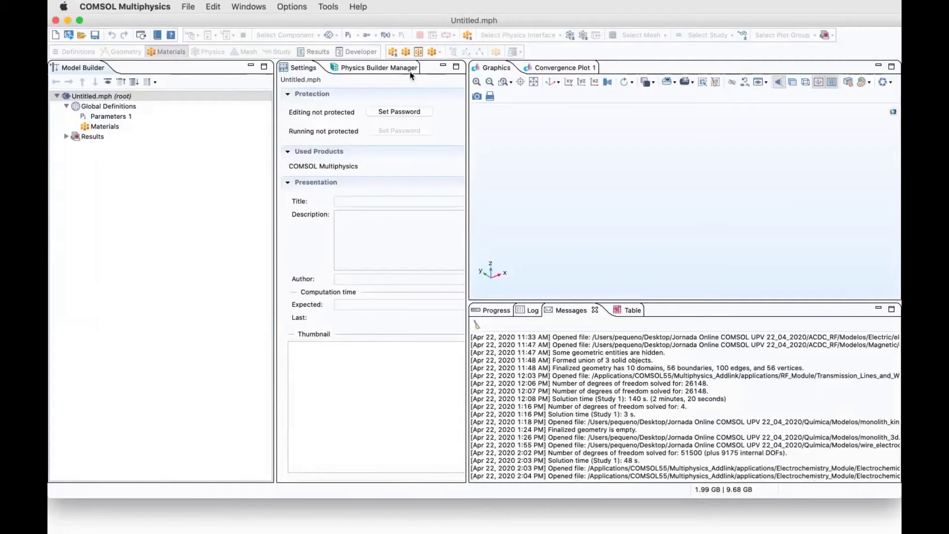
# - Start a new model with the Model Wizard and choose the 3D space dimension
pyautogui.click(56, 38)
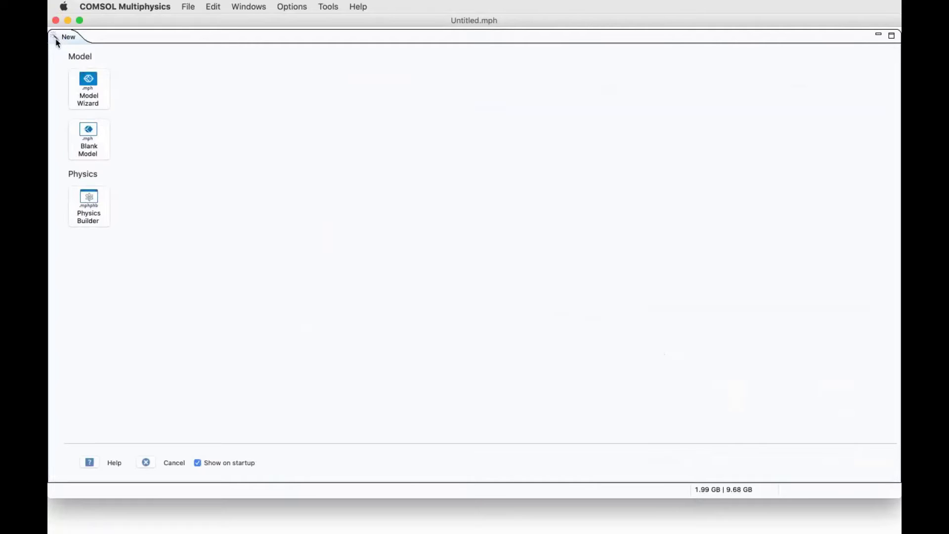
pyautogui.click(89, 97)
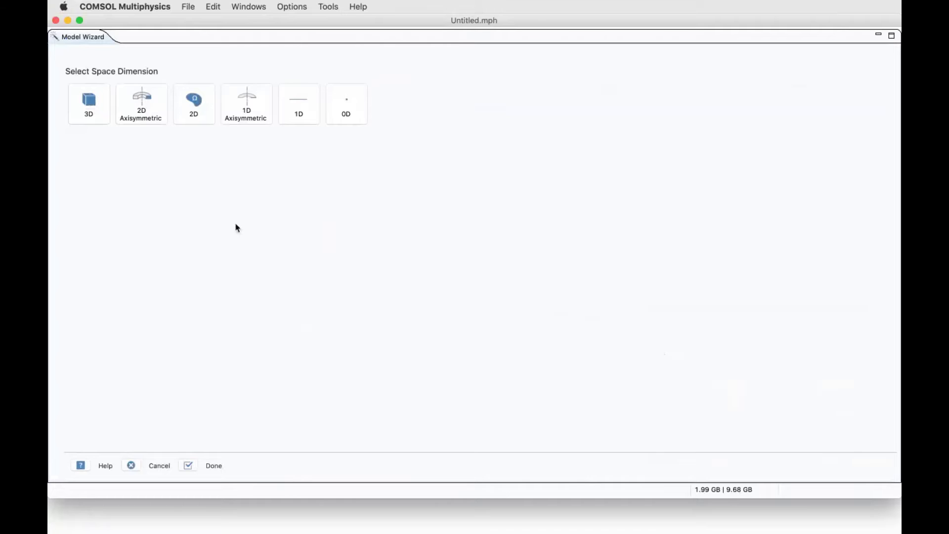
pyautogui.click(86, 103)
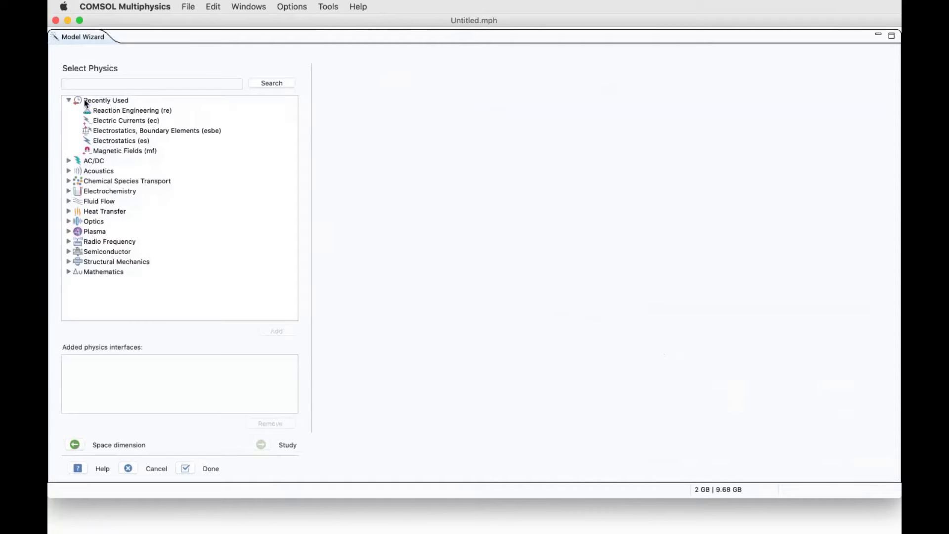
# - Examine the descriptions of Mathematical Particle Tracing under Mathematics and Charged Particle Tracing under AC/DC
pyautogui.click(69, 101)
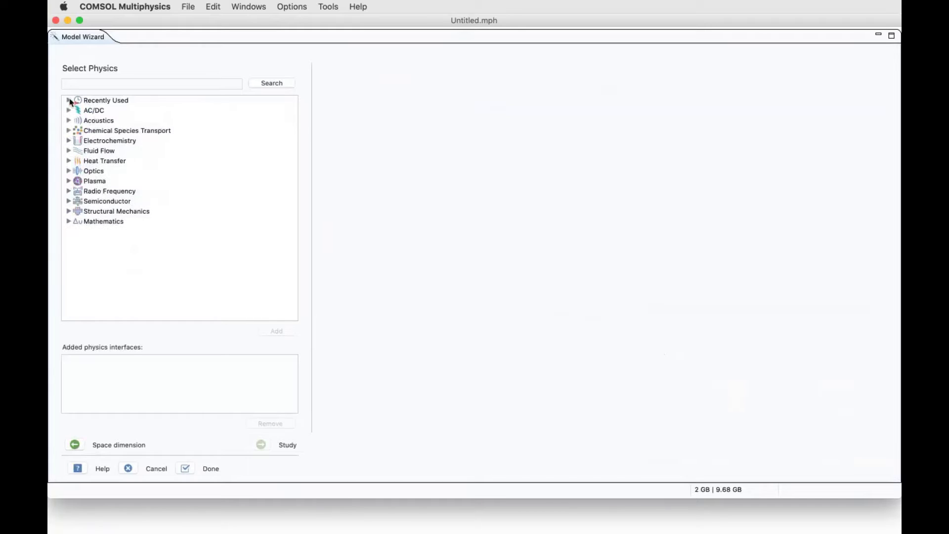
pyautogui.click(68, 222)
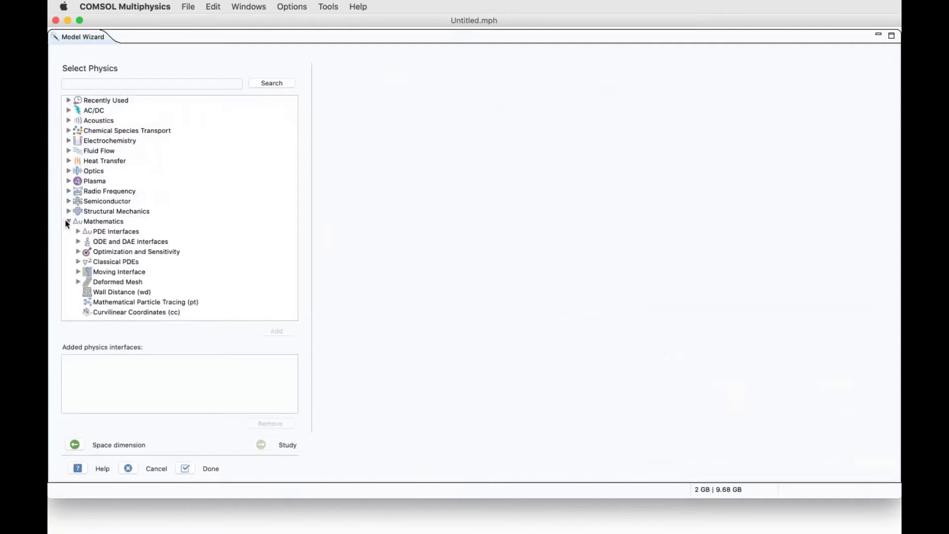
pyautogui.click(154, 306)
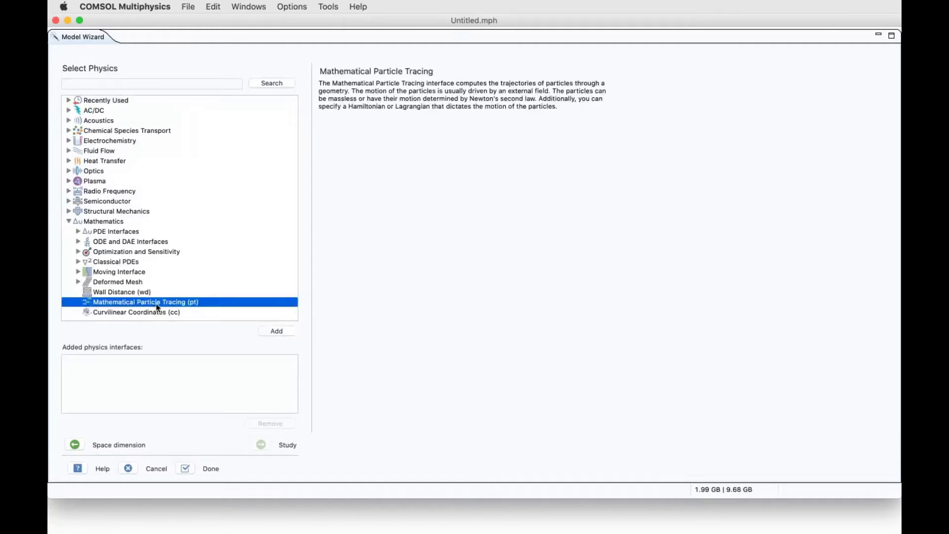
pyautogui.click(68, 110)
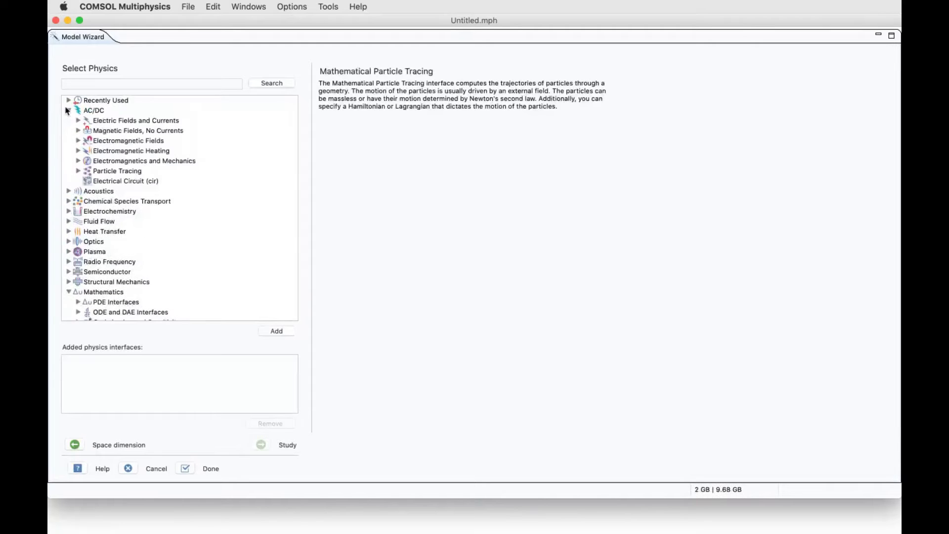
pyautogui.click(78, 171)
pyautogui.click(151, 181)
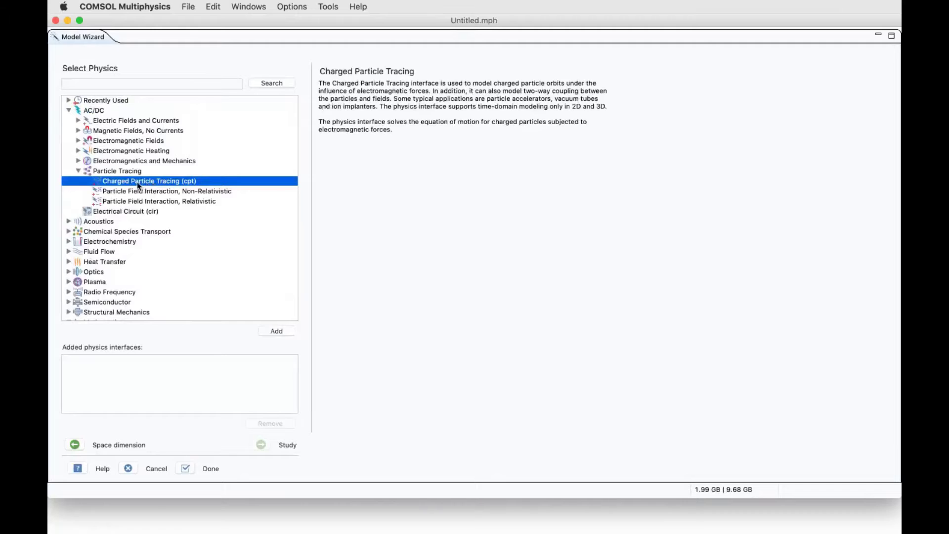
pyautogui.scroll(-5, 182, 187)
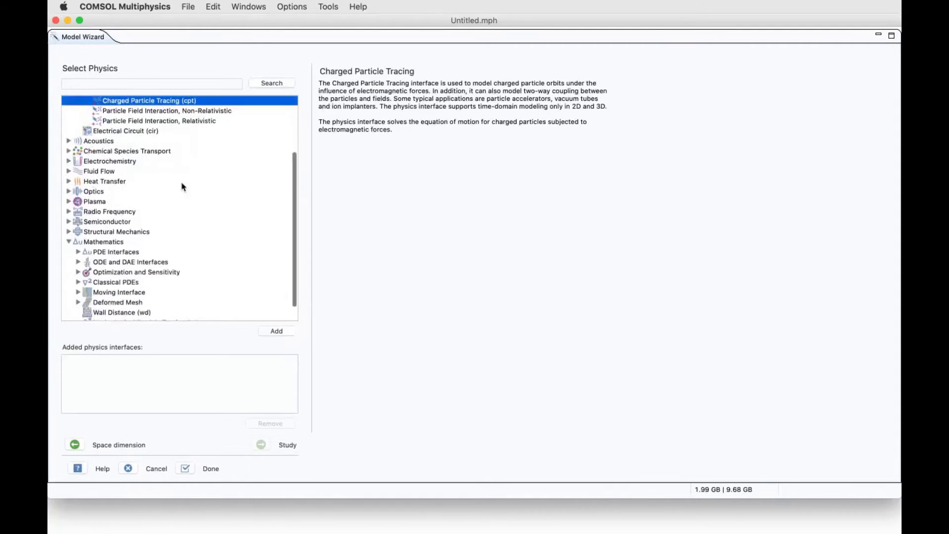
pyautogui.click(160, 306)
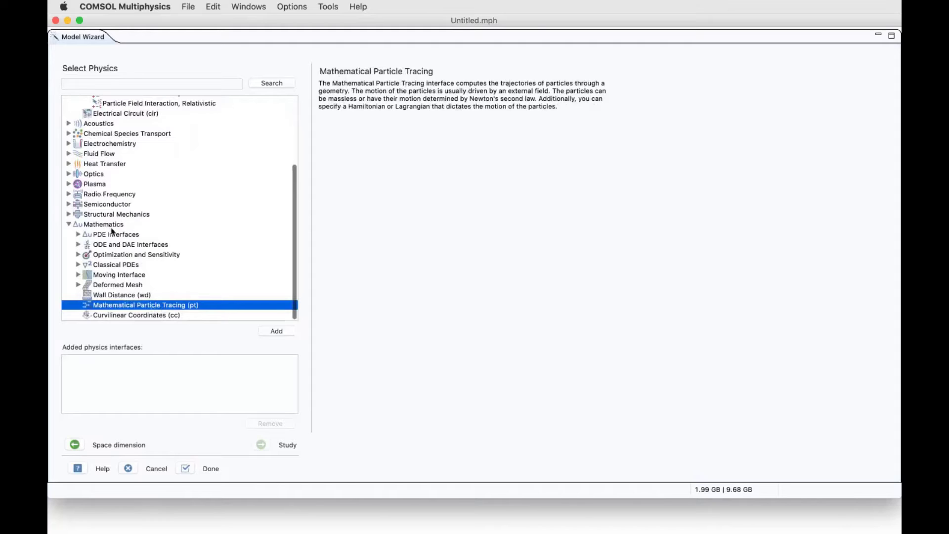
# - Look through the Fluid Flow physics branch, including its Single-Phase Flow, Particle Tracing and Fluid-Structure Interaction groups
pyautogui.scroll(5, 101, 227)
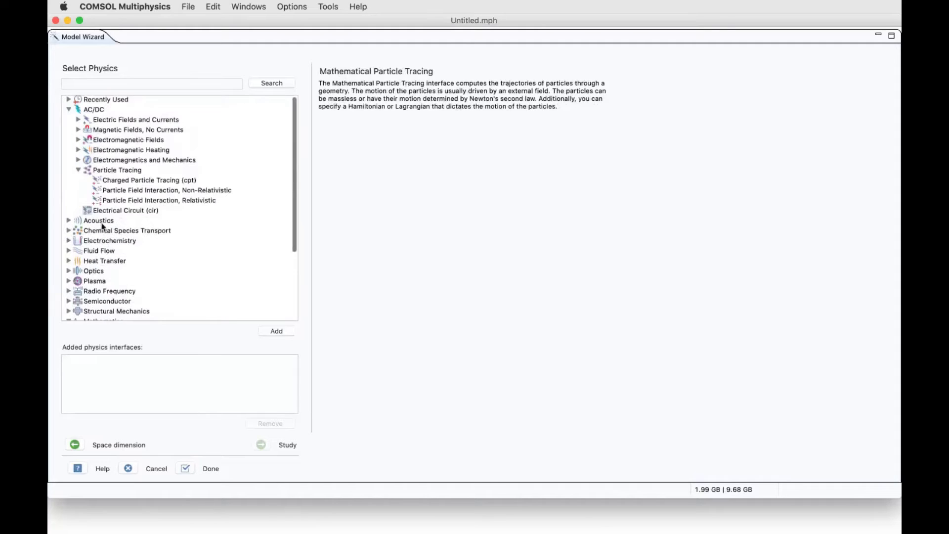
pyautogui.click(69, 252)
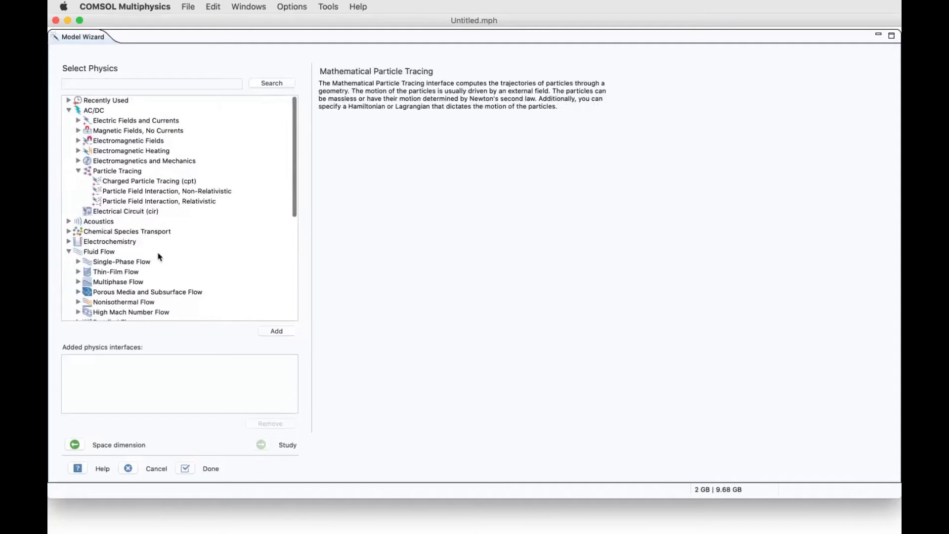
pyautogui.scroll(-3, 177, 257)
pyautogui.scroll(-4, 176, 258)
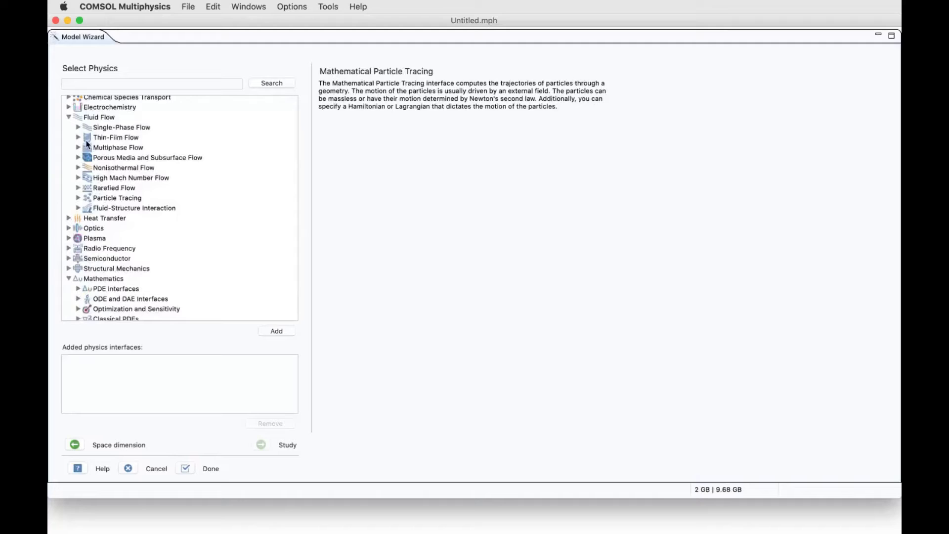
pyautogui.click(78, 209)
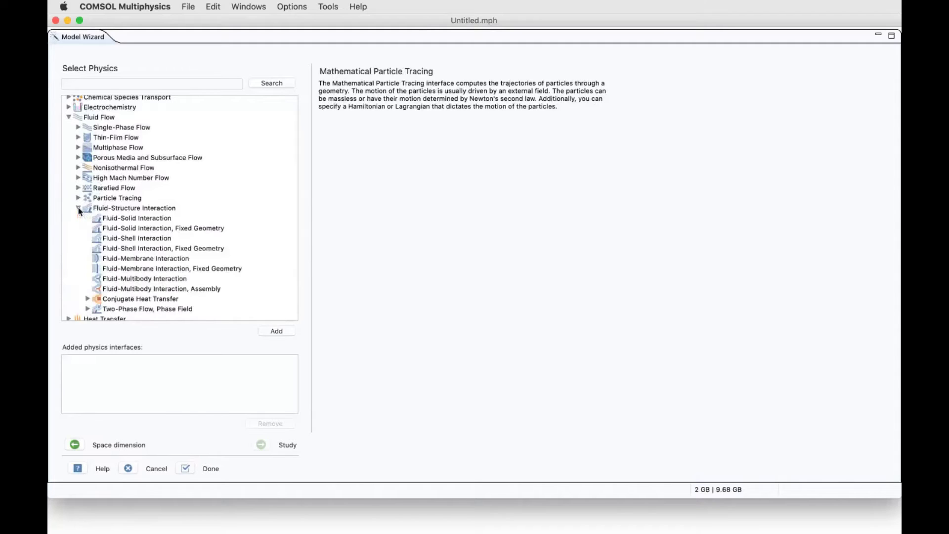
pyautogui.click(79, 128)
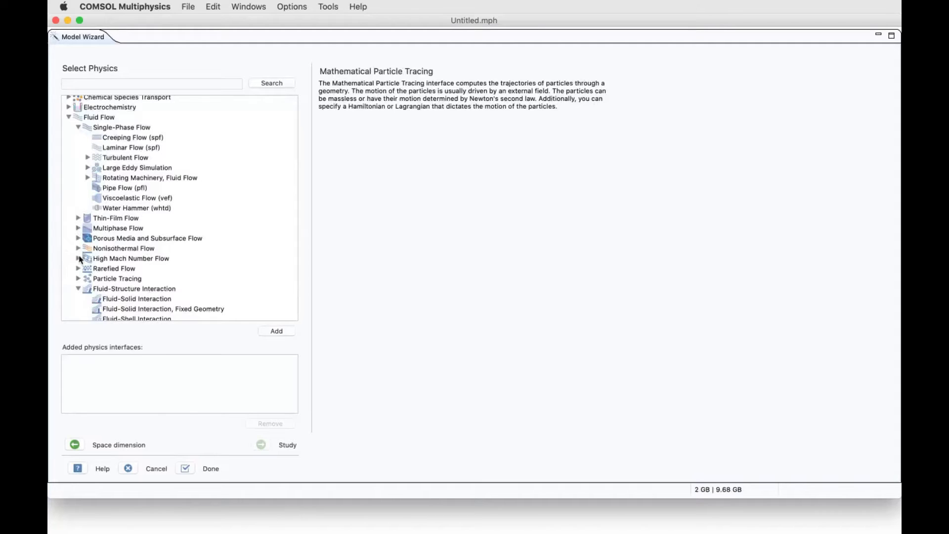
pyautogui.click(79, 279)
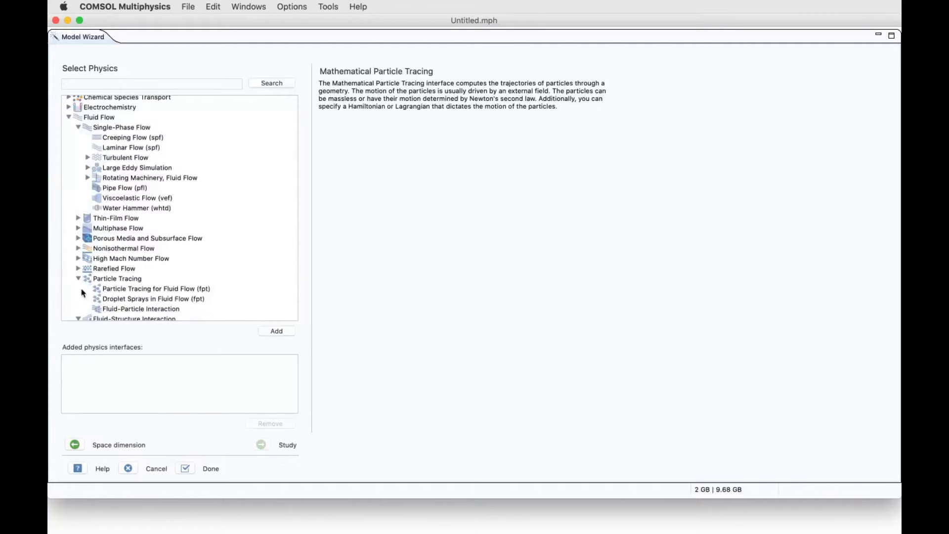
pyautogui.scroll(-5, 80, 277)
pyautogui.click(79, 215)
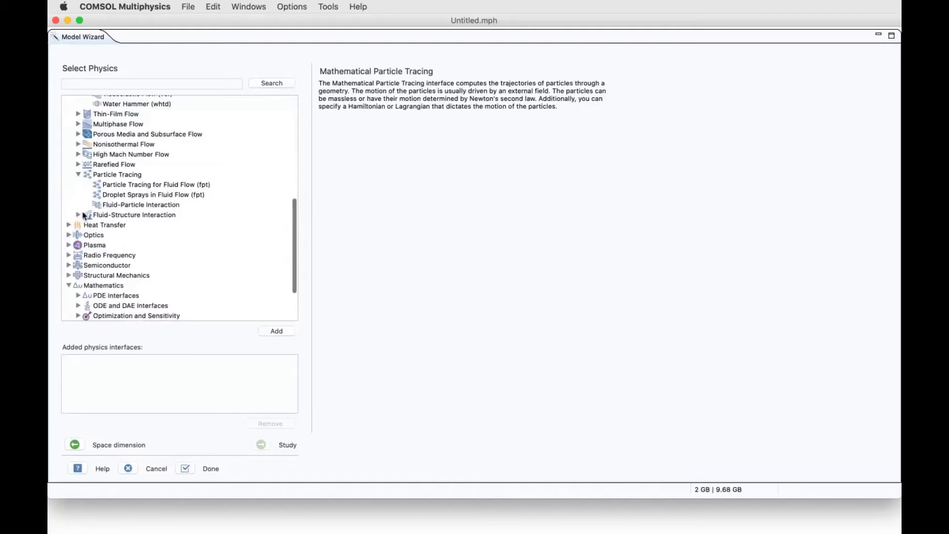
# - Compare the descriptions of Particle Tracing for Fluid Flow, Droplet Sprays in Fluid Flow and Fluid-Particle Interaction
pyautogui.click(130, 185)
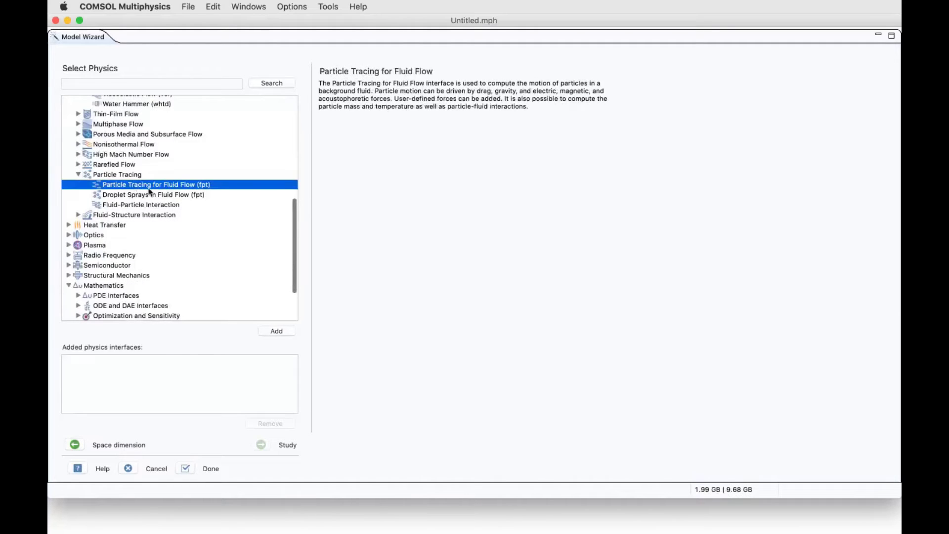
pyautogui.click(170, 196)
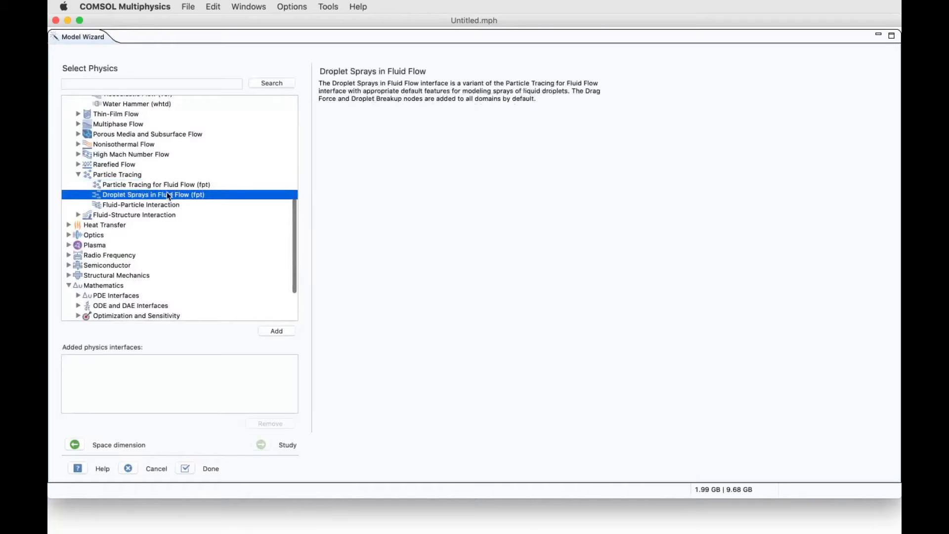
pyautogui.click(167, 187)
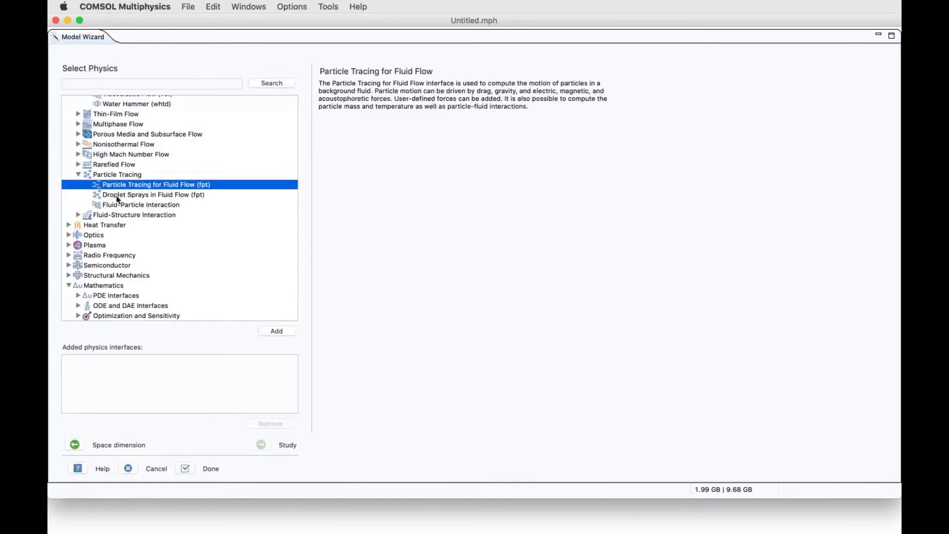
pyautogui.click(135, 195)
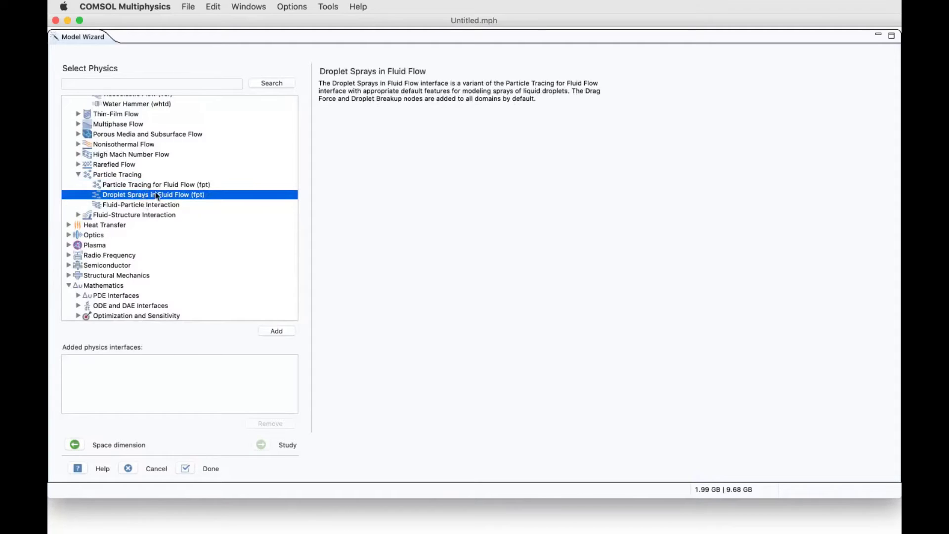
pyautogui.click(156, 186)
pyautogui.click(156, 194)
pyautogui.click(155, 205)
pyautogui.click(158, 186)
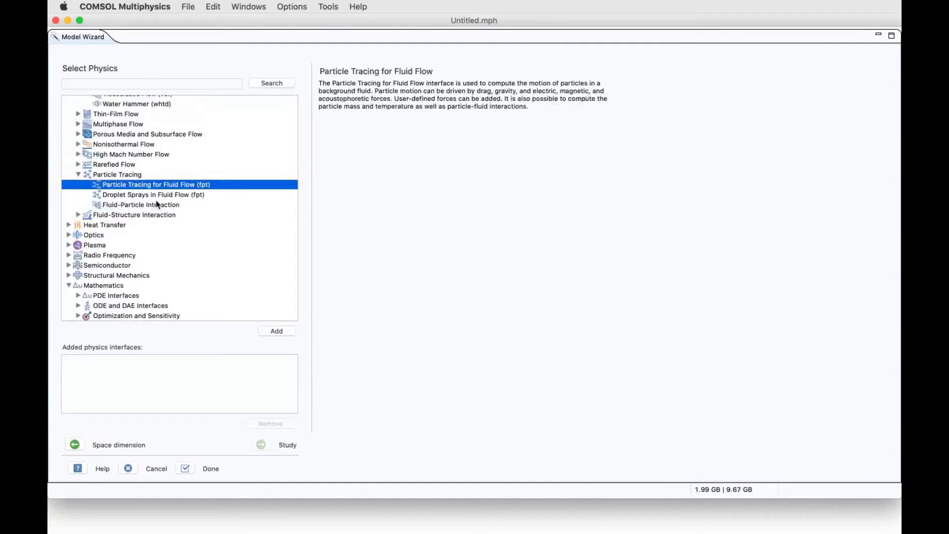
# - Add the Mathematical Particle Tracing (pt) interface from the Mathematics branch to the model
pyautogui.scroll(-5, 155, 203)
pyautogui.click(138, 307)
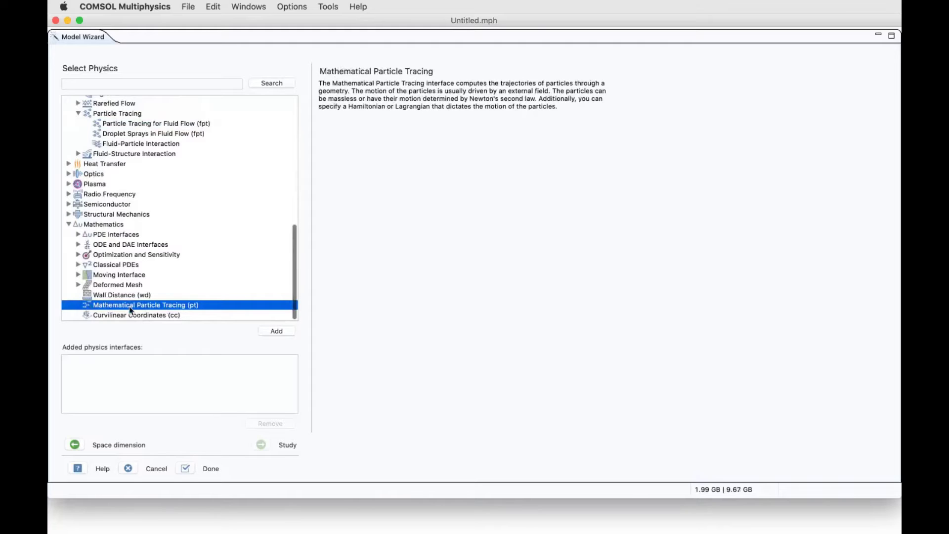
pyautogui.click(277, 332)
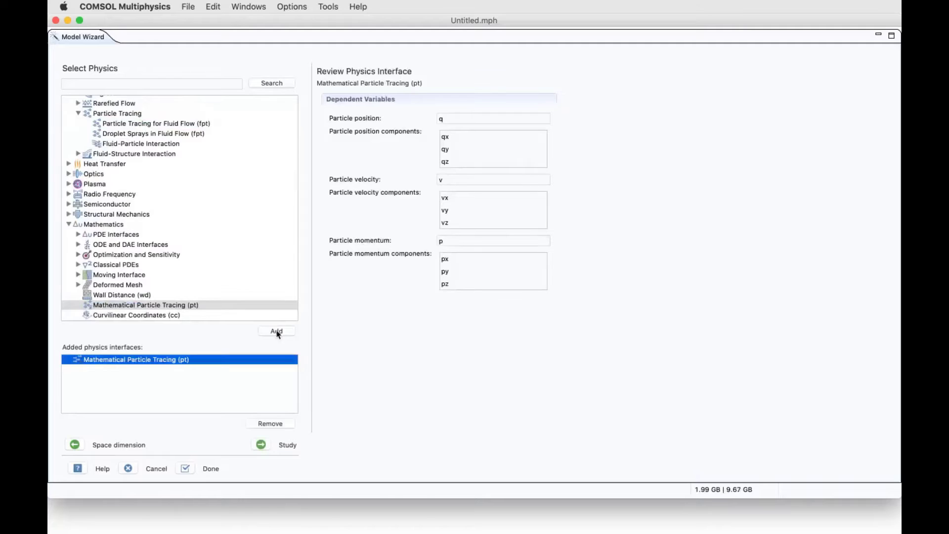
# - Choose a Time Dependent study for the model and finish the wizard
pyautogui.click(260, 447)
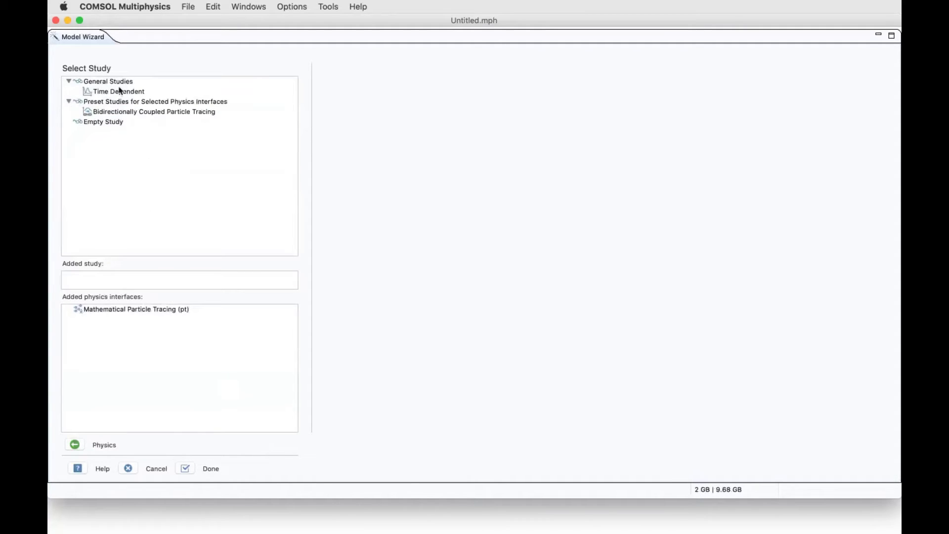
pyautogui.click(119, 92)
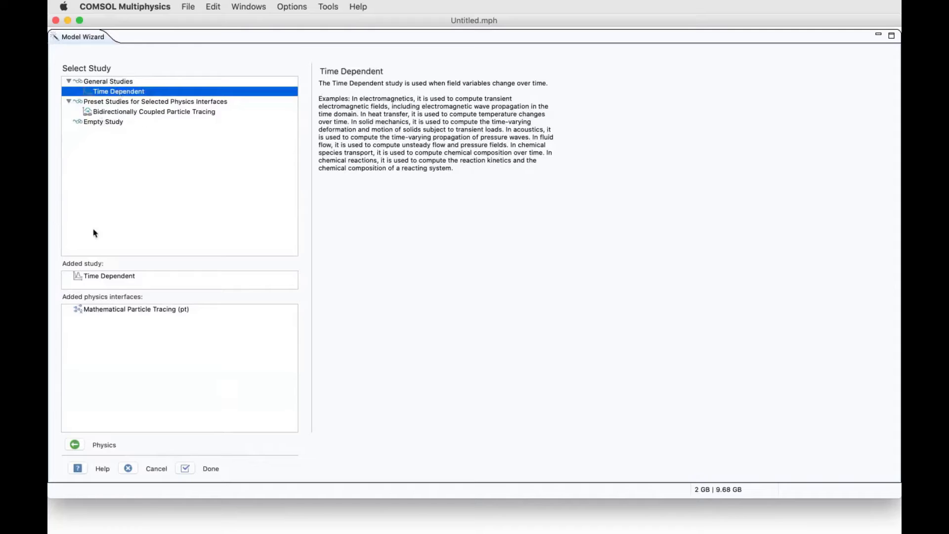
pyautogui.click(184, 471)
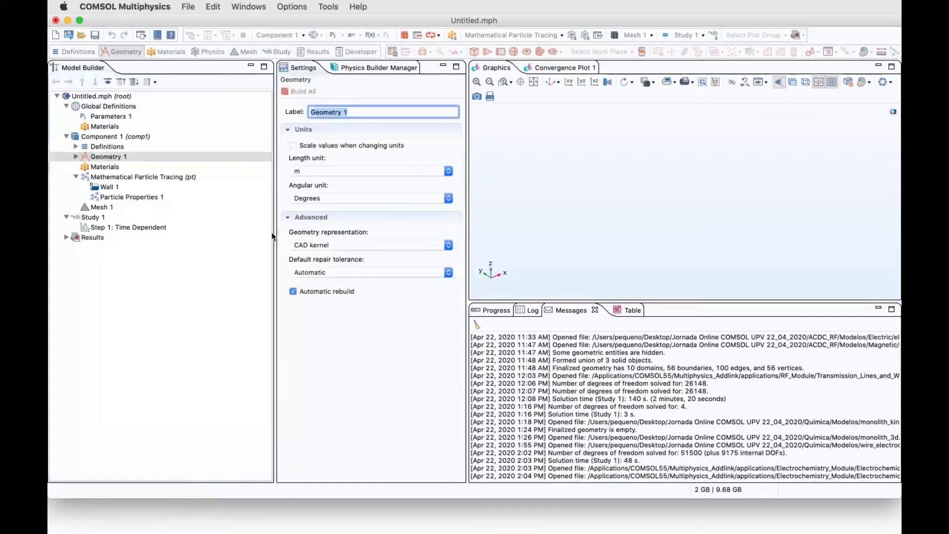
# - Open the Mathematical Particle Tracing node's settings, narrowing the model tree and widening the settings area
pyautogui.moveTo(274, 230); pyautogui.dragTo(241, 236)
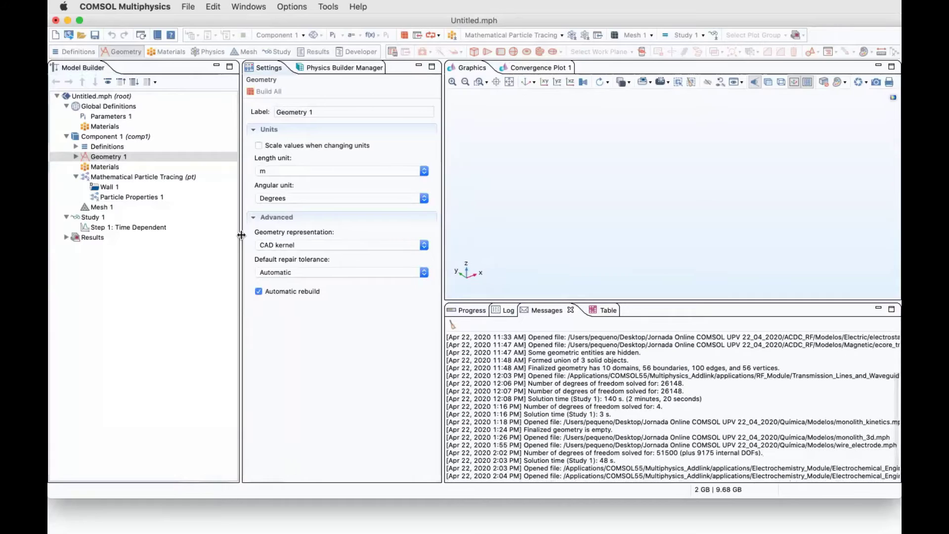
pyautogui.click(94, 177)
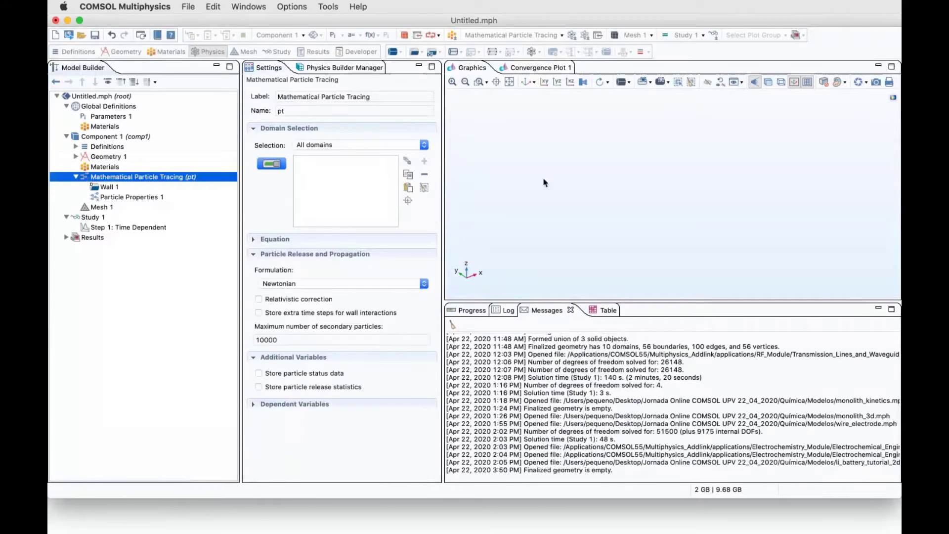
pyautogui.moveTo(442, 180); pyautogui.dragTo(498, 182)
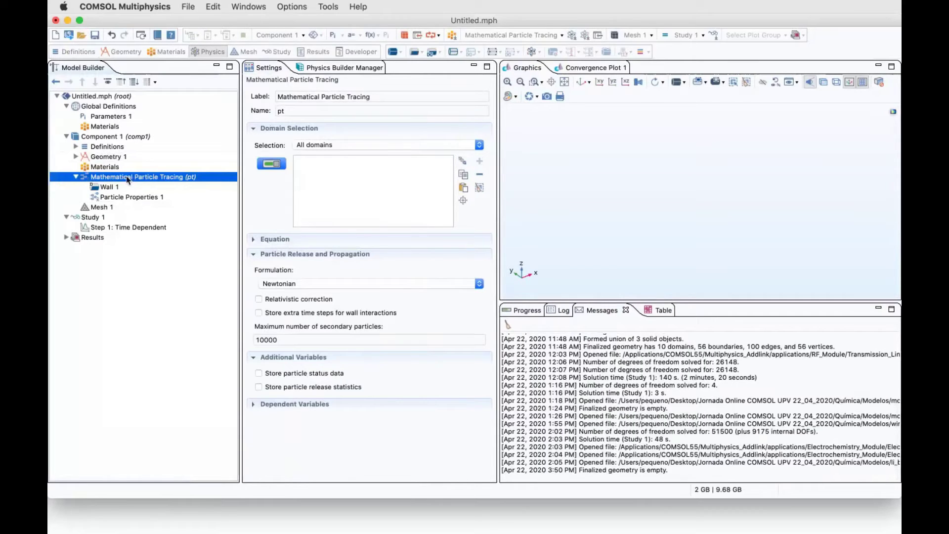
# - Add a cylinder to Geometry 1 with radius 2e-3 m and height 2e-3 m, and build it
pyautogui.click(81, 156)
pyautogui.rightClick(84, 156)
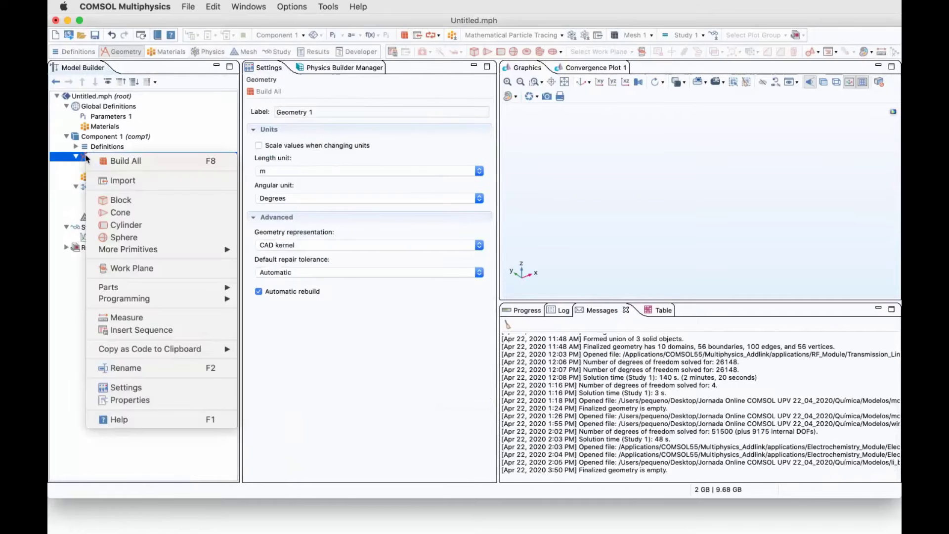
pyautogui.click(126, 225)
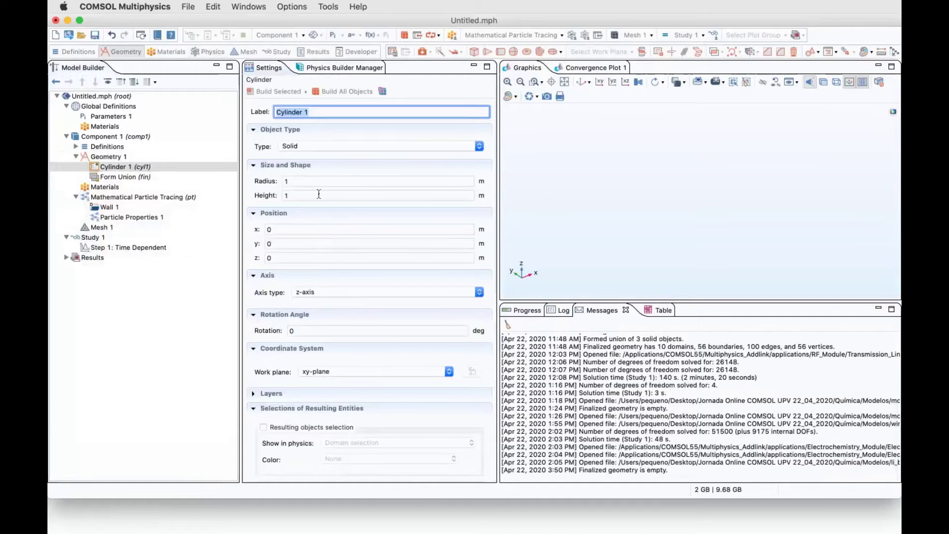
pyautogui.doubleClick(306, 182)
pyautogui.write('2e-3')
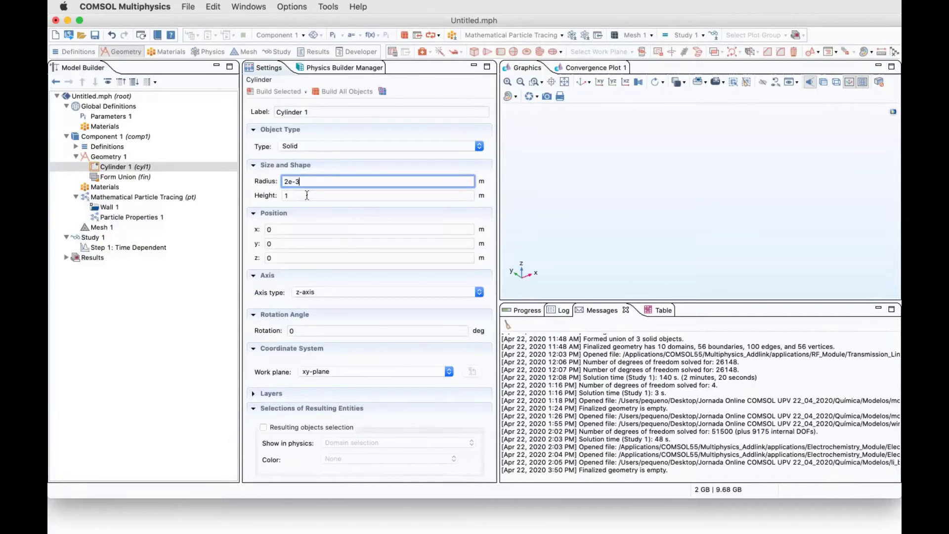
pyautogui.doubleClick(308, 195)
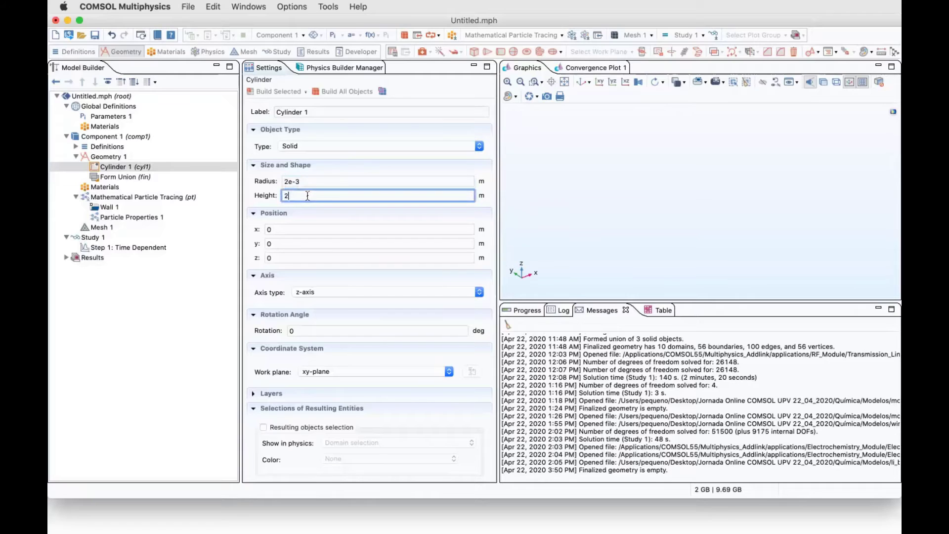
pyautogui.write('2e-3')
pyautogui.click(273, 93)
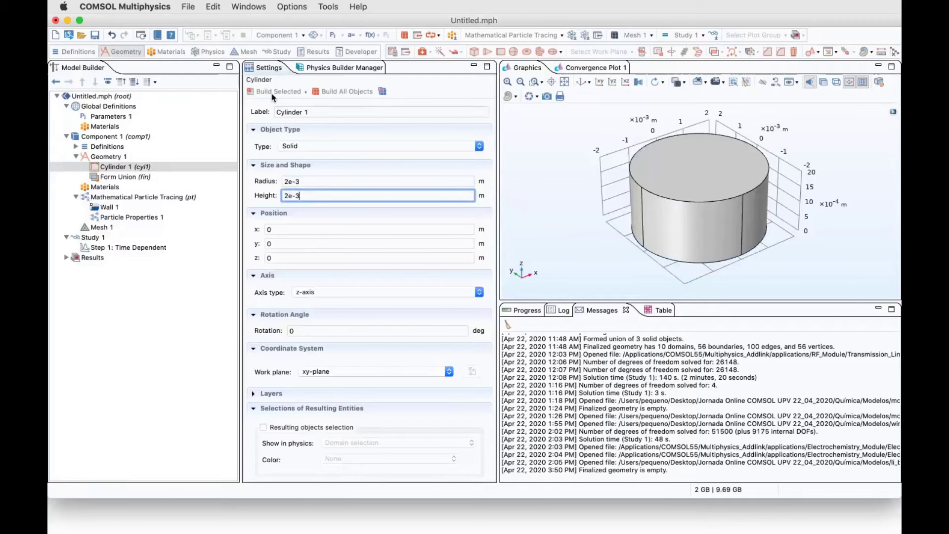
# - Load the global parameters from ion_cyclotron_motion_param.txt, in the Modelos folder of Trazado de partículas, into Parameters 1
pyautogui.click(111, 119)
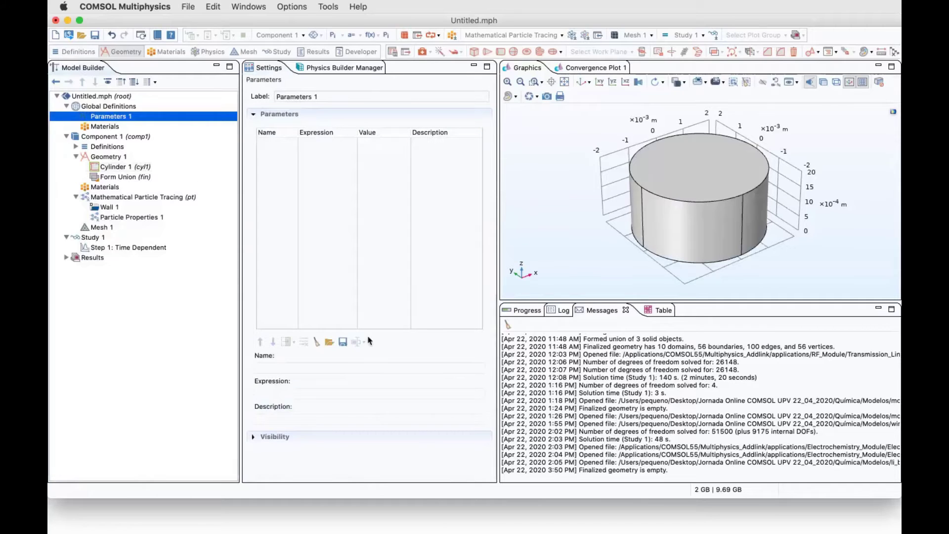
pyautogui.click(329, 342)
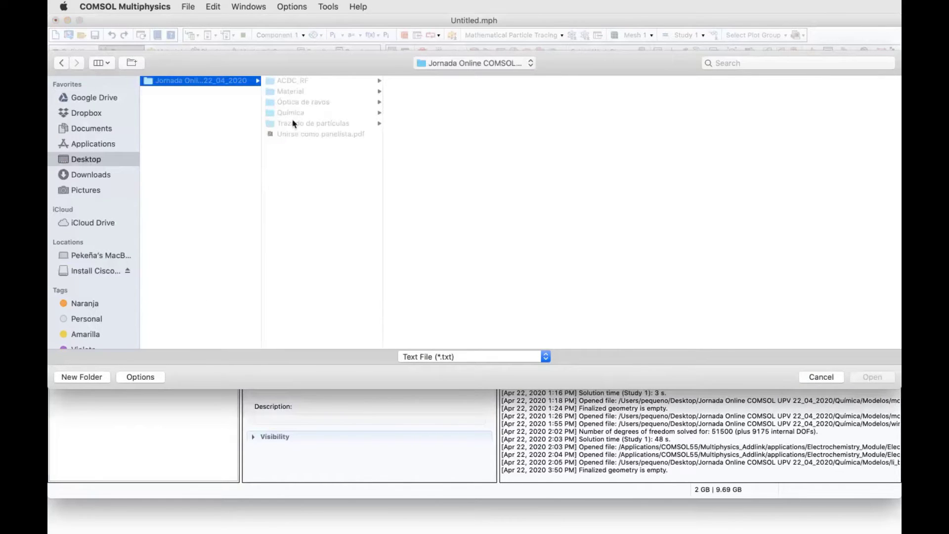
pyautogui.click(293, 123)
pyautogui.click(414, 82)
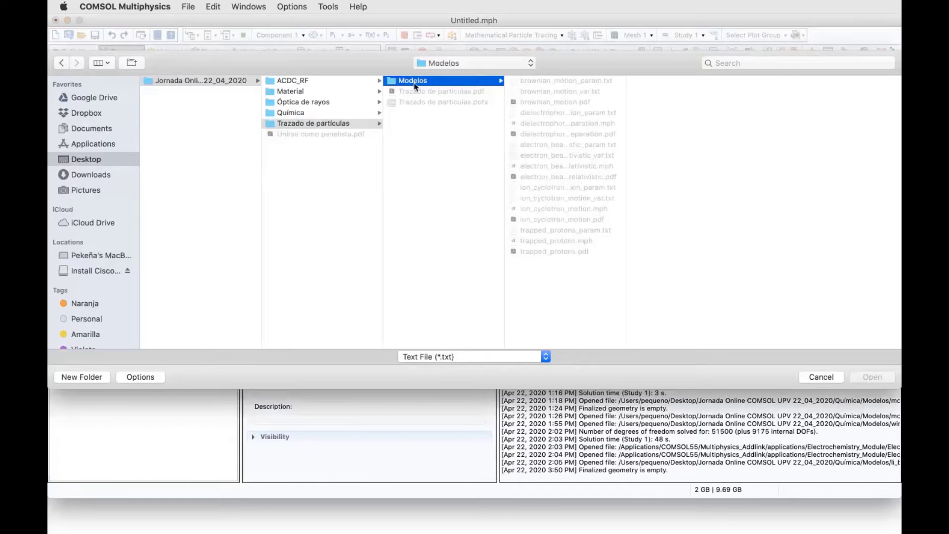
pyautogui.click(580, 189)
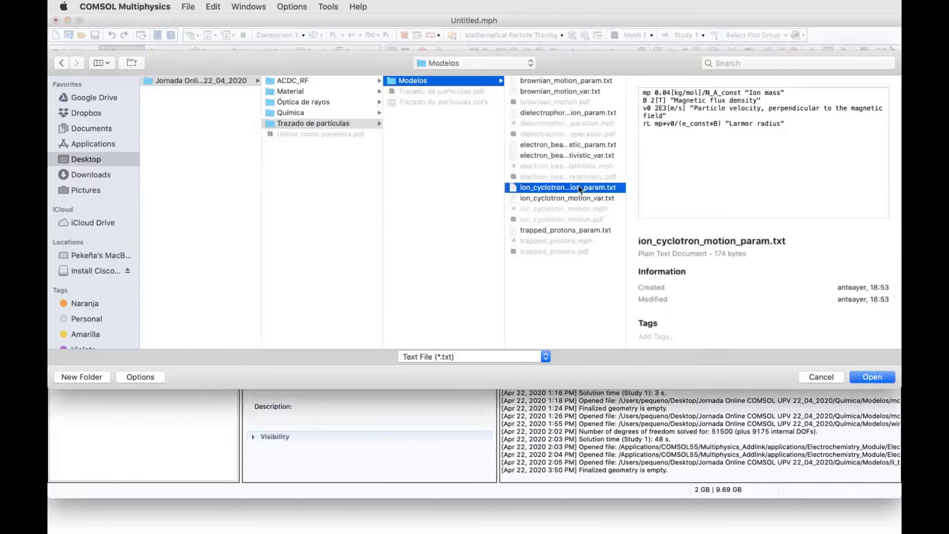
pyautogui.click(884, 379)
# - Widen the settings area, adjust the parameter table columns, and review the mp, B, v0 and rL parameters one by one
pyautogui.moveTo(497, 185); pyautogui.dragTo(583, 186)
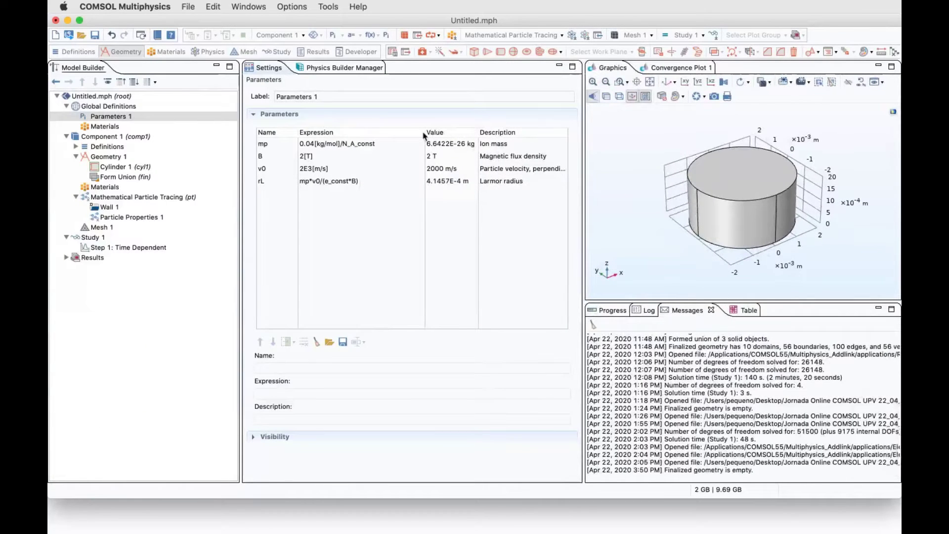
pyautogui.moveTo(410, 132); pyautogui.dragTo(380, 133)
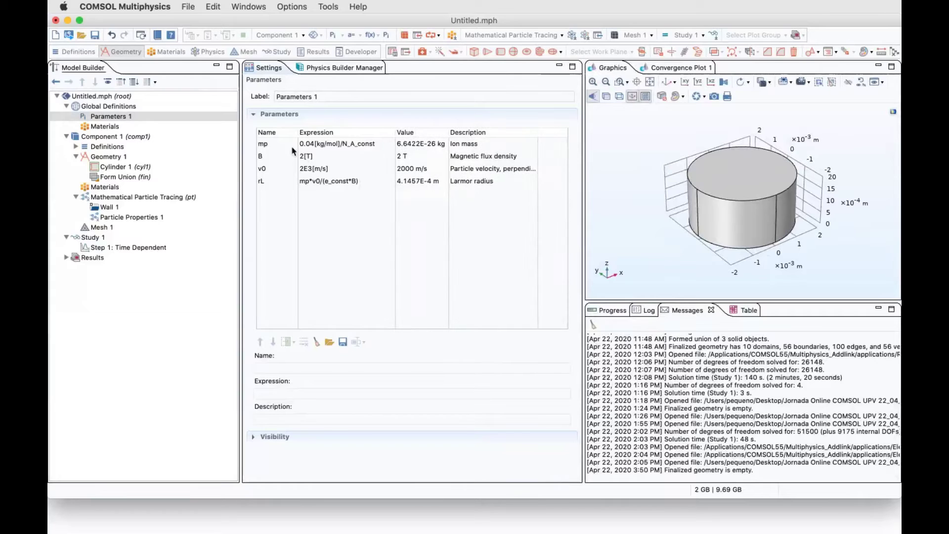
pyautogui.click(268, 146)
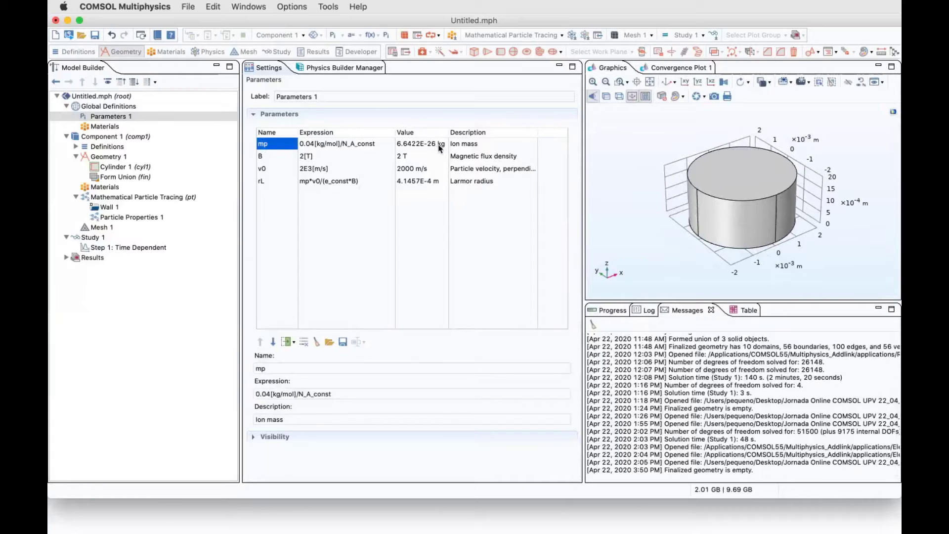
pyautogui.click(273, 158)
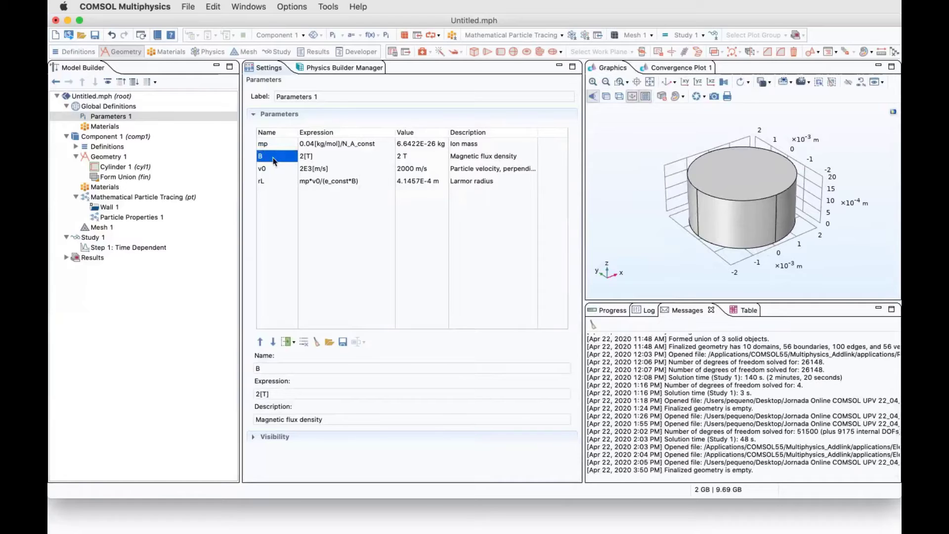
pyautogui.click(265, 171)
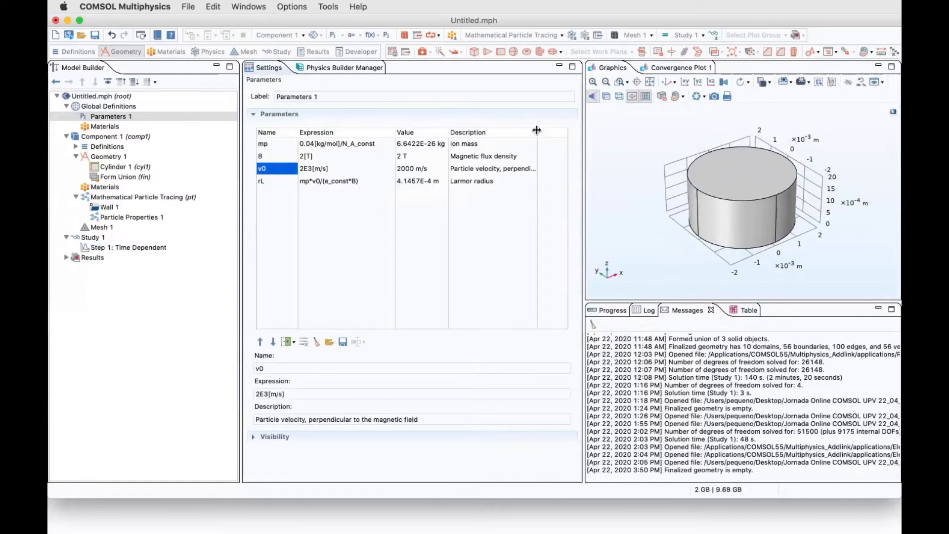
pyautogui.moveTo(538, 132)
pyautogui.mouseDown()
pyautogui.moveTo(623, 134)
pyautogui.moveTo(535, 142)
pyautogui.mouseUp()
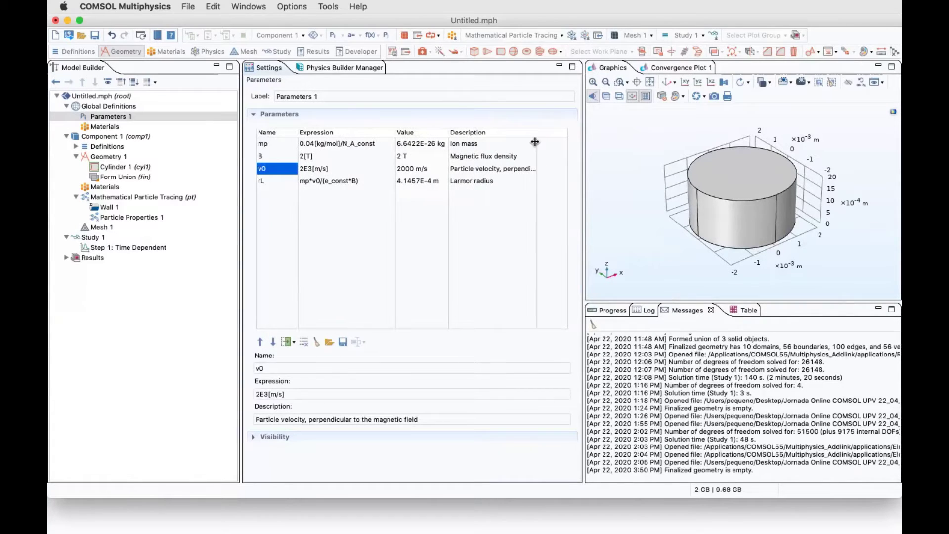
pyautogui.click(285, 182)
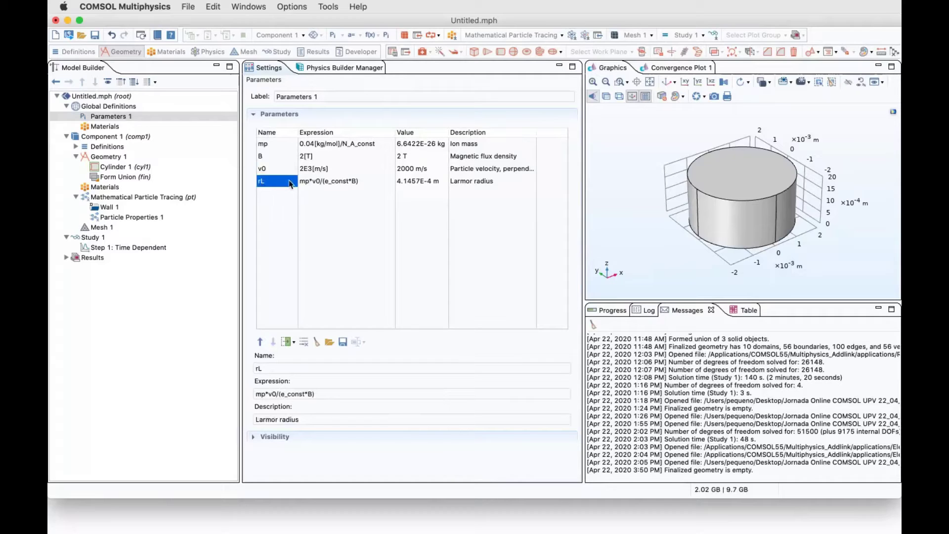
# - Add a Variables node to Component 1's definitions, load ion_cyclotron_motion_var.txt into it, and resize the table columns to show full descriptions
pyautogui.click(75, 147)
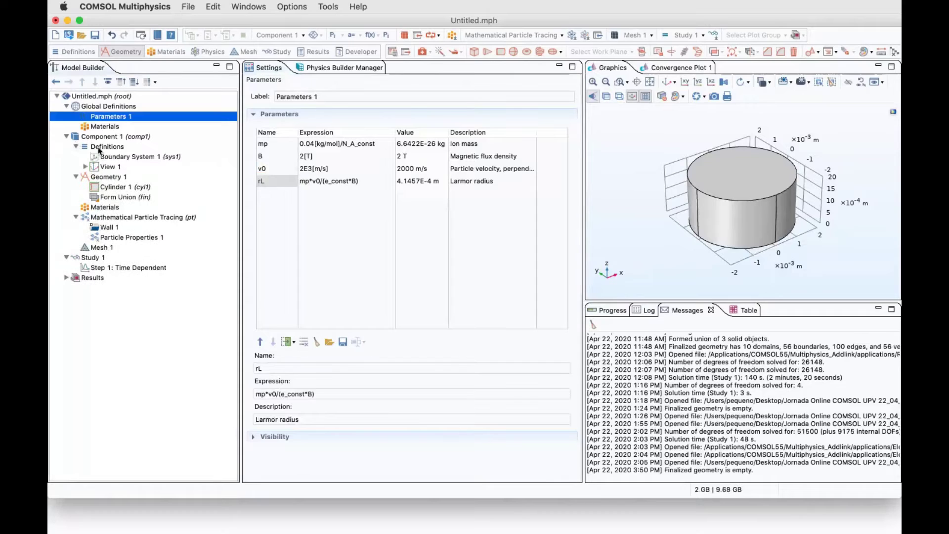
pyautogui.click(100, 147)
pyautogui.rightClick(100, 150)
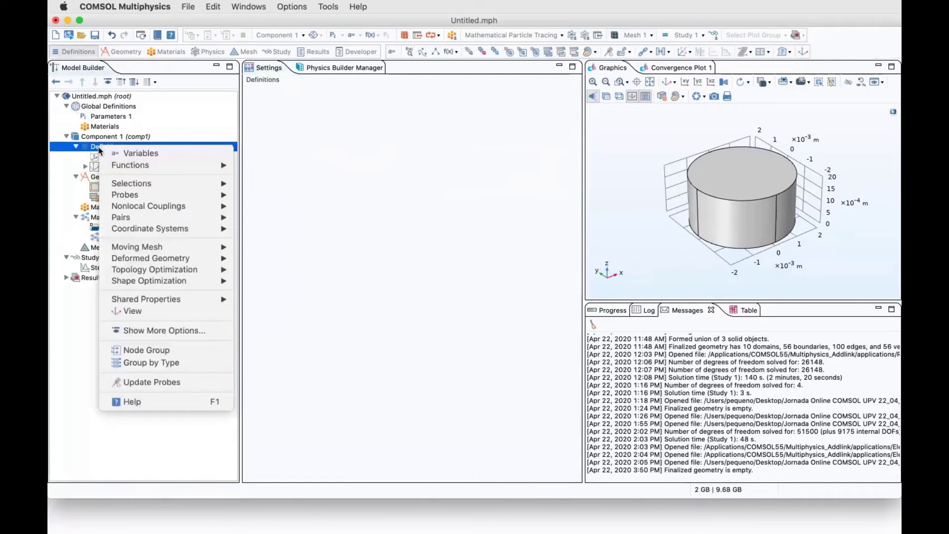
pyautogui.click(126, 154)
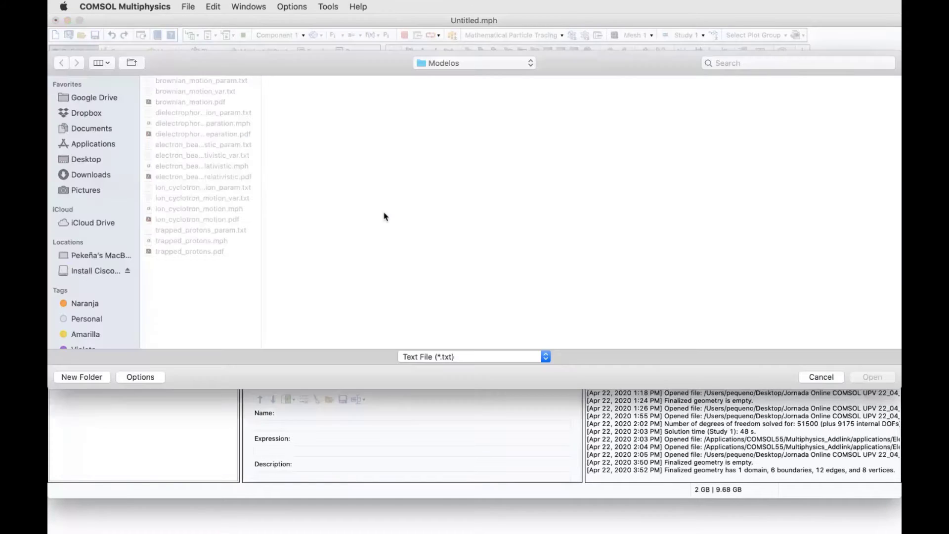
pyautogui.moveTo(261, 155); pyautogui.dragTo(362, 157)
pyautogui.click(230, 198)
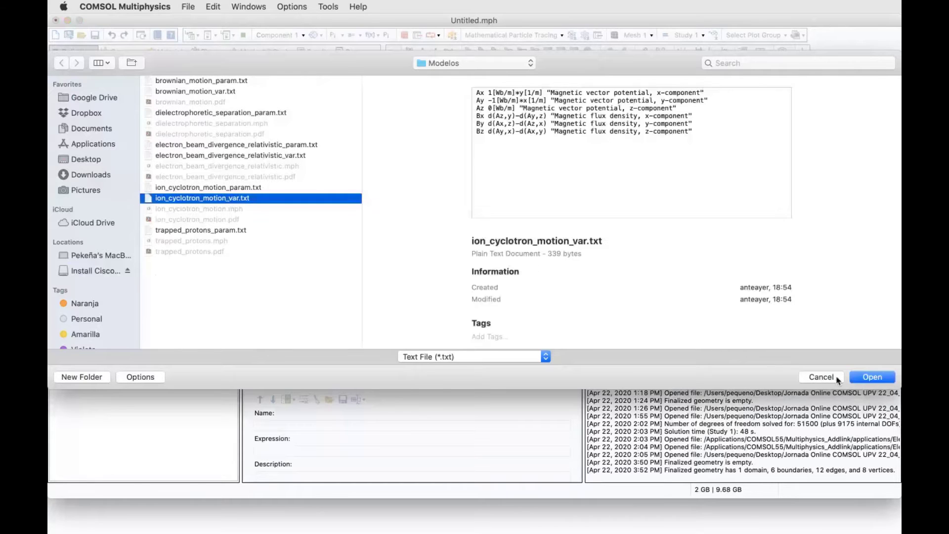
pyautogui.click(857, 378)
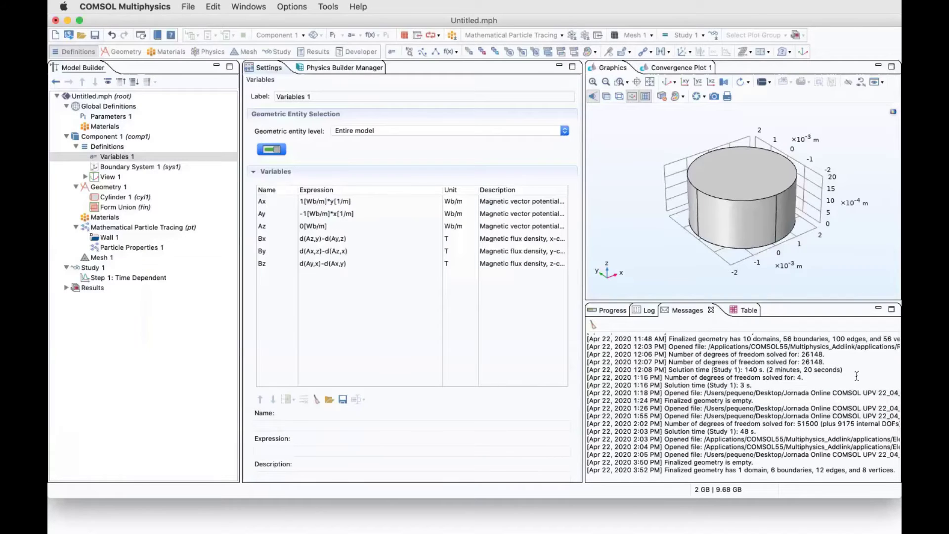
pyautogui.moveTo(443, 194); pyautogui.dragTo(388, 193)
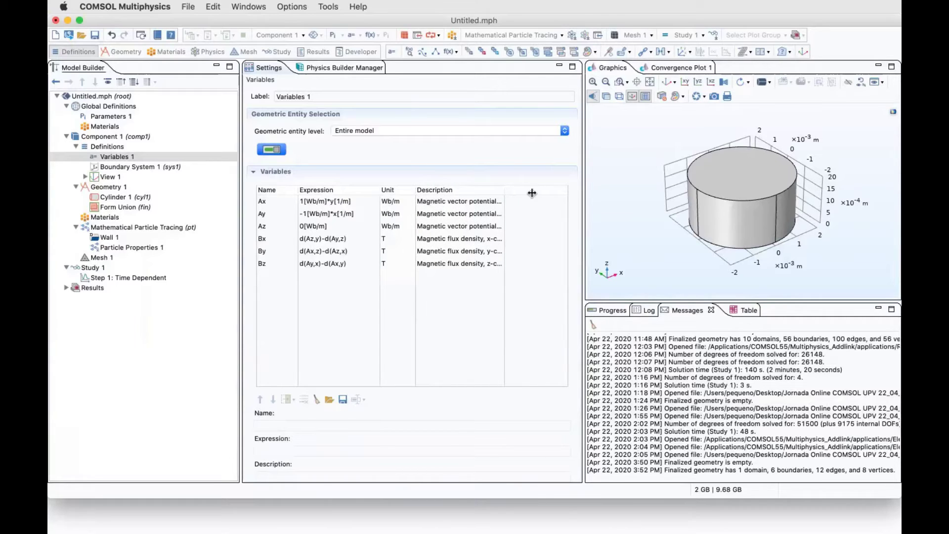
pyautogui.moveTo(532, 193); pyautogui.dragTo(567, 193)
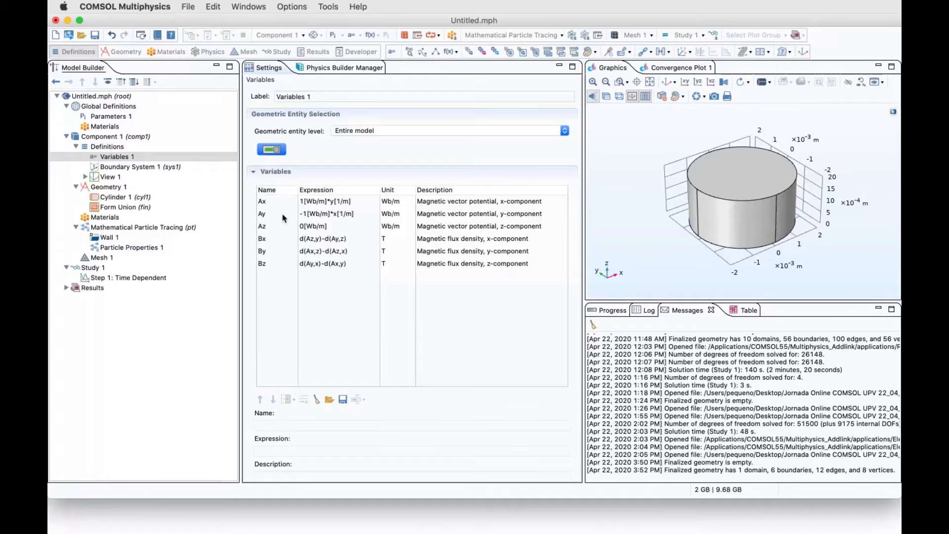
# - Examine the particle tracing features and the wall conditions of Wall 1, trying General reflection and restoring Freeze
pyautogui.click(135, 228)
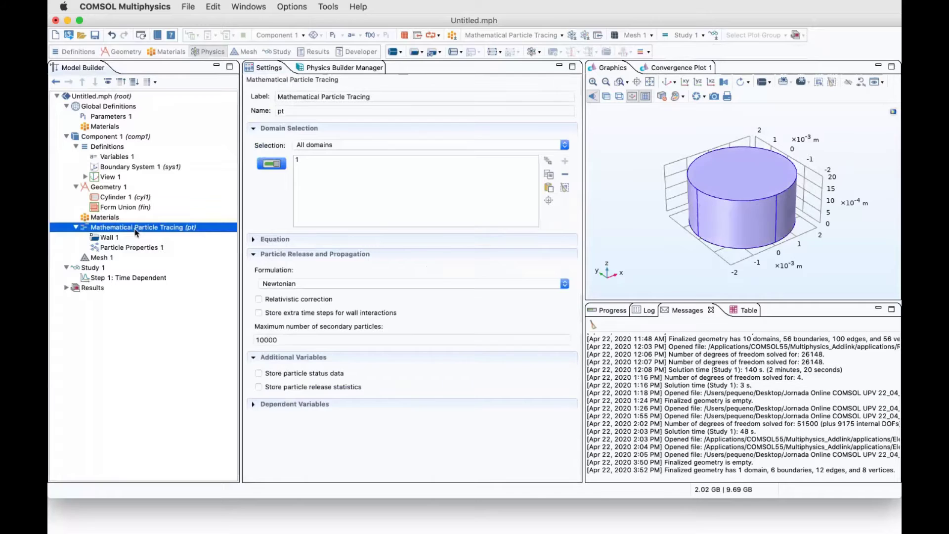
pyautogui.rightClick(136, 231)
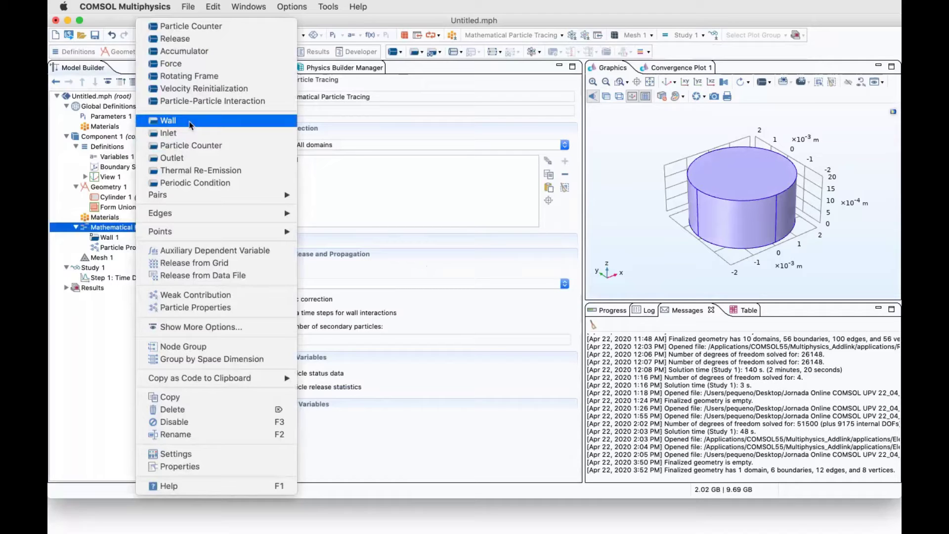
pyautogui.click(105, 240)
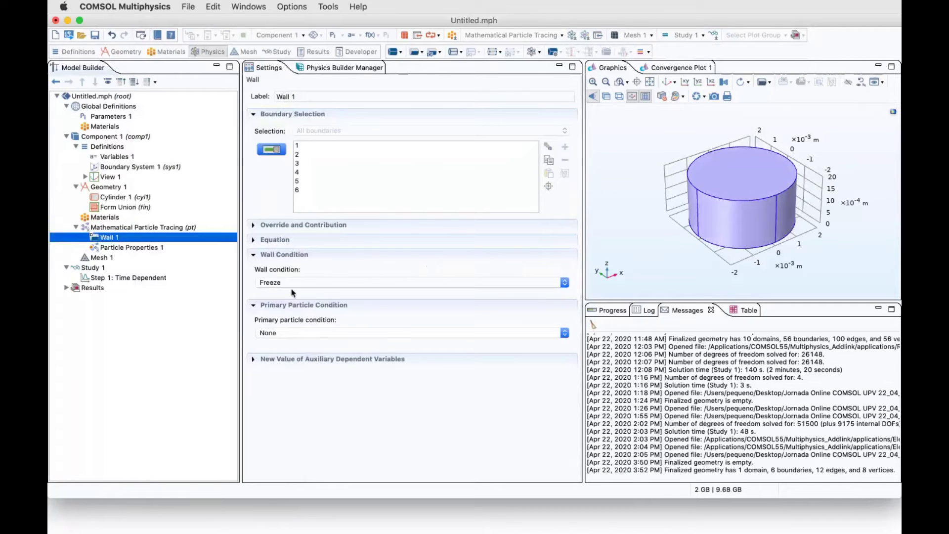
pyautogui.click(321, 283)
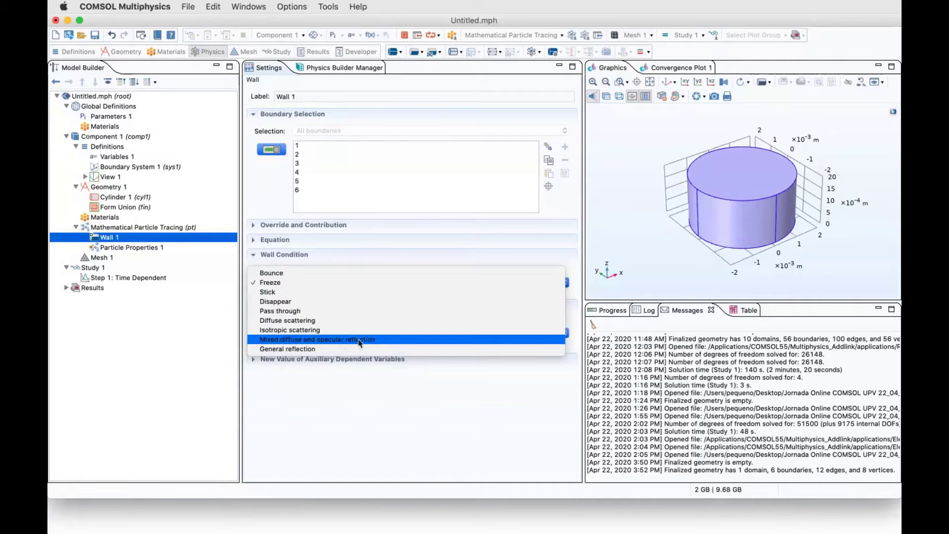
pyautogui.click(314, 351)
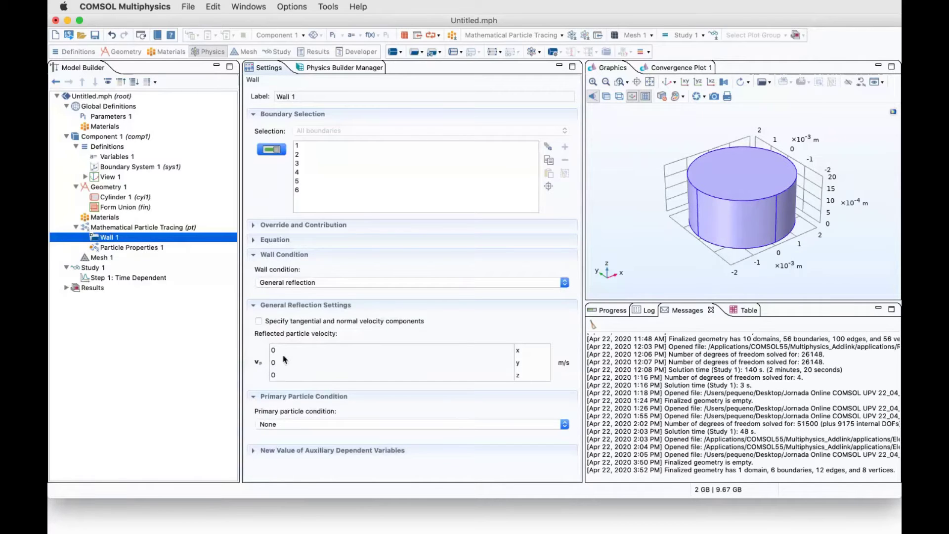
pyautogui.click(321, 283)
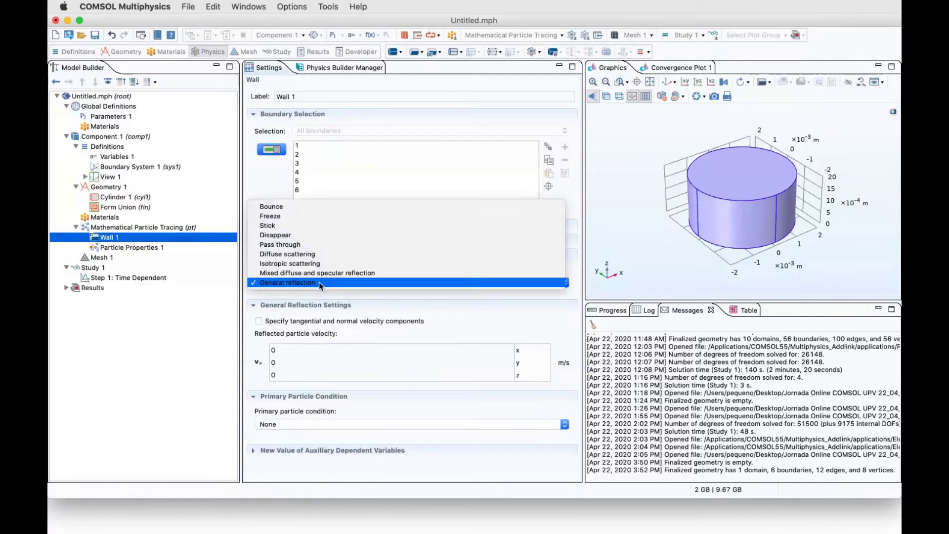
pyautogui.click(306, 216)
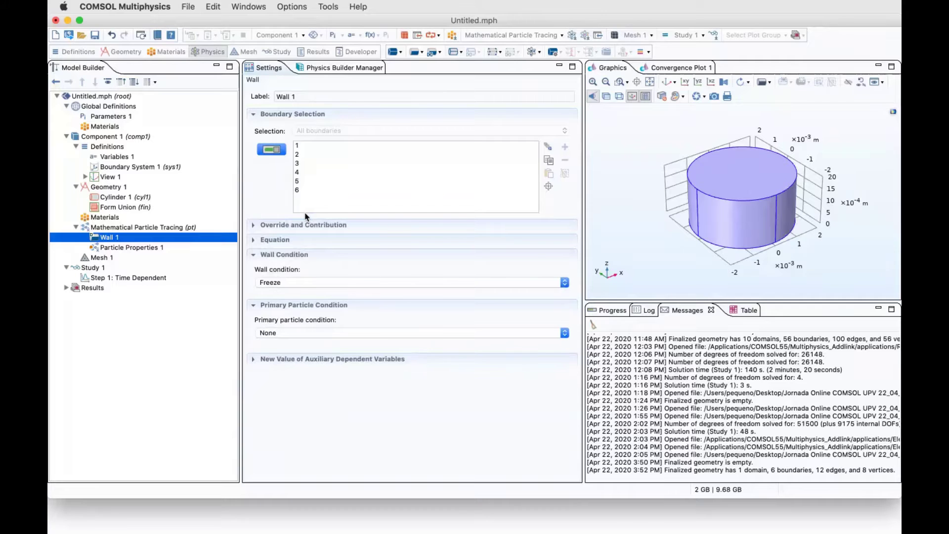
# - Set the particle mass in Particle Properties 1 to mp, checking that parameter's definition in Parameters 1
pyautogui.moveTo(583, 139); pyautogui.dragTo(486, 147)
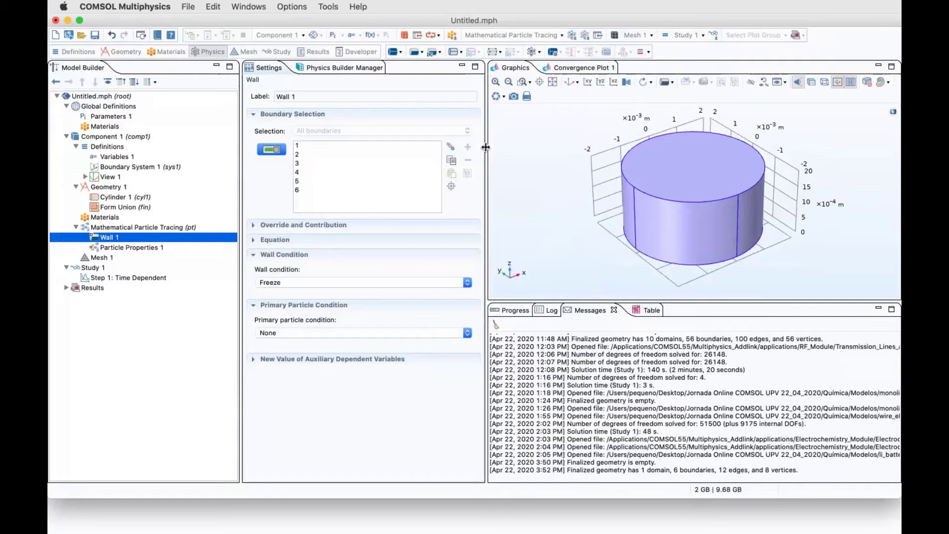
pyautogui.click(141, 248)
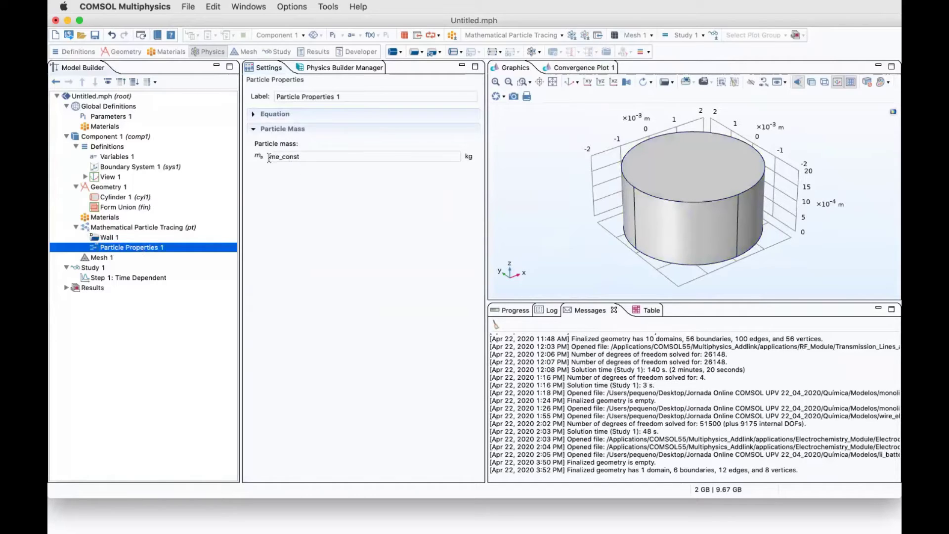
pyautogui.click(361, 156)
pyautogui.doubleClick(360, 156)
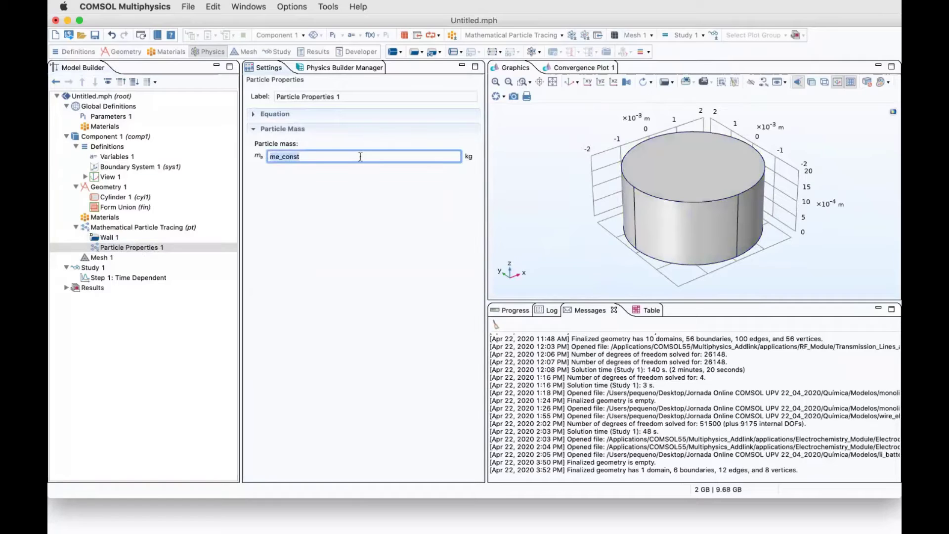
pyautogui.write('mp')
pyautogui.click(110, 116)
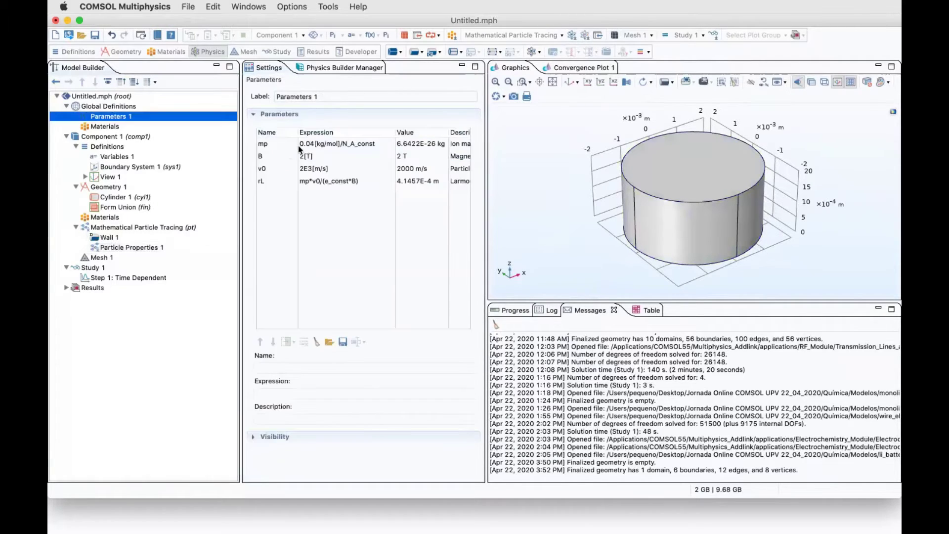
pyautogui.click(113, 248)
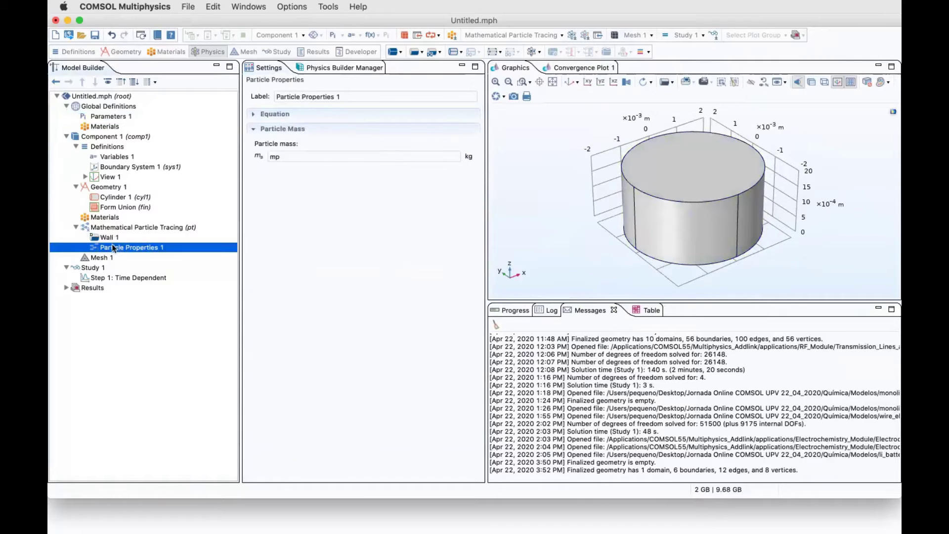
# - Add a Release from Grid feature to the Mathematical Particle Tracing interface
pyautogui.rightClick(114, 248)
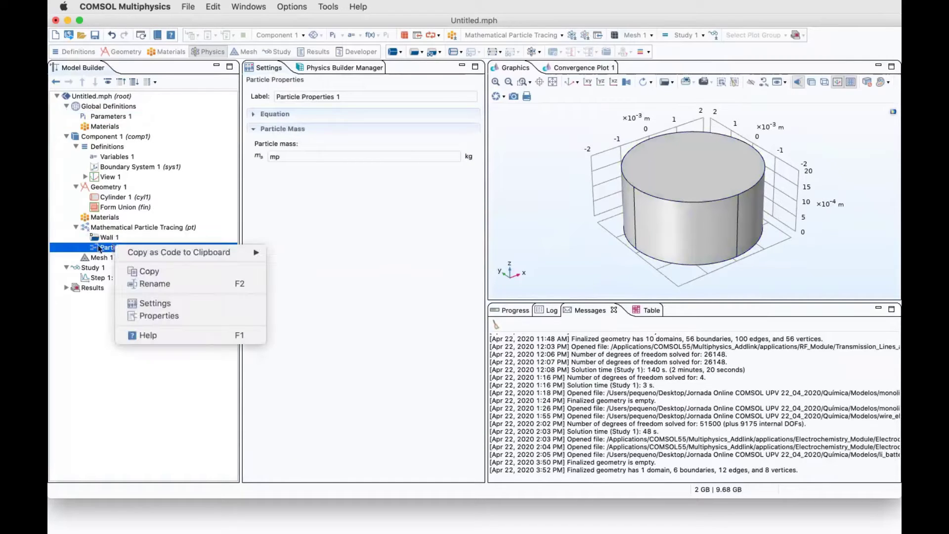
pyautogui.click(99, 248)
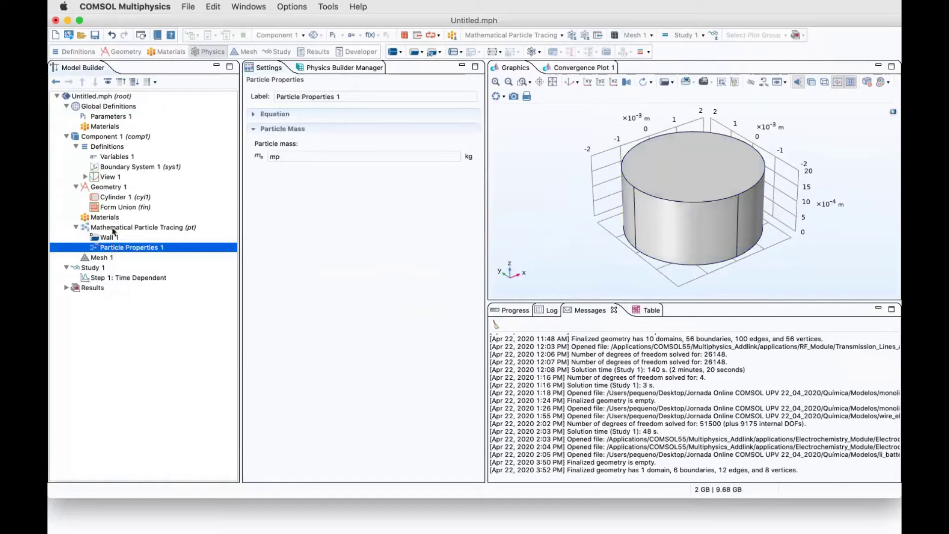
pyautogui.click(104, 228)
pyautogui.rightClick(105, 228)
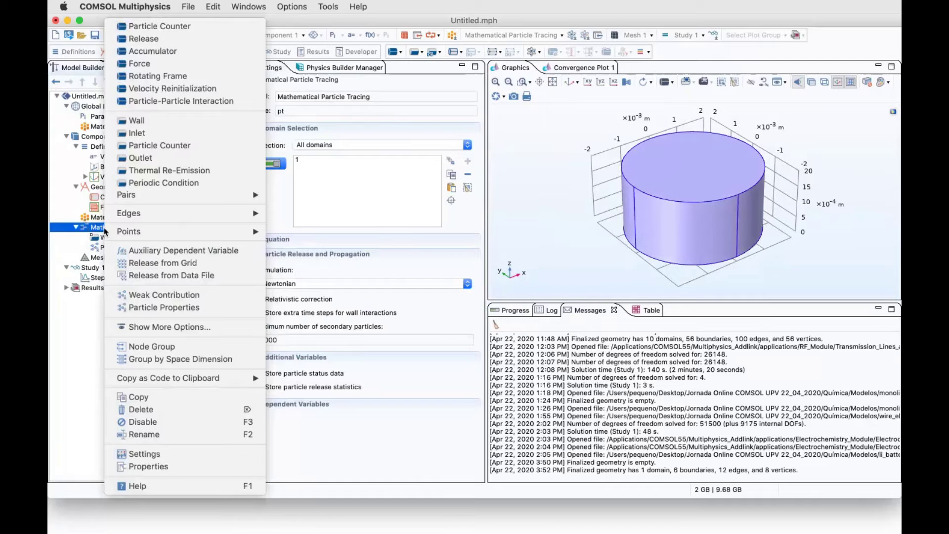
pyautogui.moveTo(158, 232)
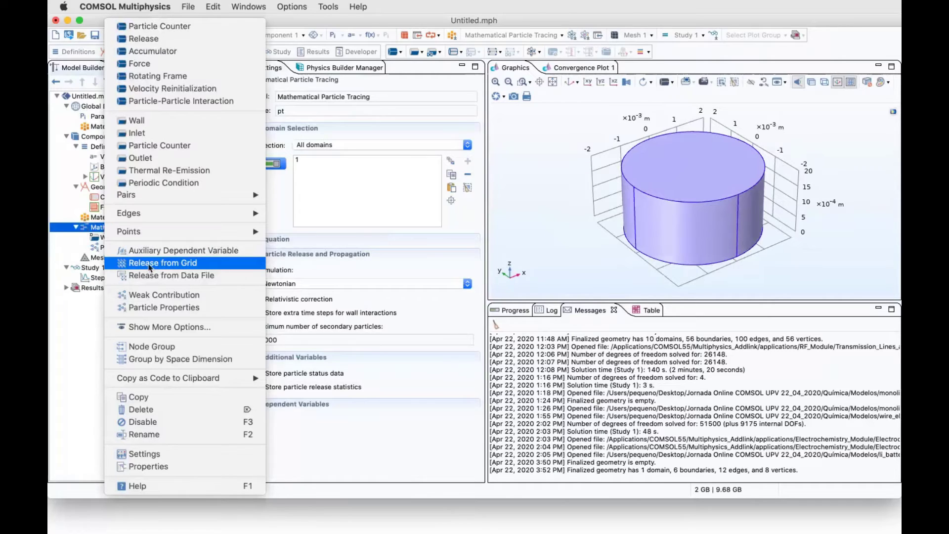
pyautogui.click(149, 267)
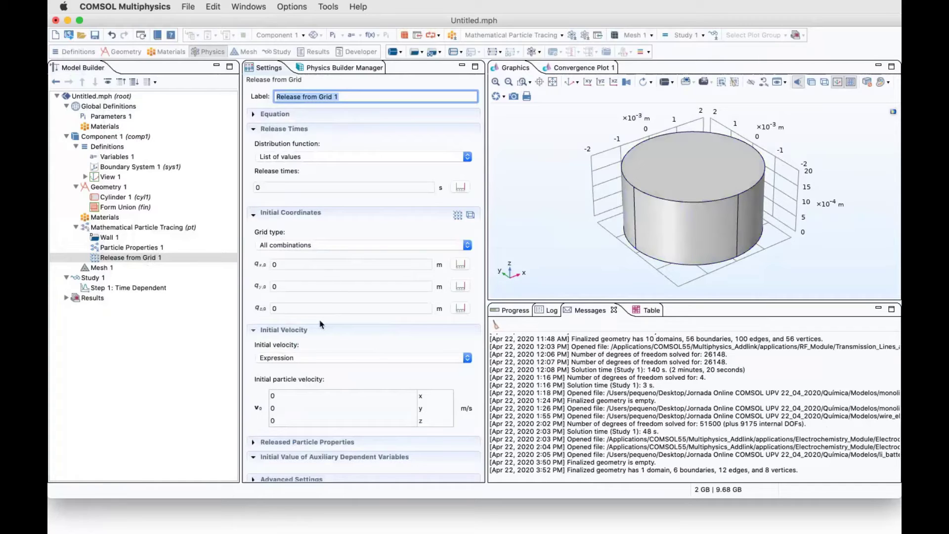
# - Set the initial particle velocity in Release from Grid 1 to v0 in x and 1e2 m/s in z
pyautogui.scroll(-1, 320, 324)
pyautogui.scroll(1, 320, 324)
pyautogui.moveTo(538, 233)
pyautogui.mouseDown()
pyautogui.moveTo(528, 174)
pyautogui.moveTo(524, 238)
pyautogui.mouseUp()
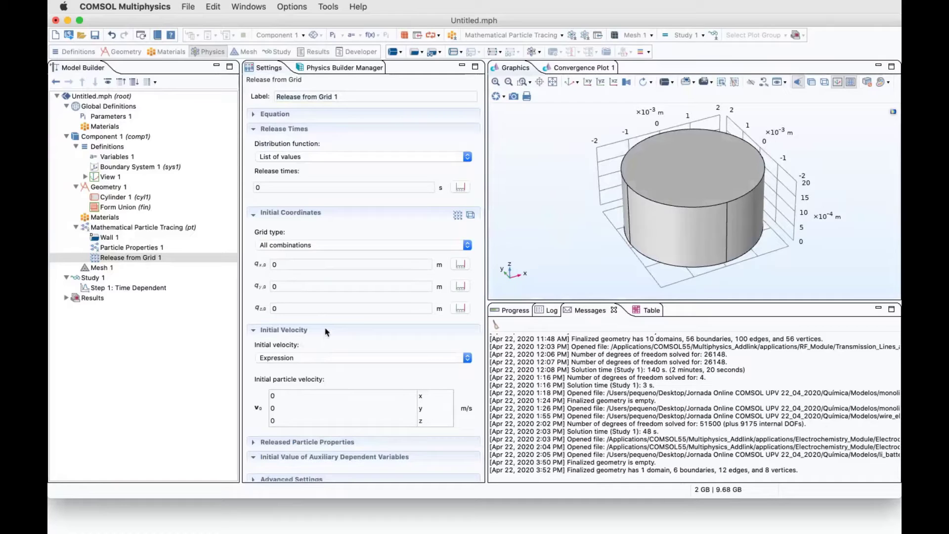
pyautogui.scroll(-1, 326, 331)
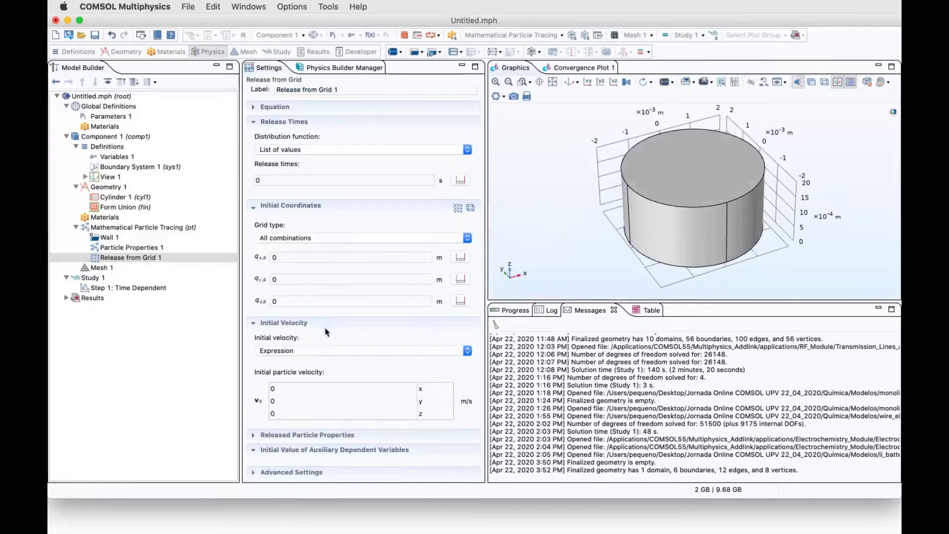
pyautogui.click(301, 389)
pyautogui.write('v0')
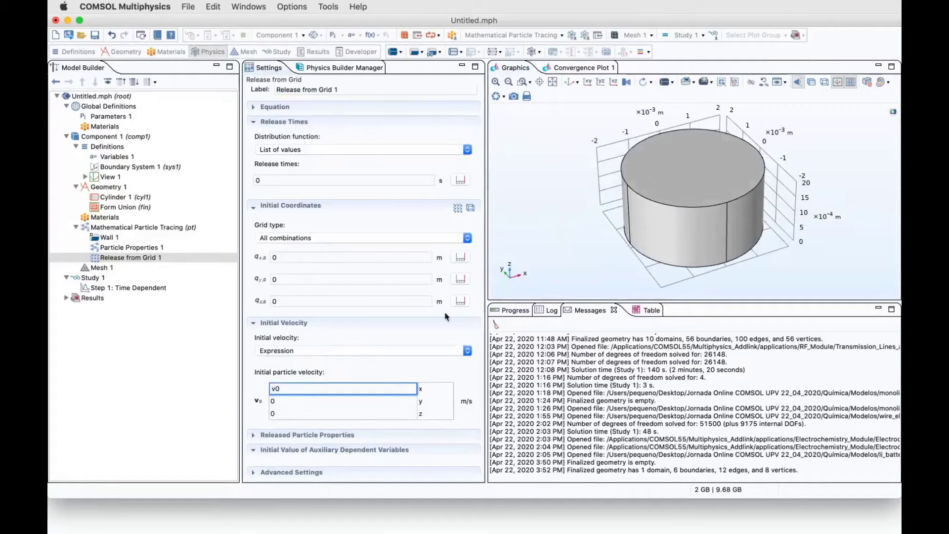
pyautogui.click(316, 413)
pyautogui.write('1')
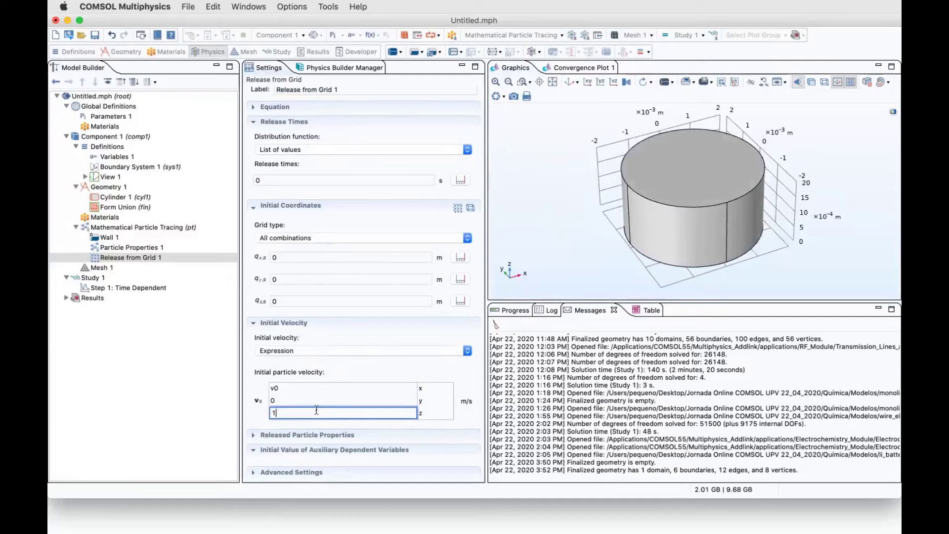
pyautogui.write('e2')
# - Try the Massless, Lagrangian and Hamiltonian formulations of the Mathematical Particle Tracing interface and return to Newtonian
pyautogui.click(128, 228)
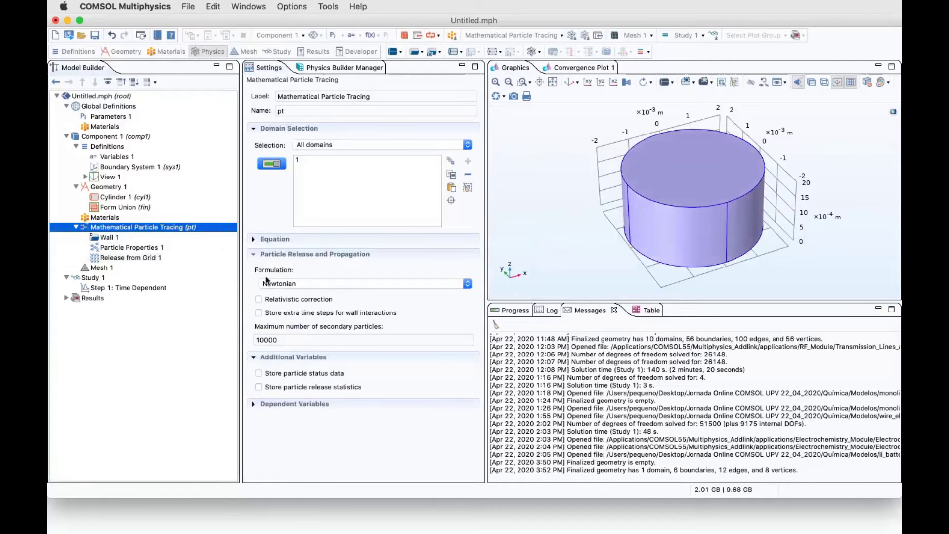
pyautogui.click(462, 285)
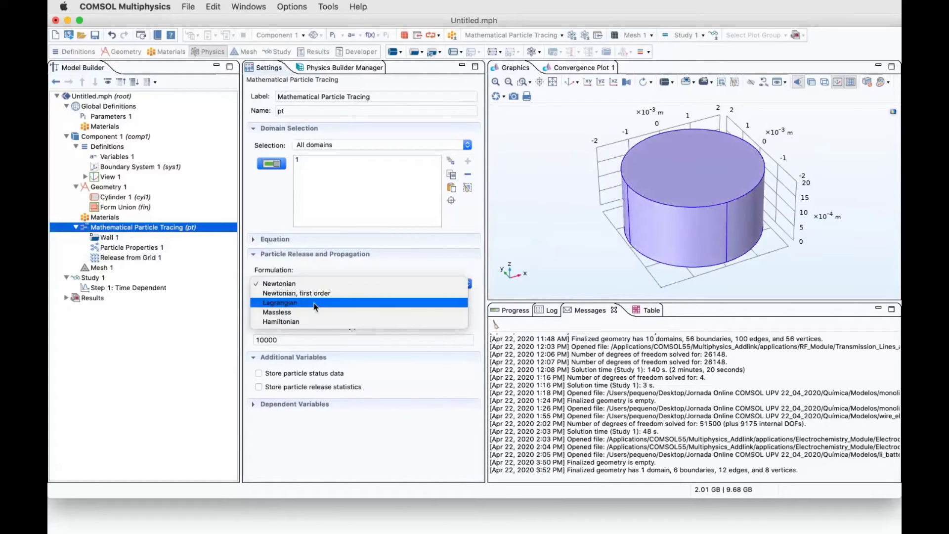
pyautogui.click(277, 311)
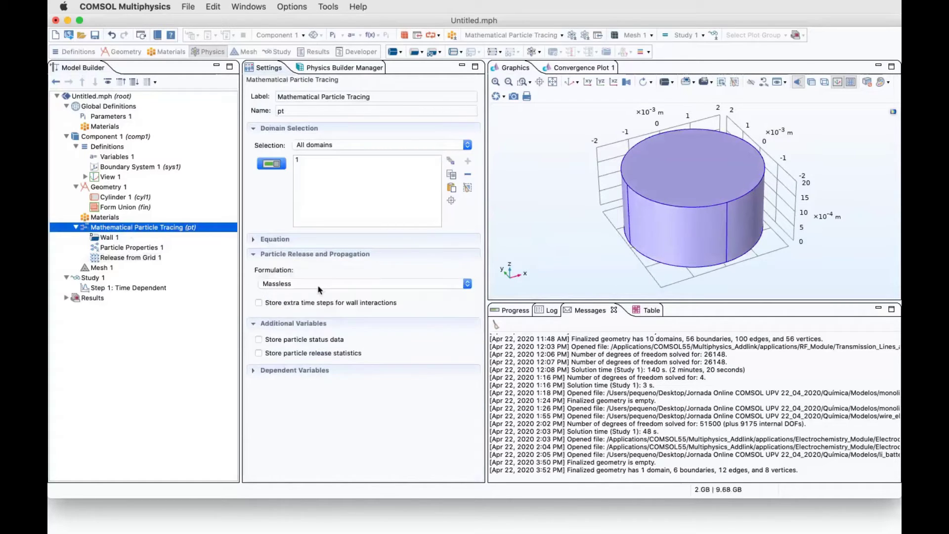
pyautogui.click(318, 287)
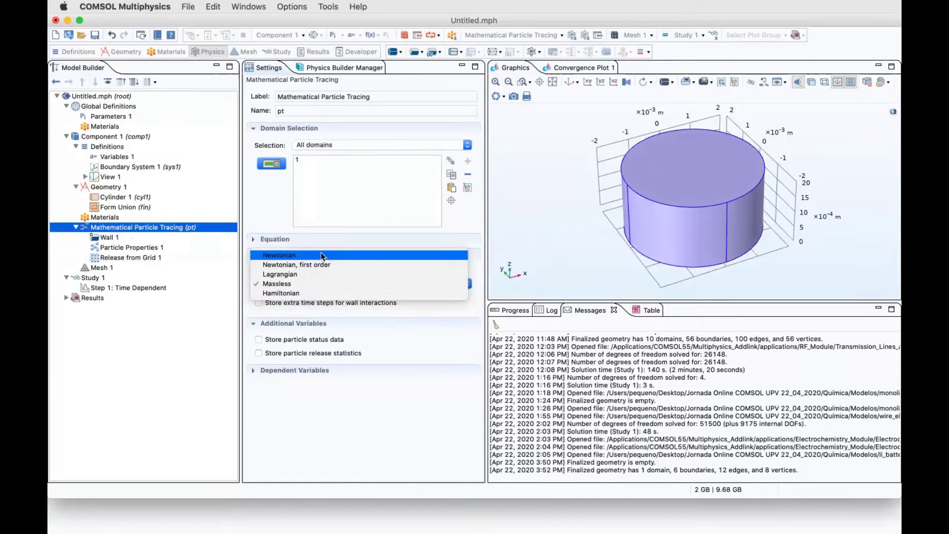
pyautogui.click(278, 275)
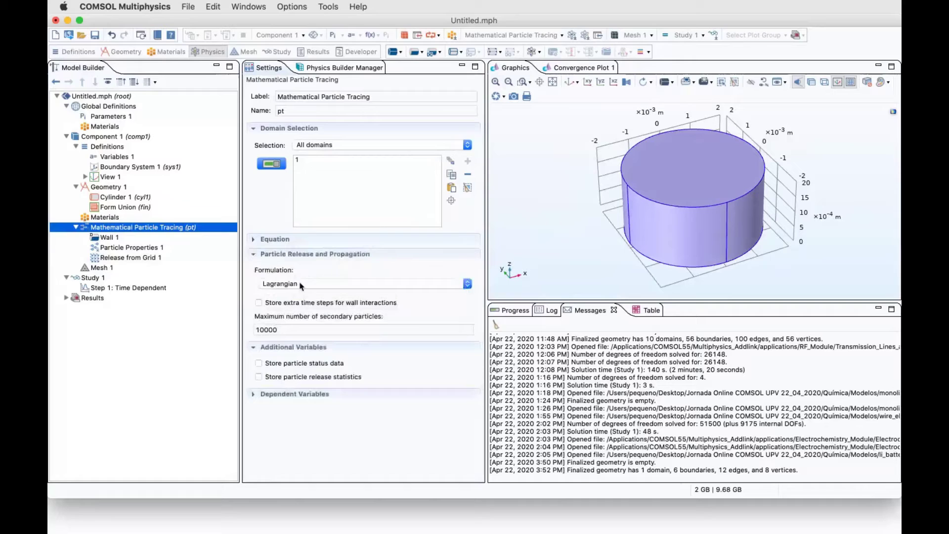
pyautogui.click(301, 285)
pyautogui.click(299, 303)
pyautogui.click(299, 284)
pyautogui.click(283, 246)
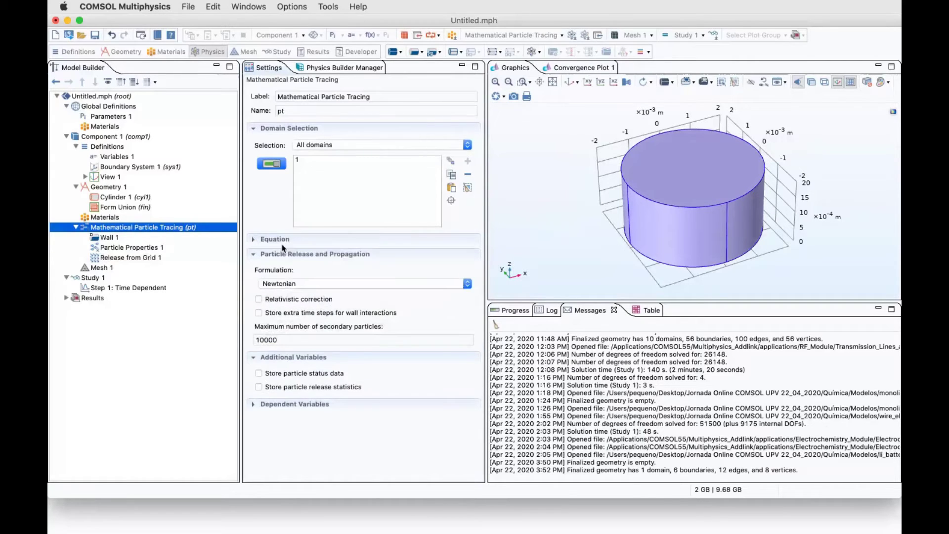
# - Set the Mathematical Particle Tracing formulation to Lagrangian, trying Newtonian, first order on the way
pyautogui.click(315, 287)
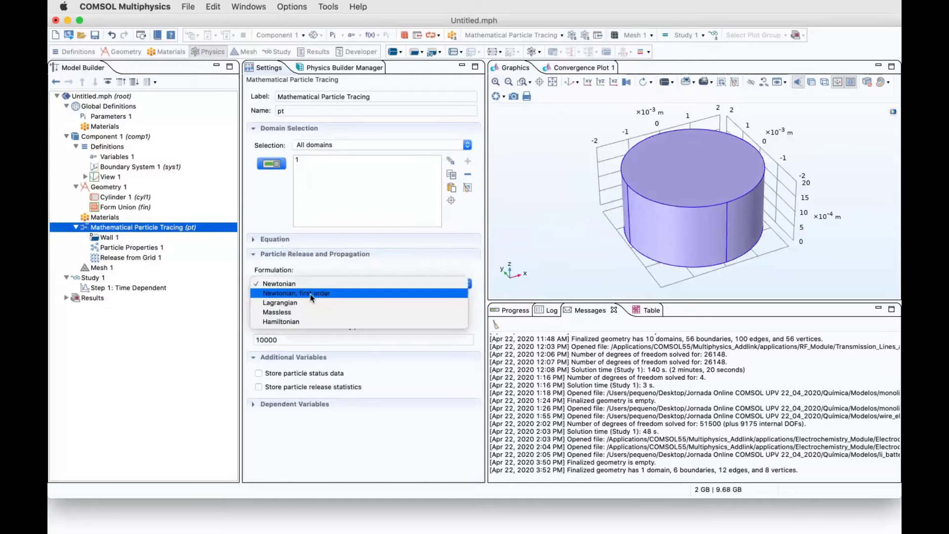
pyautogui.click(311, 295)
pyautogui.click(316, 285)
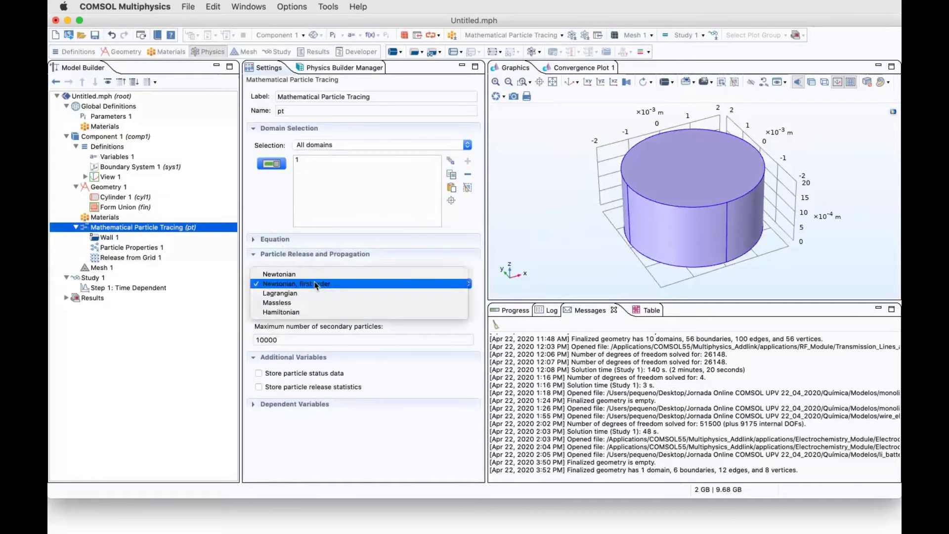
pyautogui.click(314, 294)
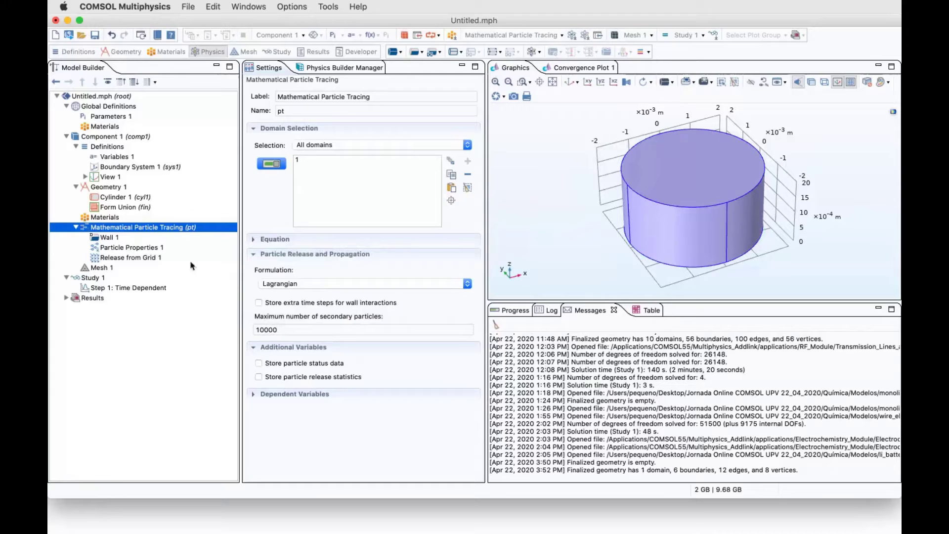
# - Enter pt.Ep+e_const*(pt.vx*Ax+) as the start of the Lagrangian expression in Particle Properties 1
pyautogui.click(117, 250)
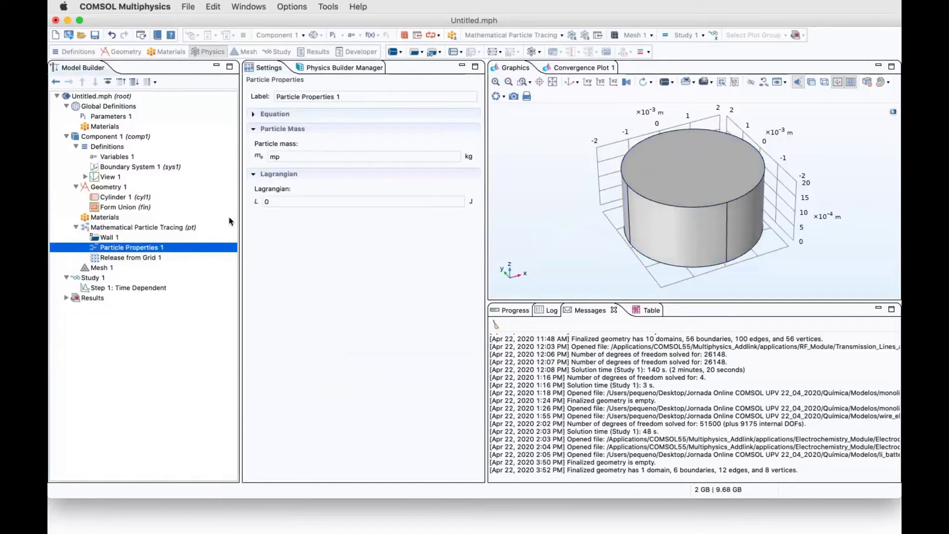
pyautogui.click(304, 200)
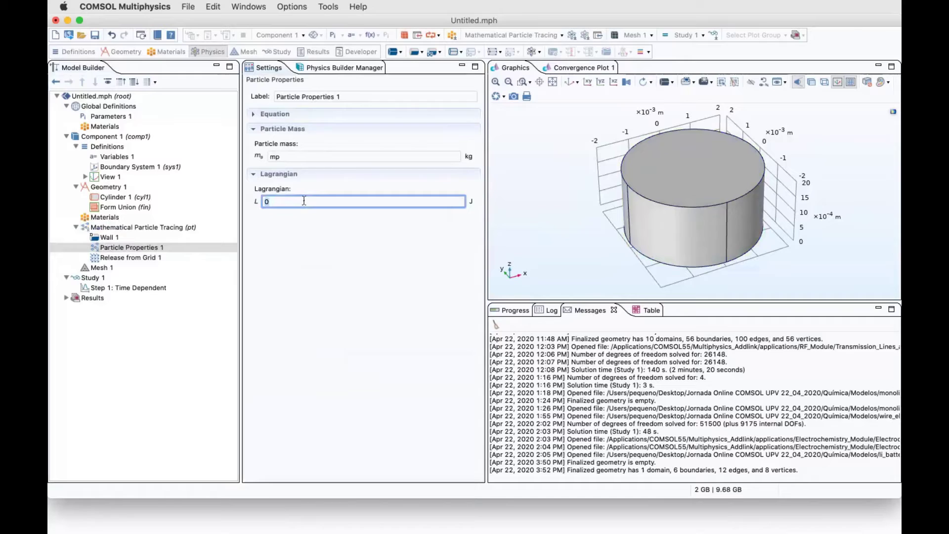
pyautogui.write('pt.Ep+')
pyautogui.write('e_const')
pyautogui.press('BackSpace')
pyautogui.press('BackSpace')
pyautogui.press('BackSpace')
pyautogui.press('BackSpace')
pyautogui.press('BackSpace')
pyautogui.write('onst')
pyautogui.write('*()')
pyautogui.write('pt.')
pyautogui.write('vx')
pyautogui.write('*')
pyautogui.write('Ax')
pyautogui.write('+')
# - Copy the pt.vx*Ax term within the Lagrangian's parentheses to make a sum of three identical terms
pyautogui.hotkey('shift', 'Left')
pyautogui.hotkey('shift', 'Left')
pyautogui.hotkey('shift', 'Left')
pyautogui.hotkey('shift', 'Left')
pyautogui.hotkey('shift', 'Left')
pyautogui.hotkey('shift', 'Left')
pyautogui.hotkey('shift', 'Left')
pyautogui.hotkey('shift', 'Left')
pyautogui.press('super+c')
pyautogui.press('Right')
pyautogui.press('Right')
pyautogui.press('super+v')
pyautogui.press('Left')
pyautogui.press('Left')
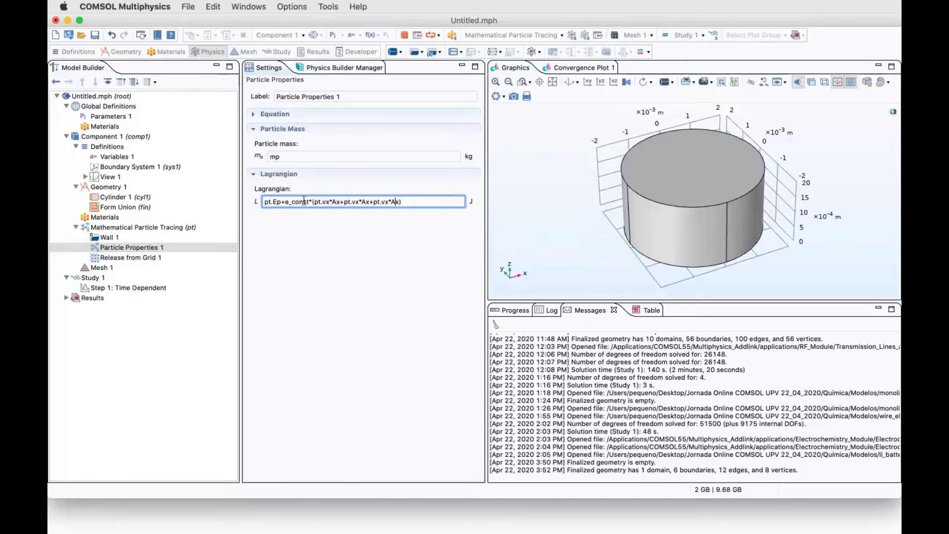
# - Change the third term of the Lagrangian's sum to z components and the second term to y components
pyautogui.press('BackSpace')
pyautogui.write('c')
pyautogui.press('BackSpace')
pyautogui.write('A')
pyautogui.press('Delete')
pyautogui.press('Delete')
pyautogui.write('z')
pyautogui.press('BackSpace')
pyautogui.write('z')
pyautogui.press('BackSpace')
pyautogui.write('y')
pyautogui.press('BackSpace')
pyautogui.write('y')
# - Set the element size of Mesh 1 to Extra coarse and build the mesh
pyautogui.click(102, 270)
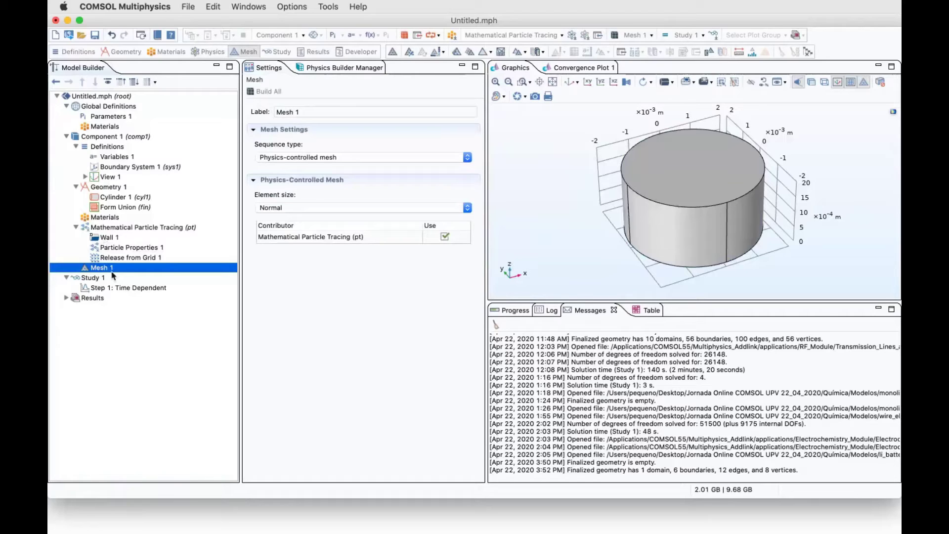
pyautogui.click(297, 208)
pyautogui.click(290, 126)
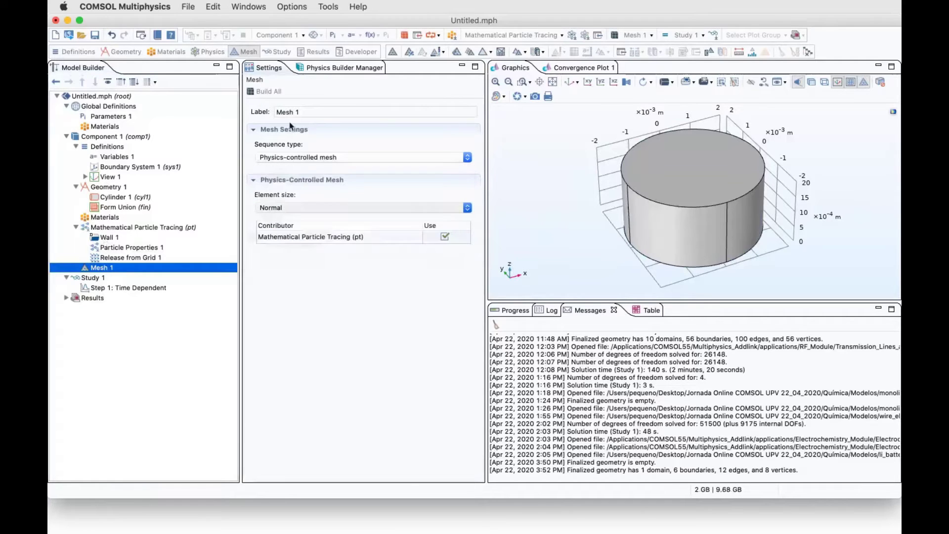
pyautogui.click(268, 92)
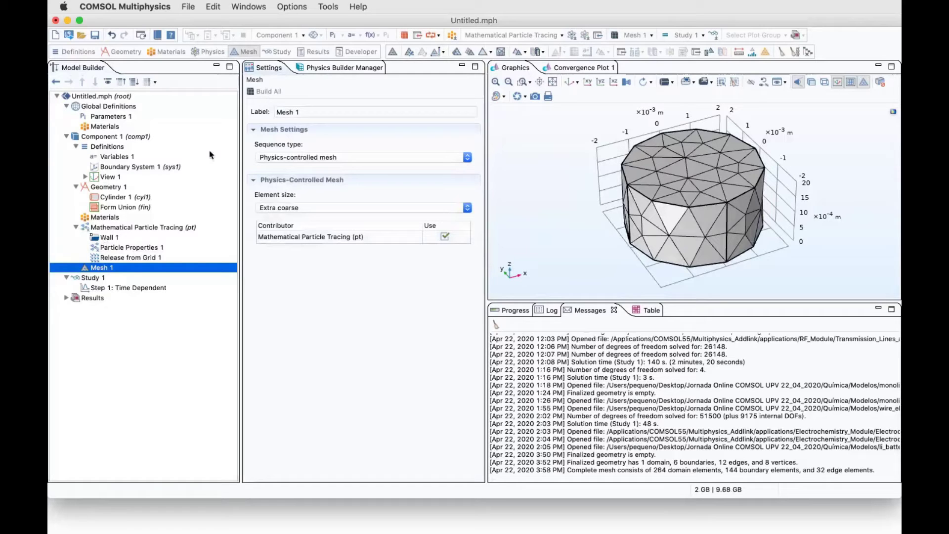
# - Compute Study 1 with the default times and examine the particle trajectories plot at its first time steps
pyautogui.click(94, 278)
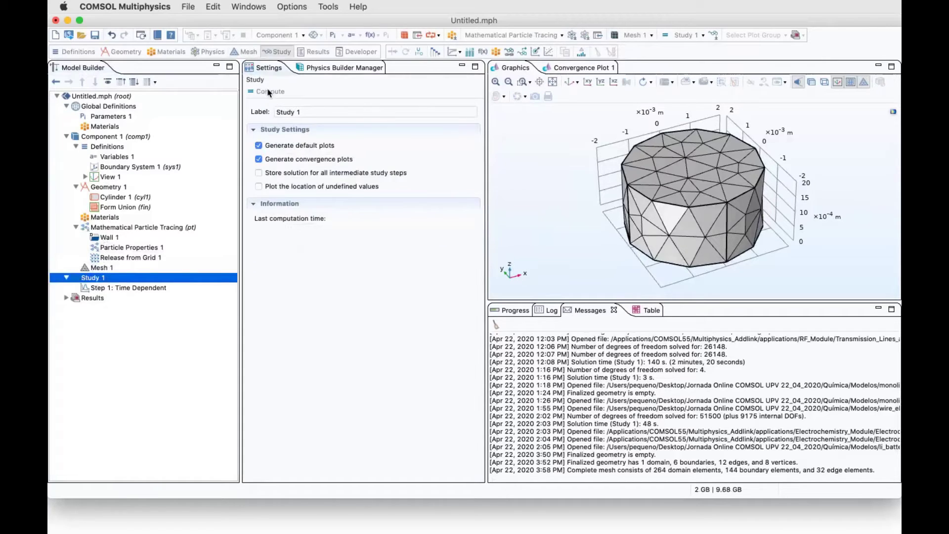
pyautogui.click(270, 92)
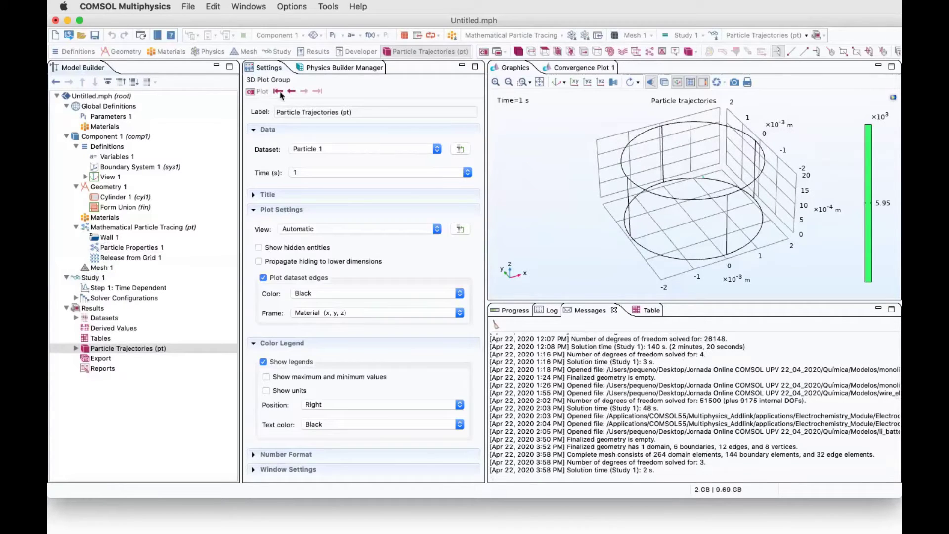
pyautogui.click(279, 93)
pyautogui.click(305, 93)
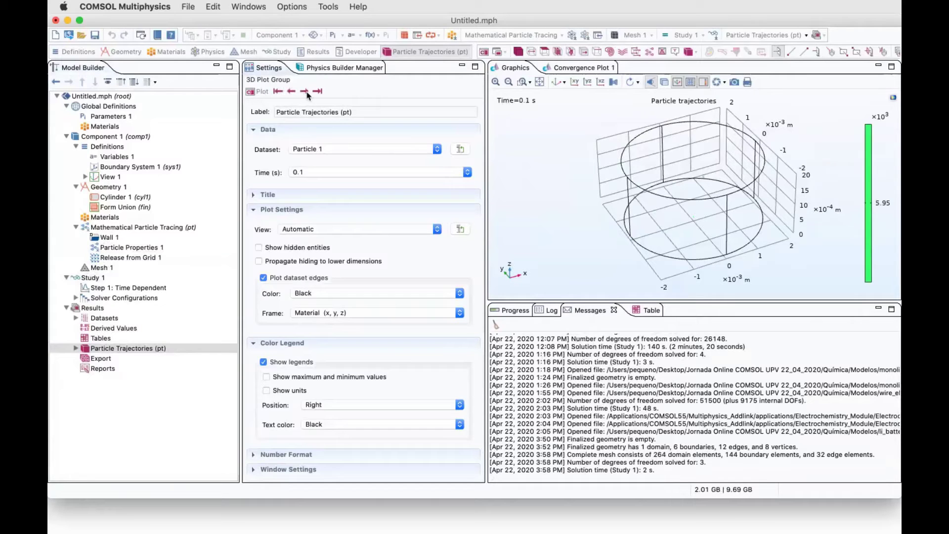
pyautogui.click(305, 92)
pyautogui.moveTo(577, 271); pyautogui.dragTo(513, 180)
pyautogui.click(277, 91)
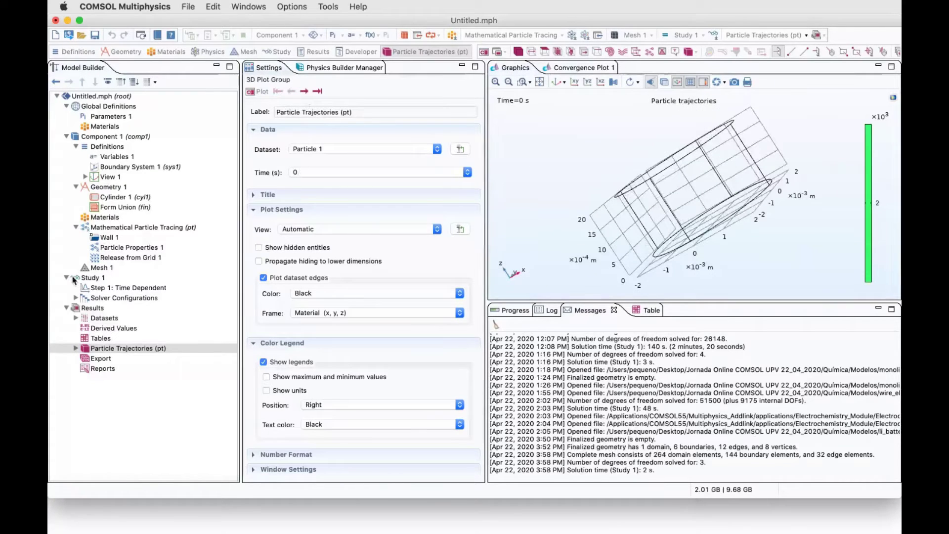
# - Set the Time Dependent study step's output times to range(0,5e-8,2e-5) seconds
pyautogui.click(96, 289)
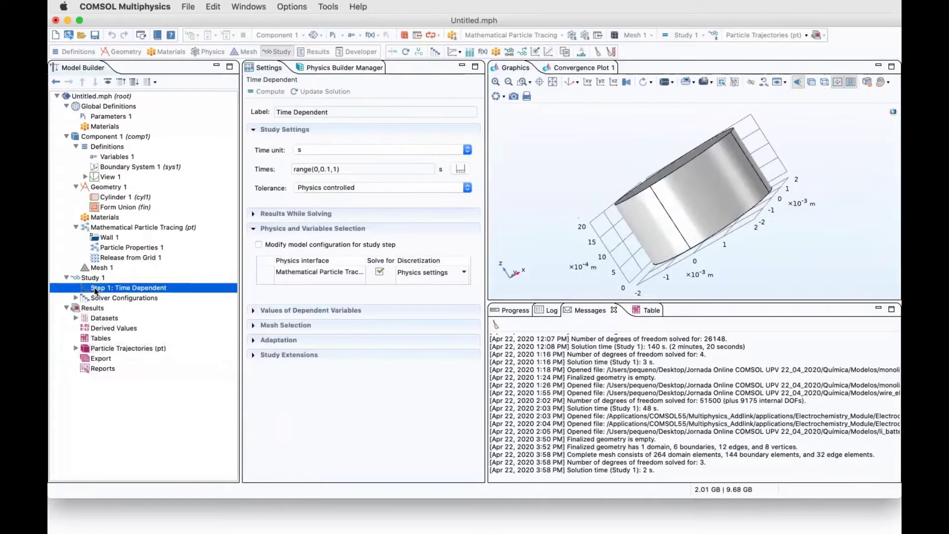
pyautogui.click(461, 169)
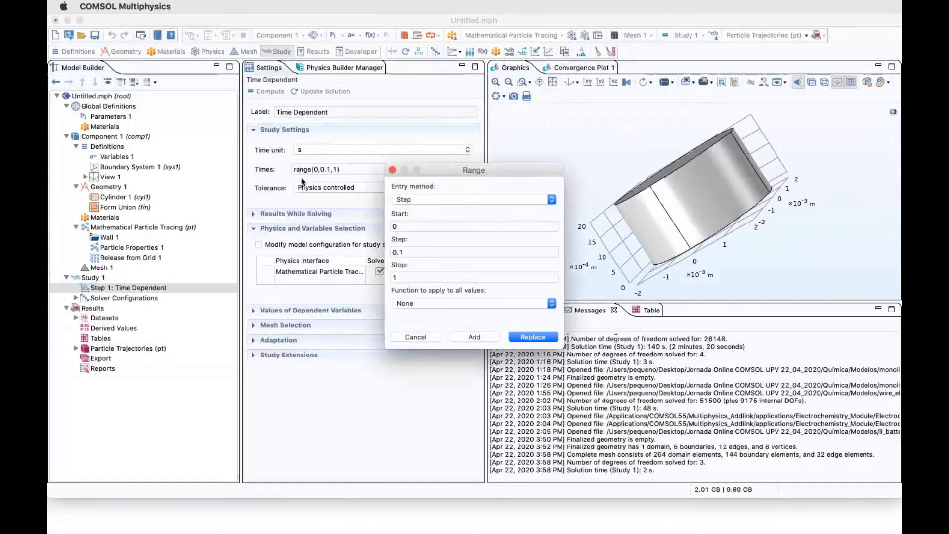
pyautogui.click(391, 170)
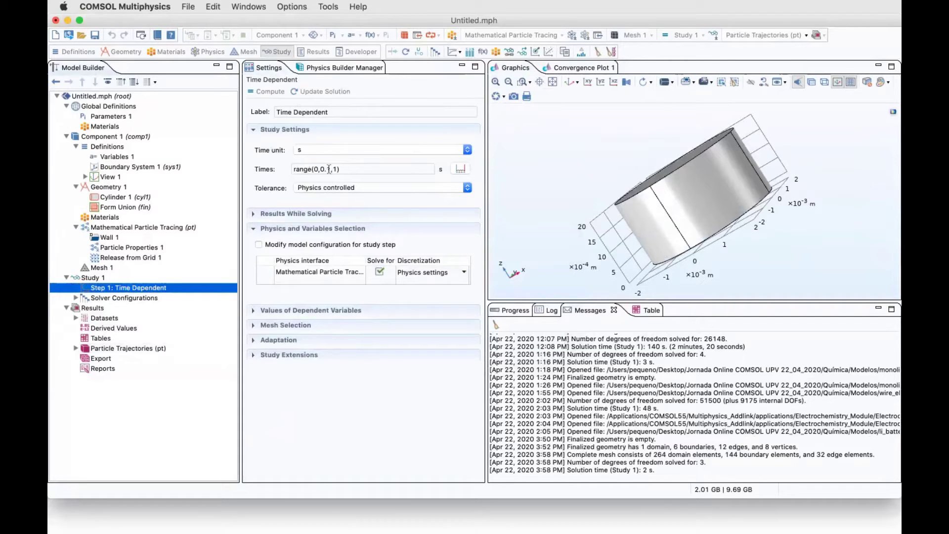
pyautogui.click(329, 169)
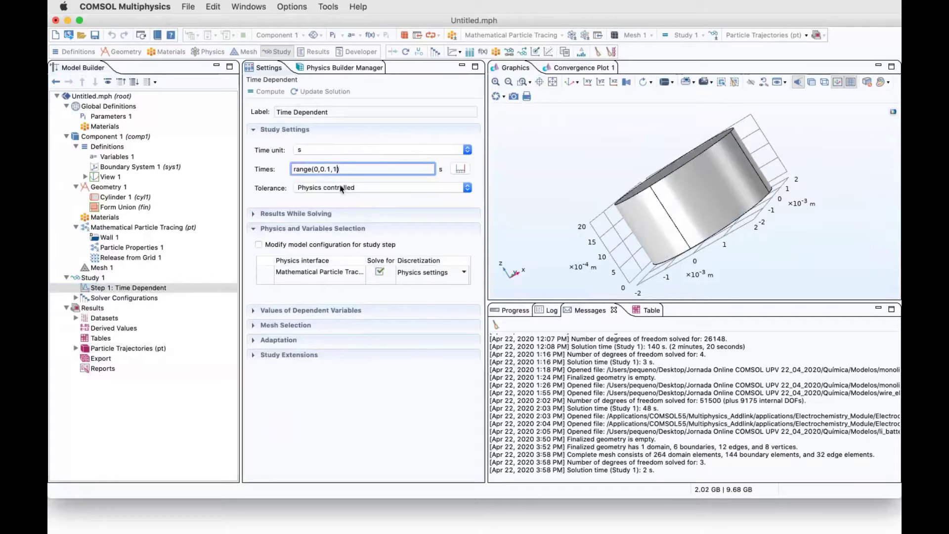
pyautogui.press('BackSpace')
pyautogui.write('2e-5')
pyautogui.press('BackSpace')
pyautogui.press('BackSpace')
pyautogui.press('BackSpace')
pyautogui.press('BackSpace')
pyautogui.write(',5e-8')
# - Switch the study step's tolerance to User controlled with a relative tolerance of 1.0E-6
pyautogui.click(327, 189)
pyautogui.click(328, 178)
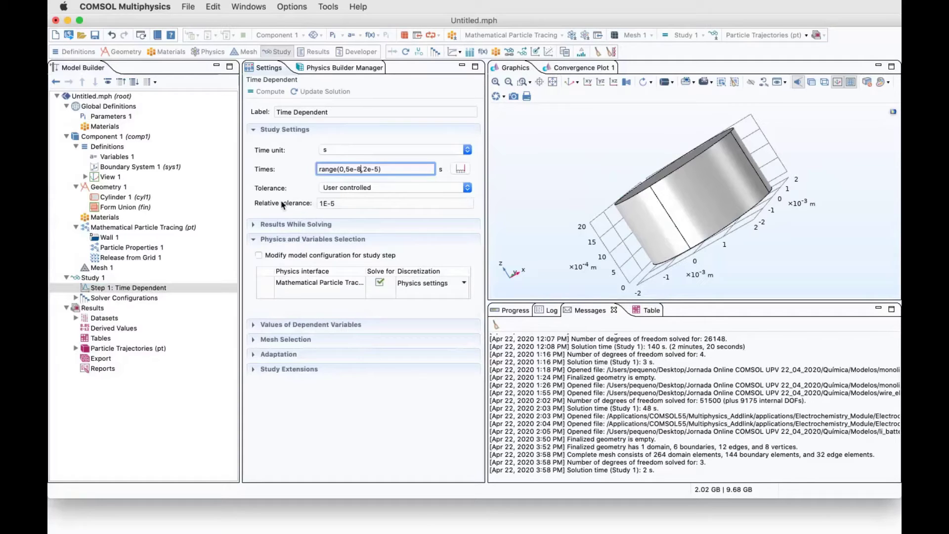
pyautogui.click(369, 203)
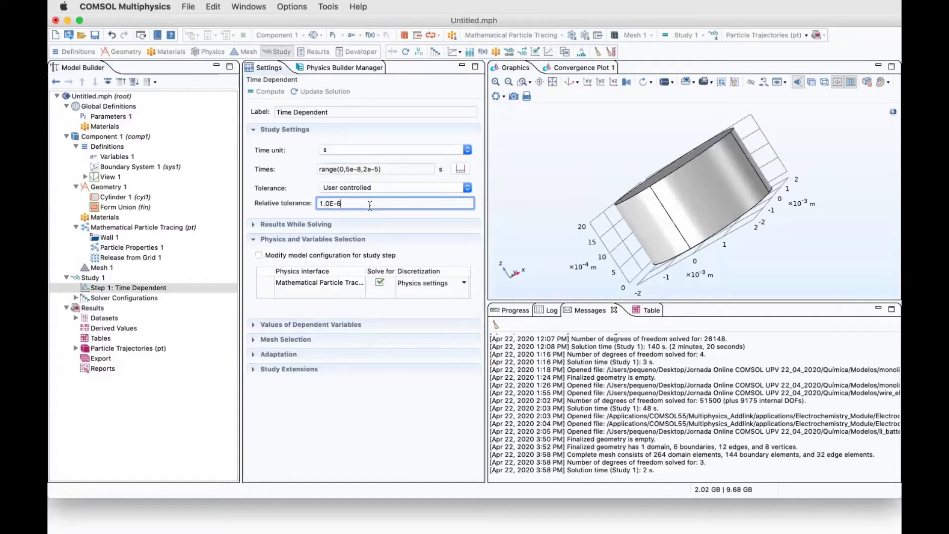
# - Recompute Study 1 and show the particle trajectories plot at the final time, 2E-5 s
pyautogui.click(122, 276)
pyautogui.click(265, 92)
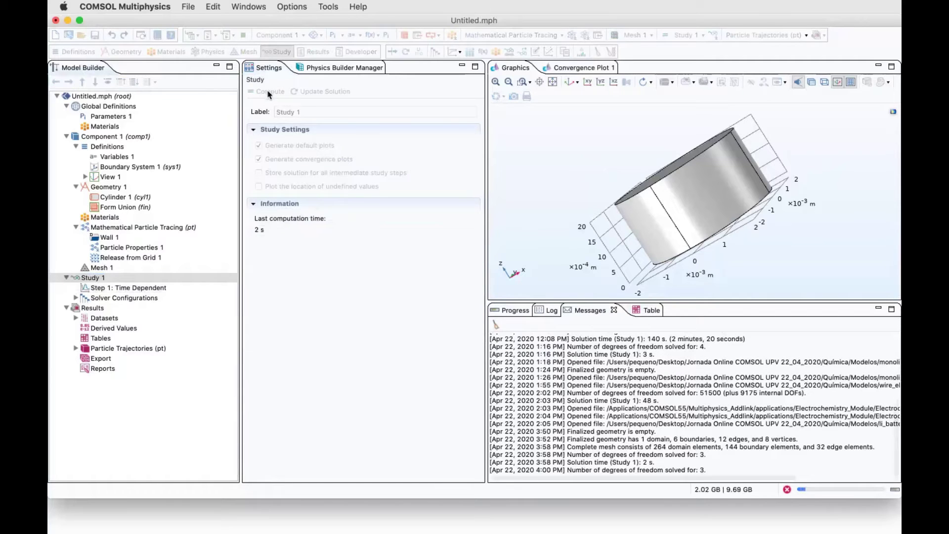
pyautogui.click(569, 83)
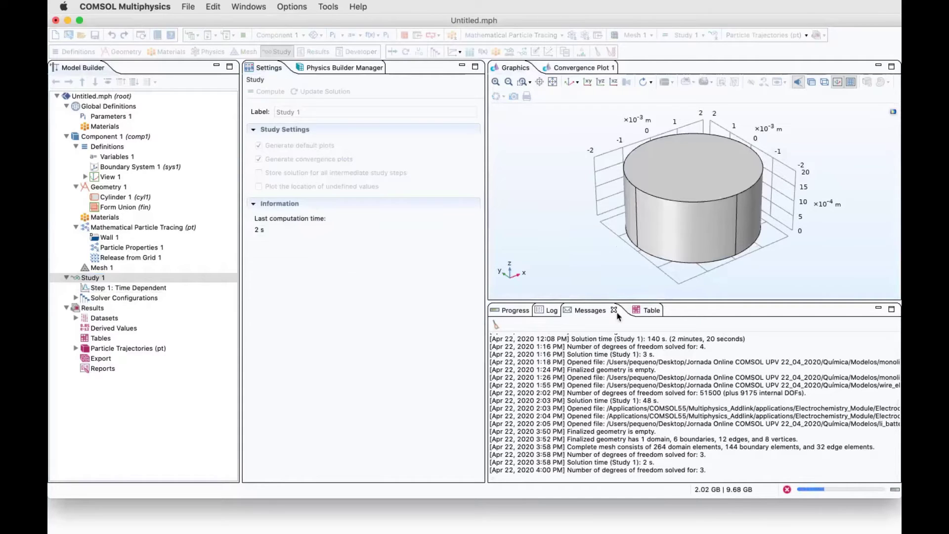
pyautogui.click(514, 311)
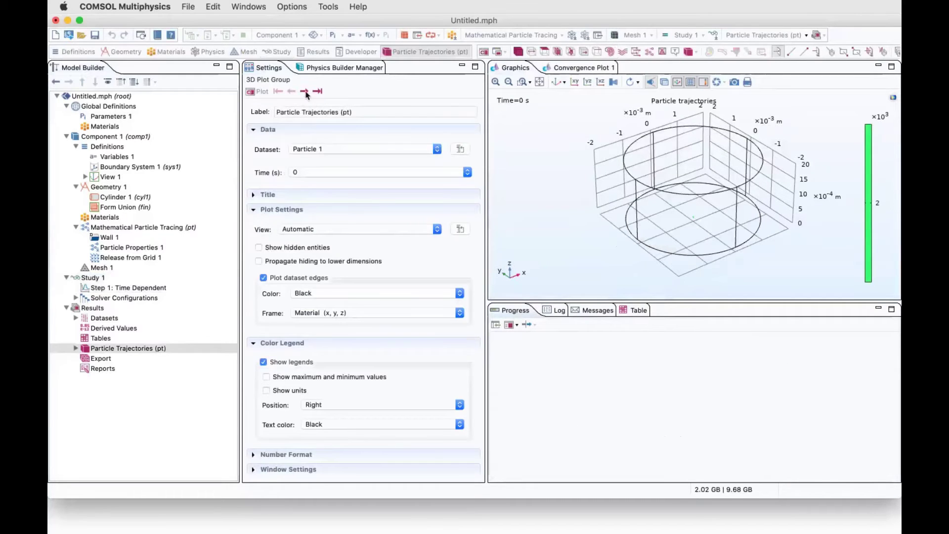
pyautogui.click(305, 92)
pyautogui.click(318, 91)
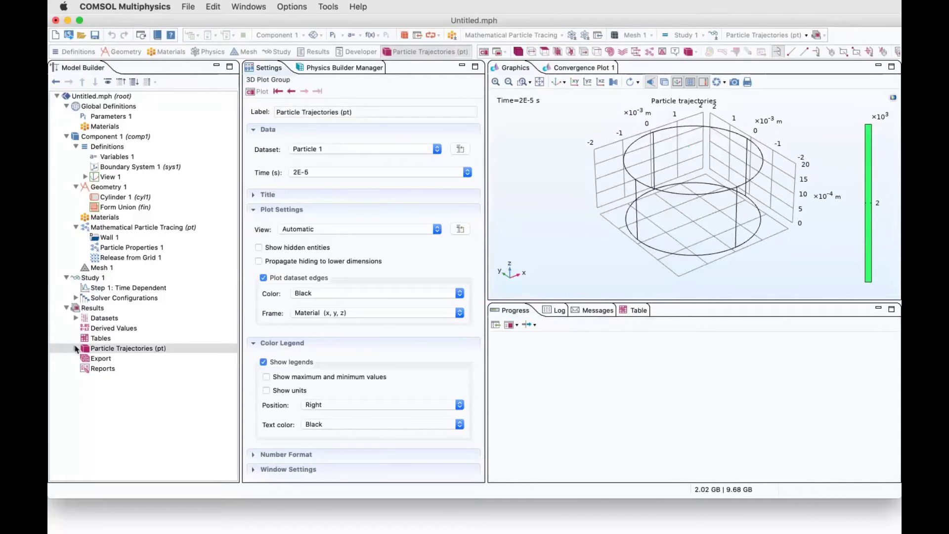
# - Expand the Particle Trajectories plot group and view the settings of its Particle Trajectories 1 plot
pyautogui.click(76, 349)
pyautogui.click(85, 359)
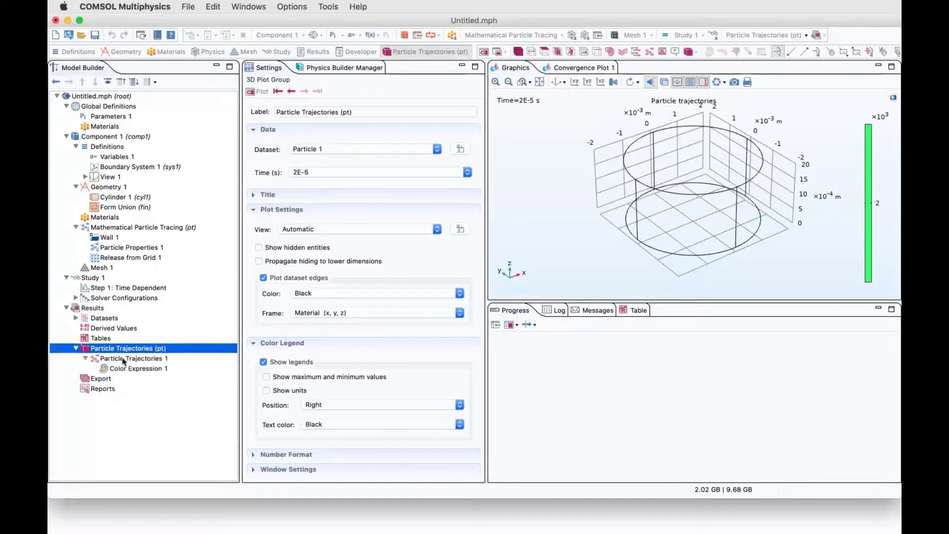
pyautogui.click(131, 358)
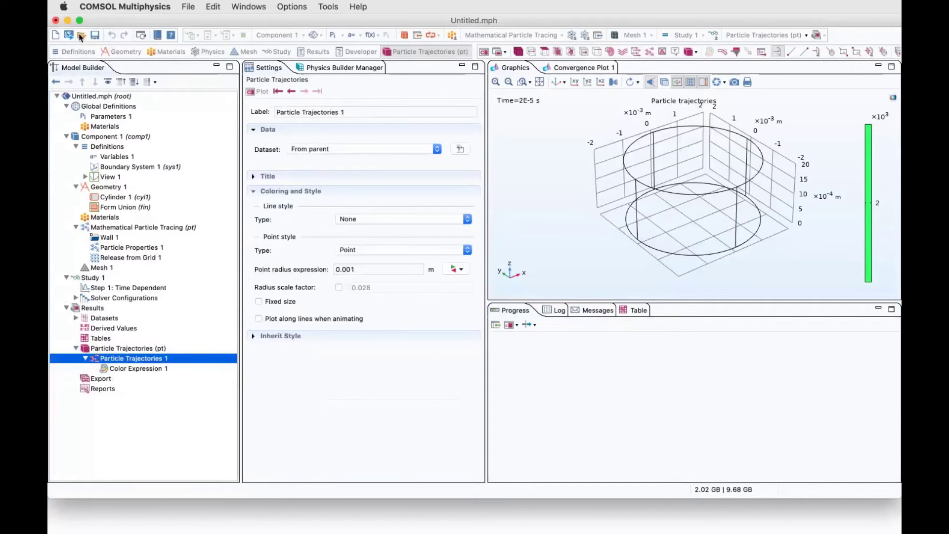
# - Open the model file ion_cyclotron_motion.mph, discarding the changes to the untitled model
pyautogui.click(81, 36)
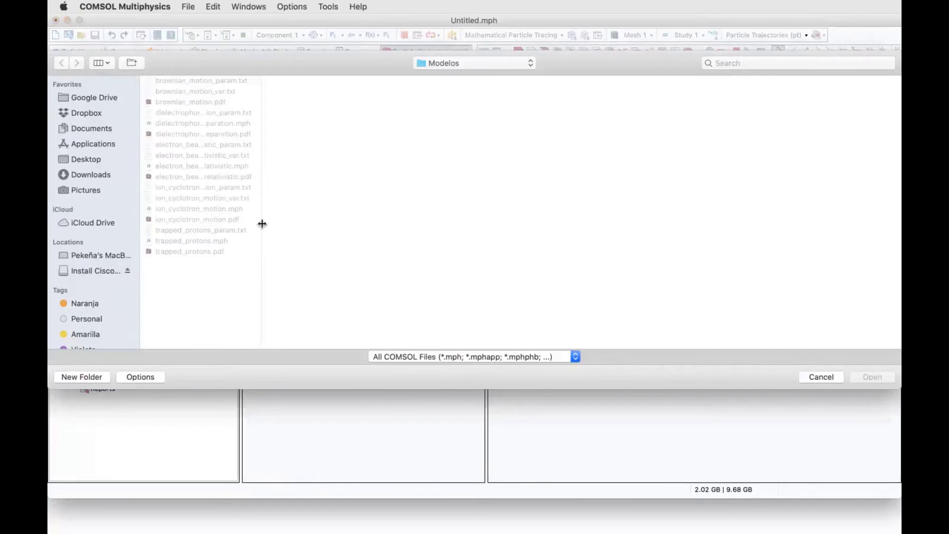
pyautogui.moveTo(261, 222); pyautogui.dragTo(292, 223)
pyautogui.click(225, 210)
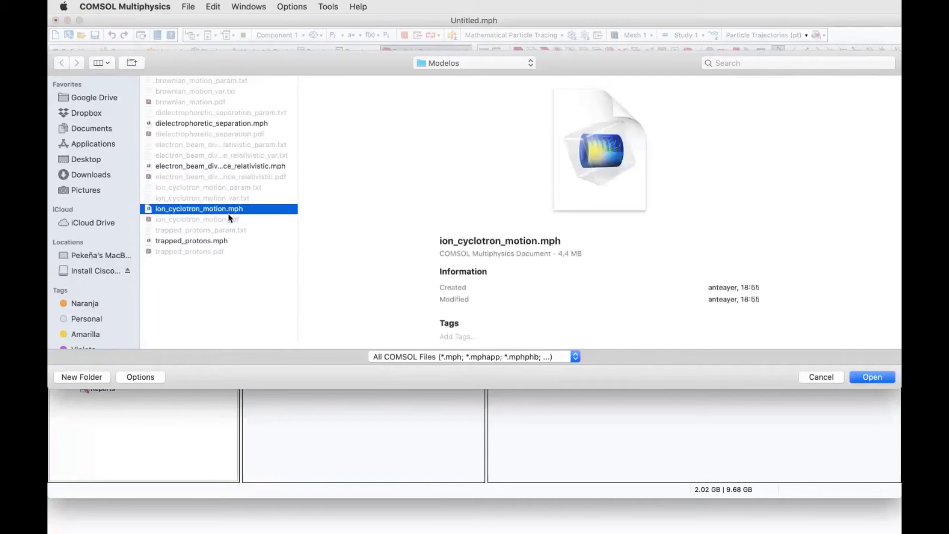
pyautogui.click(870, 377)
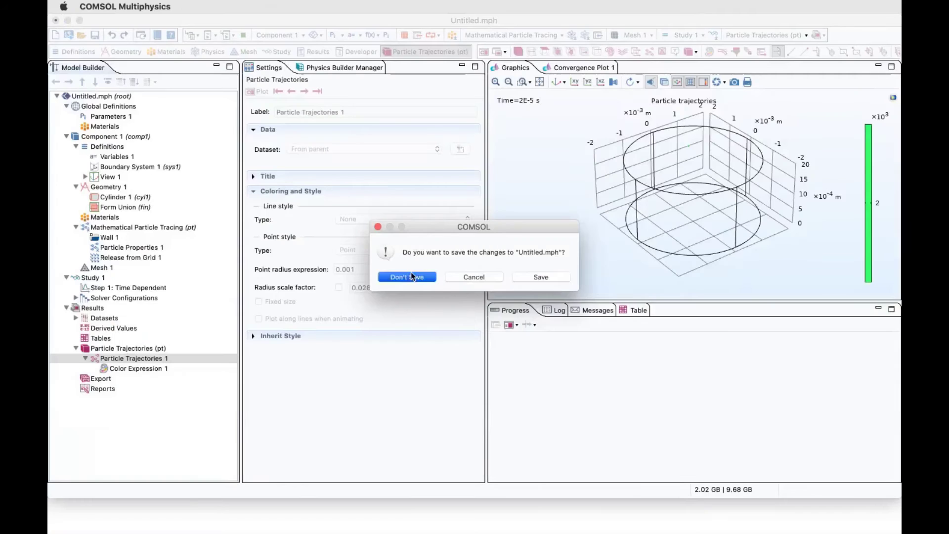
pyautogui.click(413, 276)
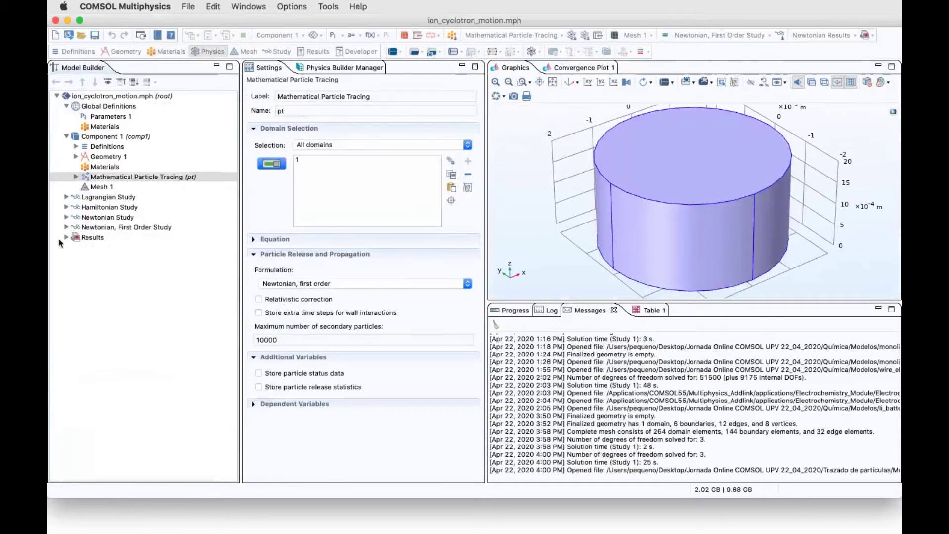
# - Display the Lagrangian Results plot, orbit around the spiral trajectory and expand its particle trajectories node
pyautogui.click(66, 238)
pyautogui.click(99, 279)
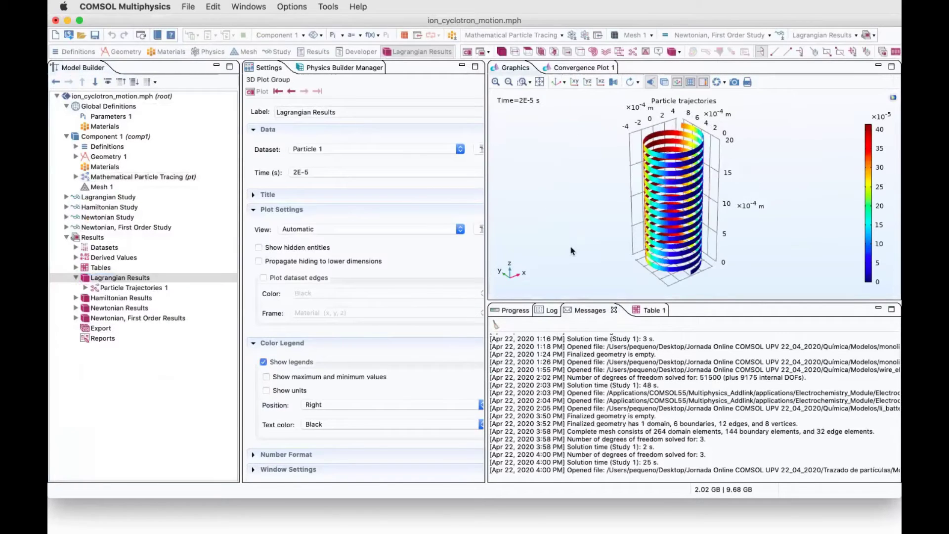
pyautogui.moveTo(572, 251); pyautogui.dragTo(50, 280)
pyautogui.click(86, 287)
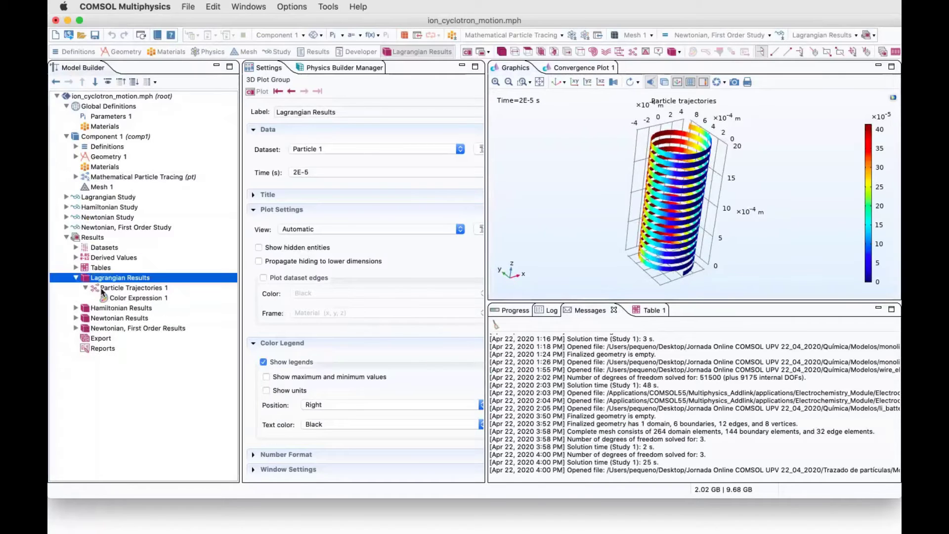
pyautogui.click(102, 289)
pyautogui.click(119, 280)
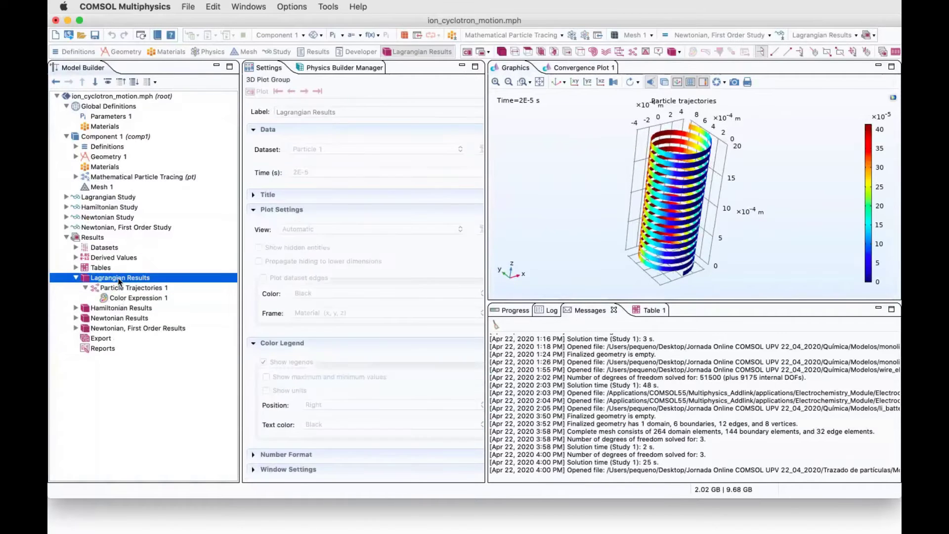
# - Inspect the Lagrangian Study and the particle tracing release and particle property settings, and return to the Lagrangian Results plot
pyautogui.click(66, 197)
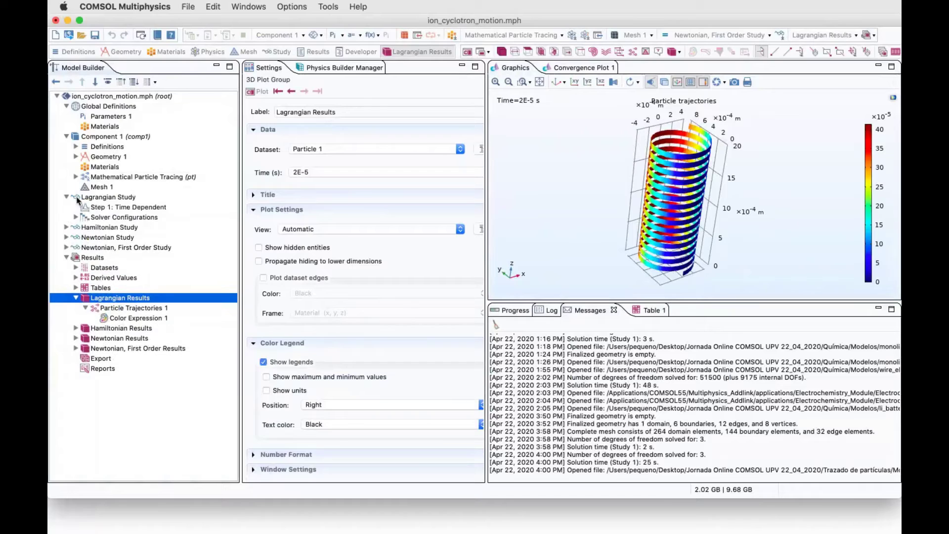
pyautogui.click(76, 177)
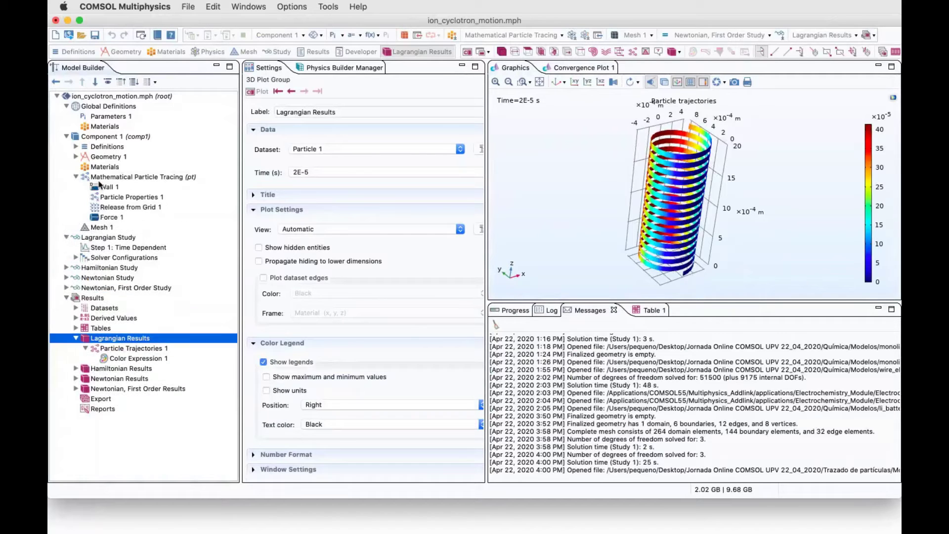
pyautogui.click(108, 187)
pyautogui.click(114, 207)
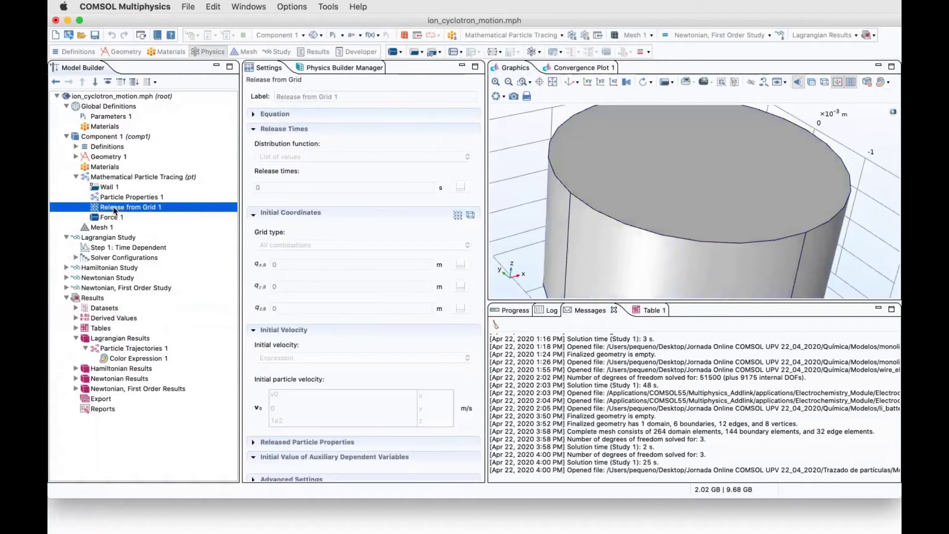
pyautogui.click(136, 198)
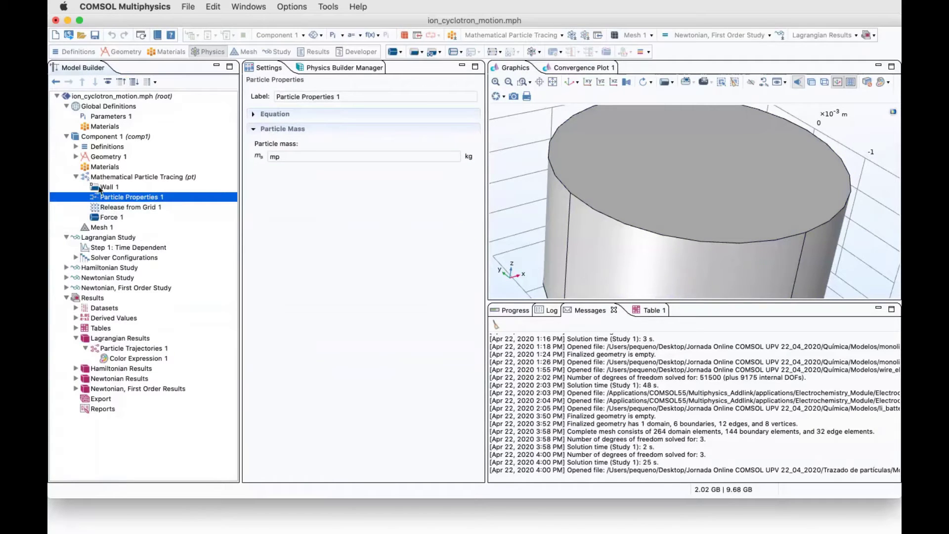
pyautogui.click(76, 176)
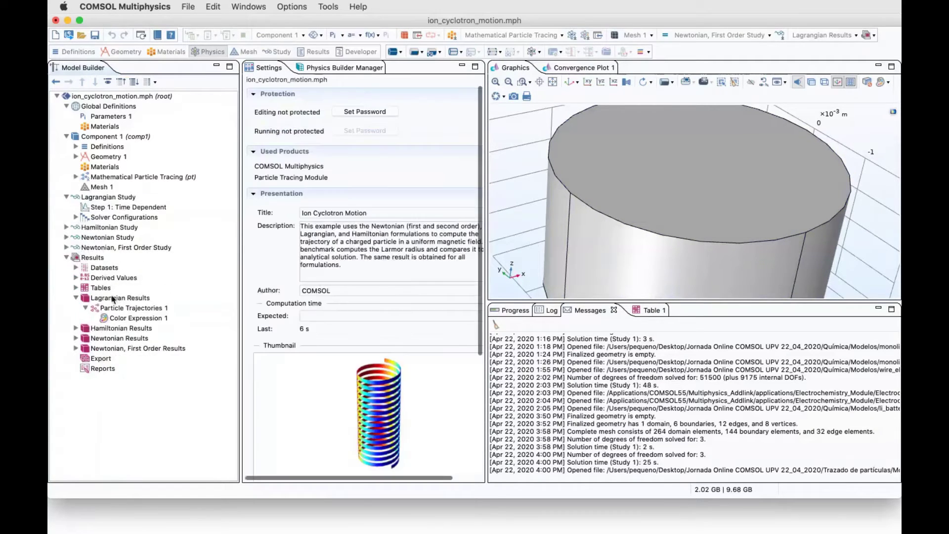
pyautogui.click(114, 298)
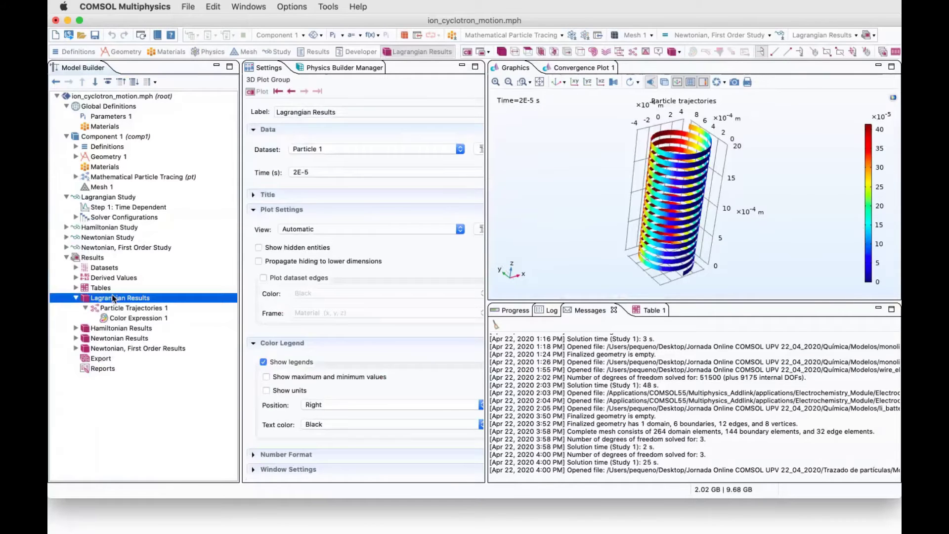
# - Review the Mathematical Particle Tracing physics again, checking Release from Grid 1 and the particle mass in Particle Properties 1
pyautogui.click(76, 177)
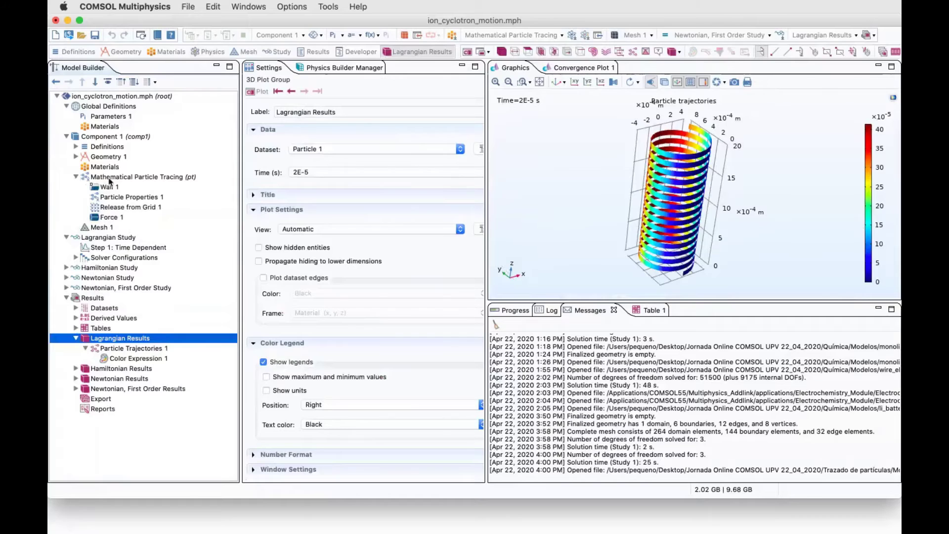
pyautogui.click(110, 177)
pyautogui.click(112, 208)
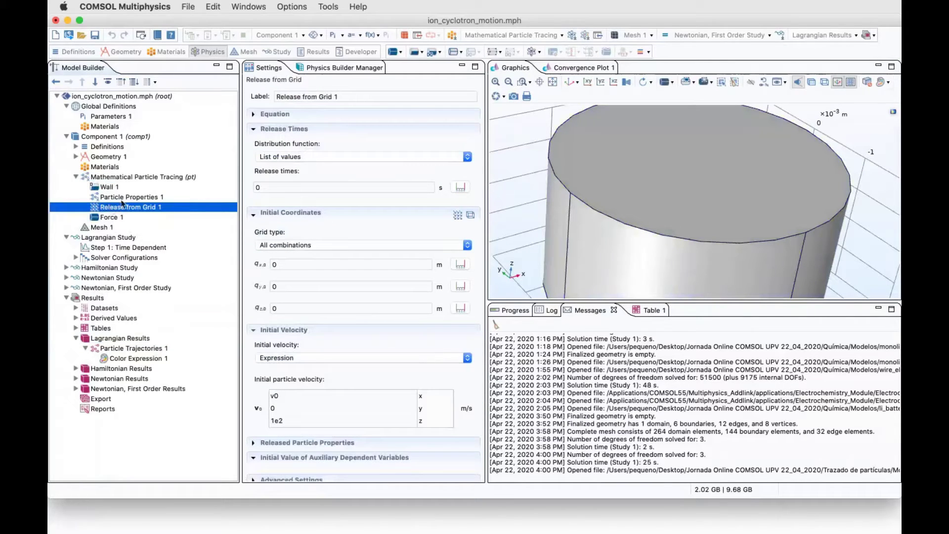
pyautogui.click(122, 198)
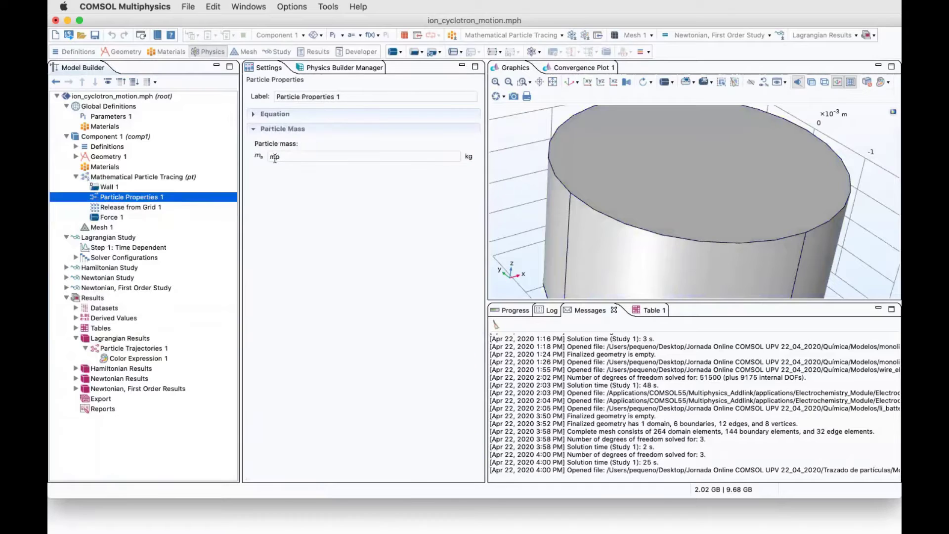
# - Switch the Mathematical Particle Tracing formulation to Hamiltonian and open the Particle Properties 1 settings
pyautogui.click(118, 178)
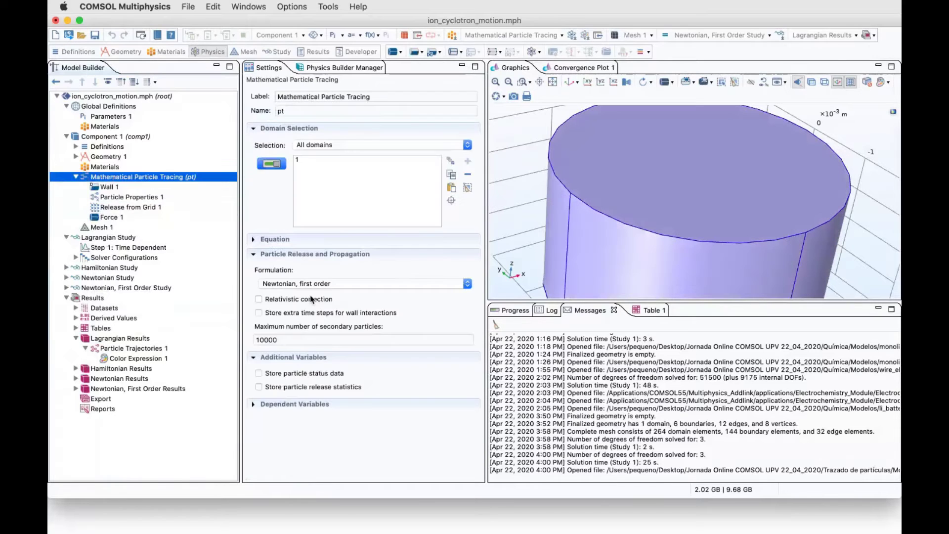
pyautogui.click(287, 285)
pyautogui.click(287, 313)
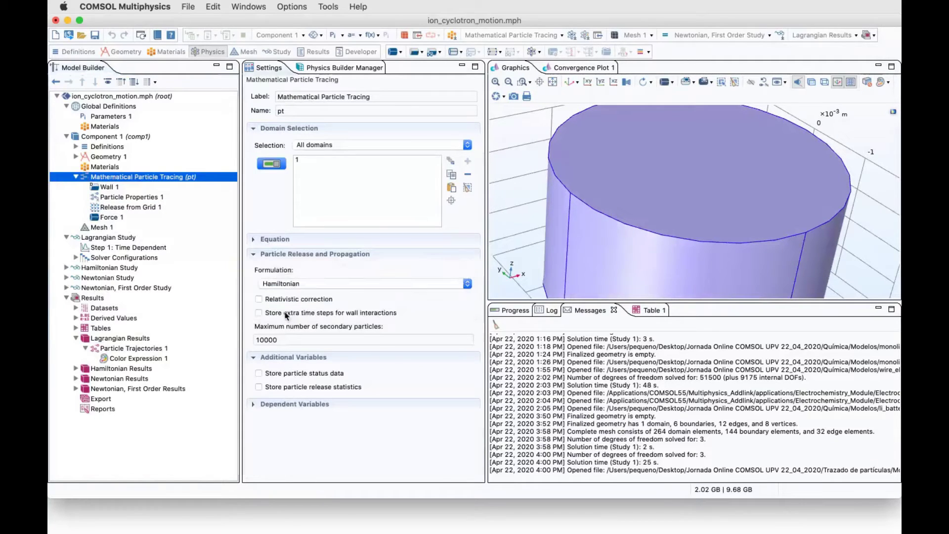
pyautogui.click(127, 206)
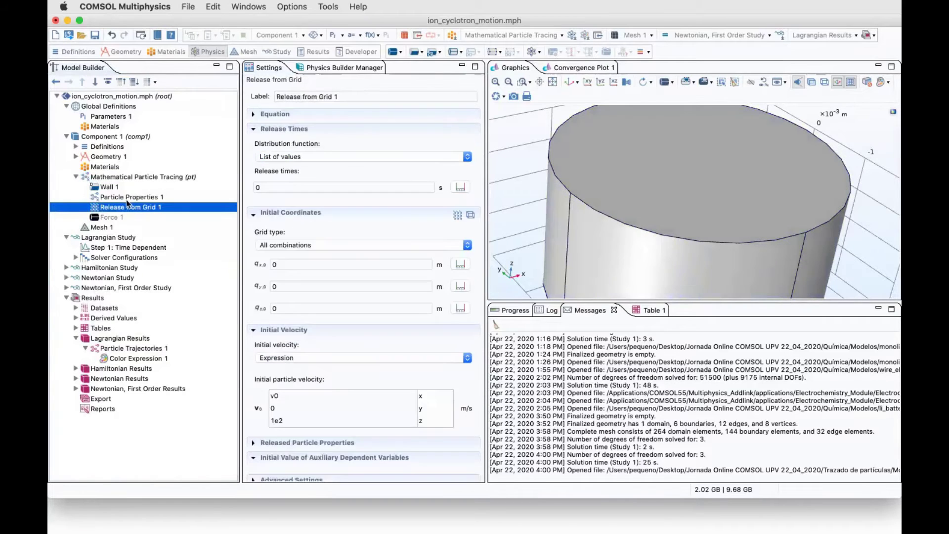
pyautogui.click(130, 197)
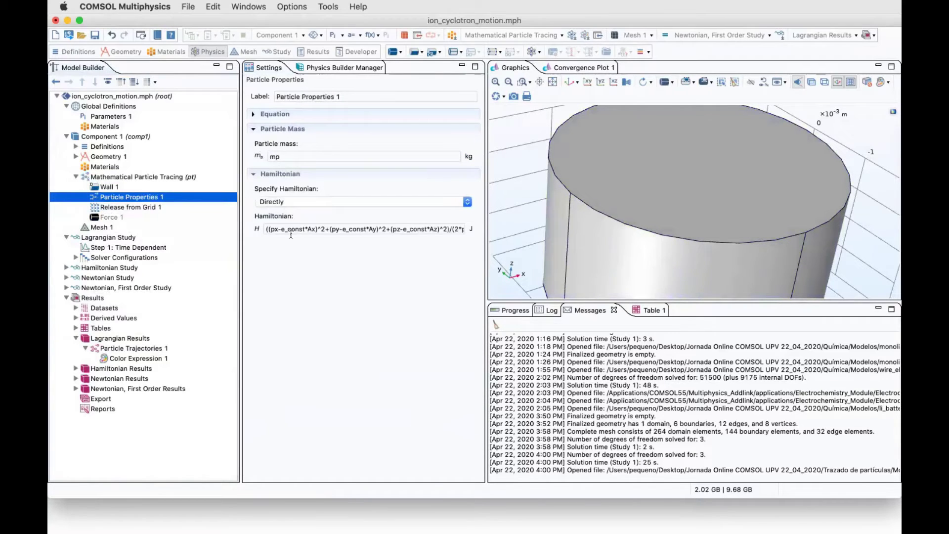
# - Read through the complete Hamiltonian expression in Particle Properties 1 from end to end
pyautogui.click(341, 229)
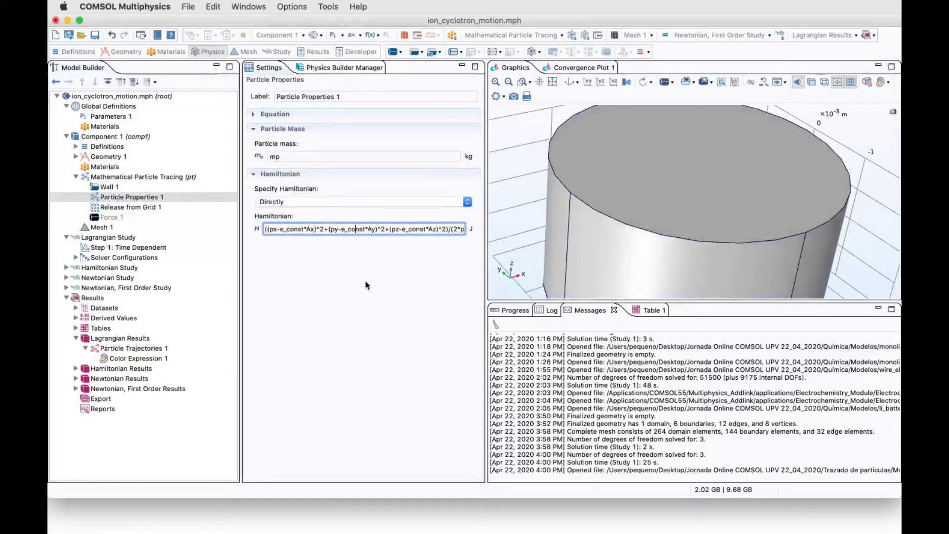
pyautogui.press('Right')
pyautogui.press('Right')
pyautogui.press('Right')
pyautogui.press('Right')
pyautogui.press('Right')
pyautogui.press('Right')
pyautogui.press('Right')
pyautogui.press('Right')
pyautogui.press('Right')
pyautogui.press('Right')
pyautogui.press('Right')
pyautogui.press('Right')
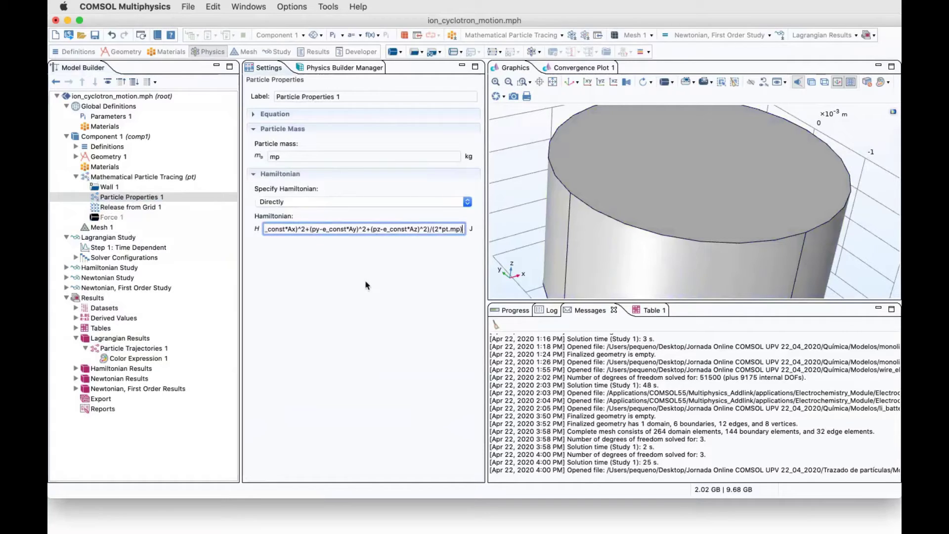
pyautogui.press('Left')
pyautogui.press('Left')
pyautogui.press('Left')
pyautogui.press('Left')
pyautogui.press('Left')
pyautogui.press('Left')
pyautogui.press('Left')
pyautogui.press('Left')
pyautogui.press('Left')
pyautogui.press('Left')
pyautogui.press('Left')
pyautogui.press('Left')
pyautogui.press('Left')
pyautogui.press('Left')
pyautogui.press('Left')
pyautogui.press('Left')
pyautogui.press('Left')
pyautogui.press('Left')
pyautogui.press('Left')
pyautogui.press('Left')
pyautogui.press('Left')
pyautogui.press('Left')
pyautogui.press('Left')
pyautogui.press('Left')
pyautogui.press('Left')
pyautogui.press('Left')
pyautogui.press('Left')
pyautogui.press('Left')
pyautogui.press('Left')
pyautogui.press('Left')
pyautogui.press('Left')
pyautogui.press('Left')
pyautogui.press('Left')
pyautogui.press('Left')
pyautogui.press('Left')
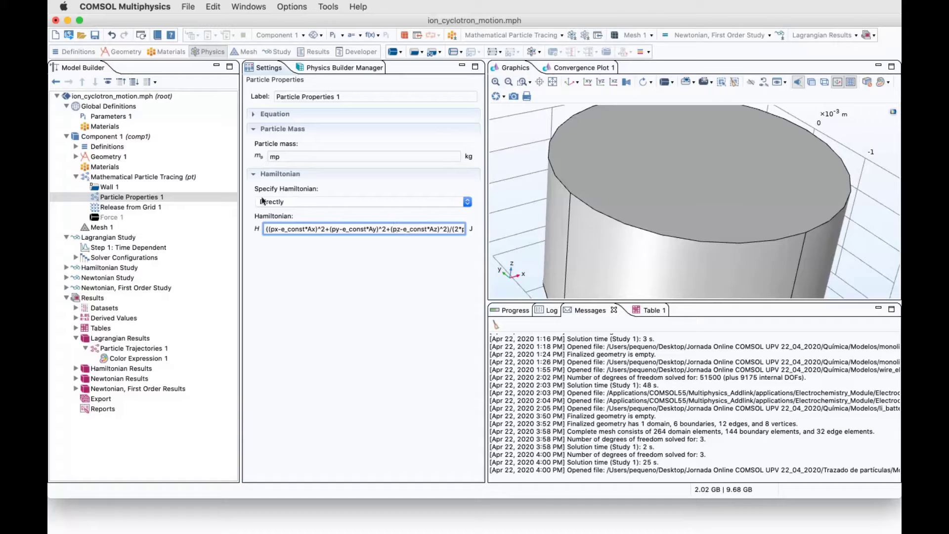
# - Show the Mathematical Particle Tracing dependent variables, switch the formulation to Lagrangian and examine the position and momentum components
pyautogui.click(115, 177)
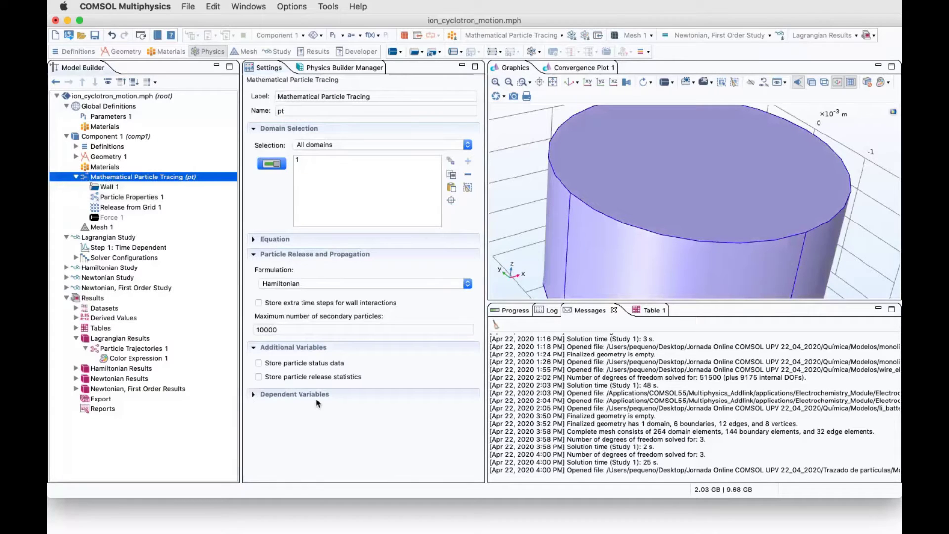
pyautogui.scroll(-5, 367, 393)
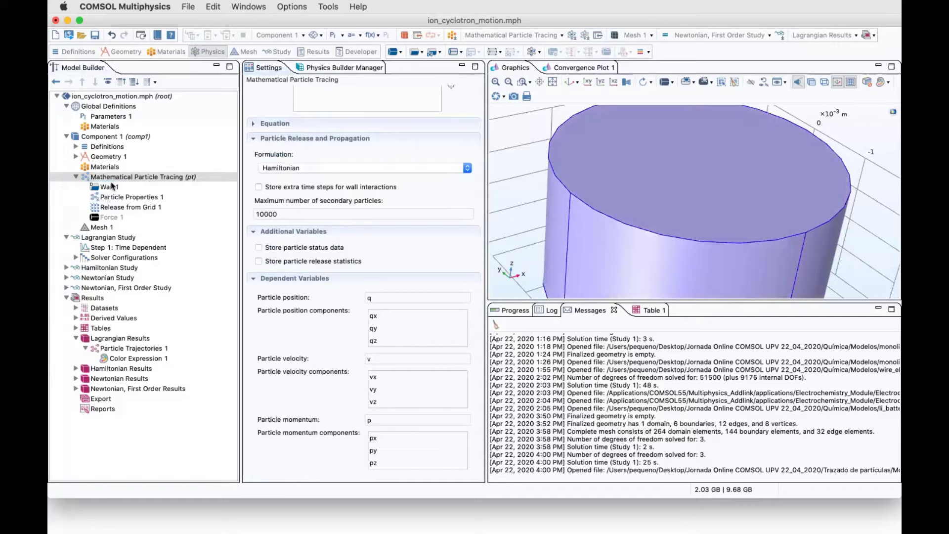
pyautogui.click(293, 168)
pyautogui.click(287, 150)
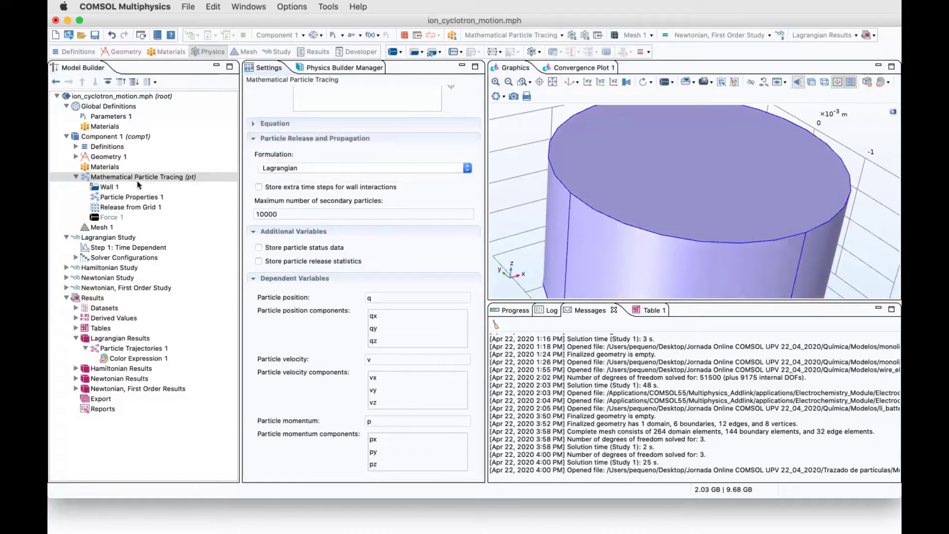
pyautogui.scroll(5, 405, 324)
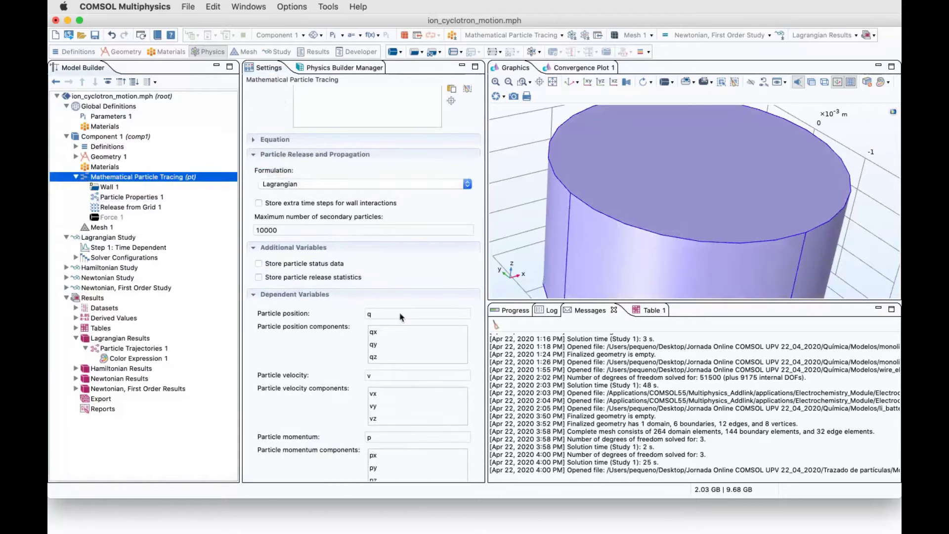
pyautogui.scroll(-4, 406, 325)
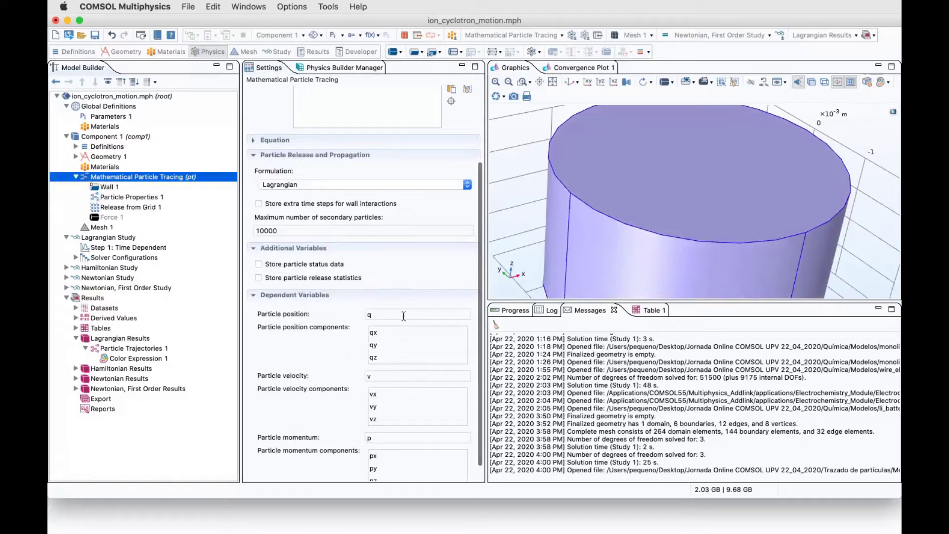
pyautogui.click(382, 359)
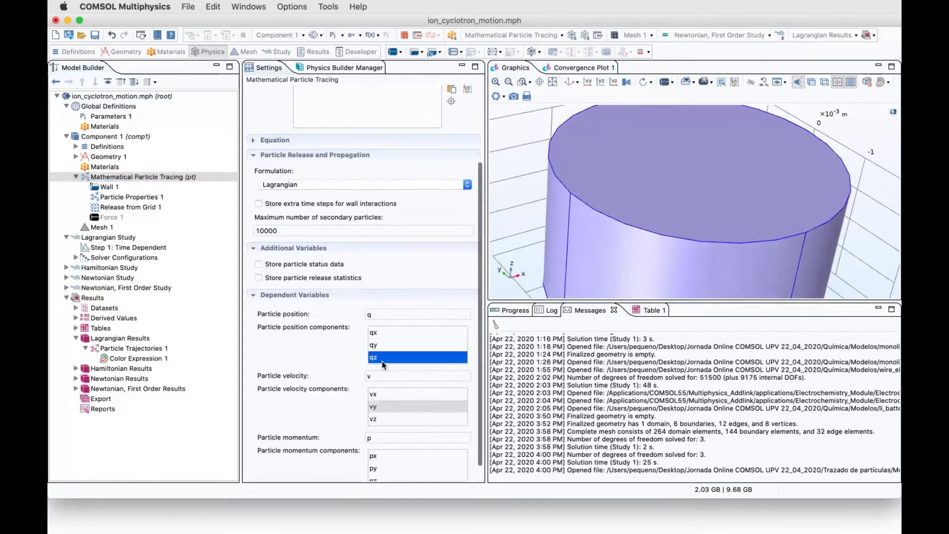
pyautogui.click(385, 467)
pyautogui.click(384, 332)
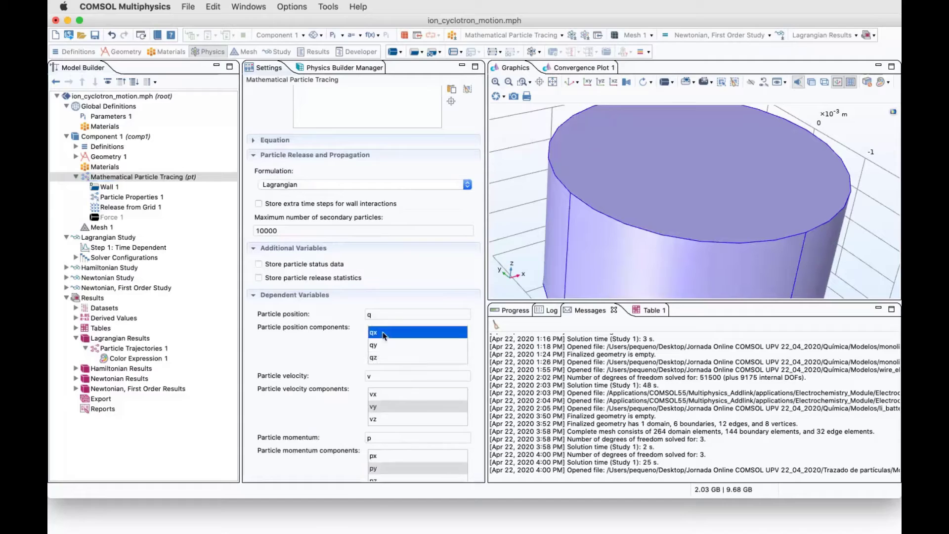
# - Set the Mathematical Particle Tracing formulation to Newtonian and open the Force 1 node
pyautogui.click(291, 186)
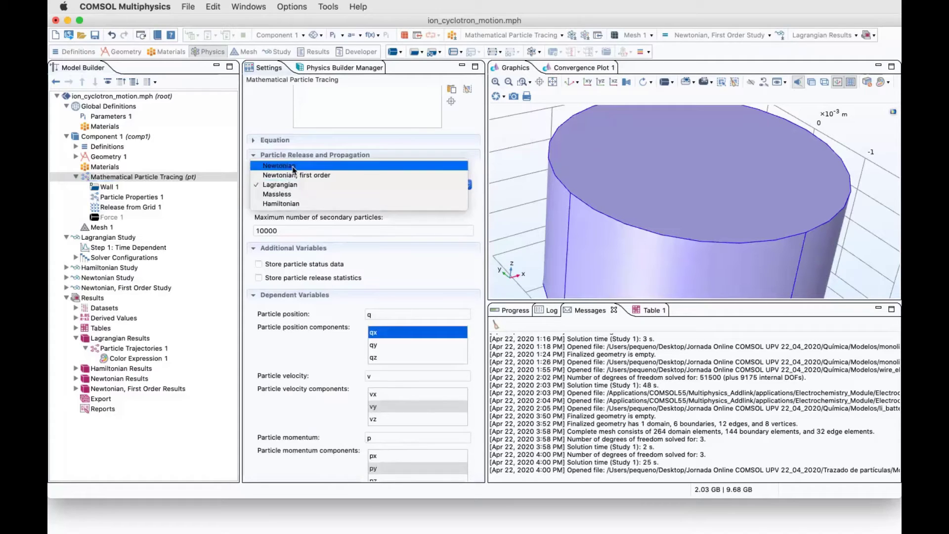
pyautogui.click(293, 167)
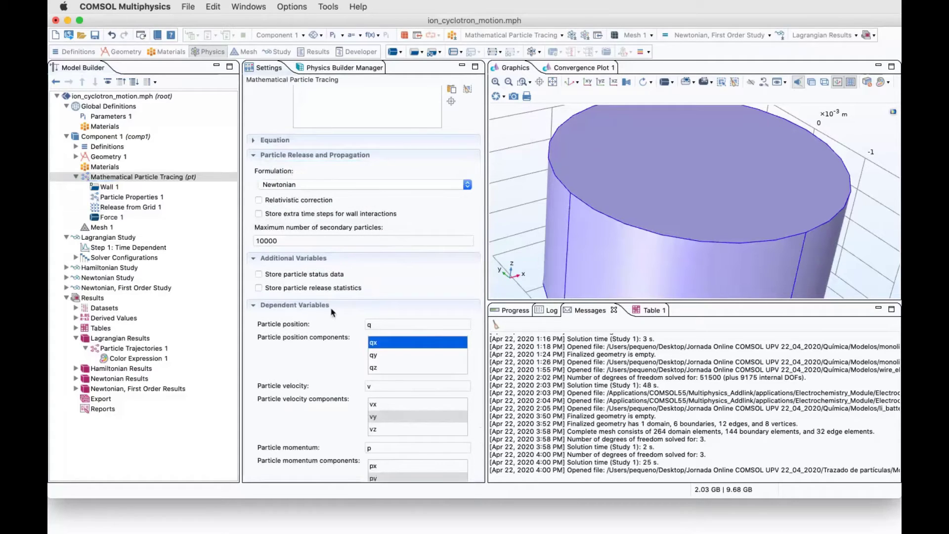
pyautogui.click(101, 219)
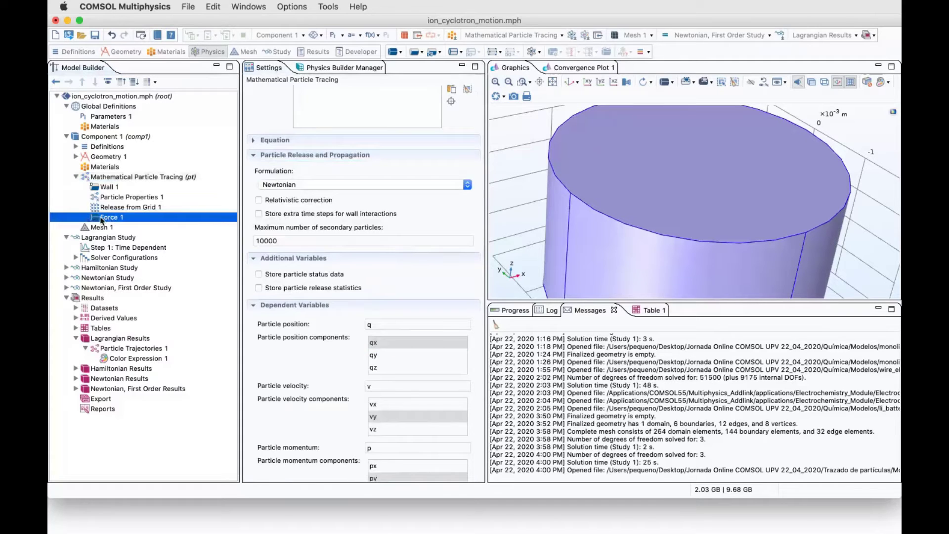
# - Check the particle mass in Particle Properties 1 and return to the Force 1 settings with the whole cylinder in view
pyautogui.click(110, 198)
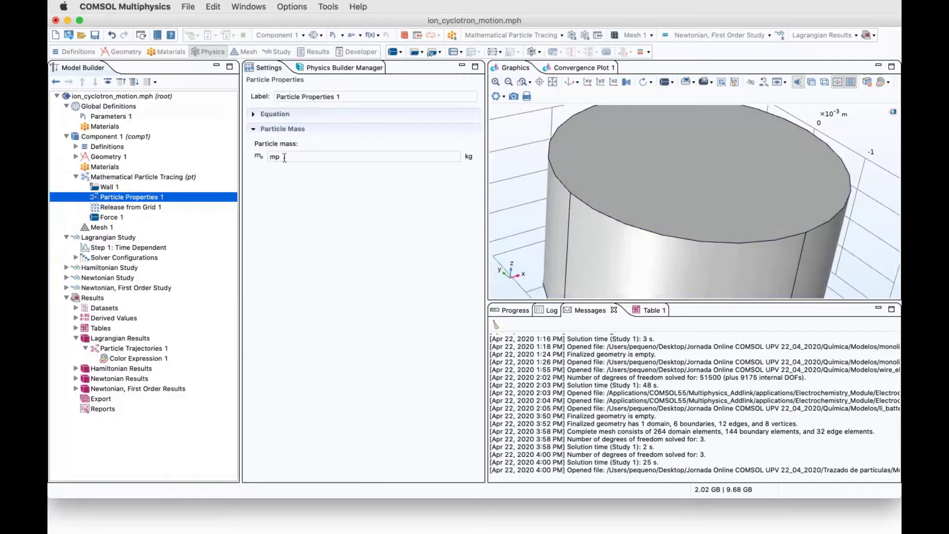
pyautogui.click(113, 218)
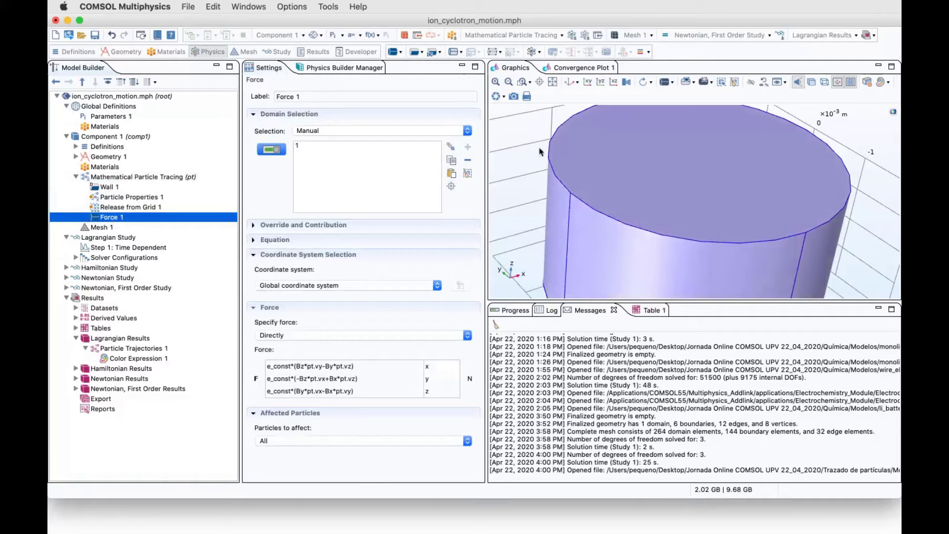
pyautogui.click(571, 82)
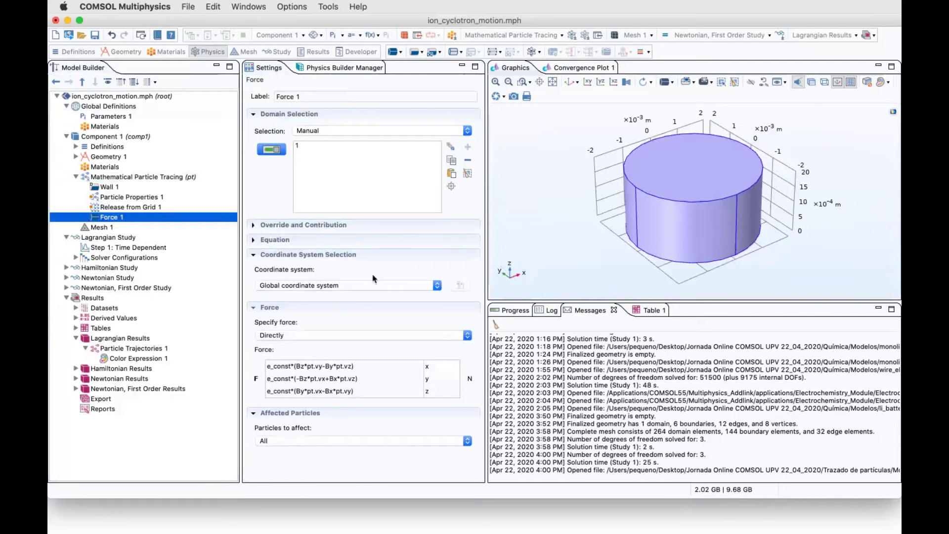
# - Examine the x, y and z force expressions of Force 1 and the available options for specifying the force
pyautogui.click(375, 371)
pyautogui.click(375, 371)
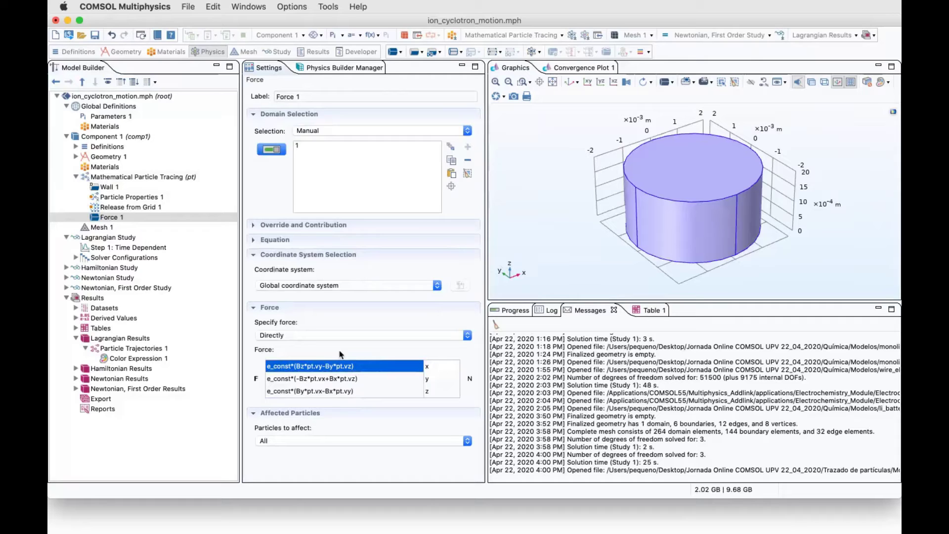
pyautogui.click(315, 379)
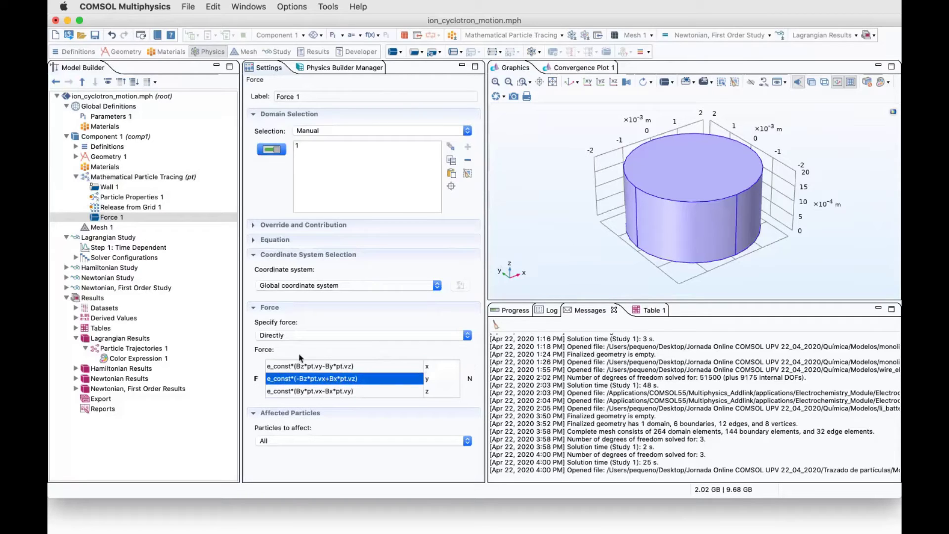
pyautogui.click(330, 334)
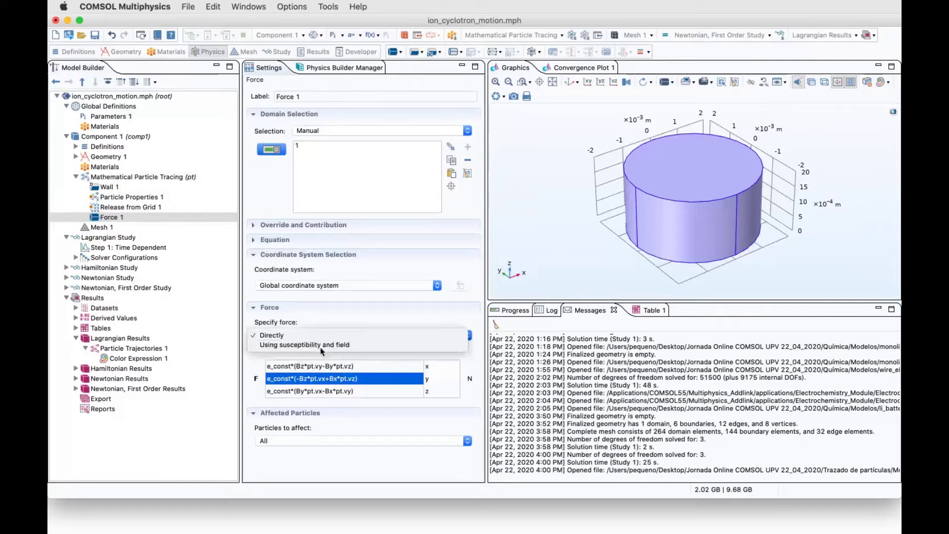
pyautogui.click(327, 336)
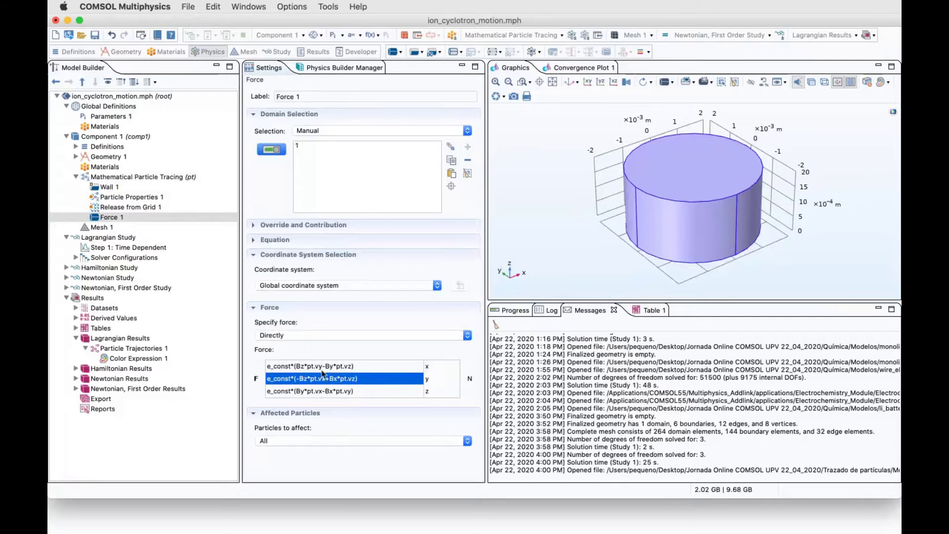
pyautogui.click(382, 364)
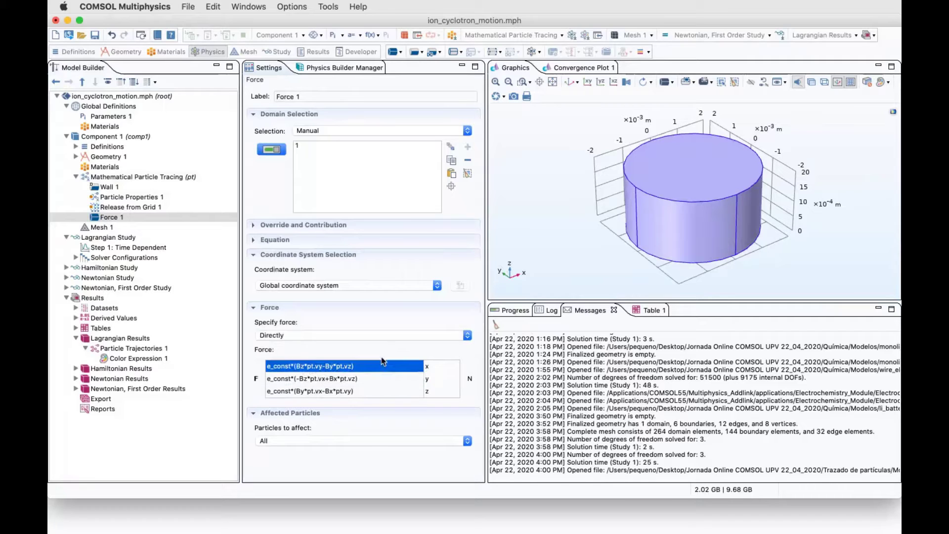
pyautogui.click(353, 391)
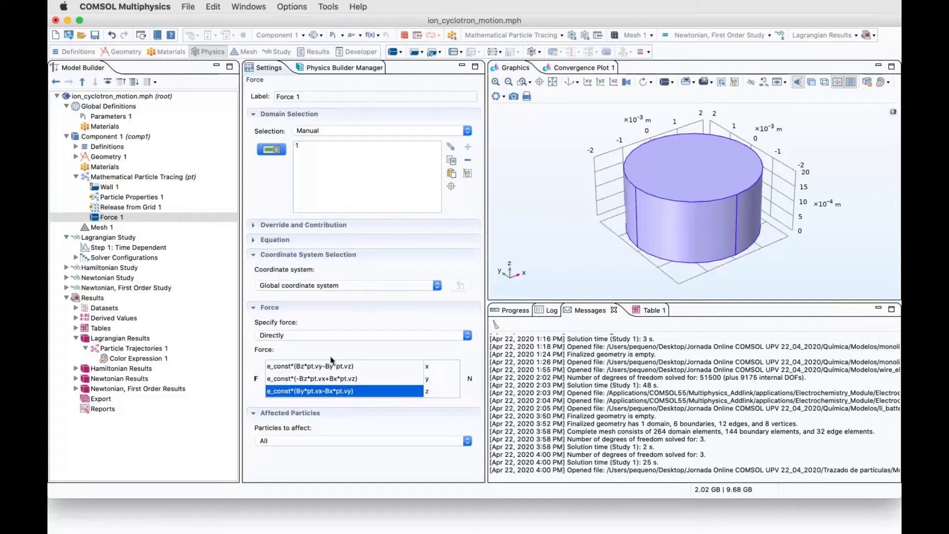
# - View the Hamiltonian Results and Newtonian Results particle trajectory plots
pyautogui.click(139, 371)
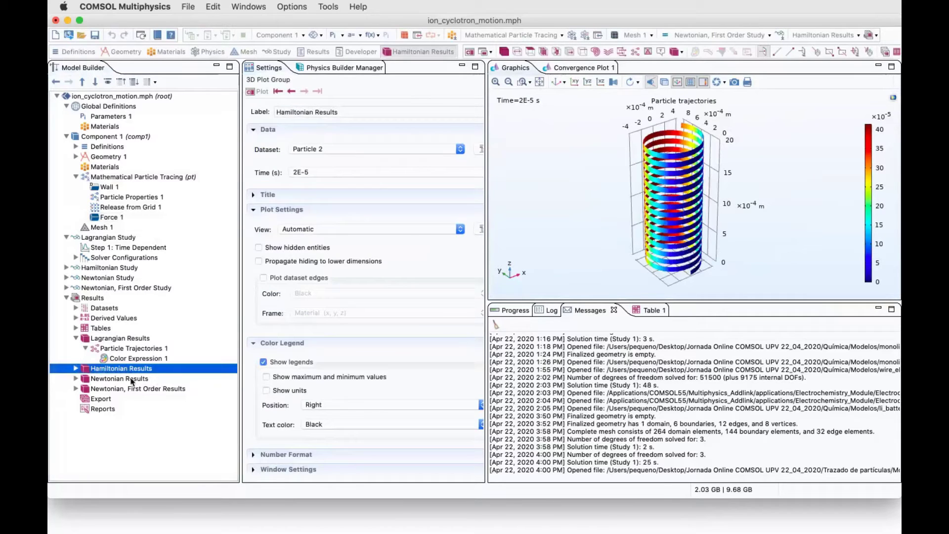
pyautogui.click(132, 380)
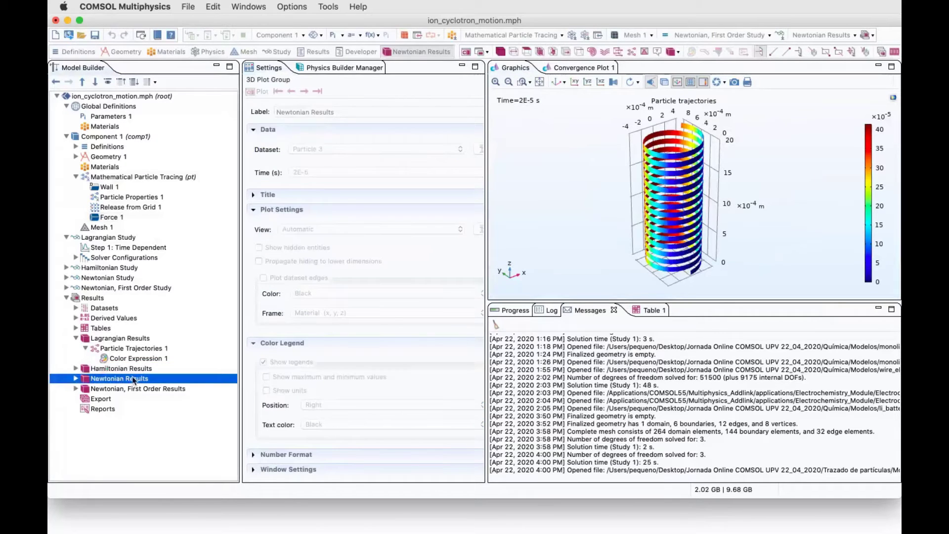
# - Set the Mathematical Particle Tracing formulation to Newtonian, first order and look over its dependent variables
pyautogui.click(94, 179)
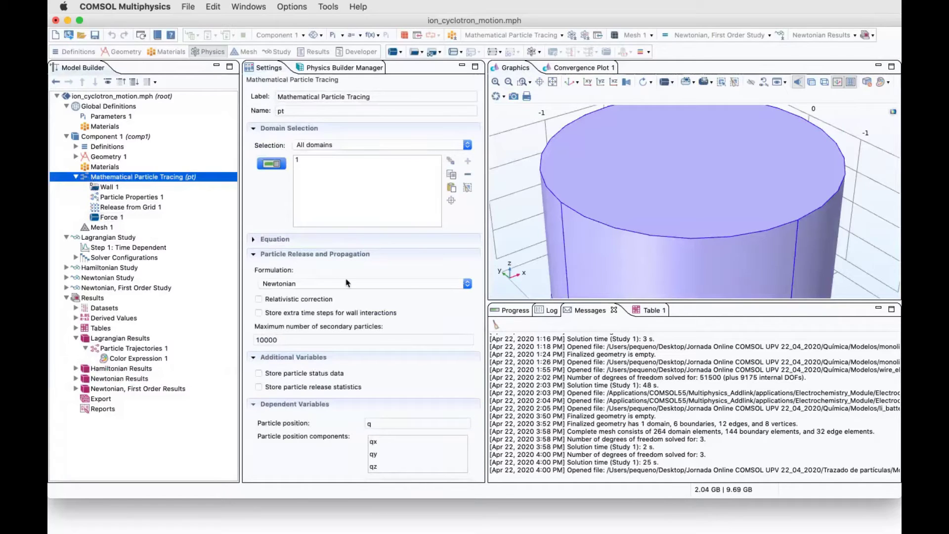
pyautogui.click(347, 282)
pyautogui.click(350, 295)
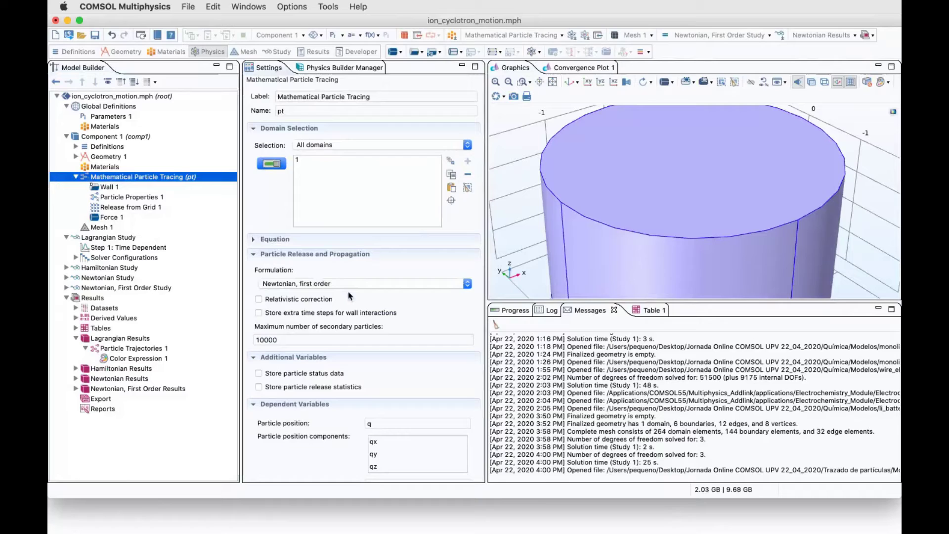
pyautogui.scroll(-3, 349, 295)
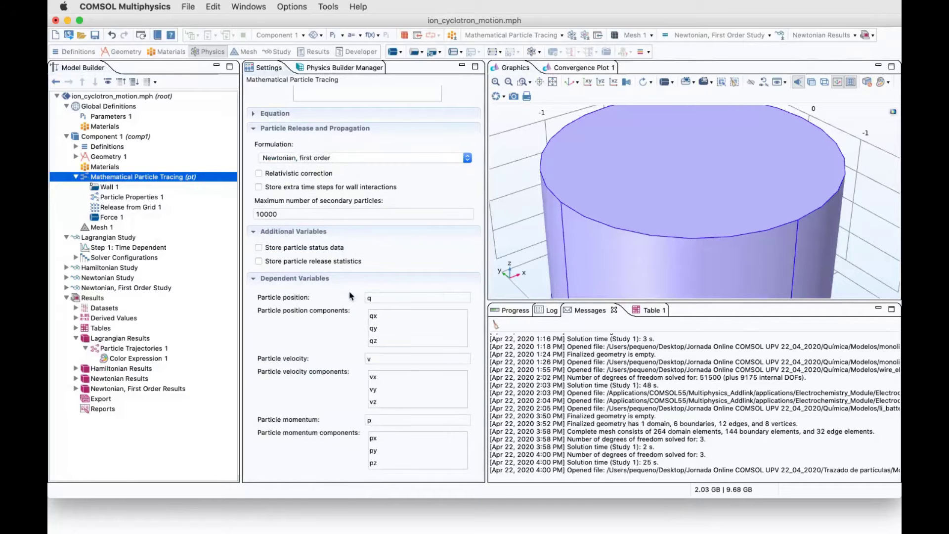
pyautogui.scroll(3, 349, 296)
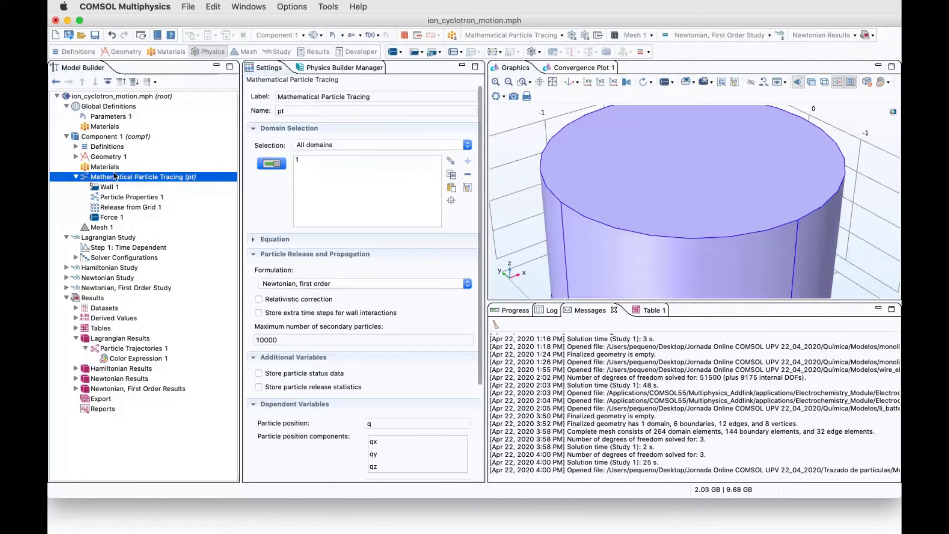
# - Review the Force 1 expressions under the first-order formulation and return to the Mathematical Particle Tracing settings
pyautogui.click(112, 218)
pyautogui.click(118, 177)
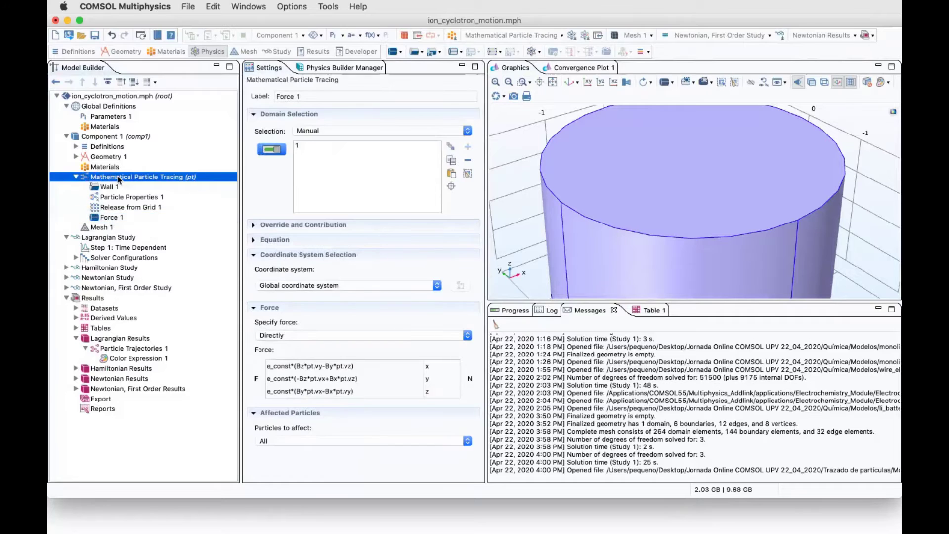
pyautogui.rightClick(118, 178)
pyautogui.press('Escape')
pyautogui.click(112, 218)
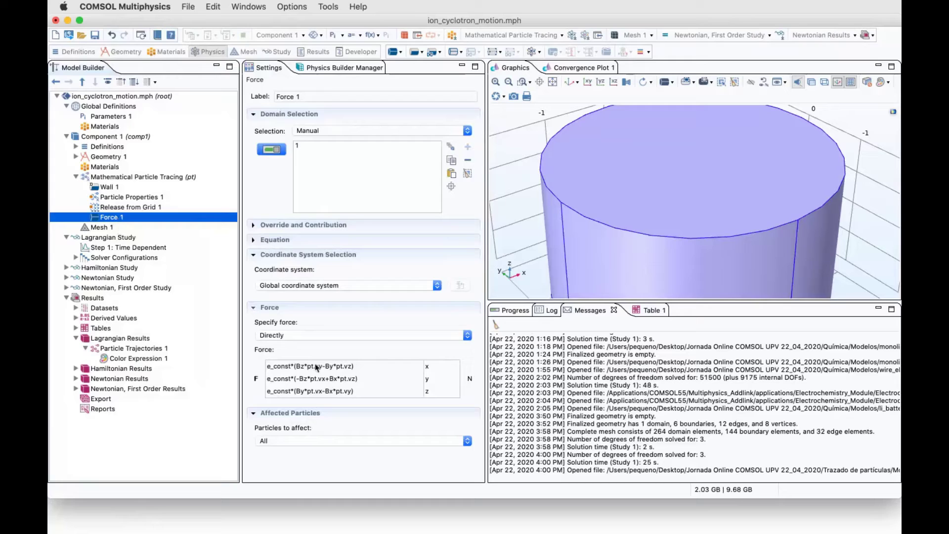
pyautogui.click(126, 177)
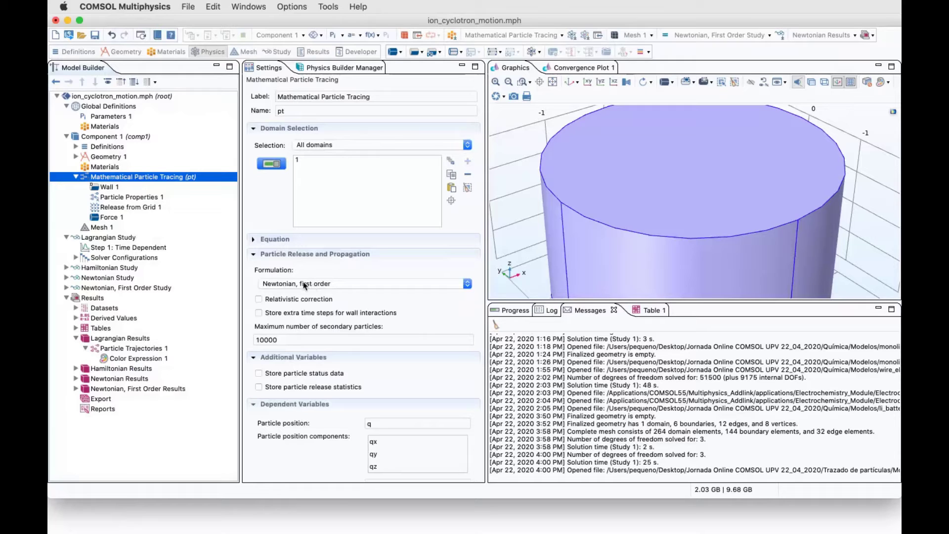
# - Compare the trajectory plots of the Lagrangian, Hamiltonian, Newtonian and Newtonian, First Order results
pyautogui.click(147, 379)
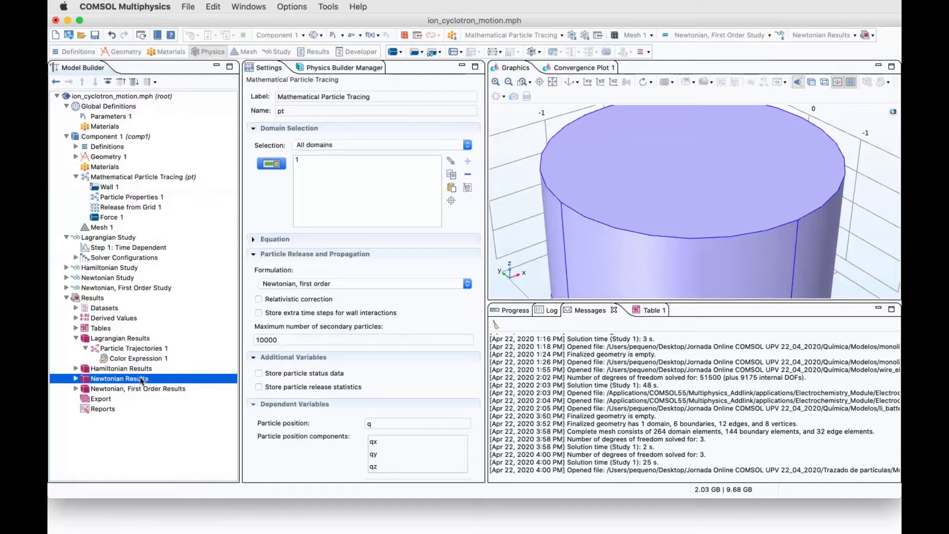
pyautogui.click(141, 389)
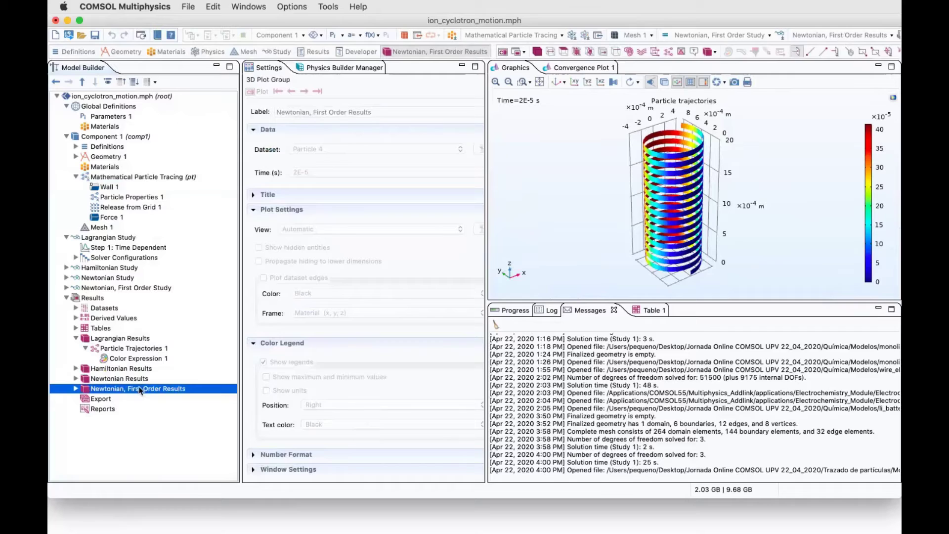
pyautogui.click(135, 379)
pyautogui.click(101, 338)
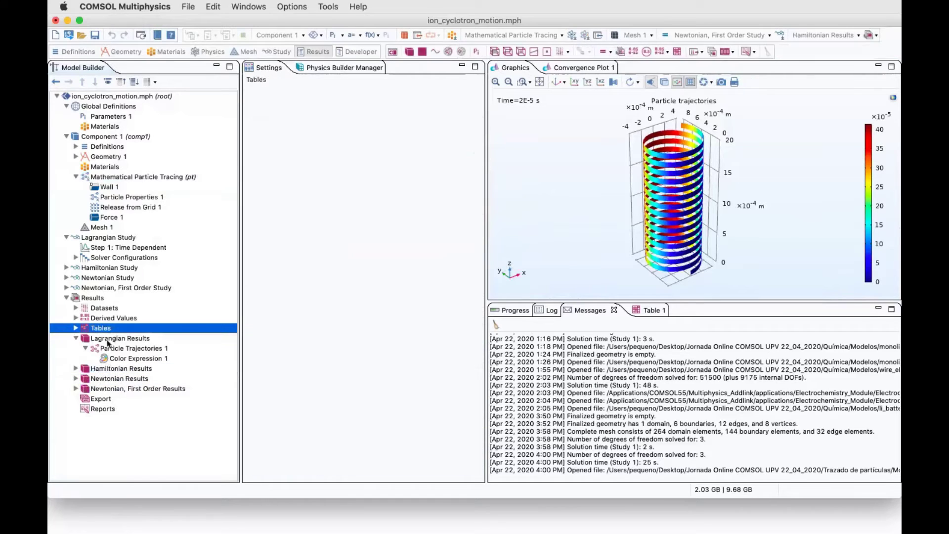
pyautogui.click(76, 338)
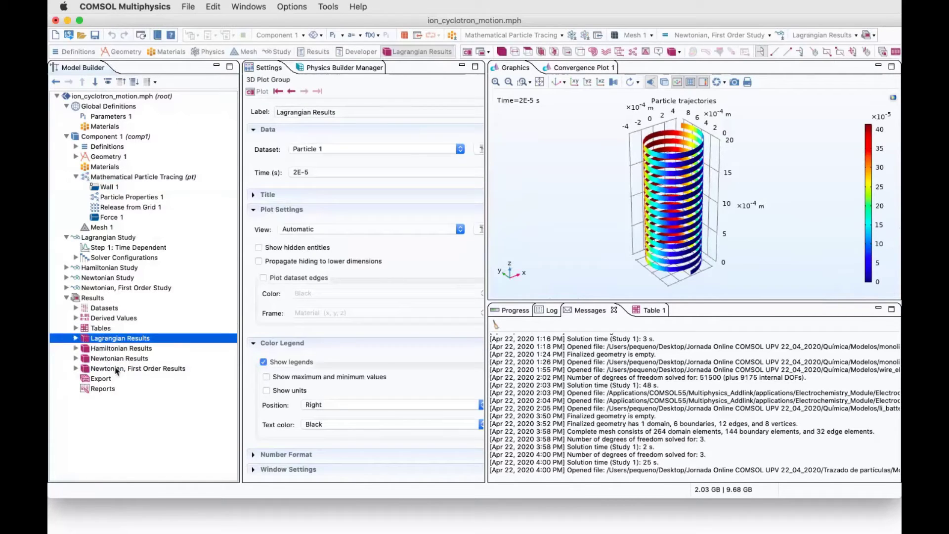
pyautogui.click(116, 350)
pyautogui.click(116, 359)
pyautogui.click(119, 368)
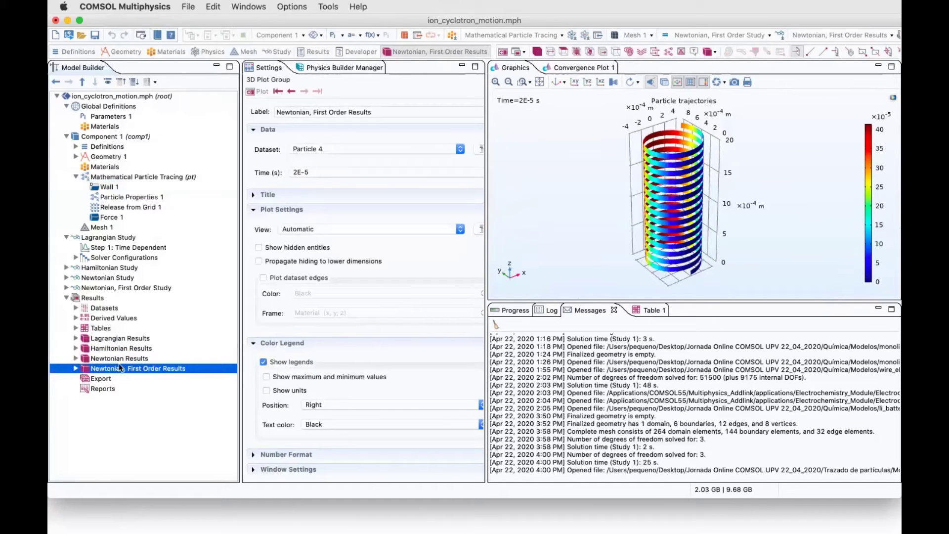
# - Collapse the Lagrangian Study and Mathematical Particle Tracing branches of the model tree
pyautogui.click(68, 238)
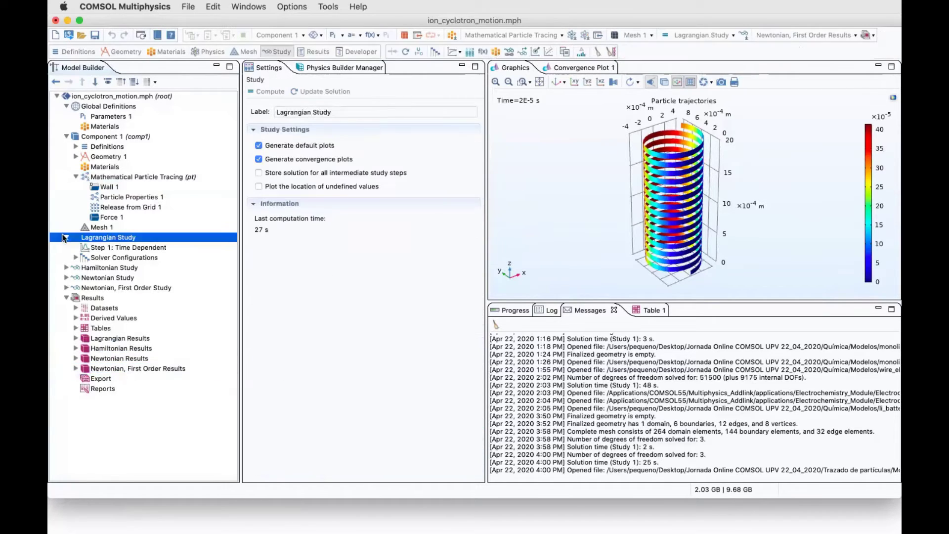
pyautogui.click(67, 237)
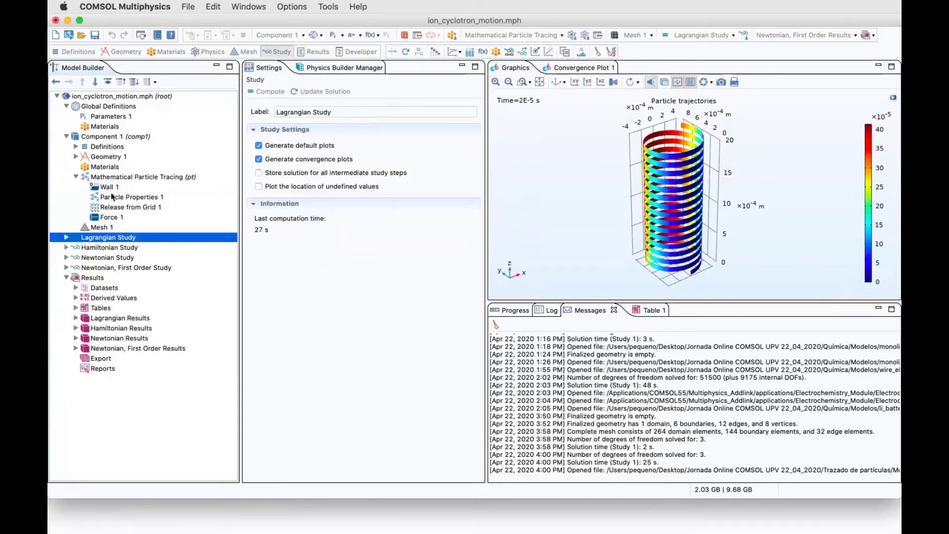
pyautogui.click(75, 176)
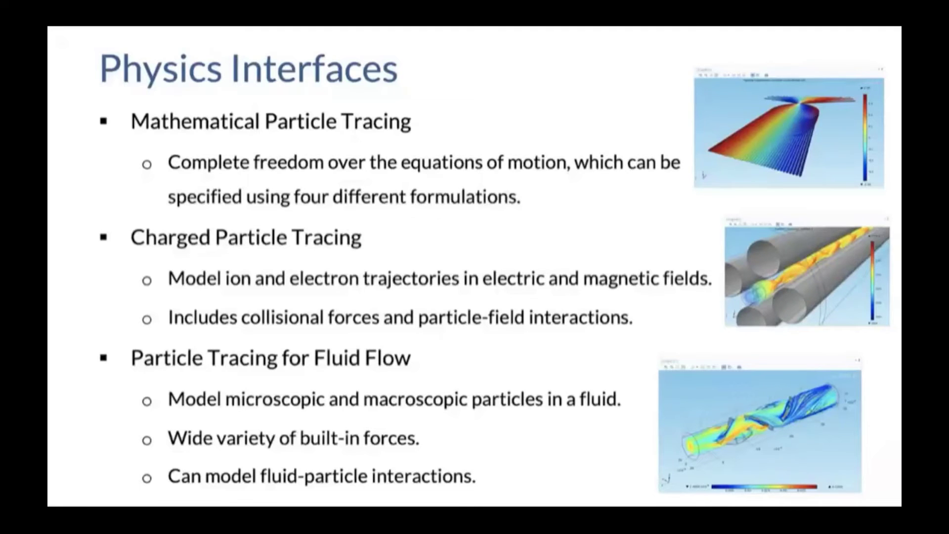
pyautogui.press('Right')
pyautogui.press('Right')
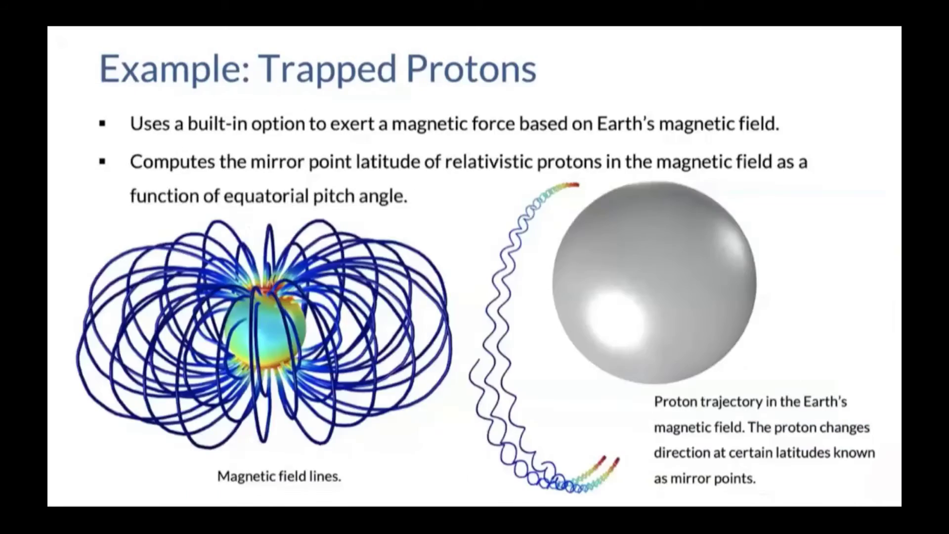
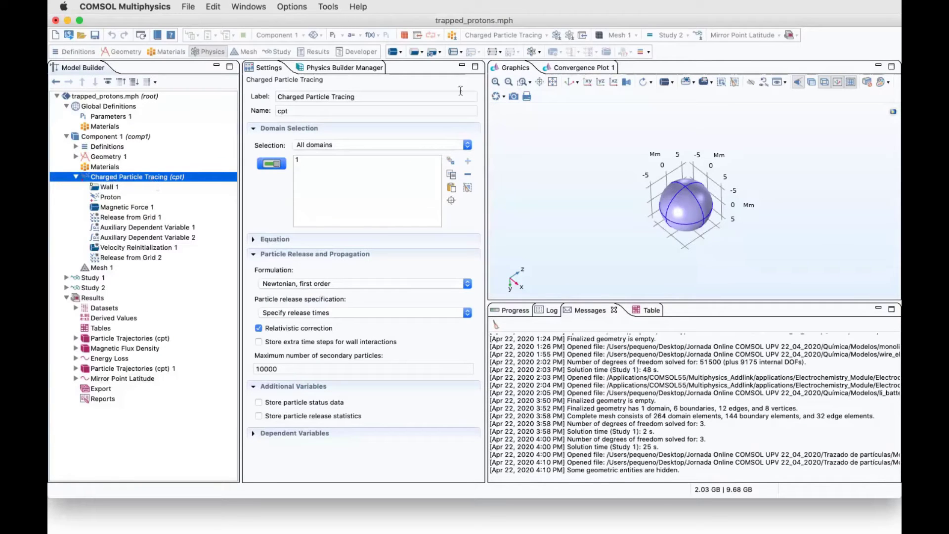
# - Enlarge the Graphics window for the trapped protons model and open Geometry 1 with its feature list expanded
pyautogui.click(554, 83)
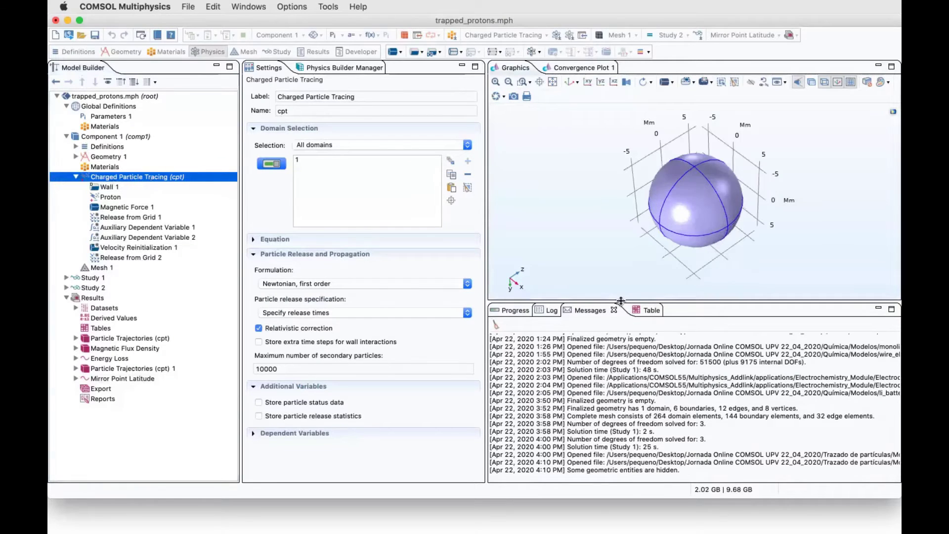
pyautogui.moveTo(621, 301); pyautogui.dragTo(620, 399)
pyautogui.moveTo(460, 308); pyautogui.dragTo(55, 115)
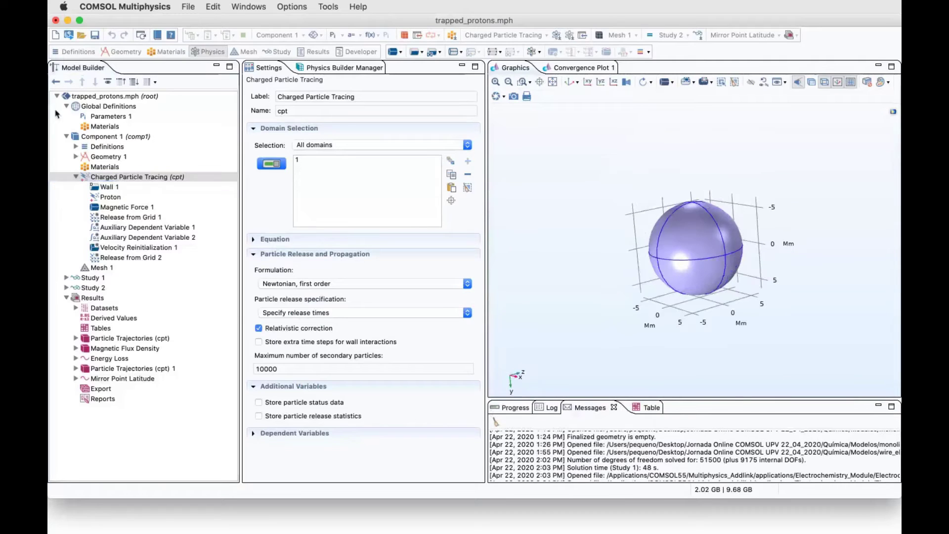
pyautogui.click(76, 156)
pyautogui.click(107, 156)
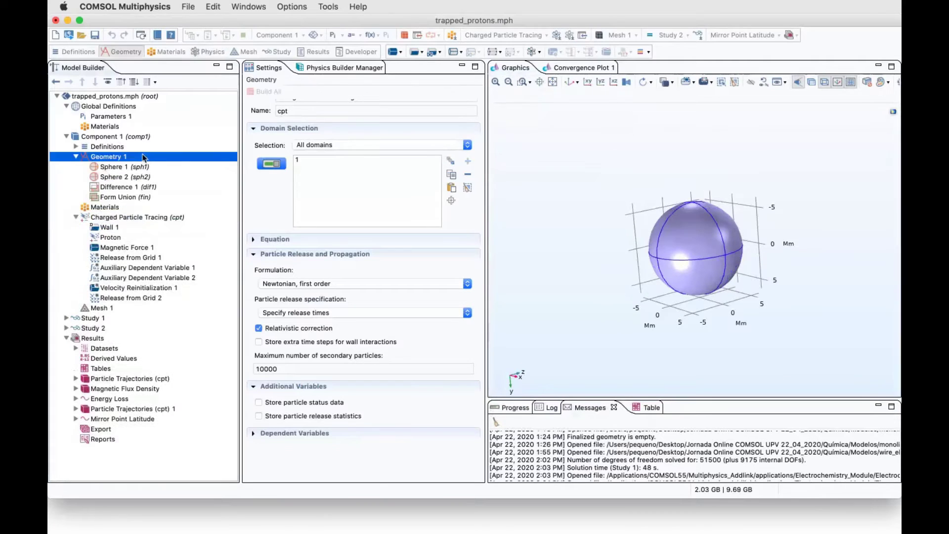
# - Build the whole trapped protons geometry and display the spheres in wireframe
pyautogui.click(812, 84)
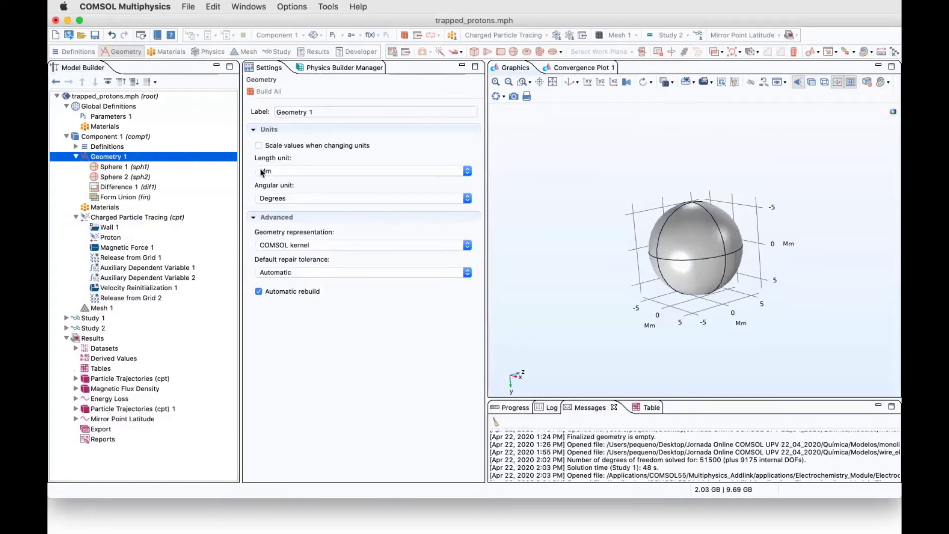
pyautogui.click(267, 92)
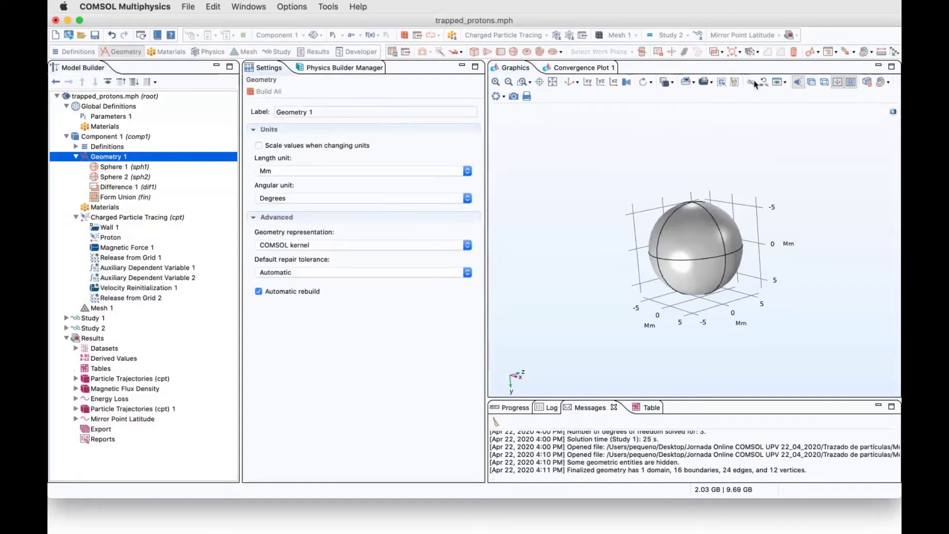
pyautogui.click(824, 83)
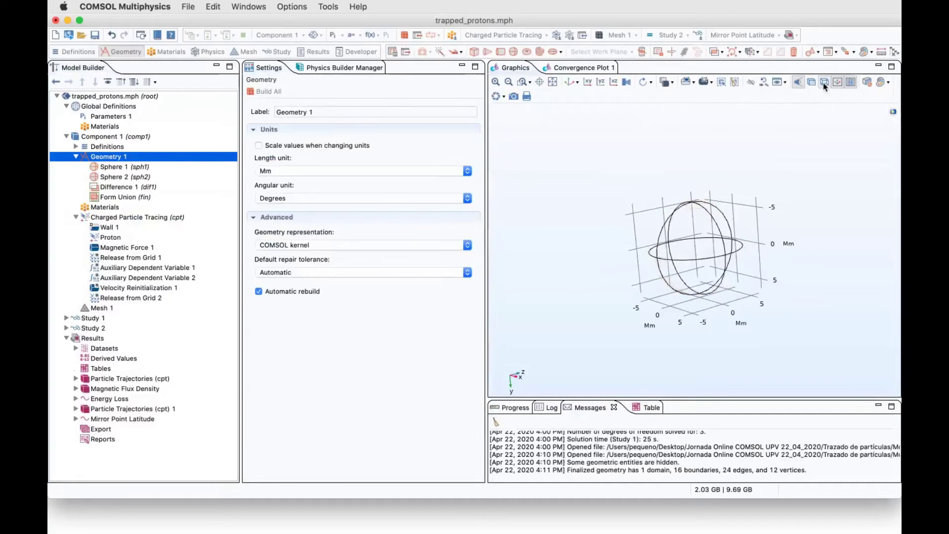
pyautogui.click(496, 82)
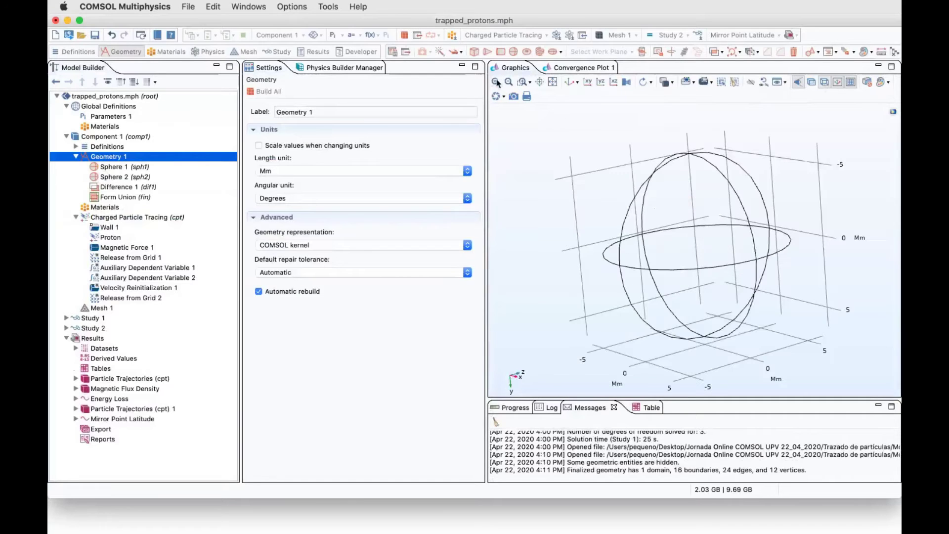
# - Review the settings of Sphere 1 and Sphere 2, then build the geometry up to Difference 1
pyautogui.click(126, 167)
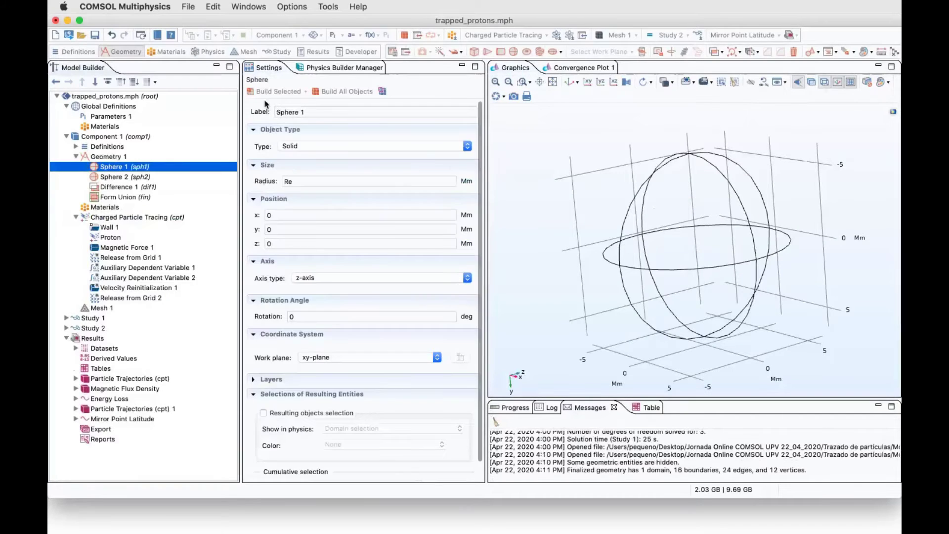
pyautogui.click(112, 178)
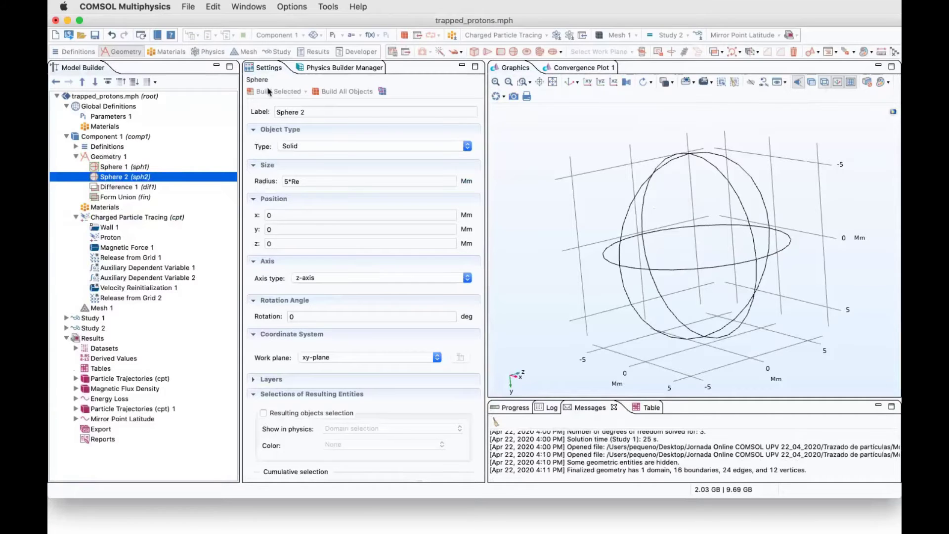
pyautogui.click(571, 84)
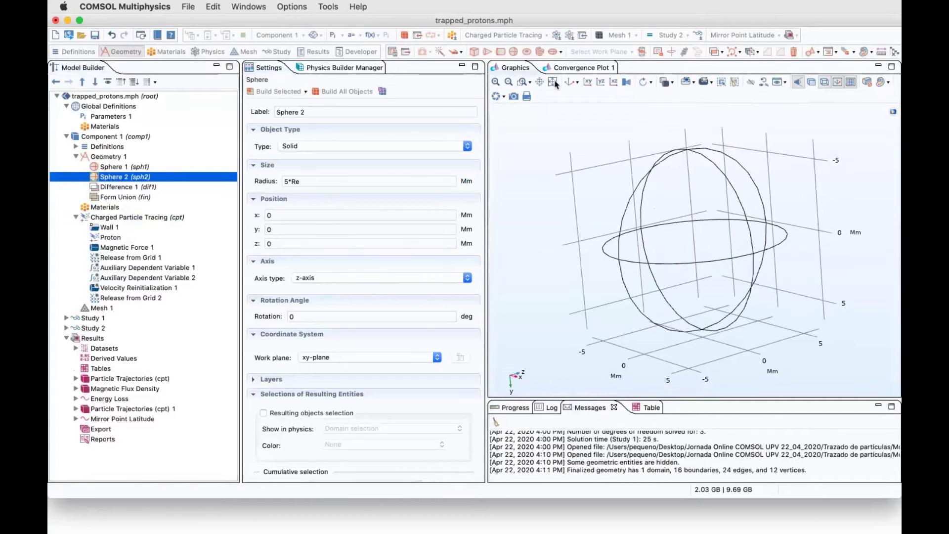
pyautogui.click(113, 187)
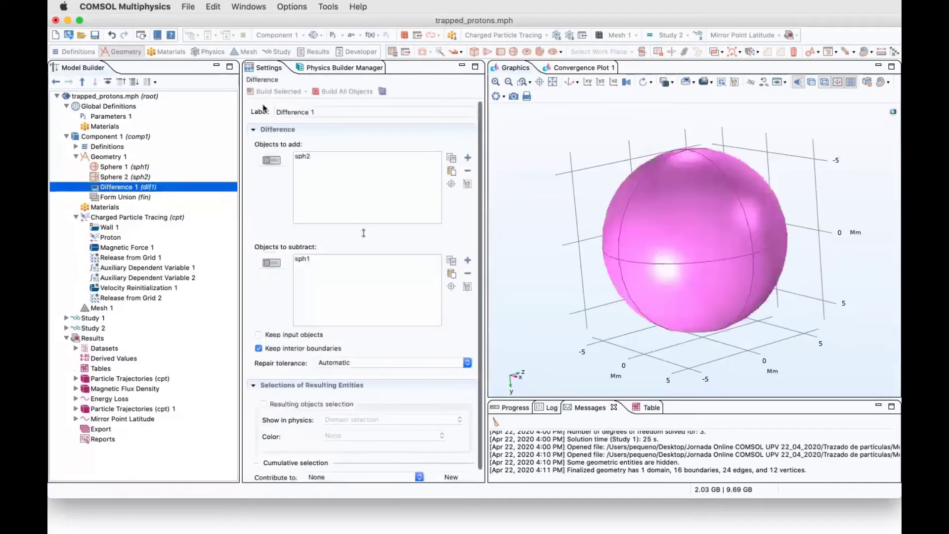
pyautogui.click(271, 92)
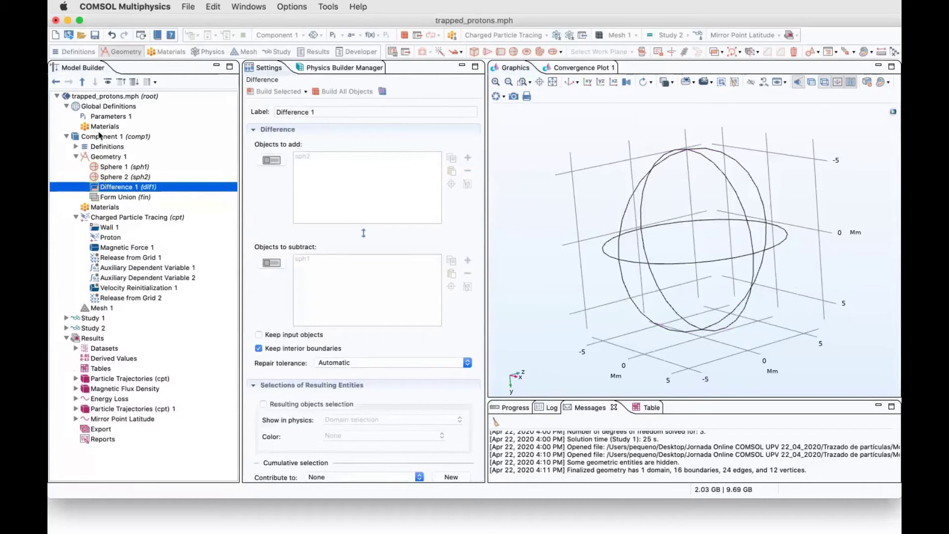
# - Show all geometric entities, including hidden ones, fitted in the view, and check the radius of Sphere 2
pyautogui.click(76, 147)
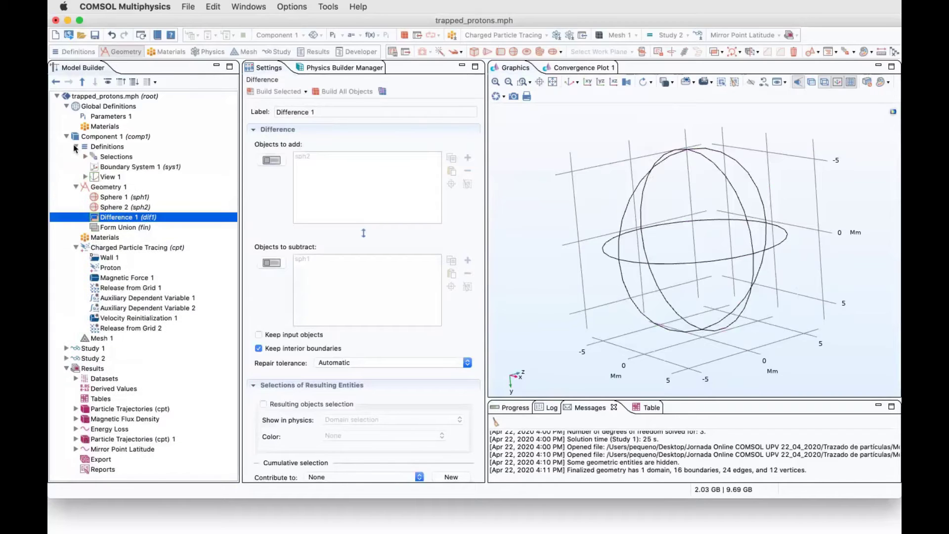
pyautogui.click(76, 147)
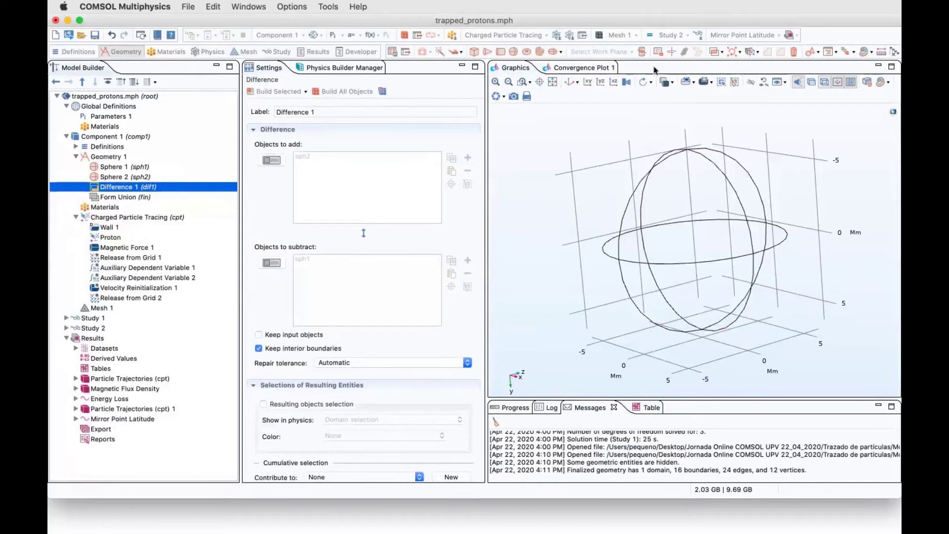
pyautogui.click(785, 82)
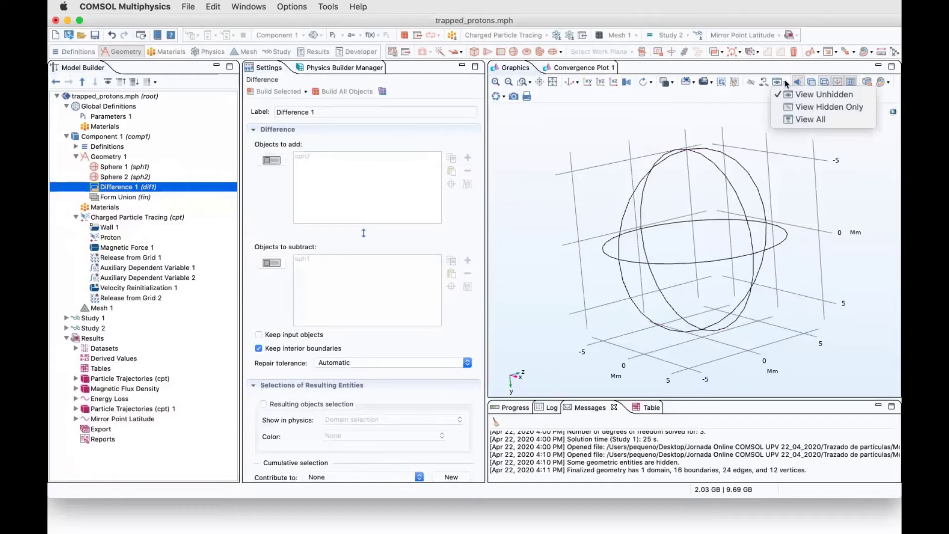
pyautogui.click(798, 120)
pyautogui.click(553, 83)
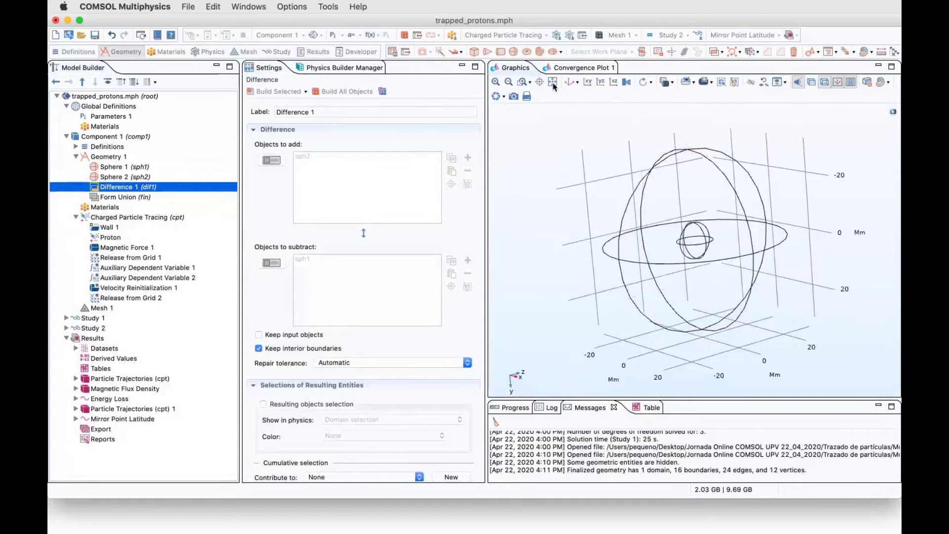
pyautogui.moveTo(563, 149); pyautogui.dragTo(539, 199)
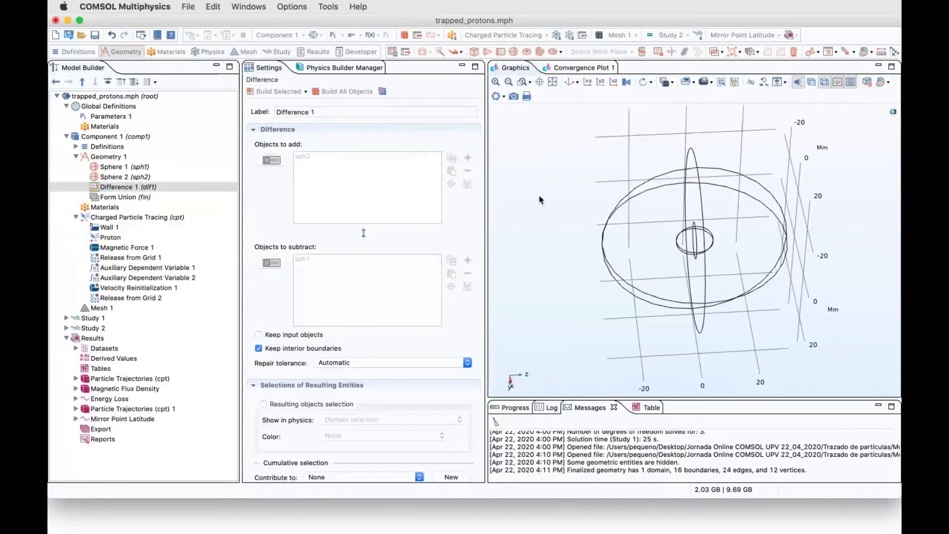
pyautogui.click(118, 178)
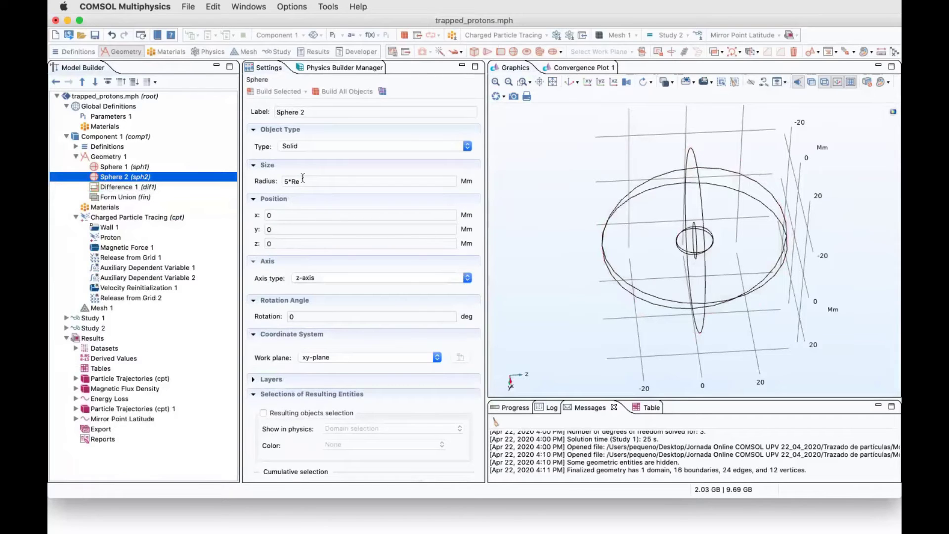
# - Review the Charged Particle Tracing settings and the initial coordinates, kinetic energy and particle direction of Release from Grid 1
pyautogui.click(146, 218)
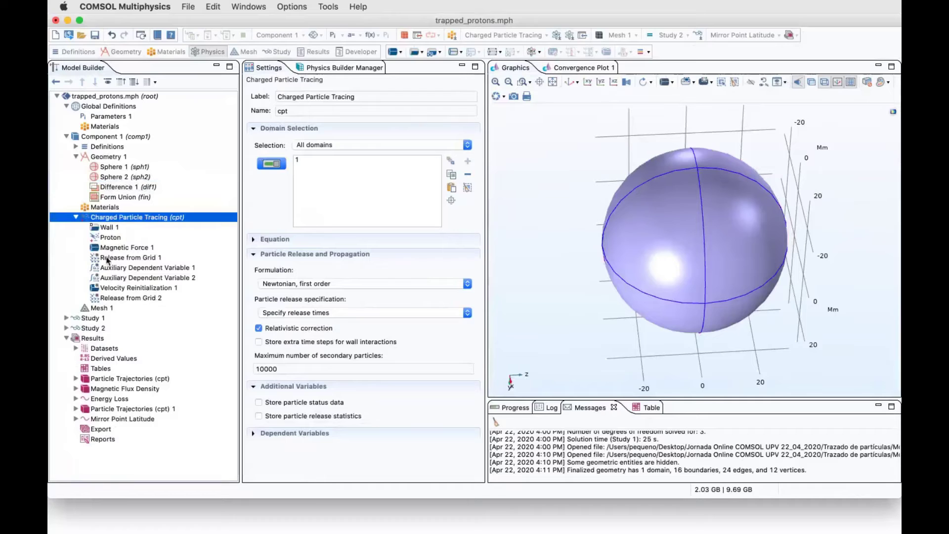
pyautogui.click(108, 258)
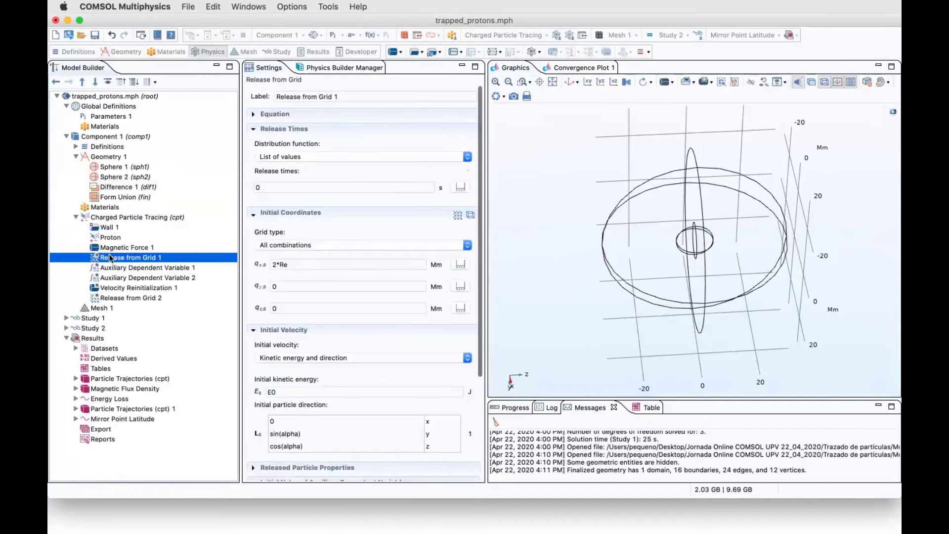
pyautogui.scroll(-2, 333, 381)
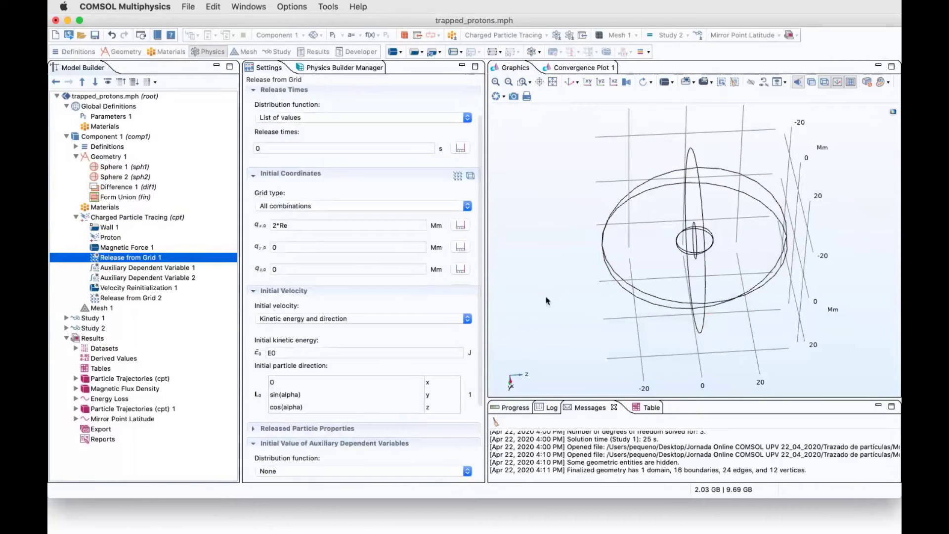
pyautogui.moveTo(546, 300); pyautogui.dragTo(514, 321)
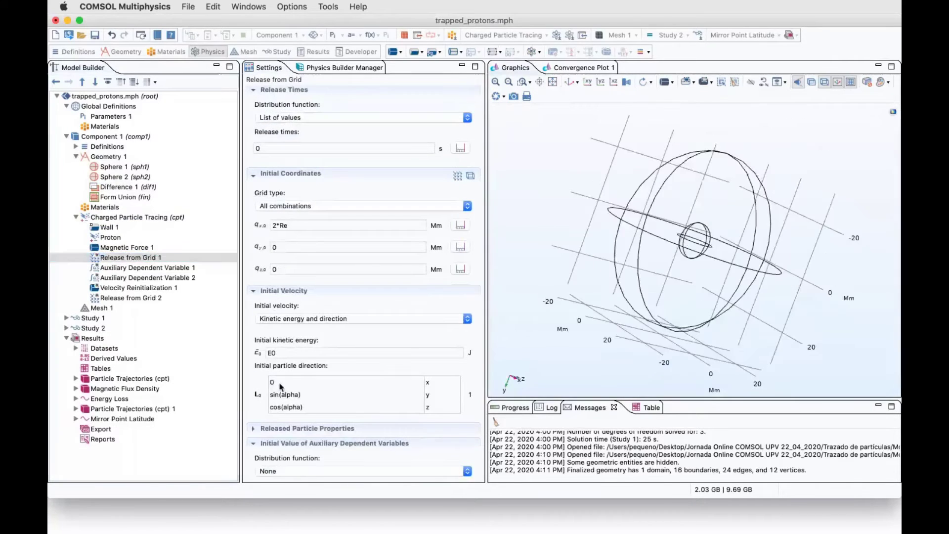
pyautogui.click(285, 352)
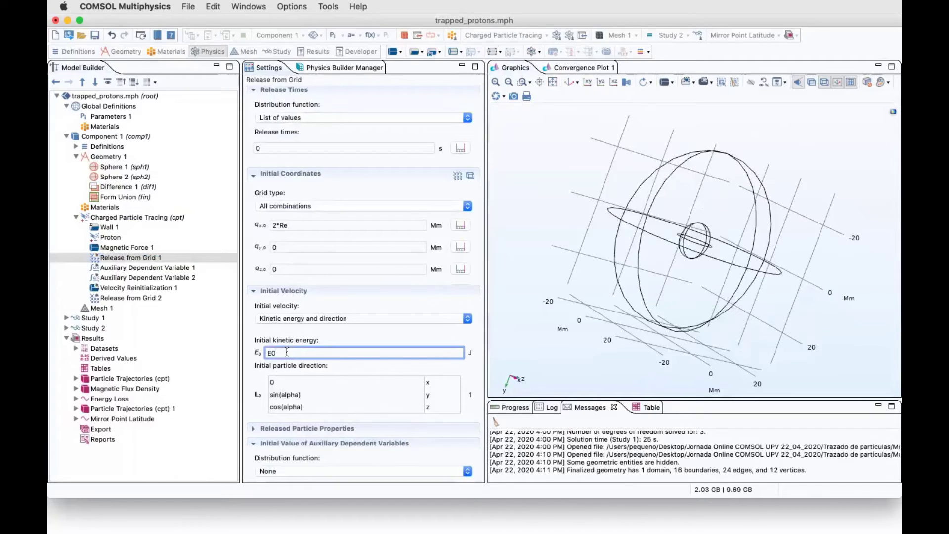
pyautogui.click(296, 225)
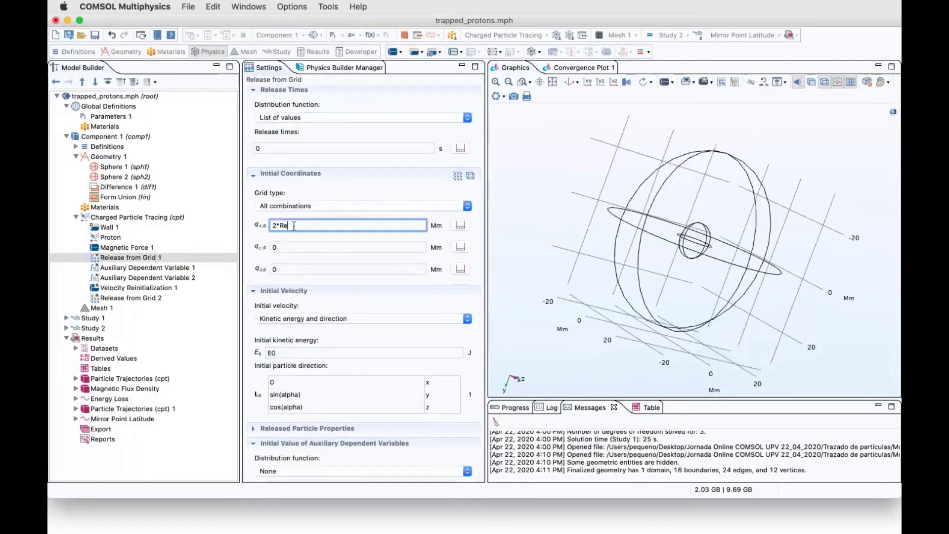
# - Inspect the settings of Velocity Reinitialization 1, the magnetic flux density source of Magnetic Force 1, and the Charged Particle Tracing interface
pyautogui.click(125, 288)
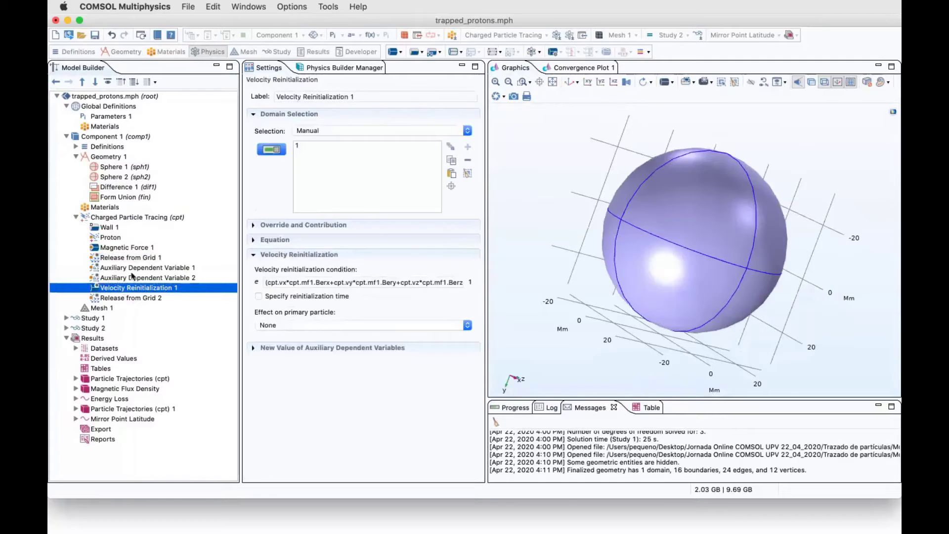
pyautogui.click(107, 248)
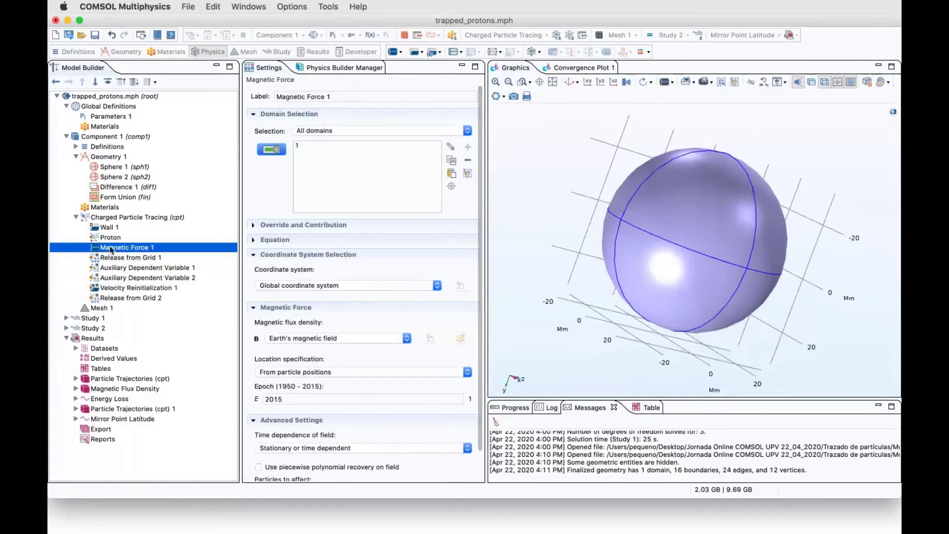
pyautogui.scroll(-2, 367, 312)
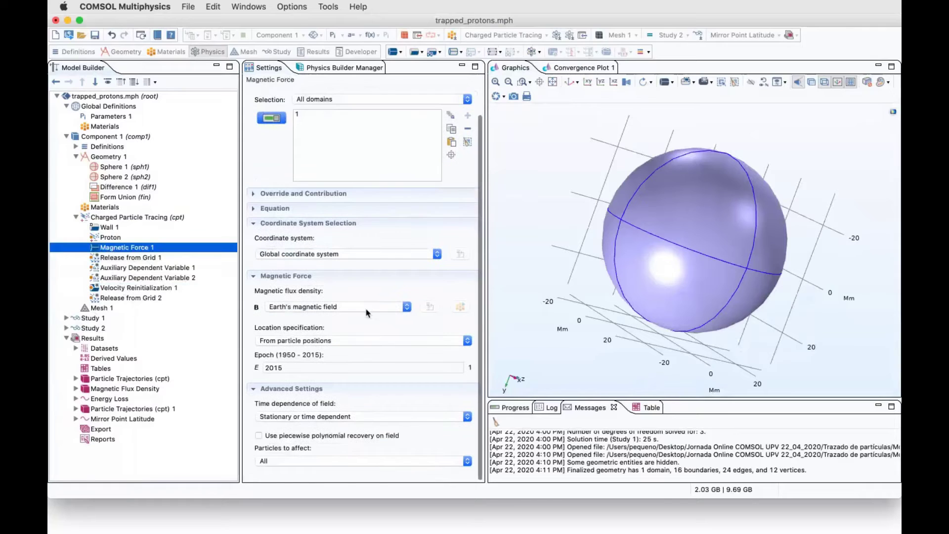
pyautogui.click(115, 218)
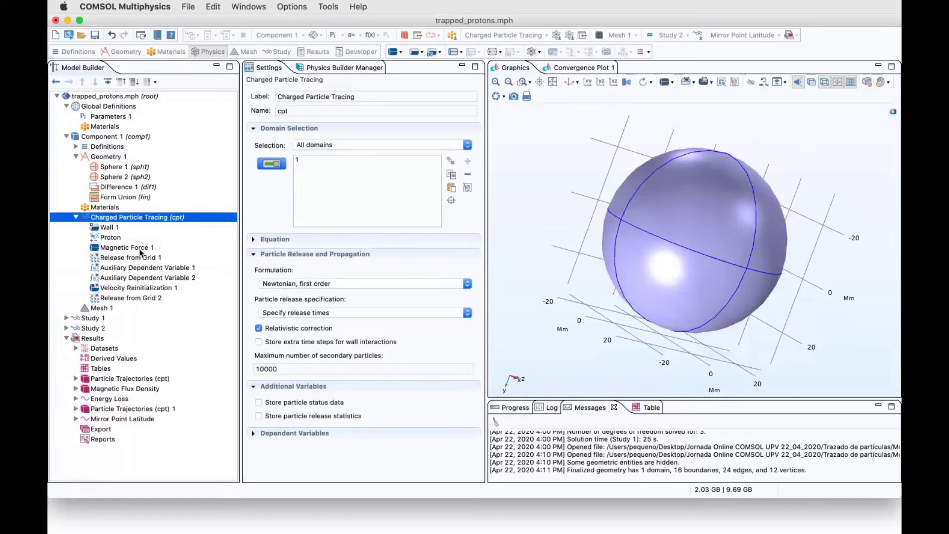
# - Try the User defined, Alpha particle, Electron, Neutron and Positron species in the Proton node, then set it back to Proton
pyautogui.click(110, 239)
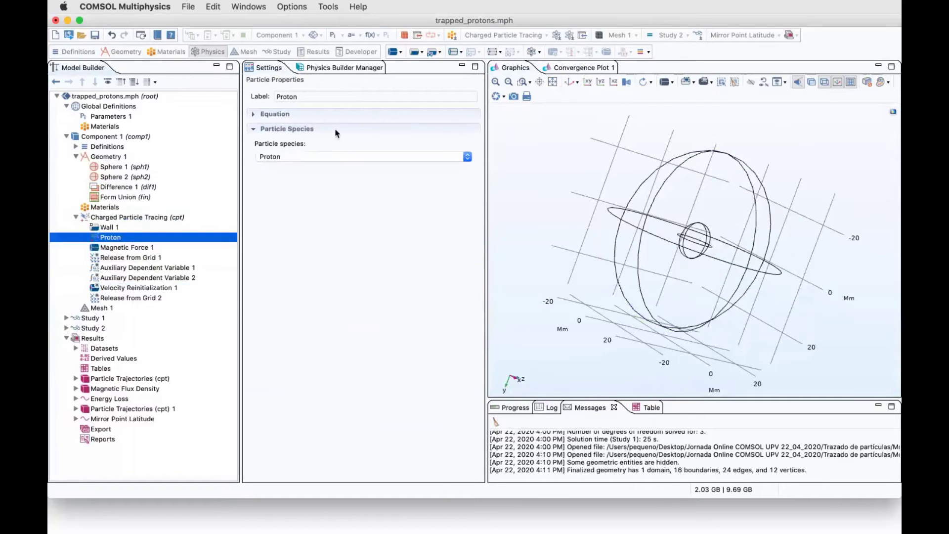
pyautogui.click(326, 157)
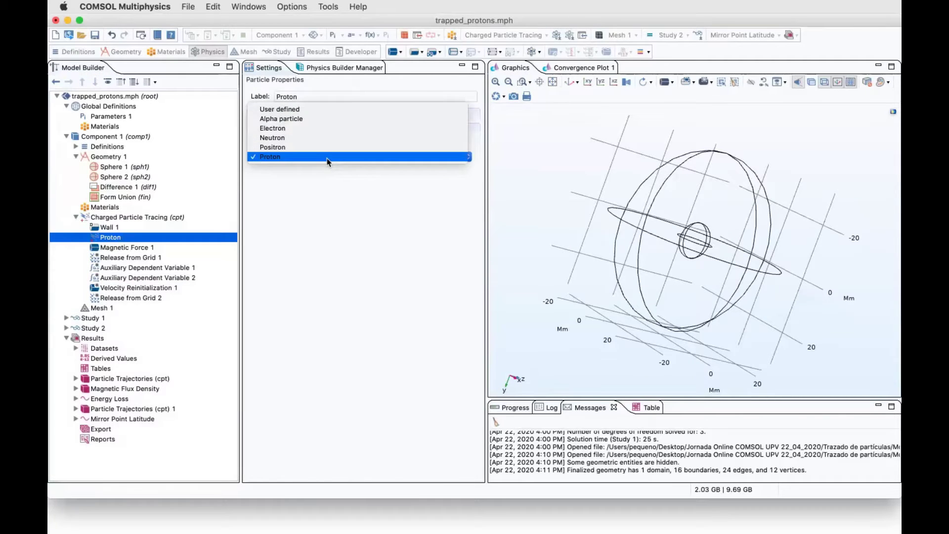
pyautogui.click(306, 109)
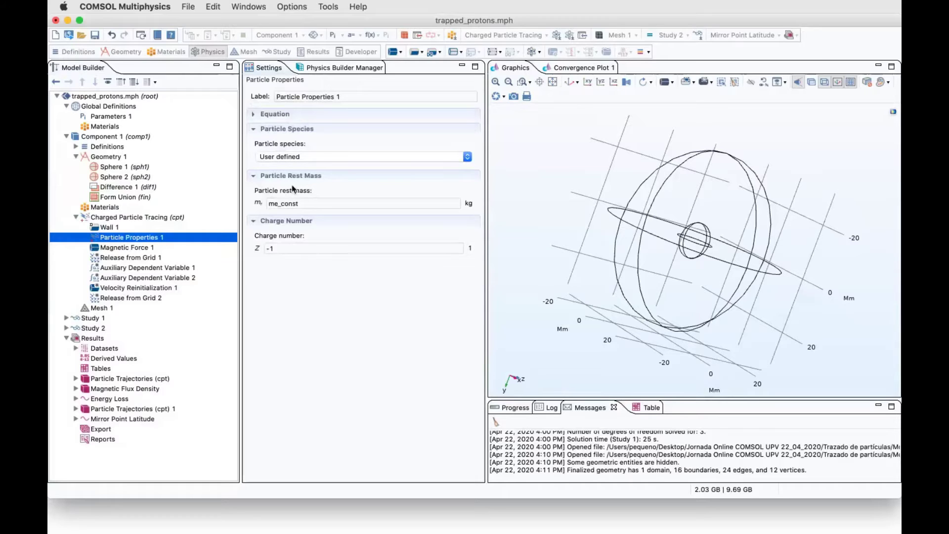
pyautogui.click(285, 156)
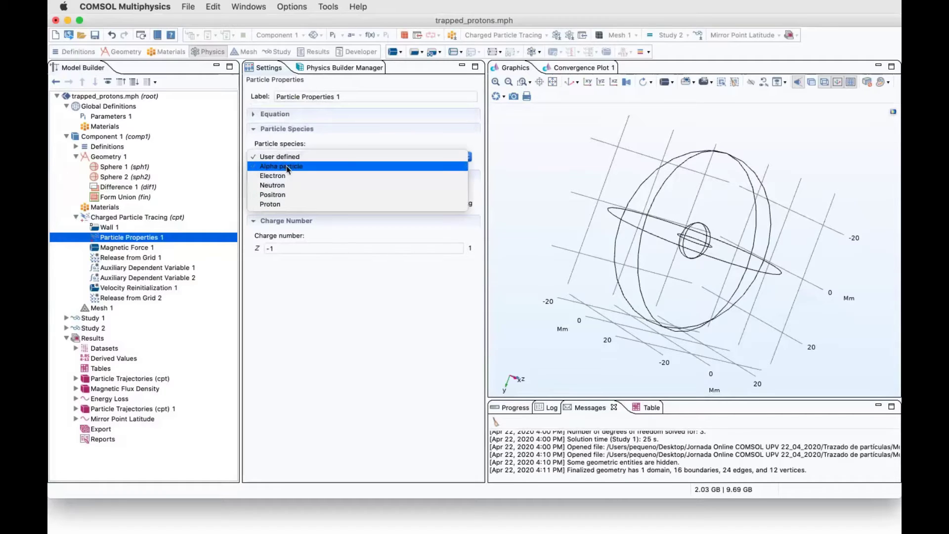
pyautogui.click(288, 169)
pyautogui.click(304, 157)
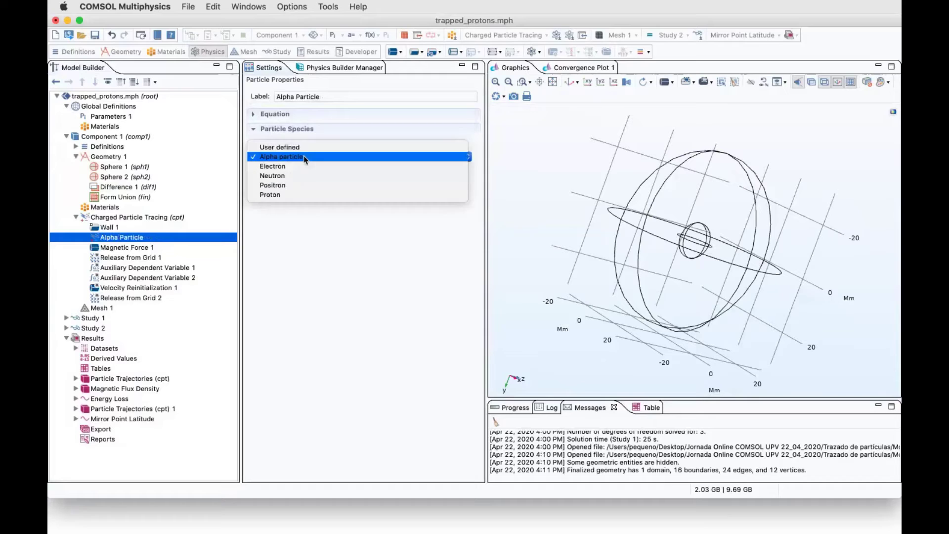
pyautogui.click(305, 166)
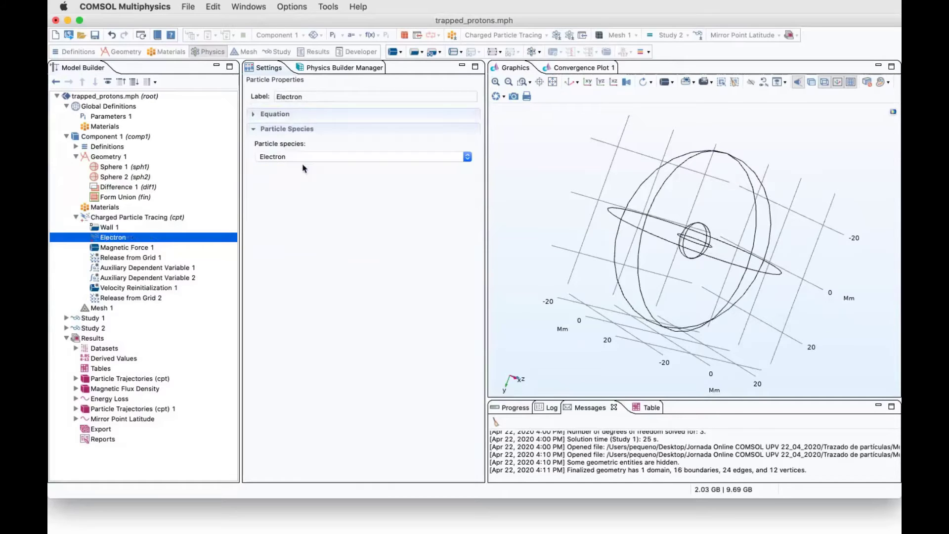
pyautogui.click(306, 157)
pyautogui.click(299, 168)
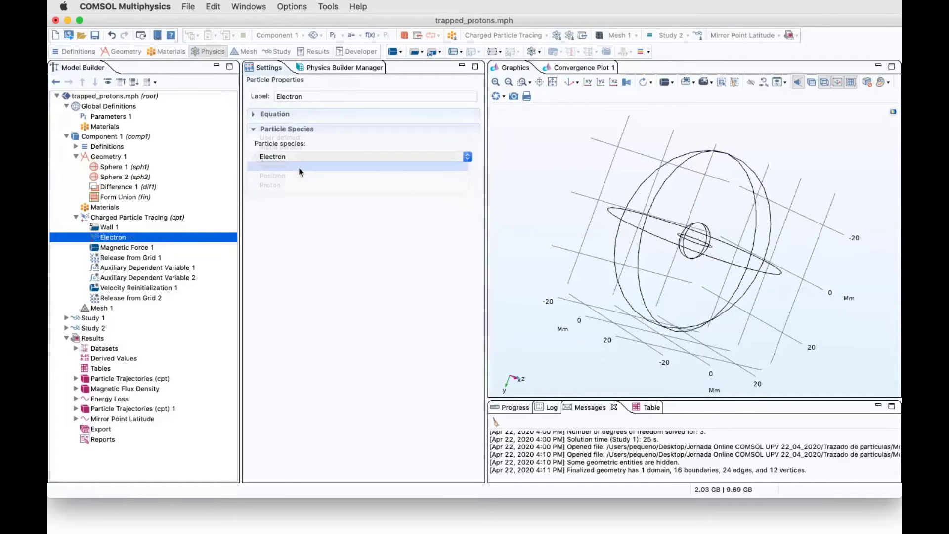
pyautogui.click(300, 158)
pyautogui.click(300, 167)
pyautogui.click(298, 163)
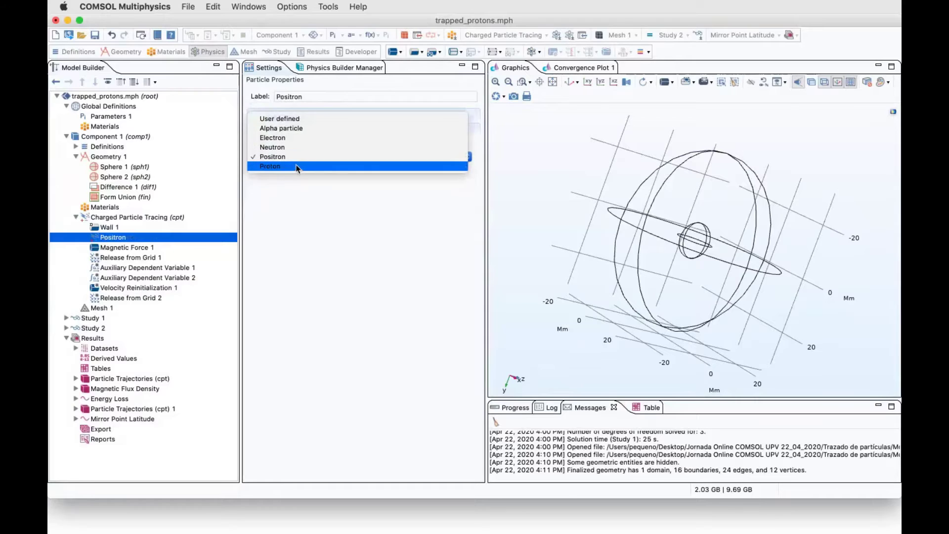
pyautogui.click(298, 167)
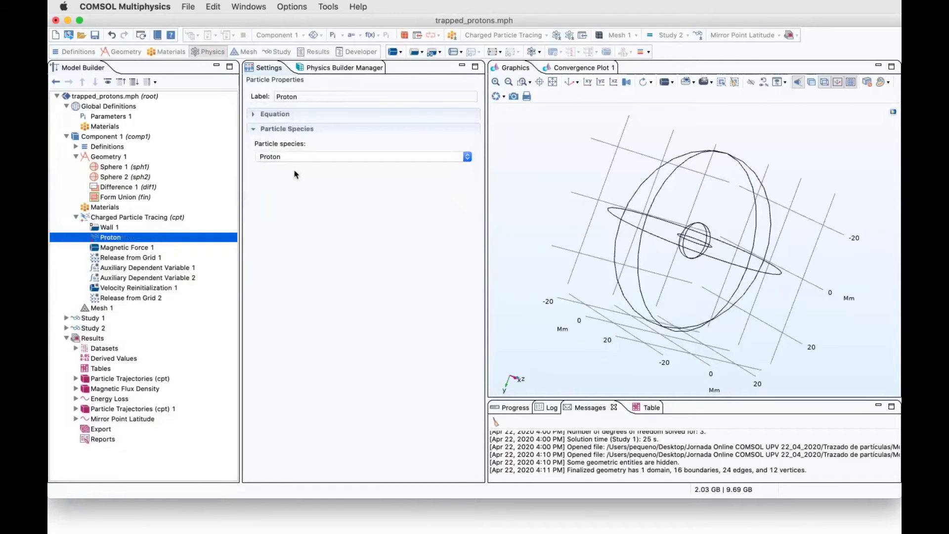
# - Read the complete reinitialization condition of Velocity Reinitialization 1 through to its end, and open Auxiliary Dependent Variable 2
pyautogui.click(138, 289)
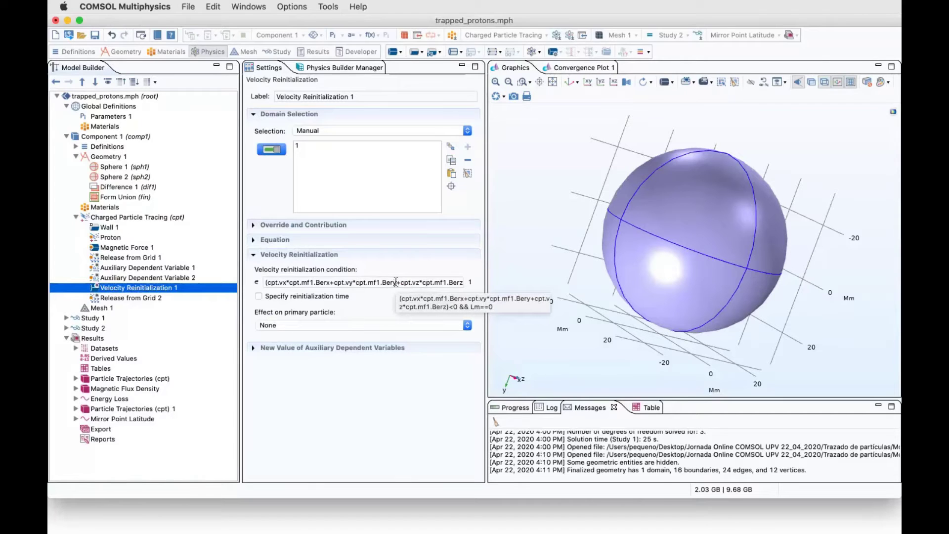
pyautogui.moveTo(576, 210); pyautogui.dragTo(608, 141)
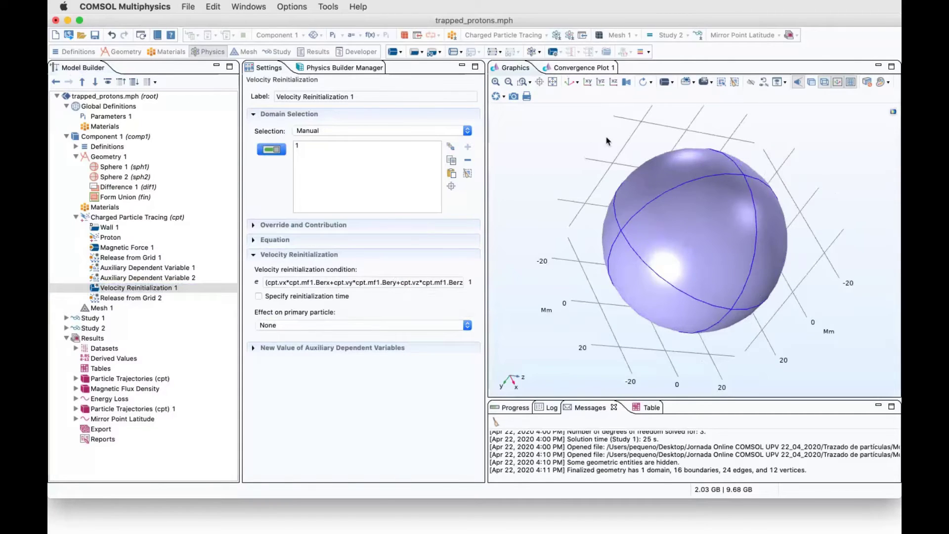
pyautogui.click(366, 286)
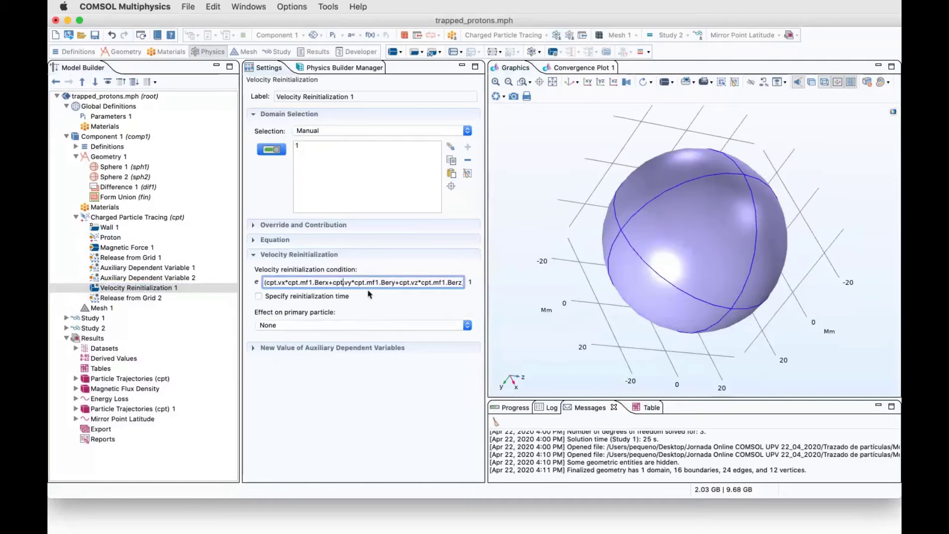
pyautogui.press('Right')
pyautogui.press('Right')
pyautogui.press('Right')
pyautogui.press('Right')
pyautogui.press('Right')
pyautogui.press('Right')
pyautogui.press('Right')
pyautogui.press('Right')
pyautogui.press('Right')
pyautogui.press('Right')
pyautogui.press('Right')
pyautogui.press('Right')
pyautogui.press('Right')
pyautogui.press('Right')
pyautogui.press('Right')
pyautogui.press('Right')
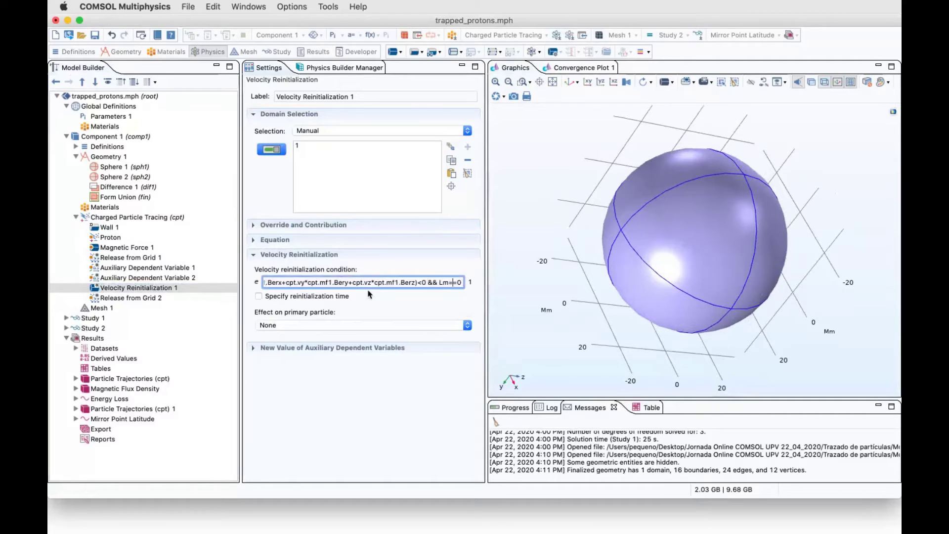
pyautogui.press('Right')
pyautogui.press('Right')
pyautogui.click(120, 278)
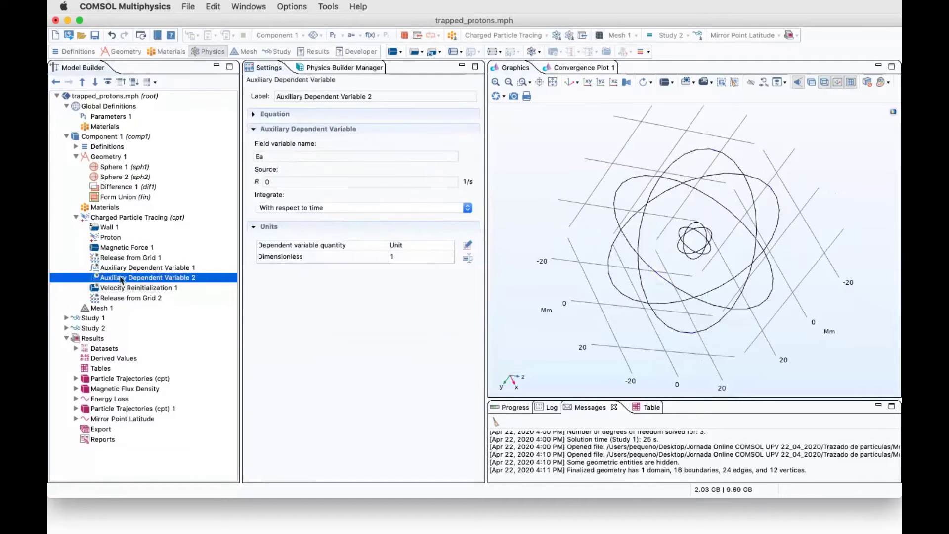
# - Review the settings of Auxiliary Dependent Variable 1 and 2, and compare the initial particle directions of Release from Grid 1 and 2
pyautogui.click(127, 269)
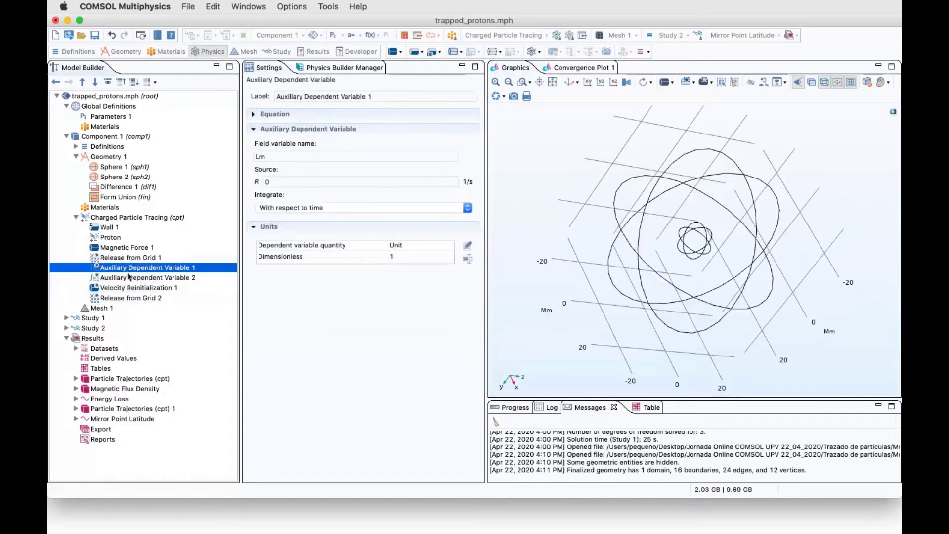
pyautogui.click(128, 278)
pyautogui.click(125, 298)
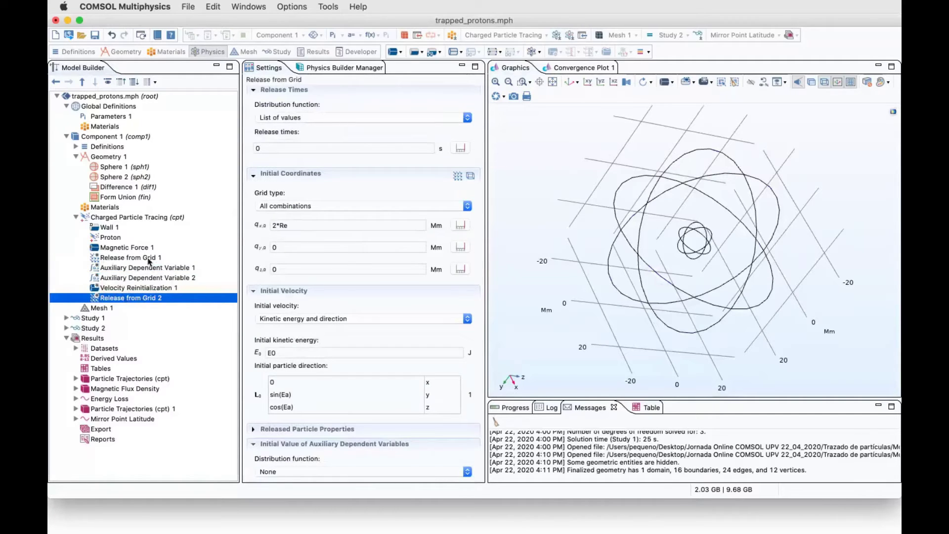
pyautogui.click(126, 258)
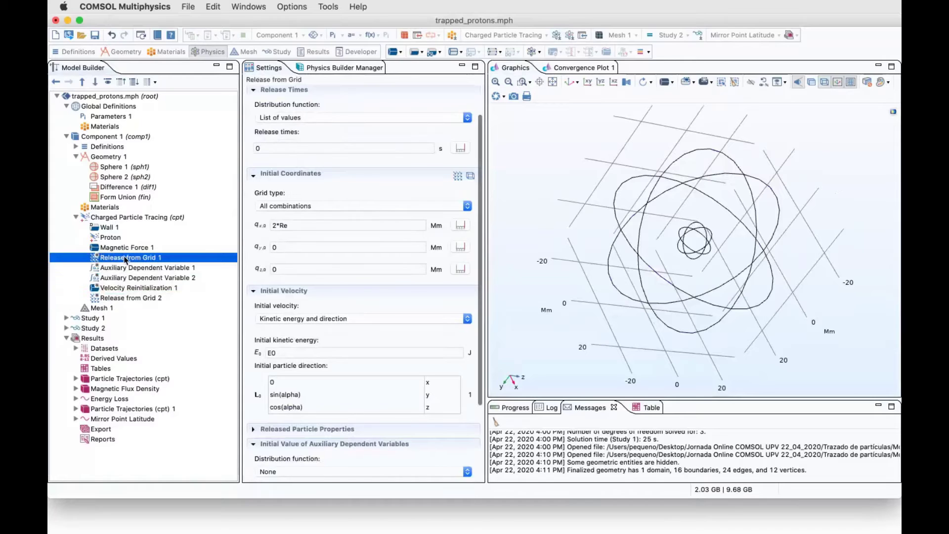
pyautogui.click(133, 298)
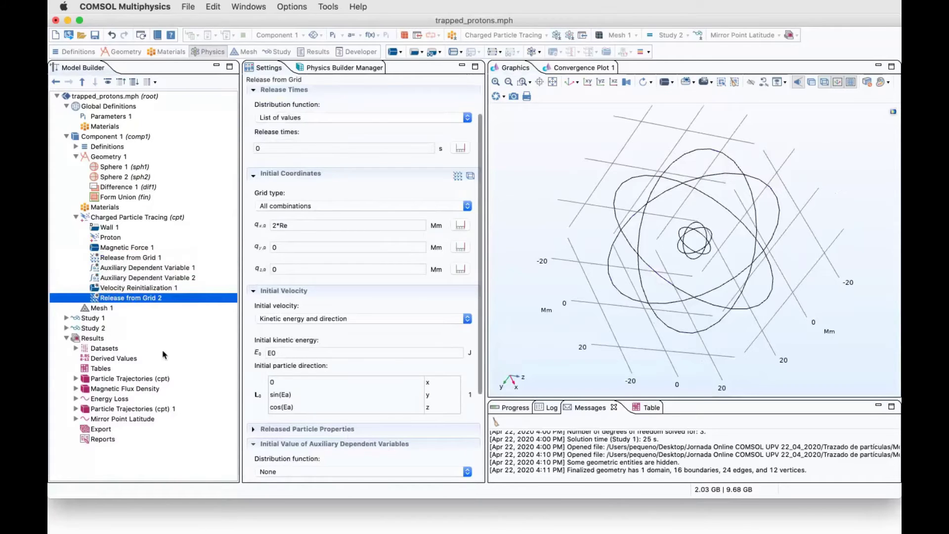
# - Examine the Particle Trajectories (cpt) plot from several angles and display the Magnetic Flux Density plot
pyautogui.click(111, 379)
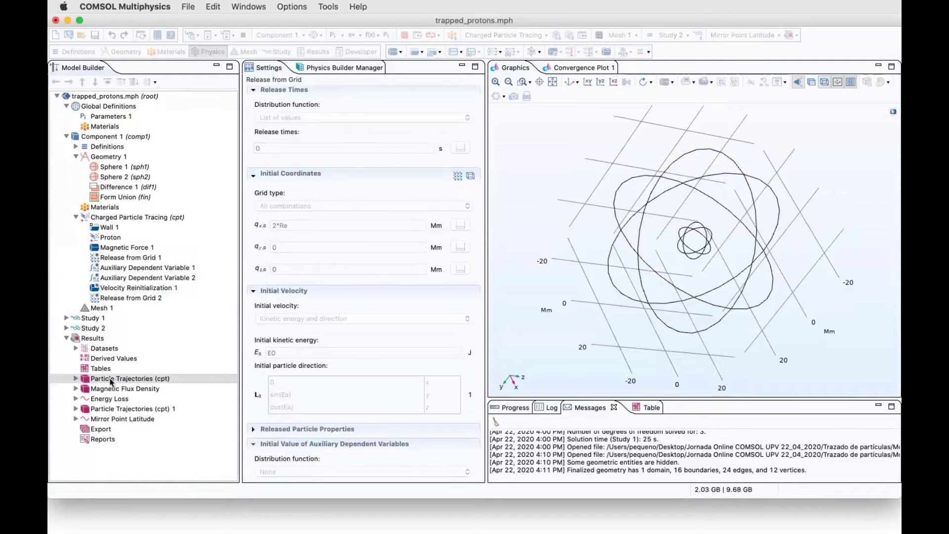
pyautogui.click(538, 83)
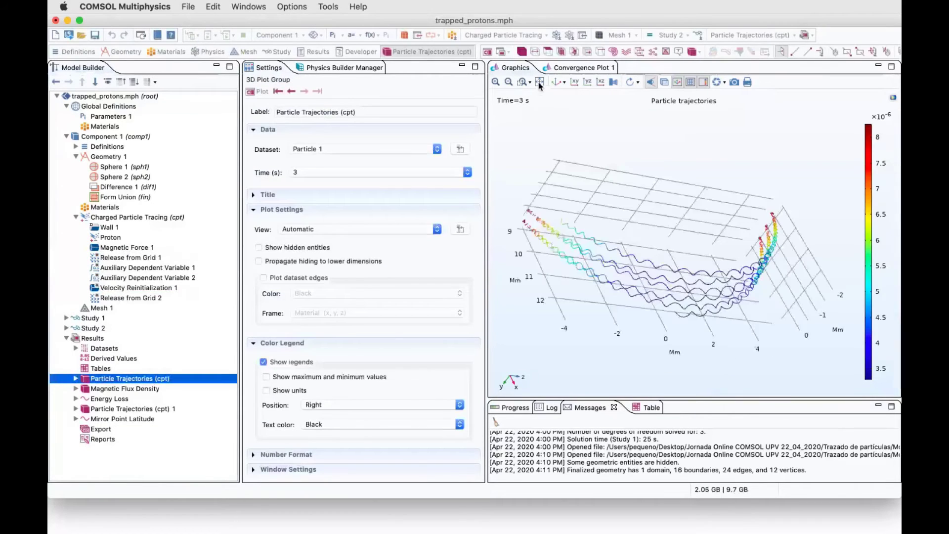
pyautogui.moveTo(624, 201); pyautogui.dragTo(588, 196)
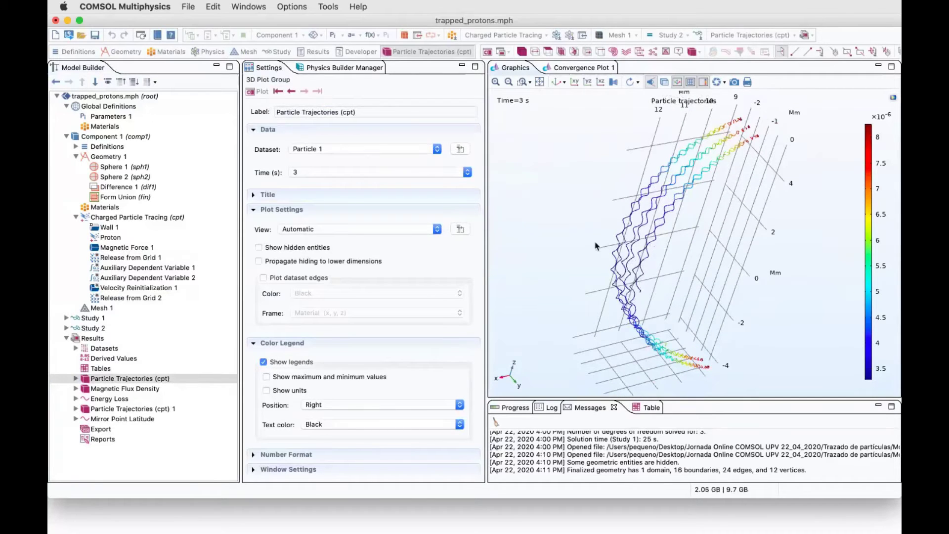
pyautogui.moveTo(597, 245); pyautogui.dragTo(646, 229)
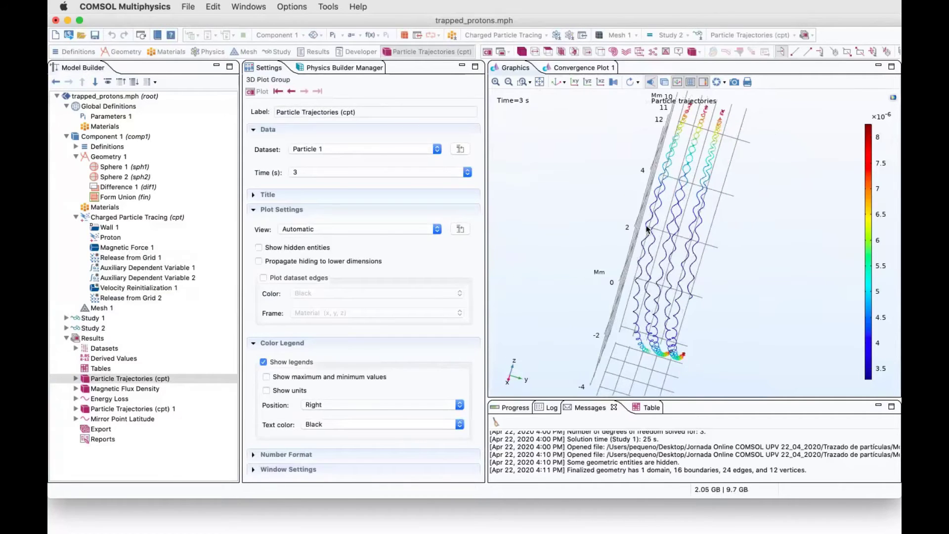
pyautogui.moveTo(667, 180); pyautogui.dragTo(567, 205)
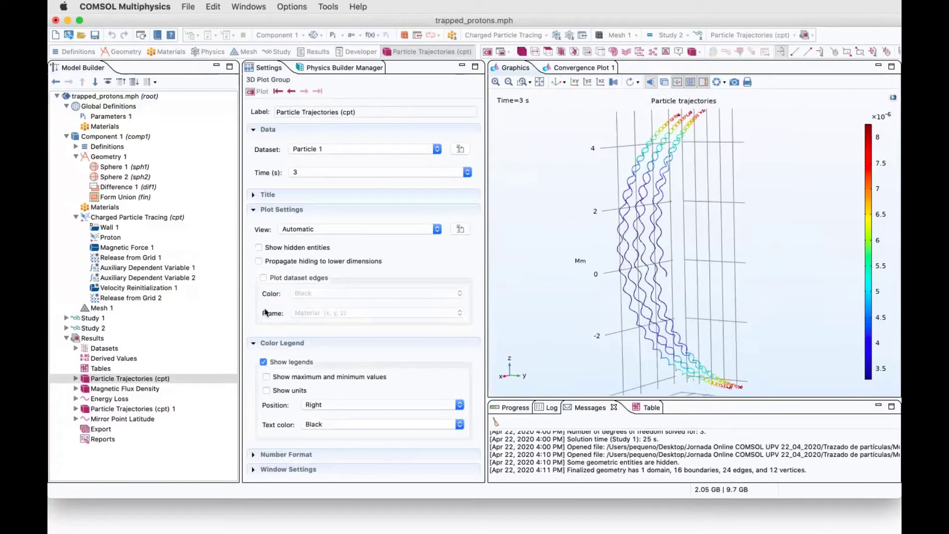
pyautogui.click(126, 389)
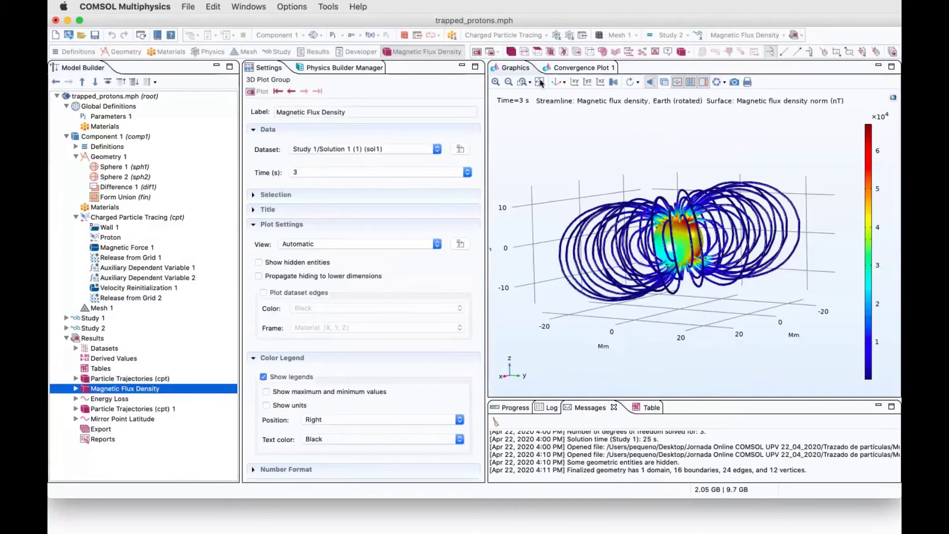
# - Try the User defined magnetic flux density in Magnetic Force 1, and set it back to Earth's magnetic field
pyautogui.click(114, 247)
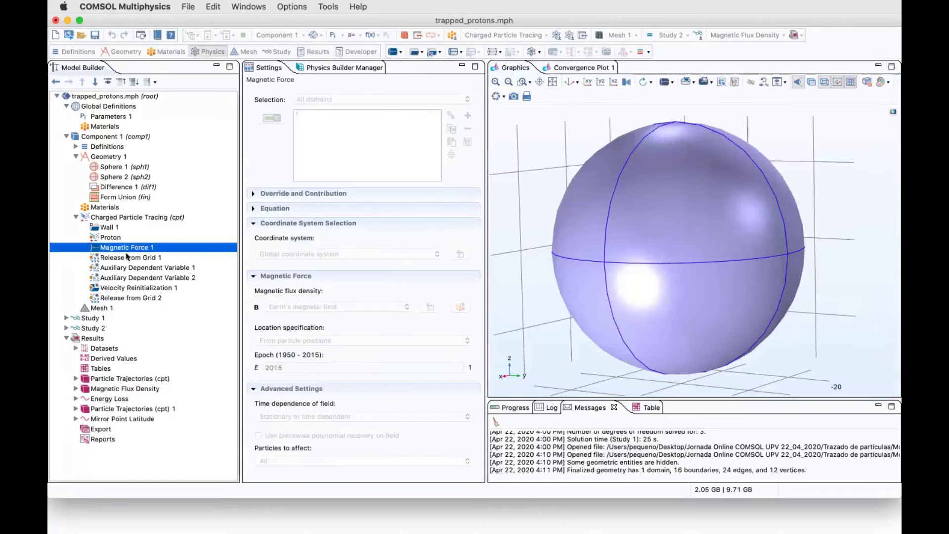
pyautogui.click(354, 309)
pyautogui.click(350, 320)
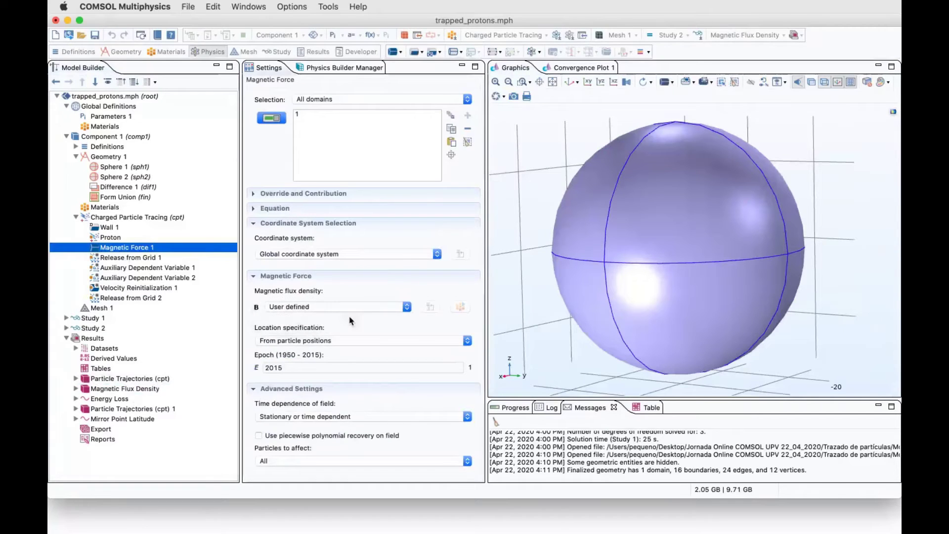
pyautogui.click(349, 317)
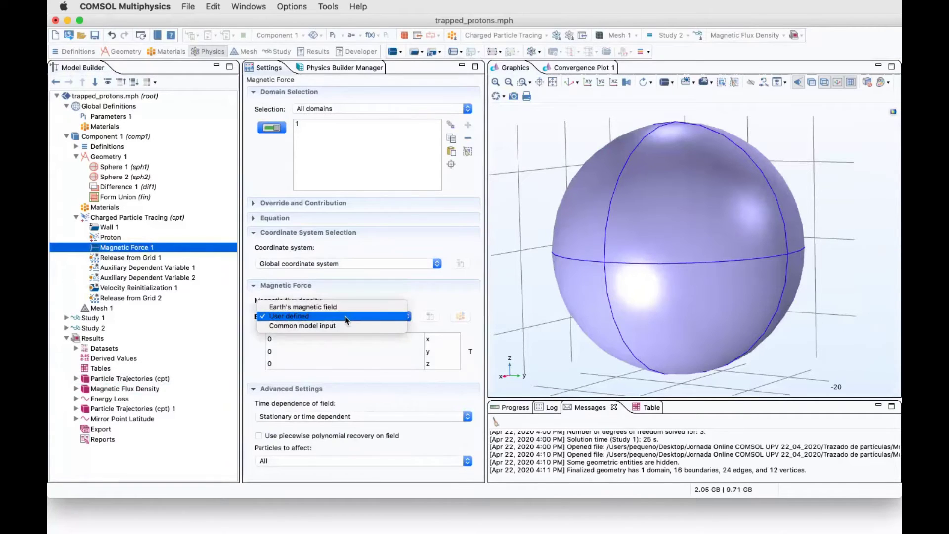
pyautogui.click(345, 307)
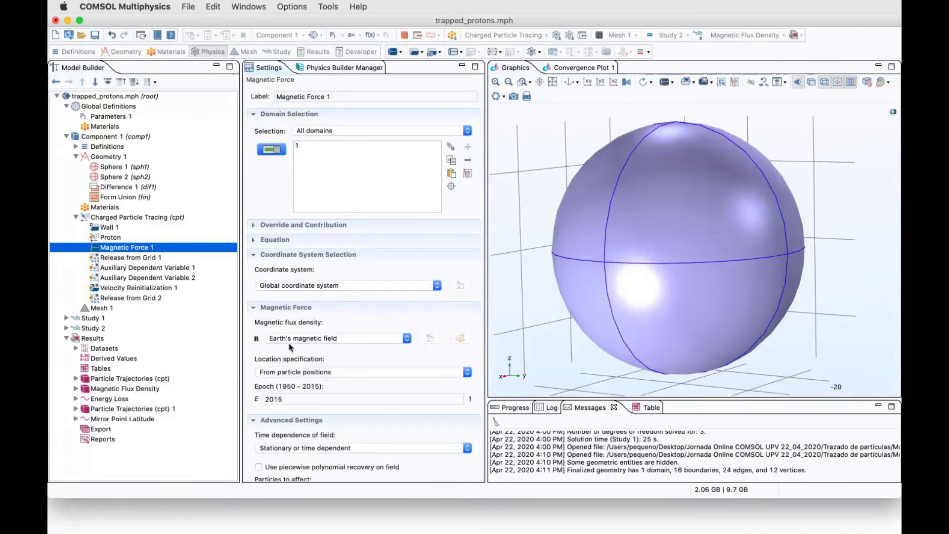
pyautogui.click(315, 340)
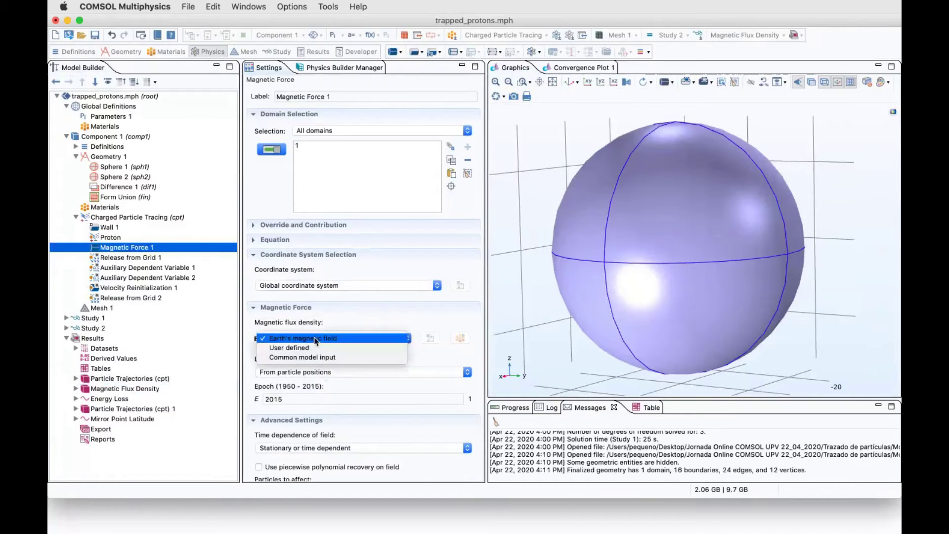
pyautogui.click(316, 340)
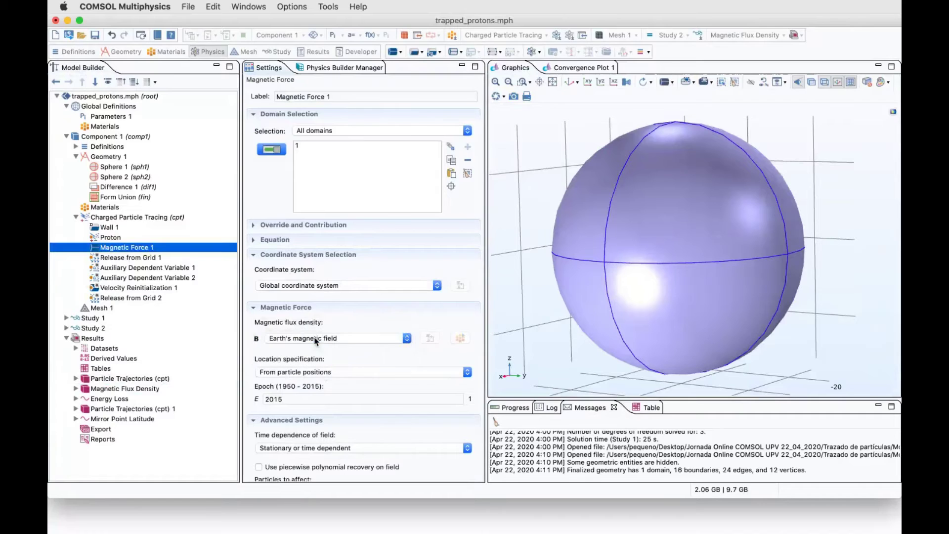
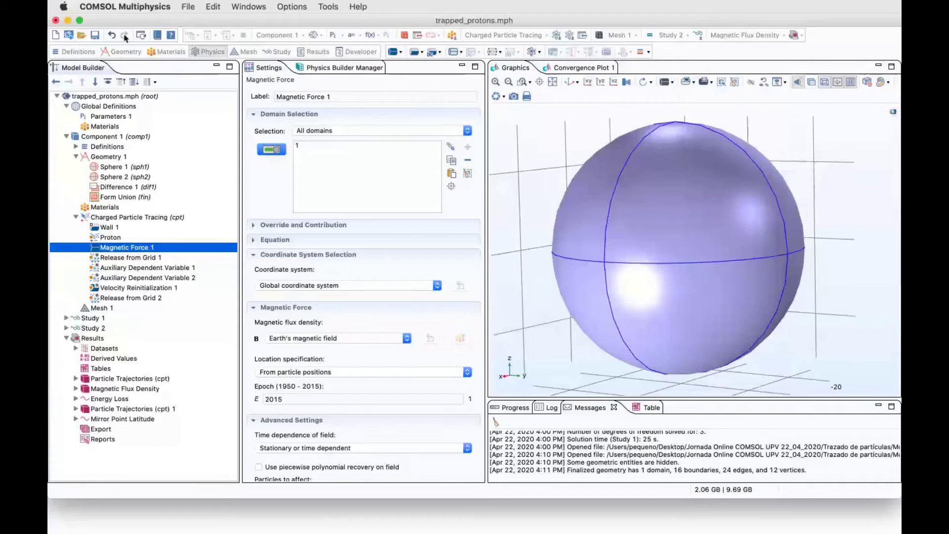
# - Open the Application Libraries and search for "brownian"
pyautogui.click(82, 35)
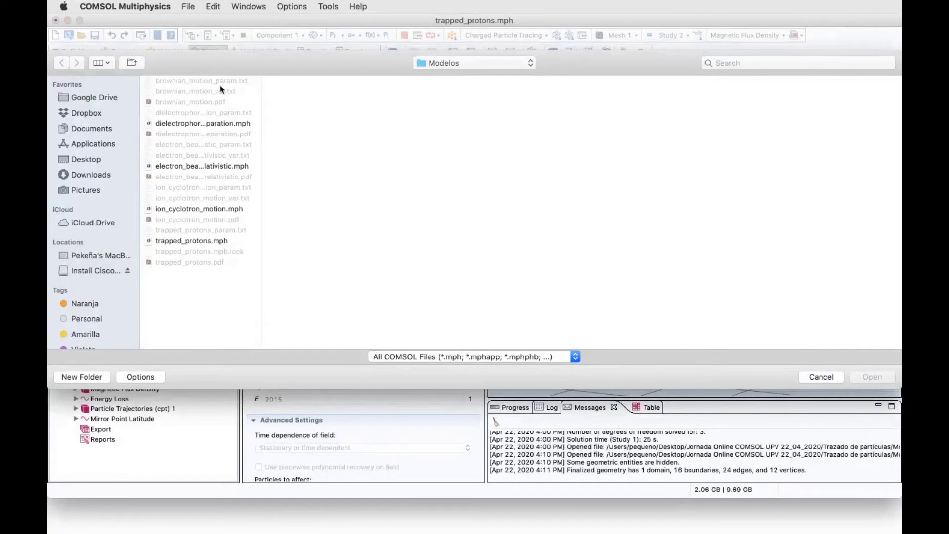
pyautogui.click(821, 377)
pyautogui.click(188, 7)
pyautogui.click(111, 134)
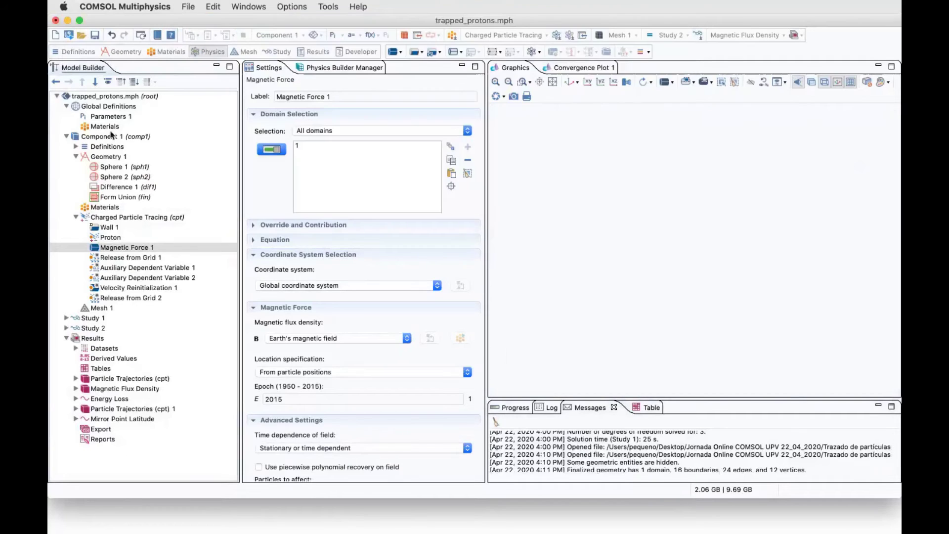
pyautogui.press('BackSpace')
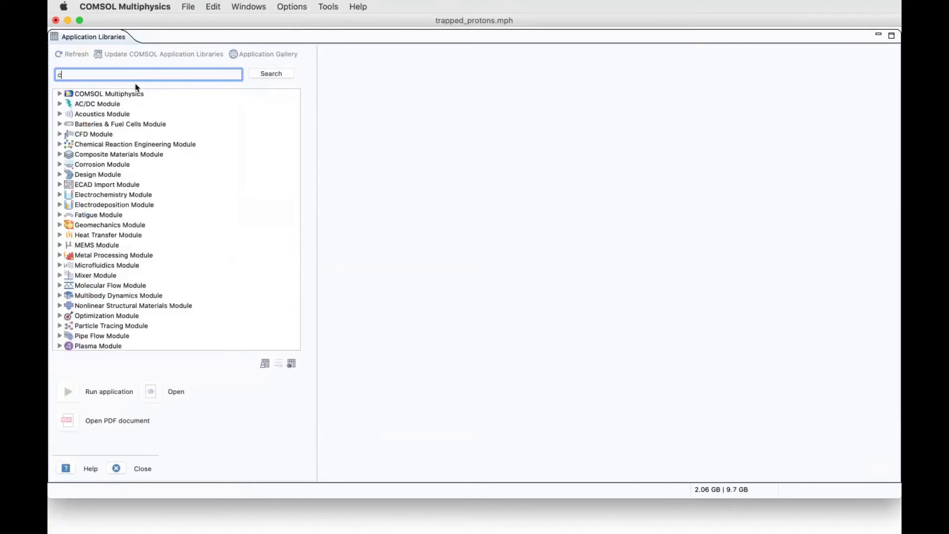
pyautogui.write('b')
pyautogui.write('row')
pyautogui.write('niua')
pyautogui.press('BackSpace')
pyautogui.press('BackSpace')
pyautogui.write('an')
pyautogui.press('Return')
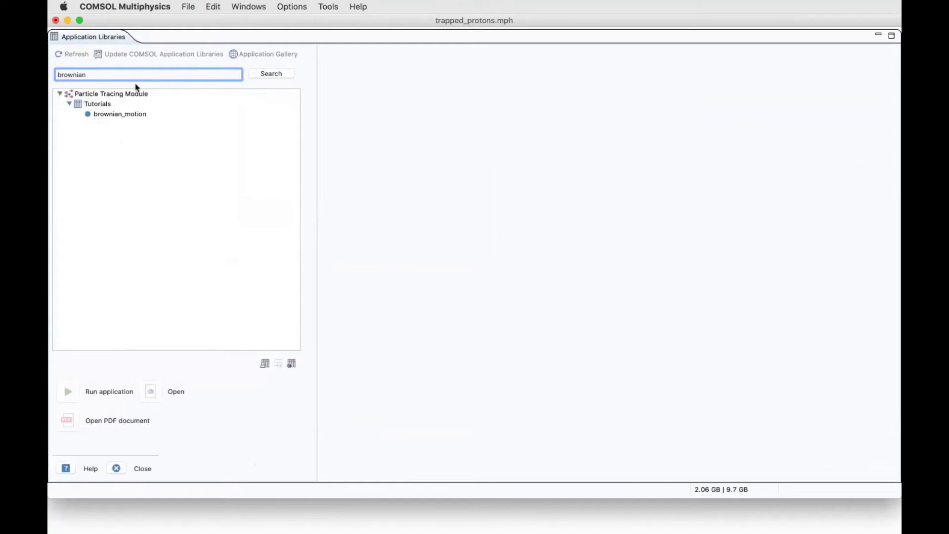
# - Open the brownian_motion tutorial model of the Particle Tracing Module
pyautogui.click(131, 115)
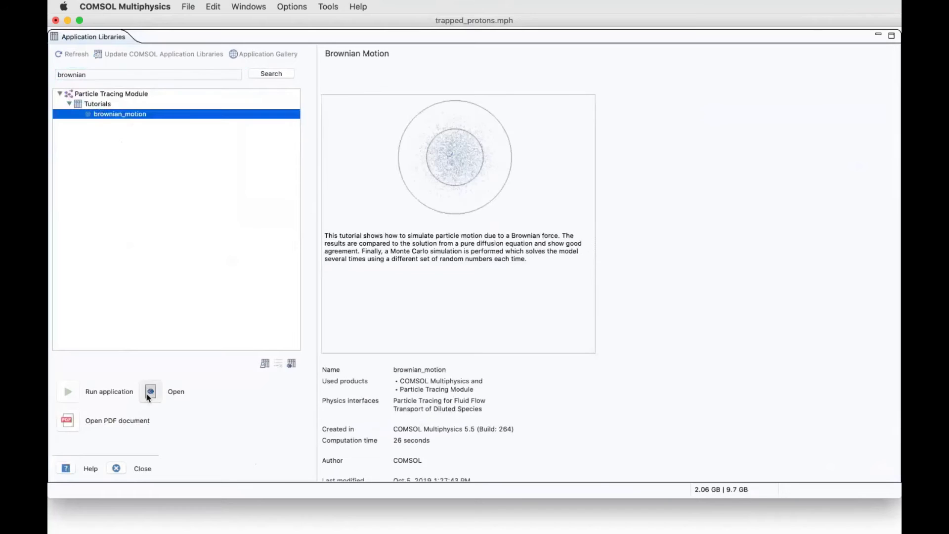
pyautogui.click(149, 395)
pyautogui.click(401, 277)
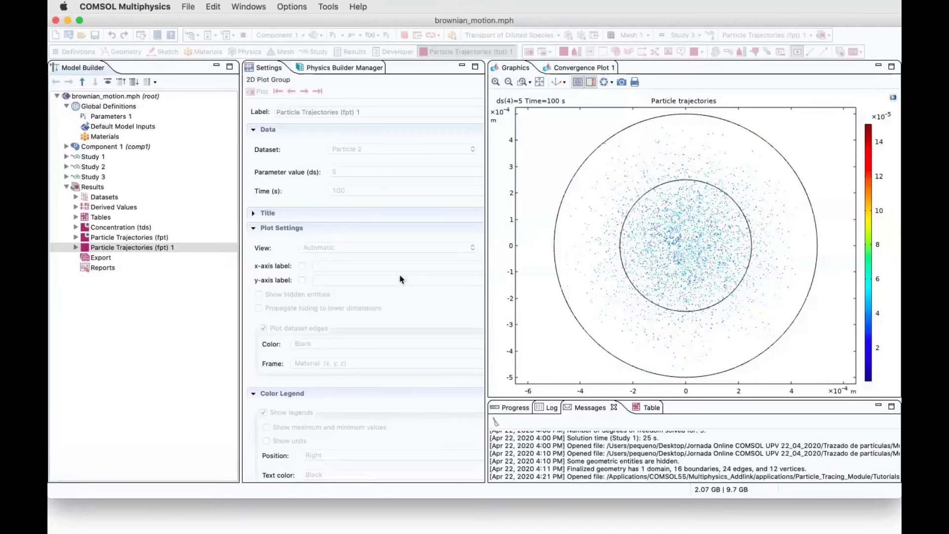
# - Expand Component 1 with its Transport of Diluted Species and Particle Tracing for Fluid Flow interfaces, and view the settings of the latter
pyautogui.click(68, 147)
pyautogui.click(75, 188)
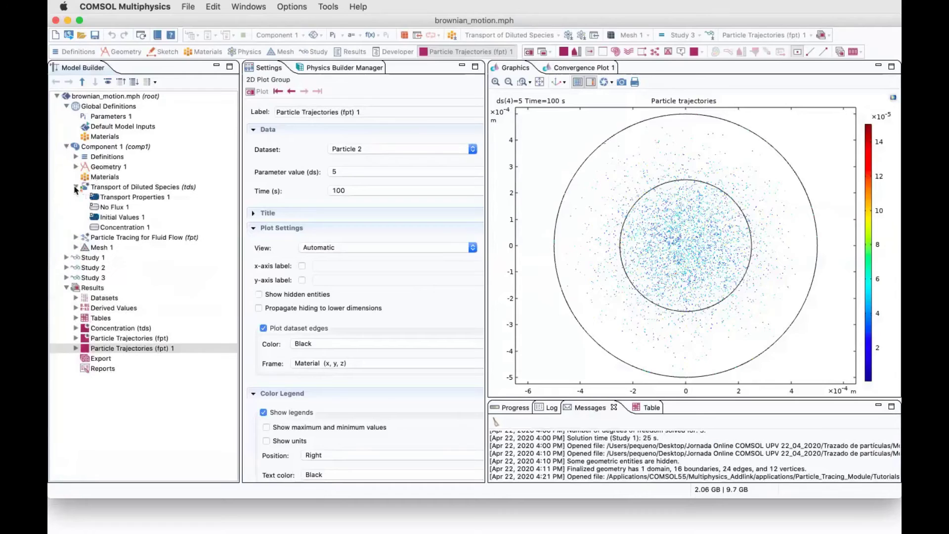
pyautogui.click(76, 238)
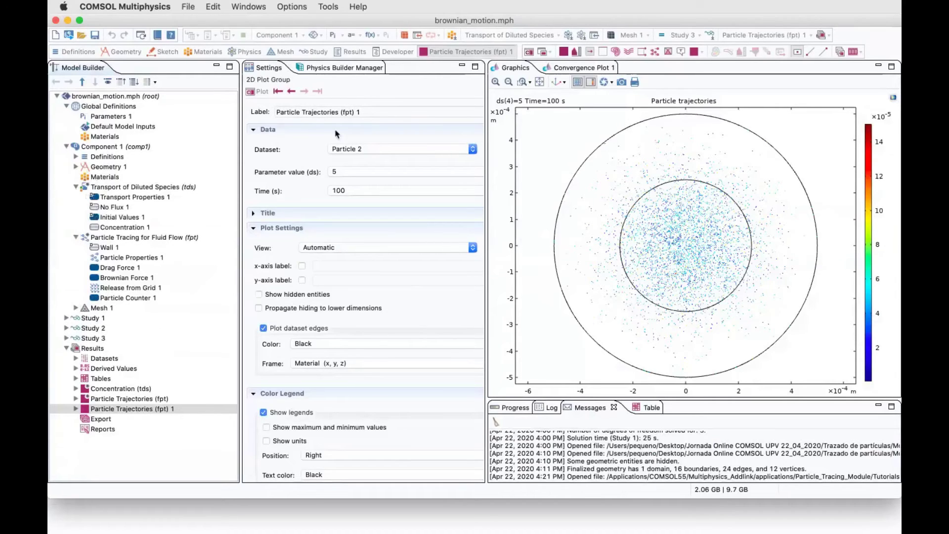
pyautogui.click(119, 239)
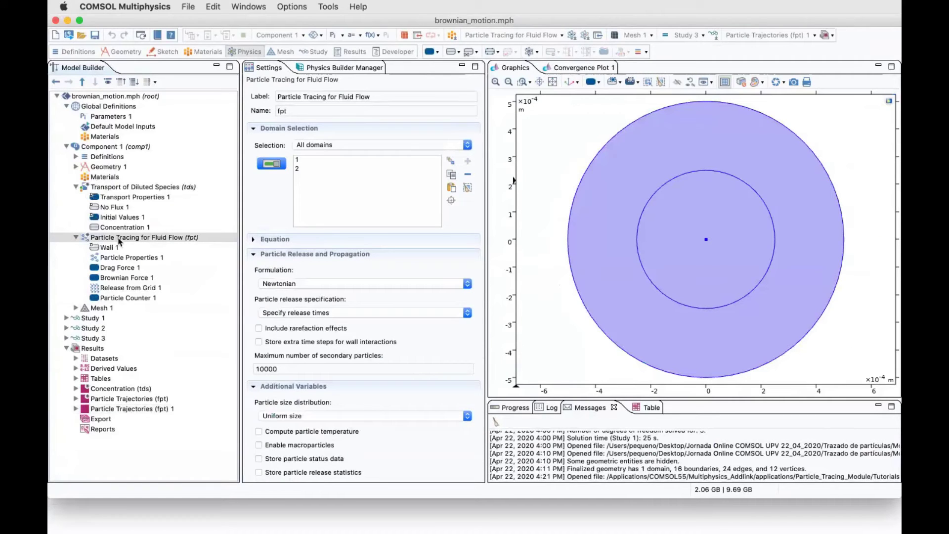
# - Review the drag law, velocity, dynamic viscosity and density settings of Drag Force 1
pyautogui.click(119, 270)
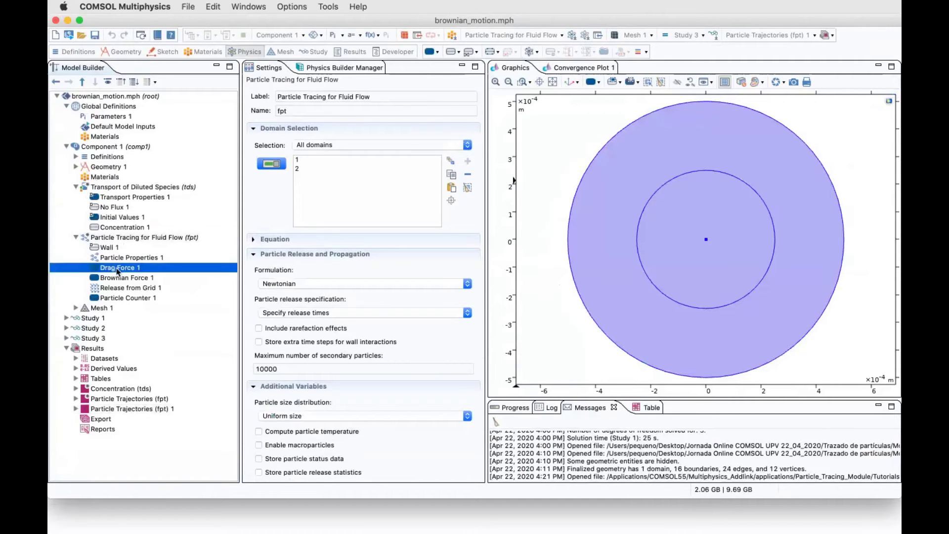
pyautogui.scroll(-10, 276, 295)
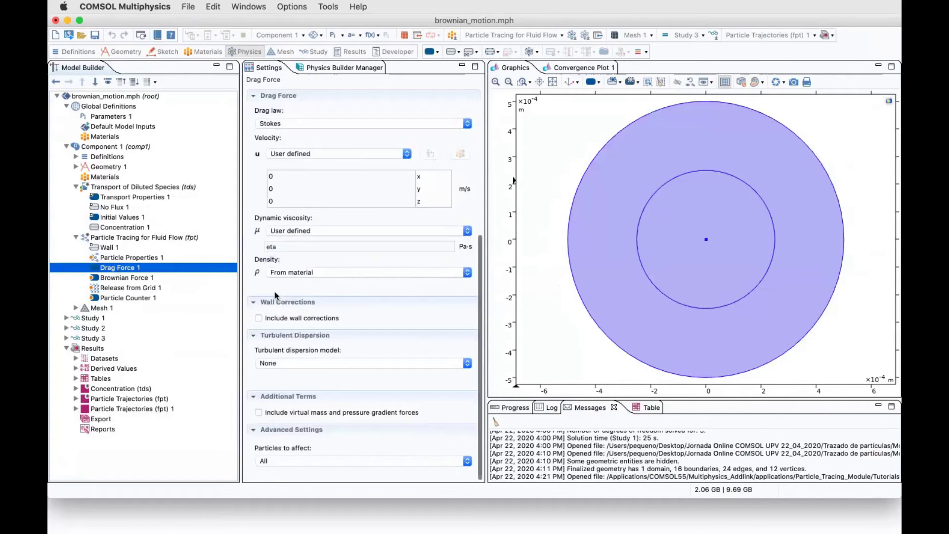
pyautogui.scroll(5, 276, 296)
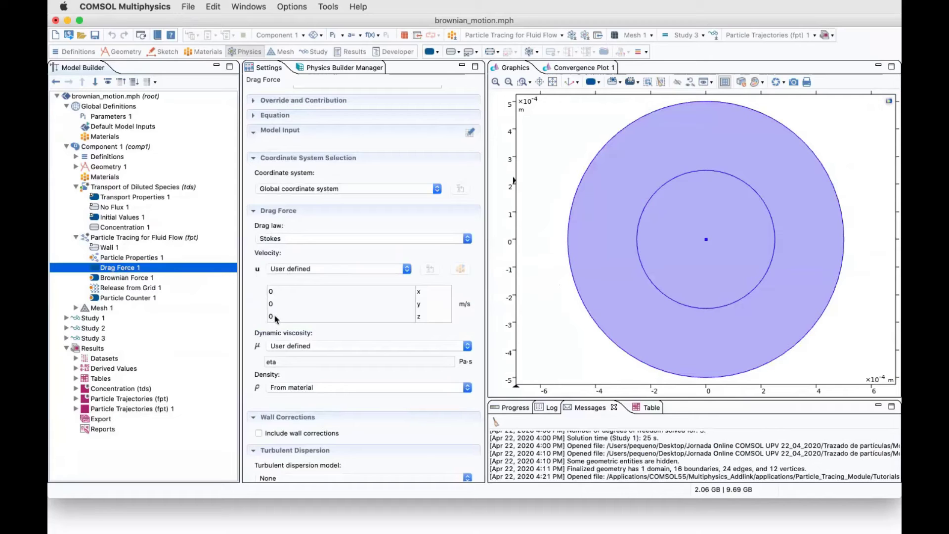
# - Examine the equation, temperature, dynamic viscosity and random number generator argument of Brownian Force 1, and look up their definitions in Parameters 1
pyautogui.click(130, 278)
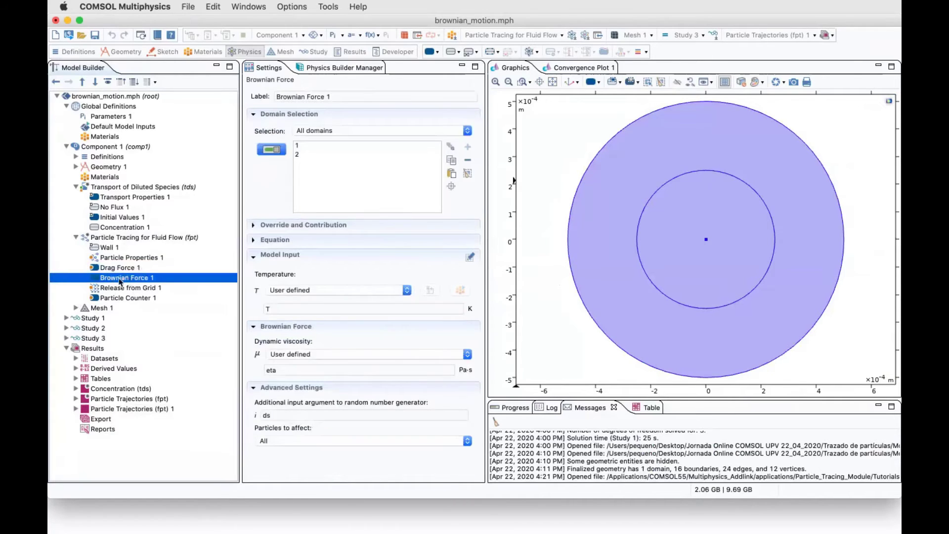
pyautogui.click(274, 239)
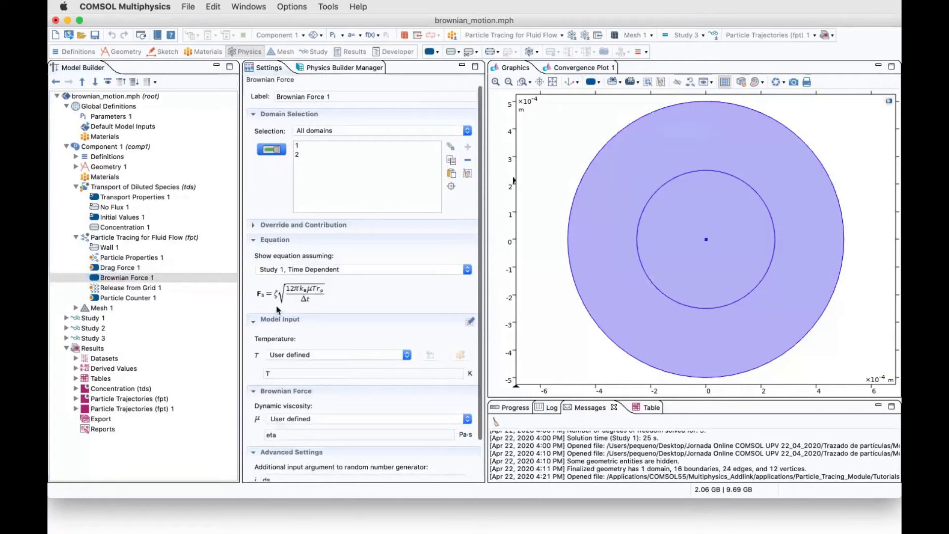
pyautogui.scroll(-2, 277, 310)
pyautogui.scroll(2, 287, 304)
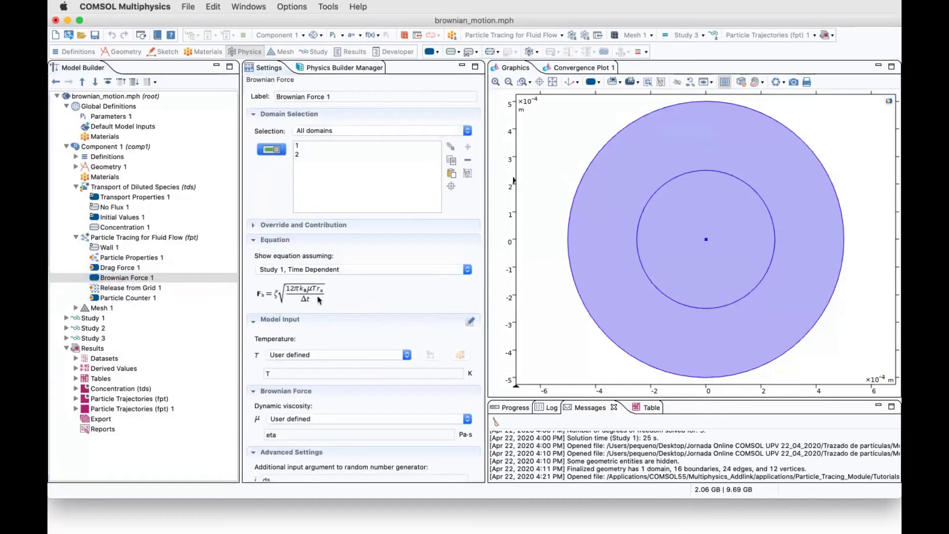
pyautogui.click(287, 376)
pyautogui.click(302, 435)
pyautogui.scroll(-2, 302, 435)
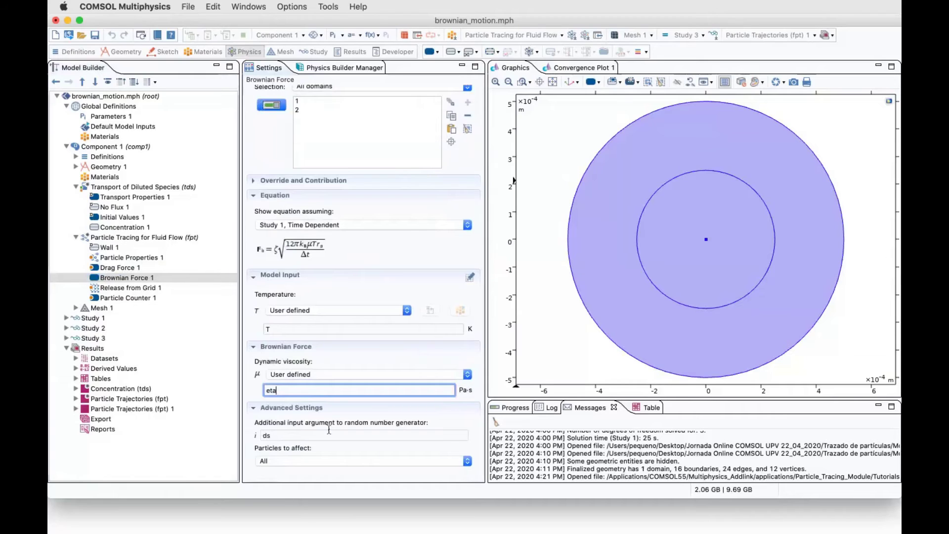
pyautogui.click(278, 435)
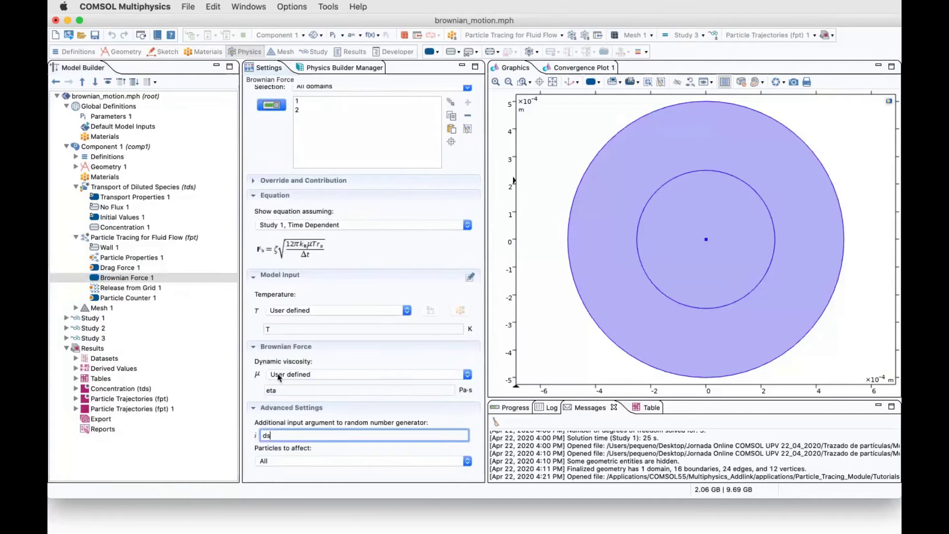
pyautogui.click(117, 117)
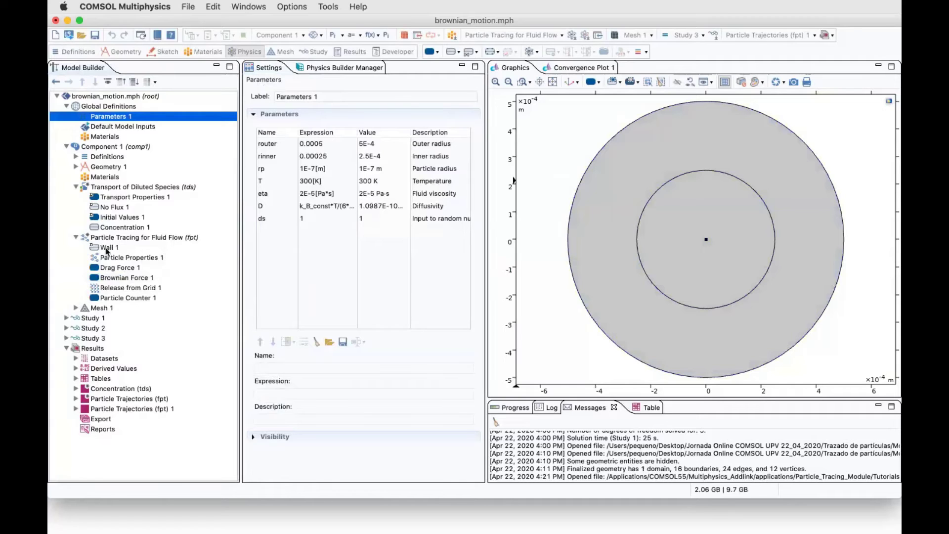
# - Review the Brownian Force 1 equation, and view the Release from Grid 1 and Particle Counter 1 features
pyautogui.click(121, 278)
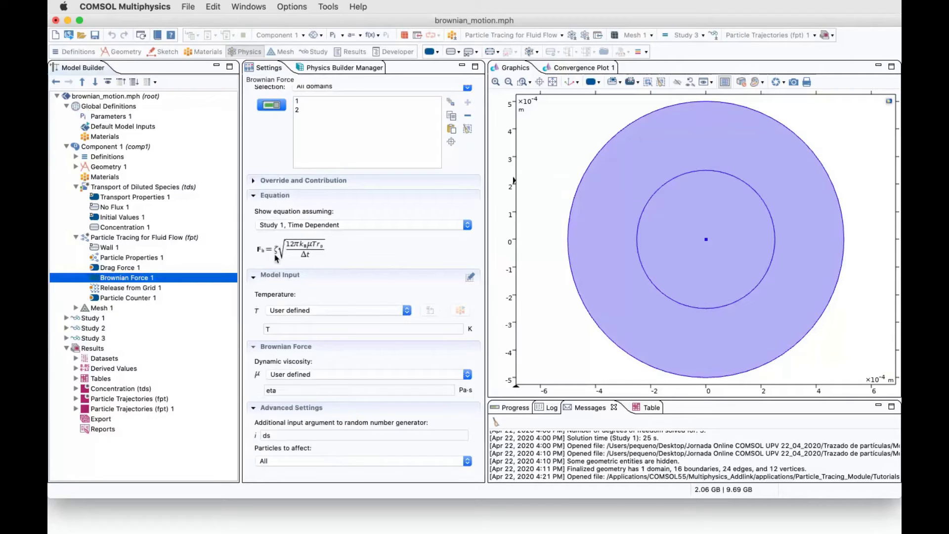
pyautogui.click(97, 288)
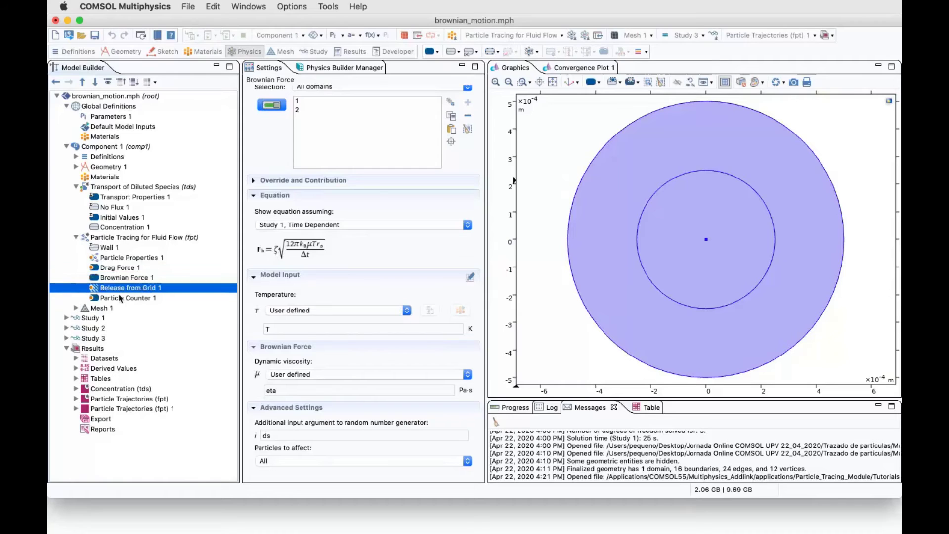
pyautogui.click(125, 298)
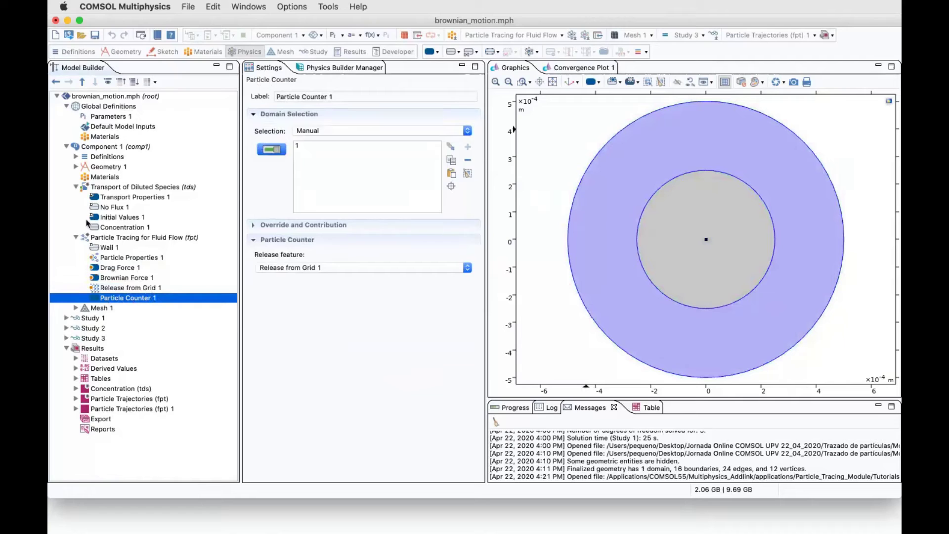
# - Examine the governing equation of Transport of Diluted Species and the diffusion coefficient setting in Transport Properties 1
pyautogui.click(113, 188)
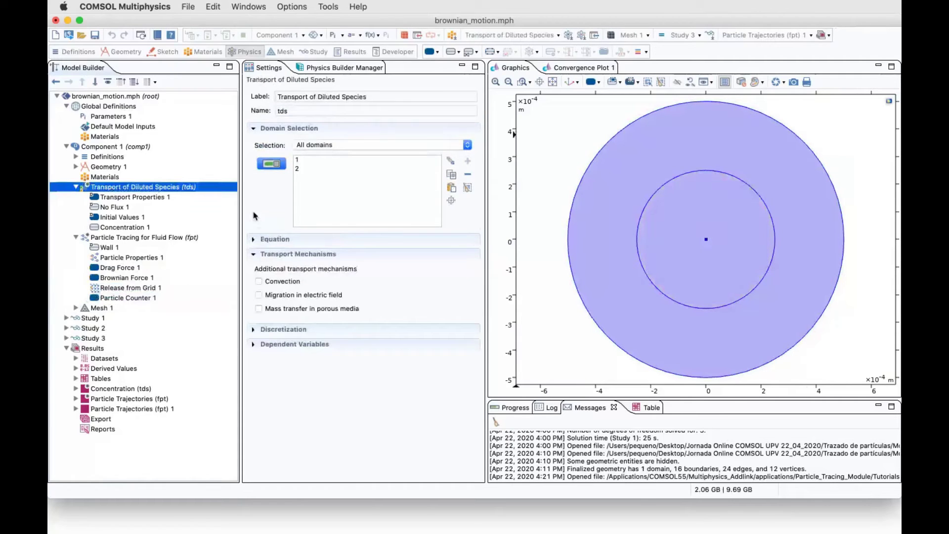
pyautogui.click(277, 239)
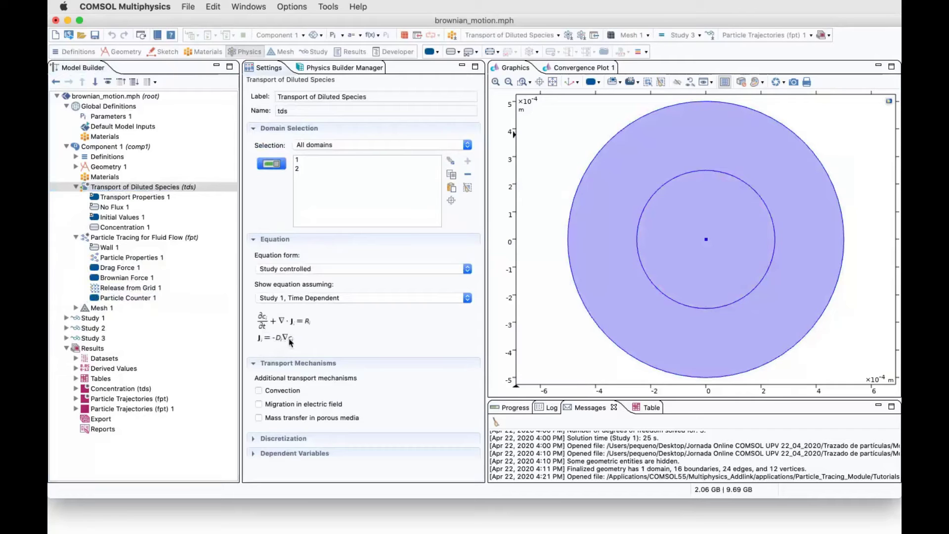
pyautogui.click(130, 199)
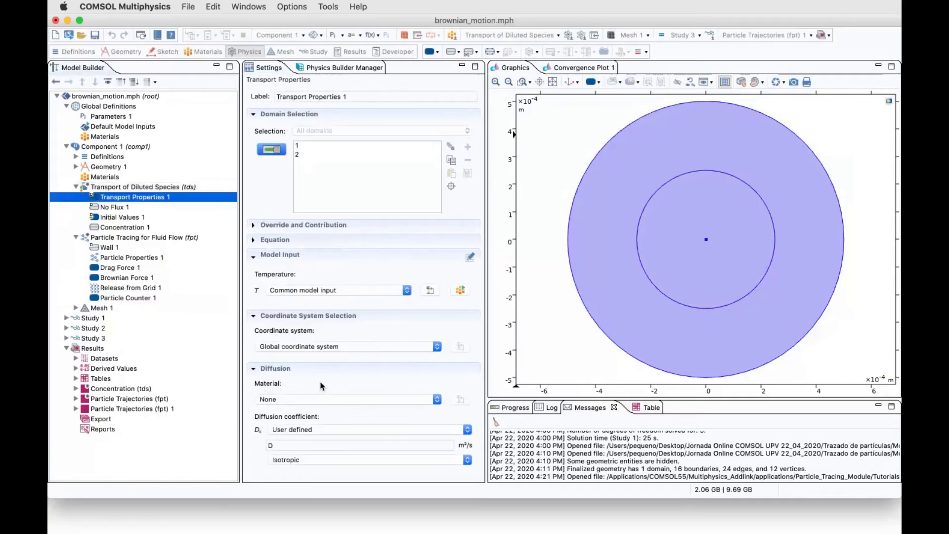
# - Widen the Expression column in Parameters 1 and inspect the full diffusivity expression and the random number generator input
pyautogui.click(106, 116)
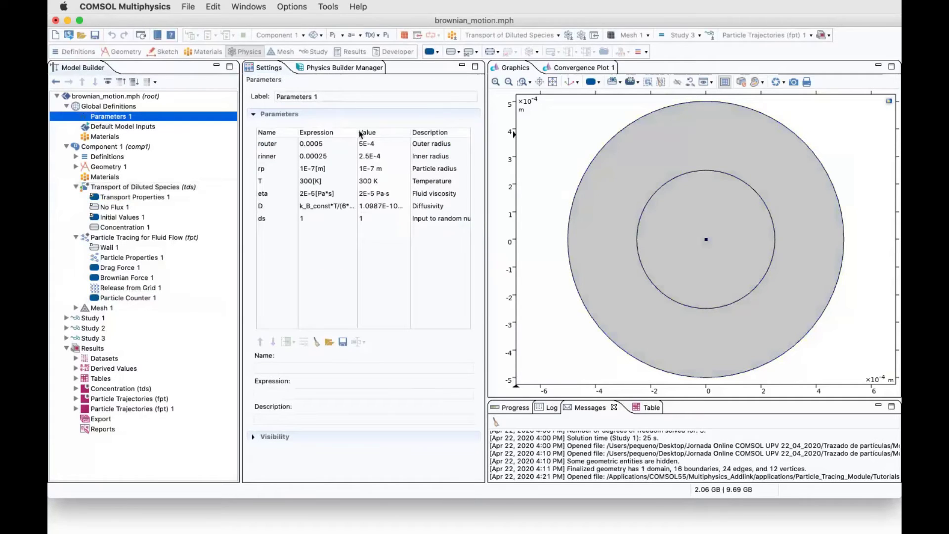
pyautogui.moveTo(358, 133); pyautogui.dragTo(394, 133)
pyautogui.click(325, 207)
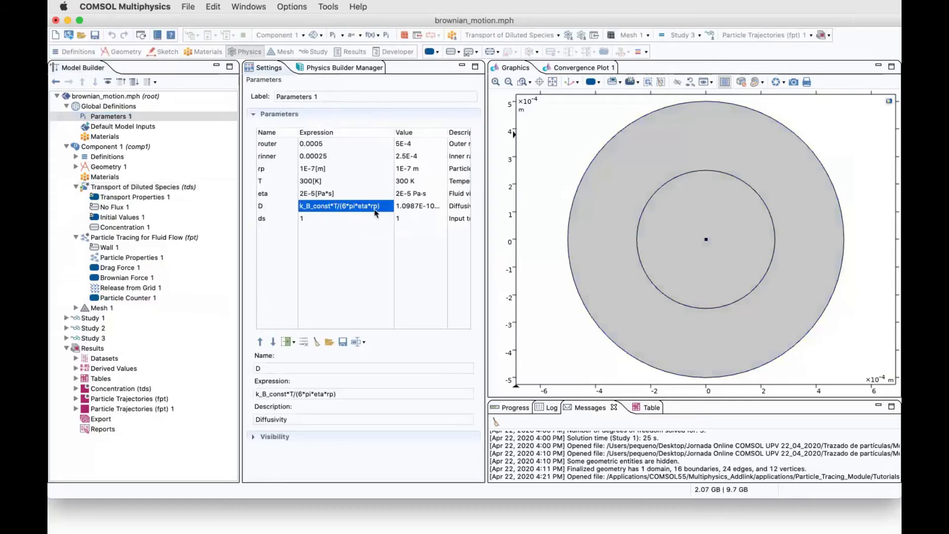
pyautogui.click(364, 219)
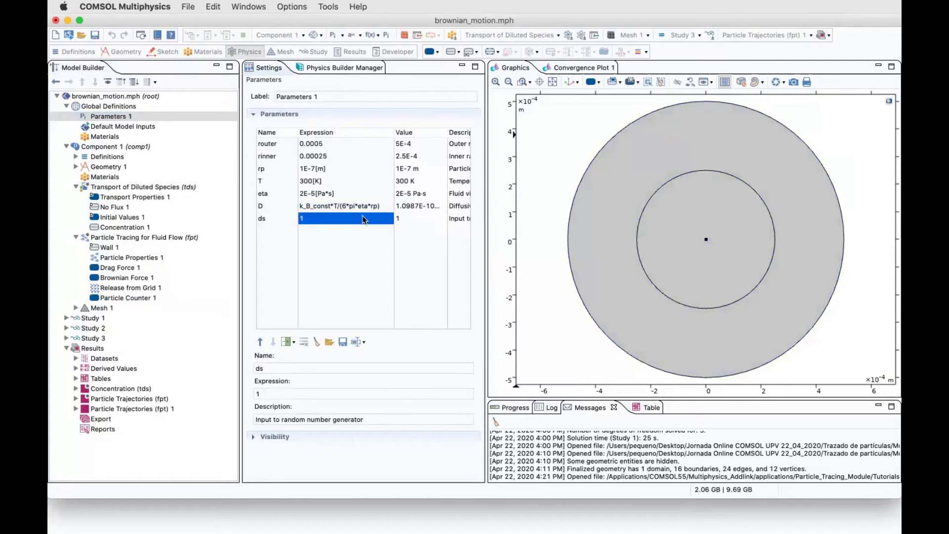
pyautogui.click(345, 231)
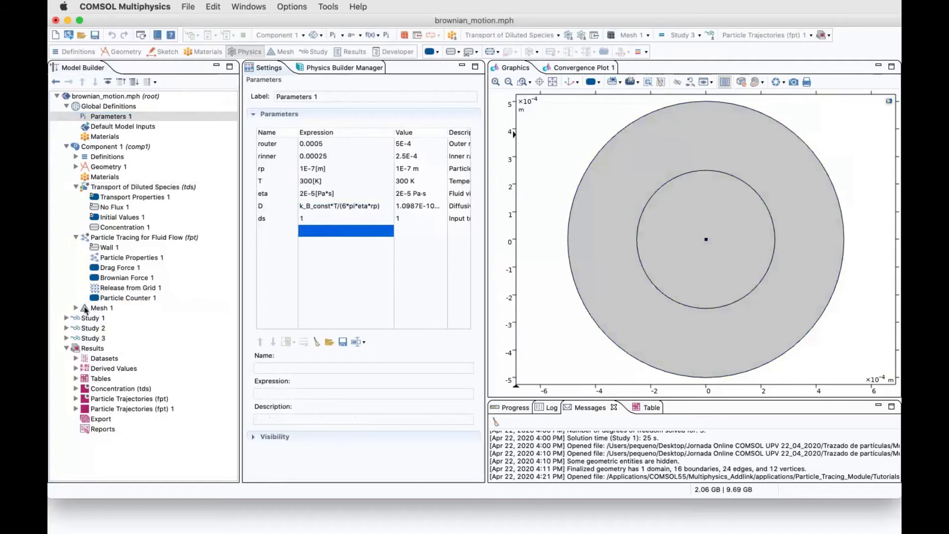
# - View the Concentration (tds) plot and the Particle Trajectories (fpt) plot, switching the latter between its first and last solution times
pyautogui.click(109, 390)
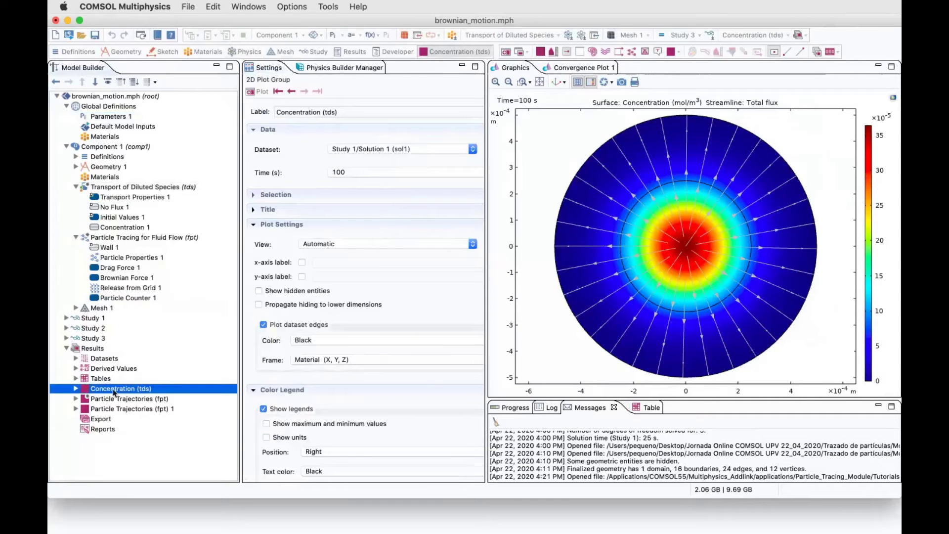
pyautogui.click(132, 399)
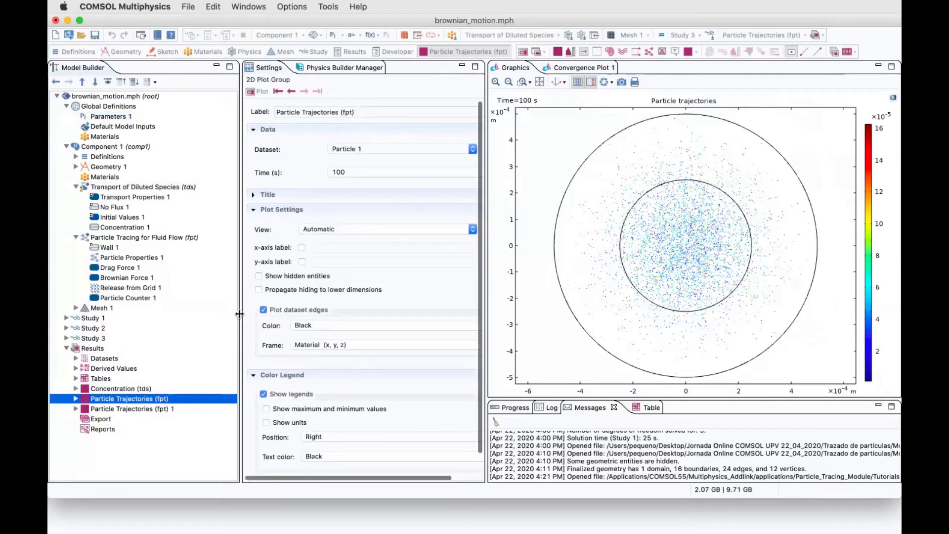
pyautogui.click(278, 91)
pyautogui.click(313, 92)
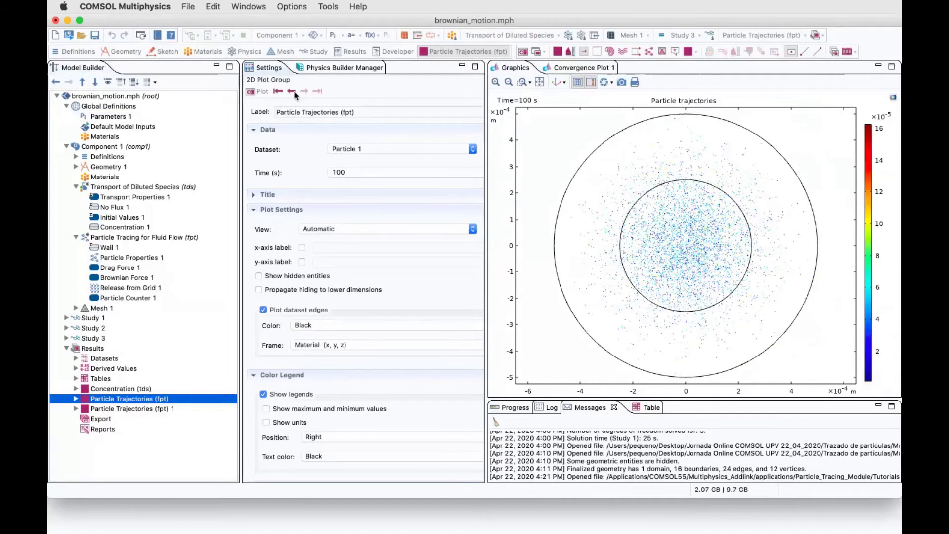
pyautogui.click(278, 91)
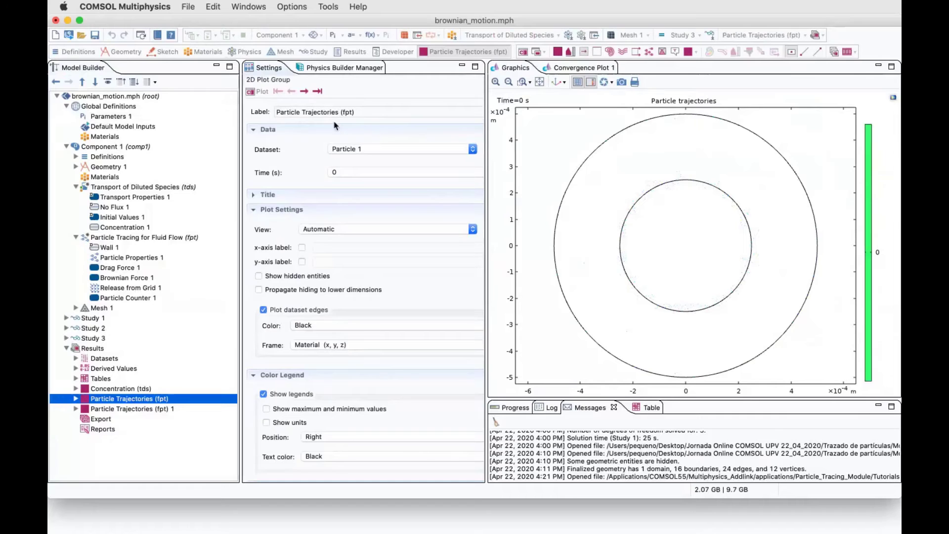
# - Plot Particle Trajectories (fpt) 1 with the ds parameter value set to 2, and compare its first and last solution times
pyautogui.click(170, 409)
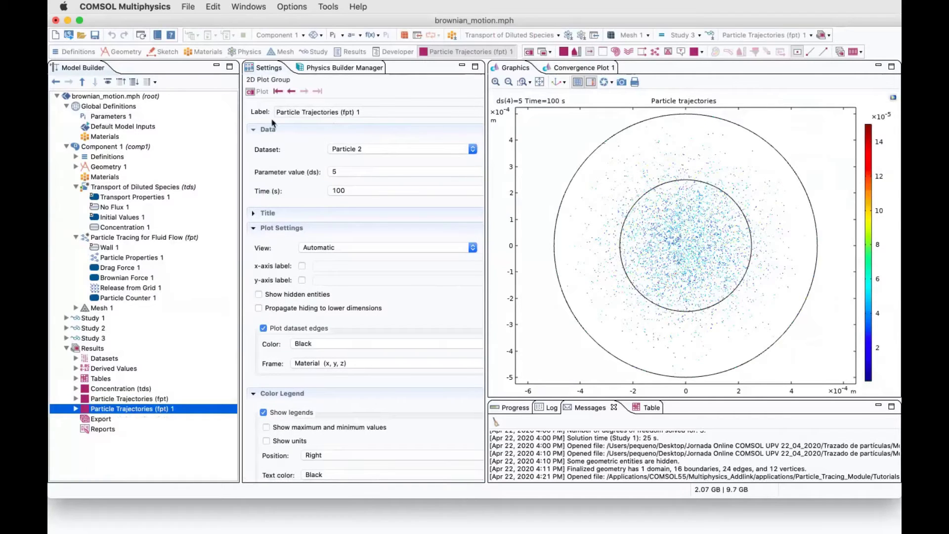
pyautogui.click(148, 398)
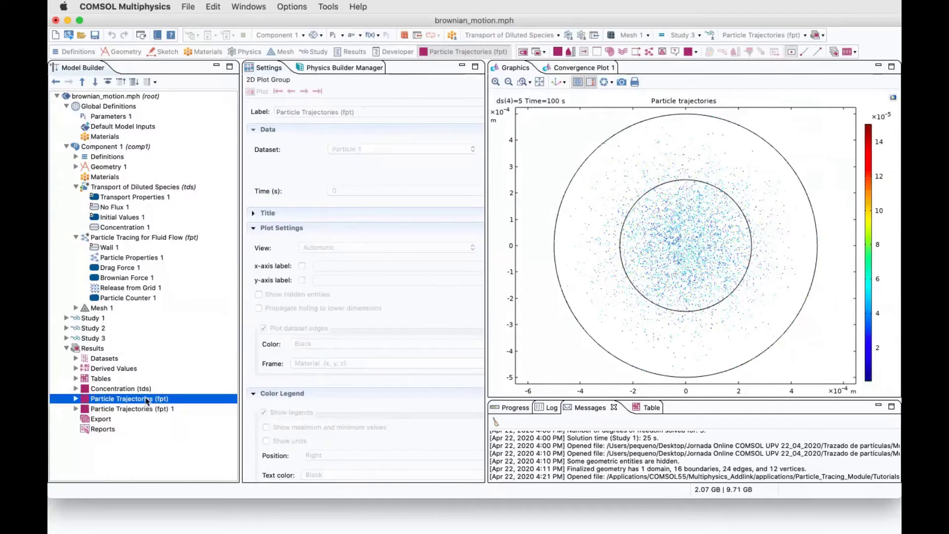
pyautogui.click(148, 408)
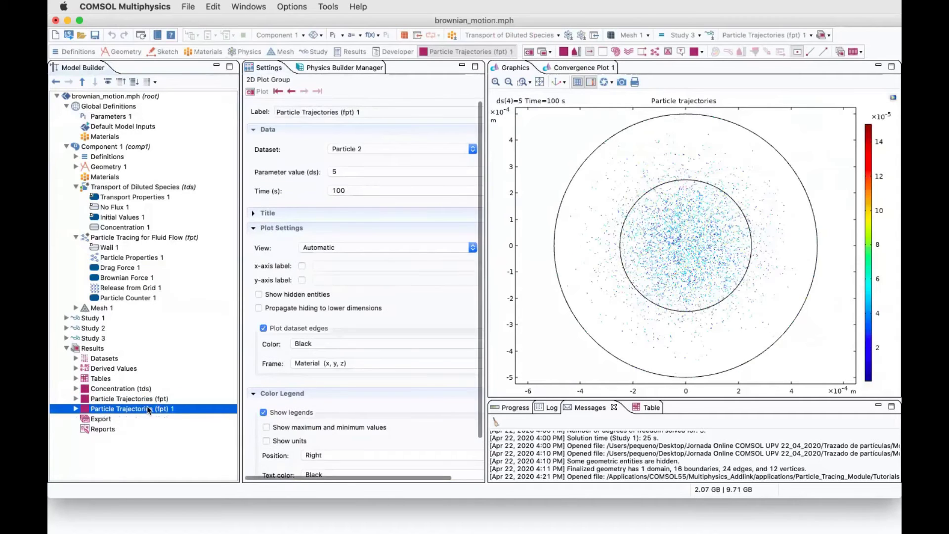
pyautogui.click(350, 170)
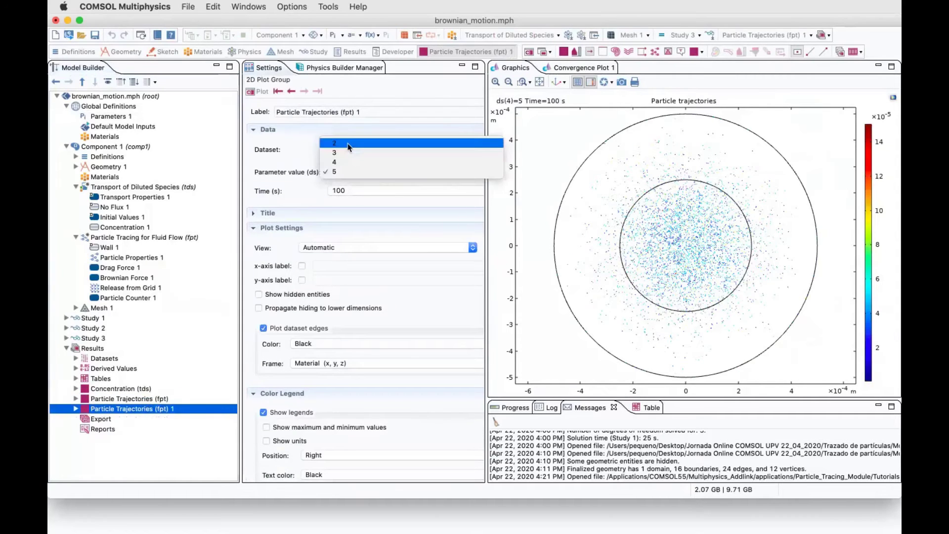
pyautogui.click(350, 147)
pyautogui.click(258, 93)
pyautogui.click(278, 91)
pyautogui.click(317, 91)
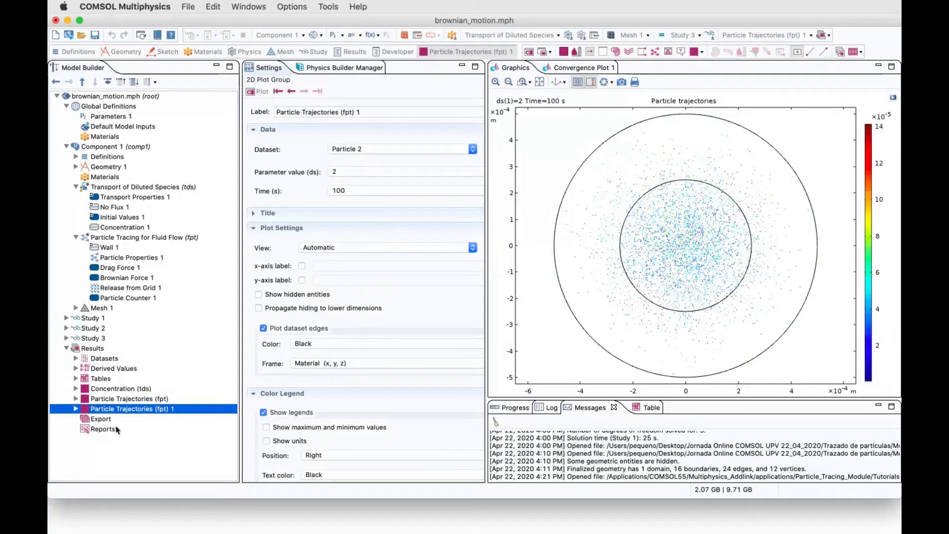
# - Compare the results stored in Table 1, Table 2 and Table 3, with the table area enlarged
pyautogui.click(75, 378)
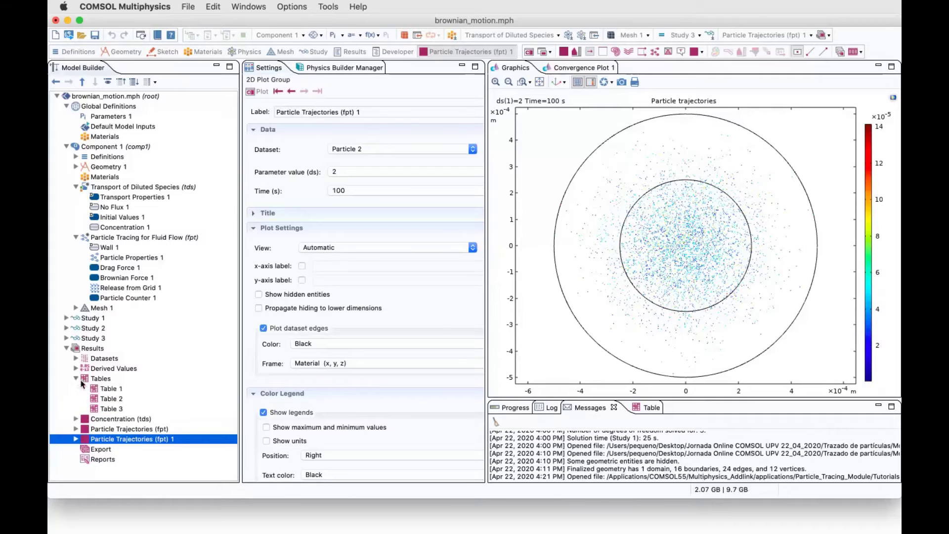
pyautogui.click(107, 388)
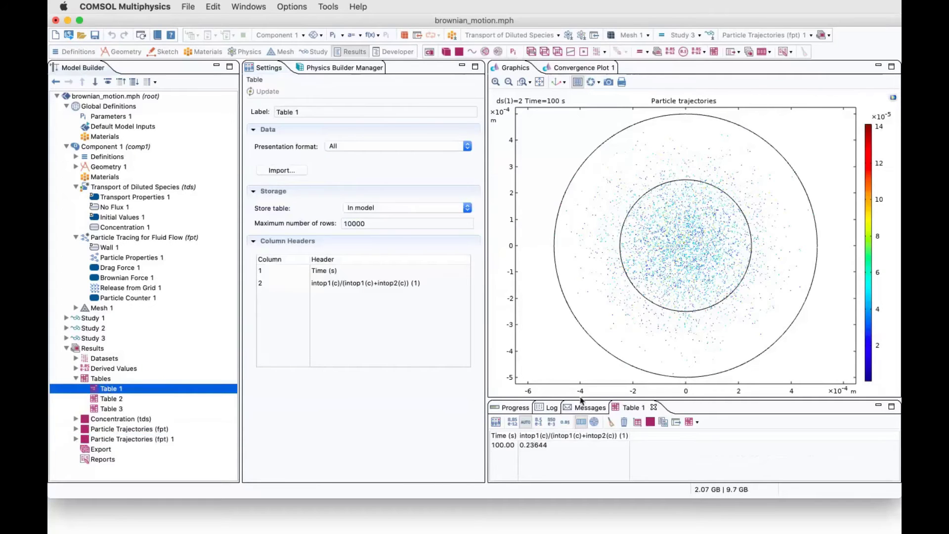
pyautogui.moveTo(580, 391); pyautogui.dragTo(574, 277)
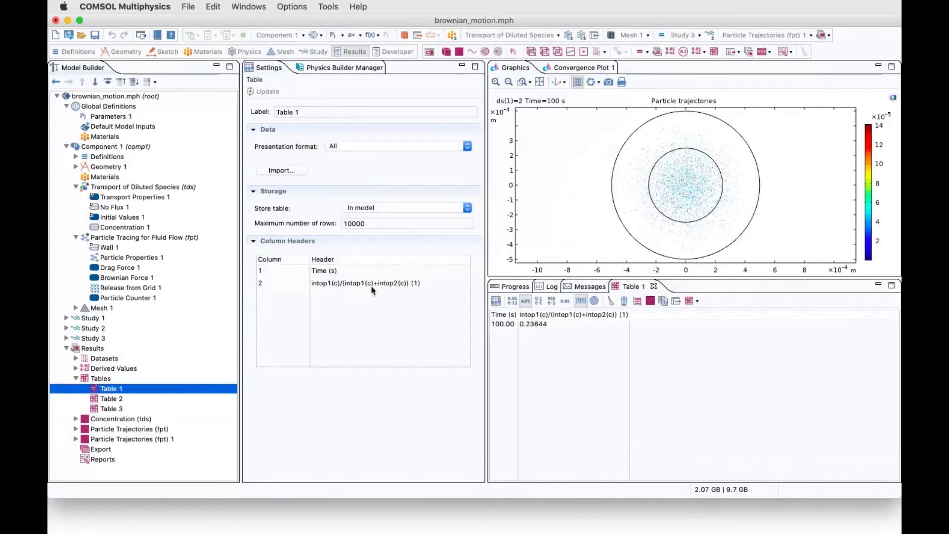
pyautogui.click(543, 326)
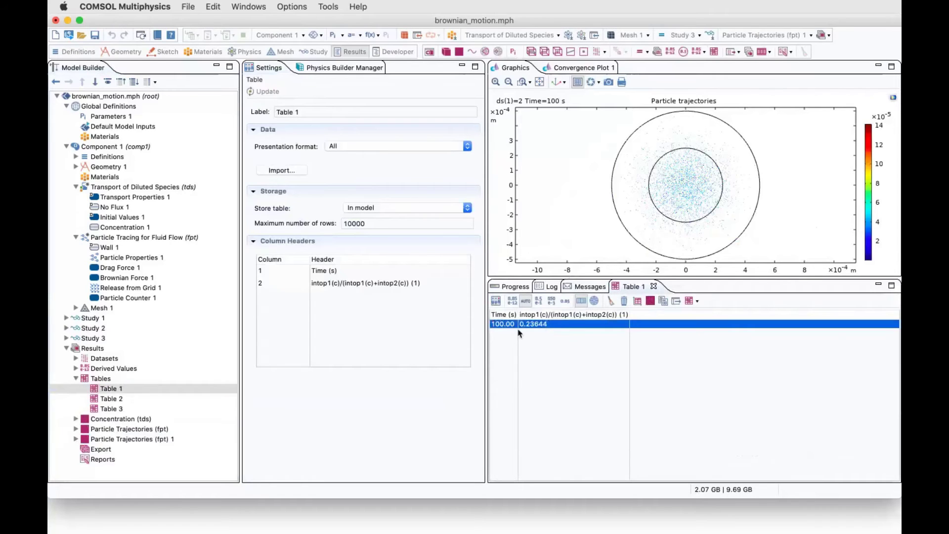
pyautogui.click(104, 400)
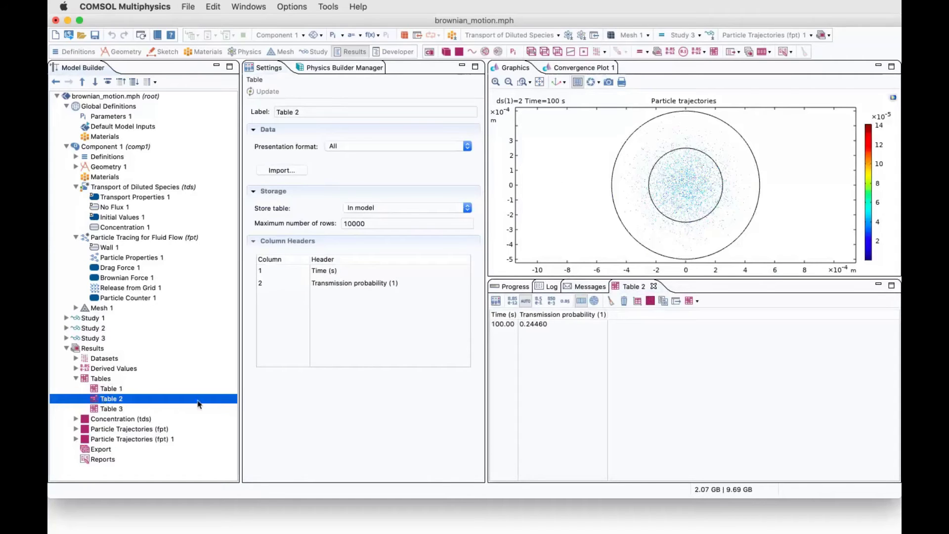
pyautogui.click(114, 410)
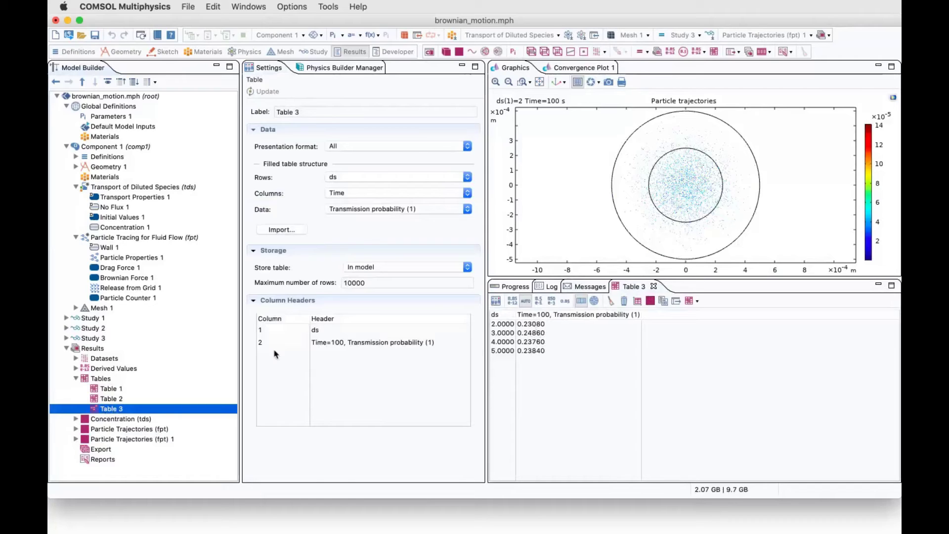
pyautogui.click(118, 389)
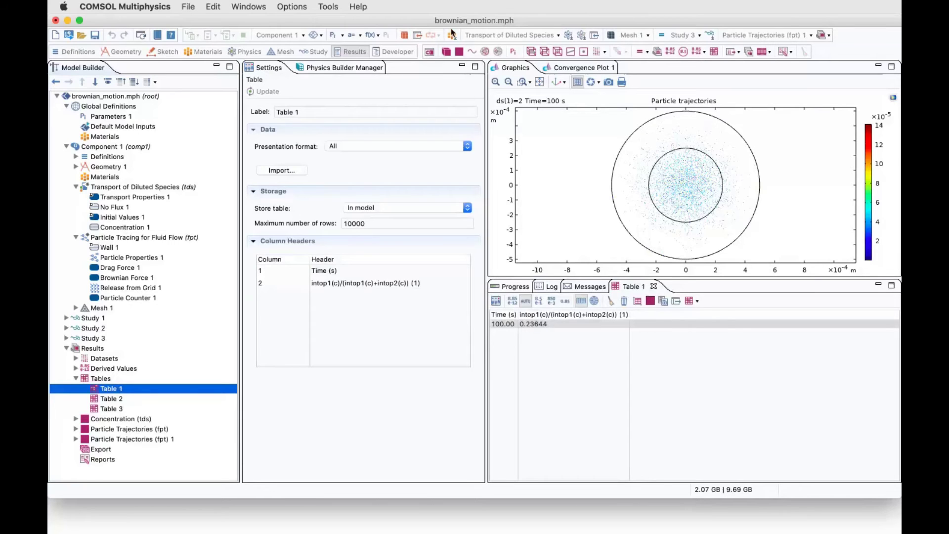
# - Review the forces available for Particle Tracing for Fluid Flow and inspect the Drag Force 1 and Brownian Force 1 settings
pyautogui.rightClick(105, 239)
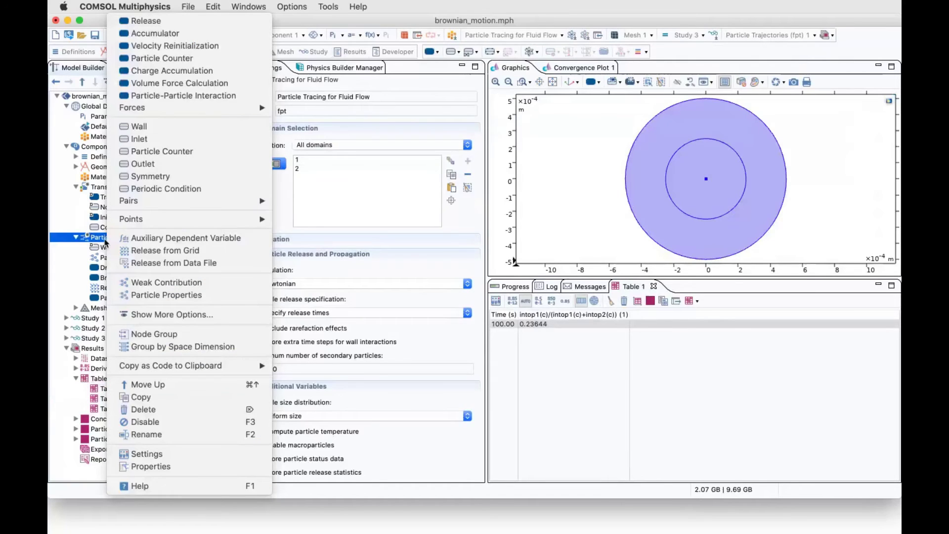
pyautogui.moveTo(192, 114)
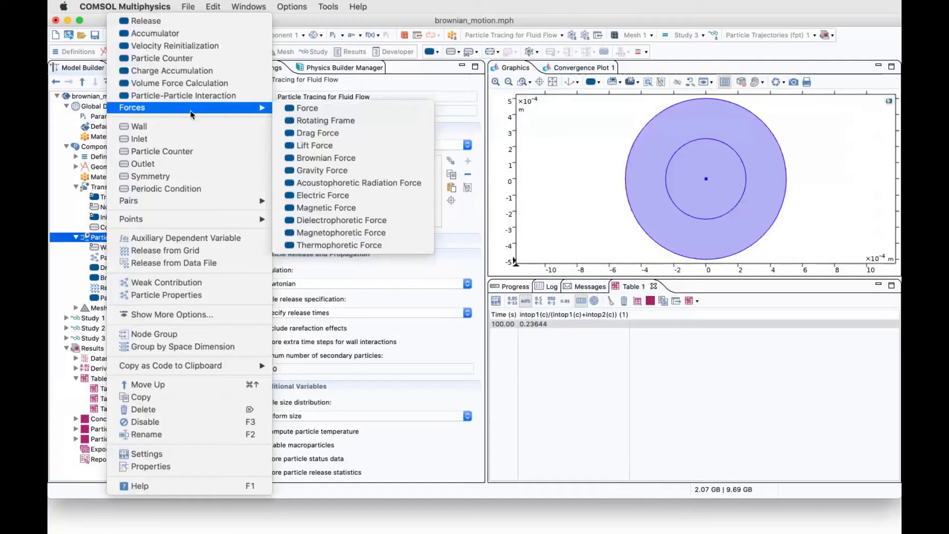
pyautogui.click(91, 238)
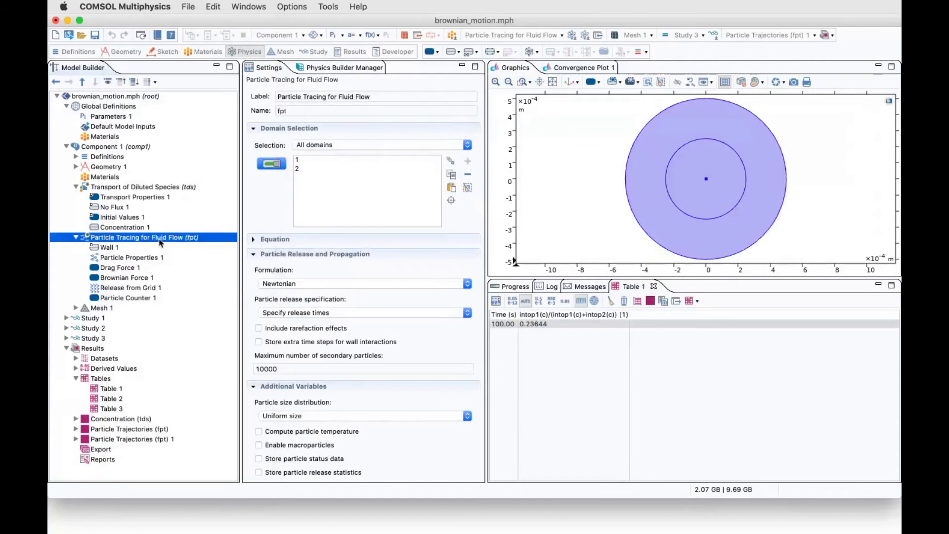
pyautogui.rightClick(148, 239)
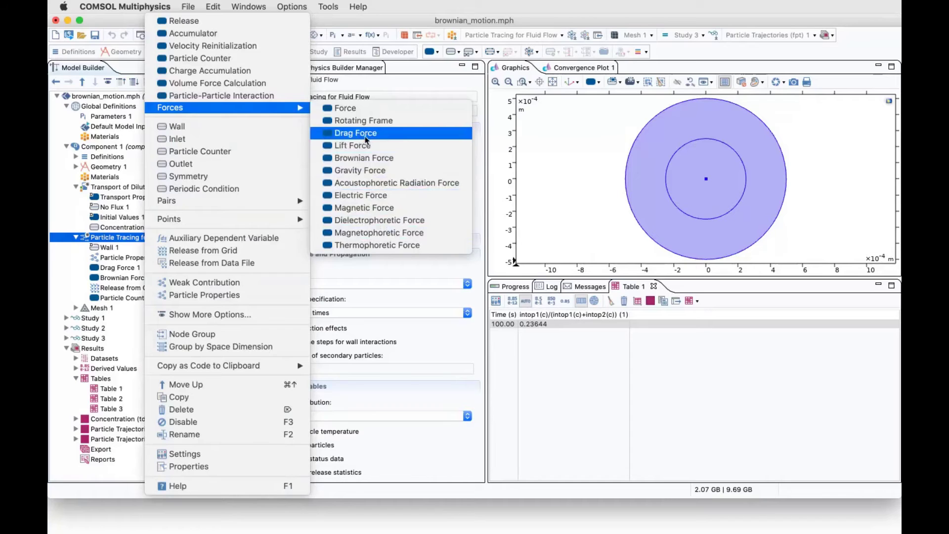
pyautogui.click(119, 268)
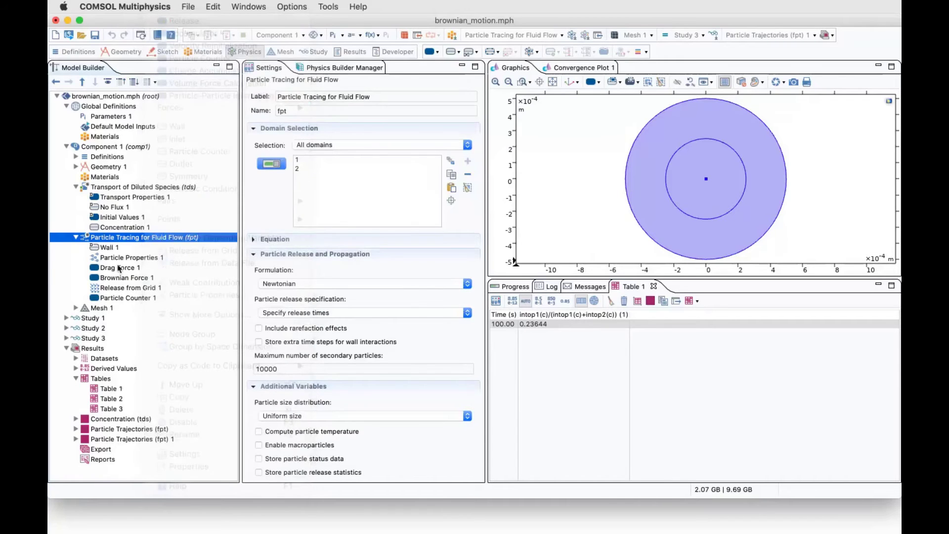
pyautogui.click(118, 269)
pyautogui.click(118, 279)
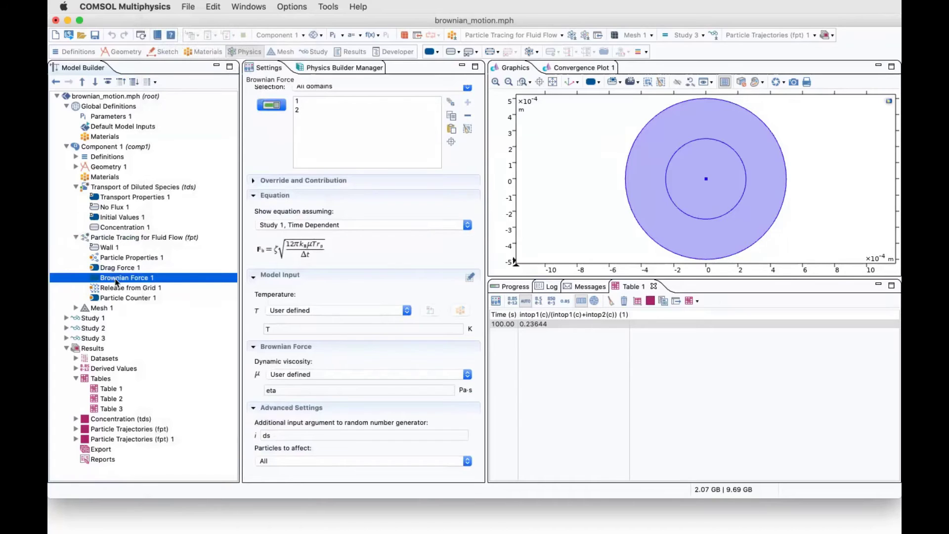
# - Examine the formulation options of the Particle Tracing for Fluid Flow interface, keeping Newtonian
pyautogui.click(109, 239)
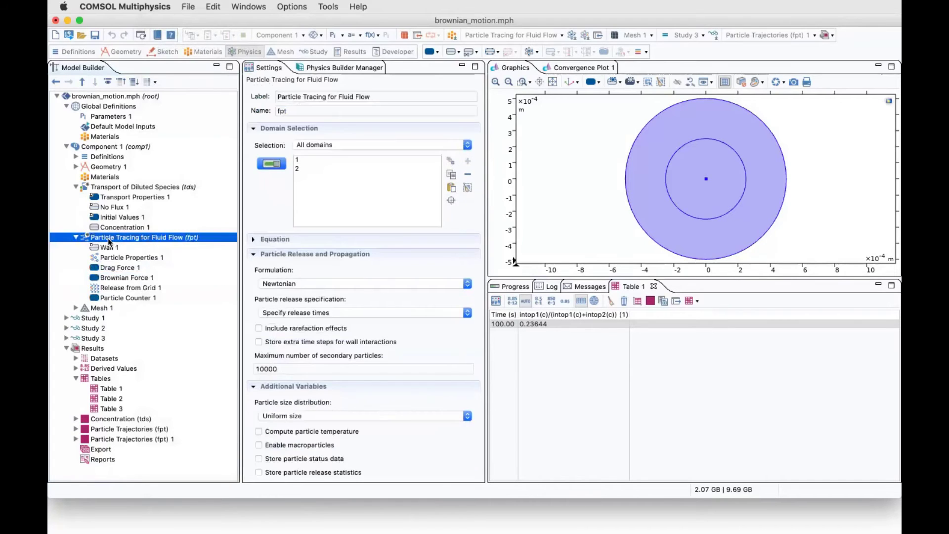
pyautogui.click(287, 283)
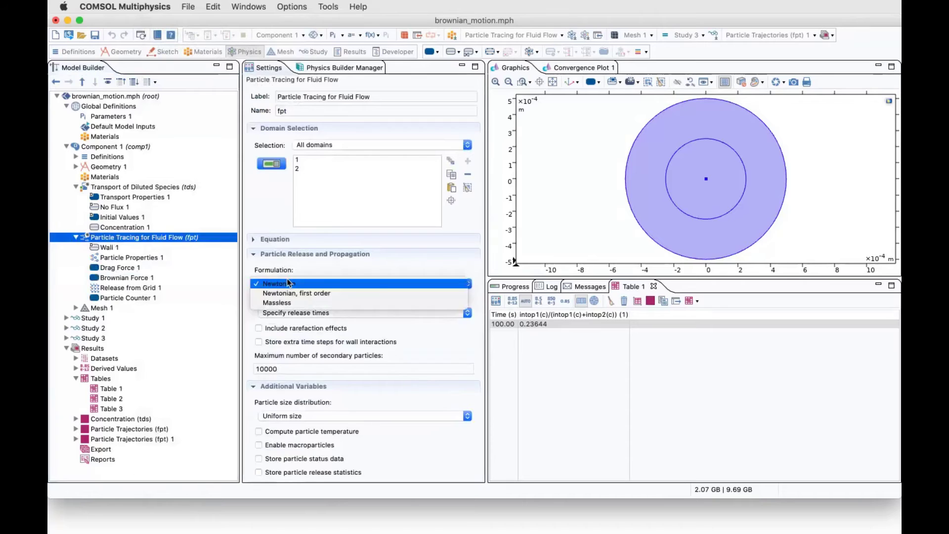
pyautogui.click(379, 284)
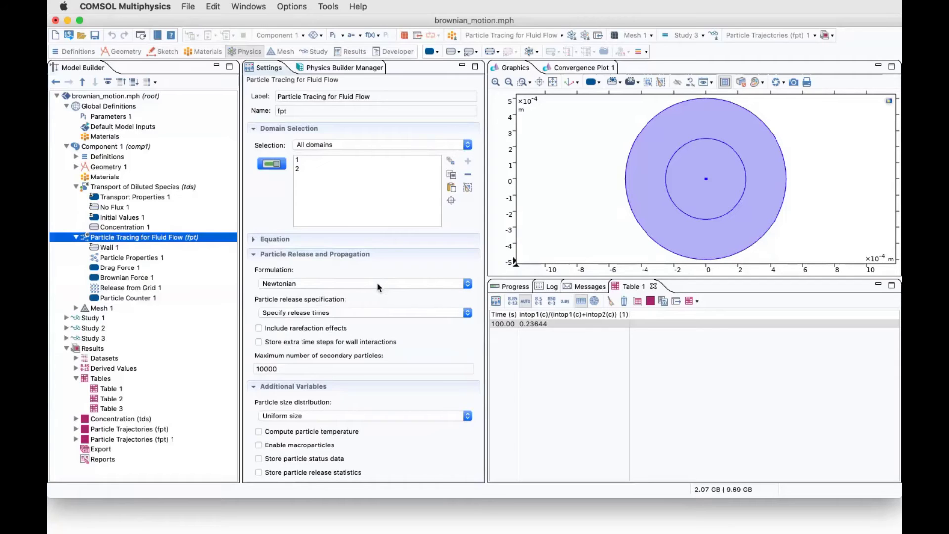
pyautogui.click(76, 237)
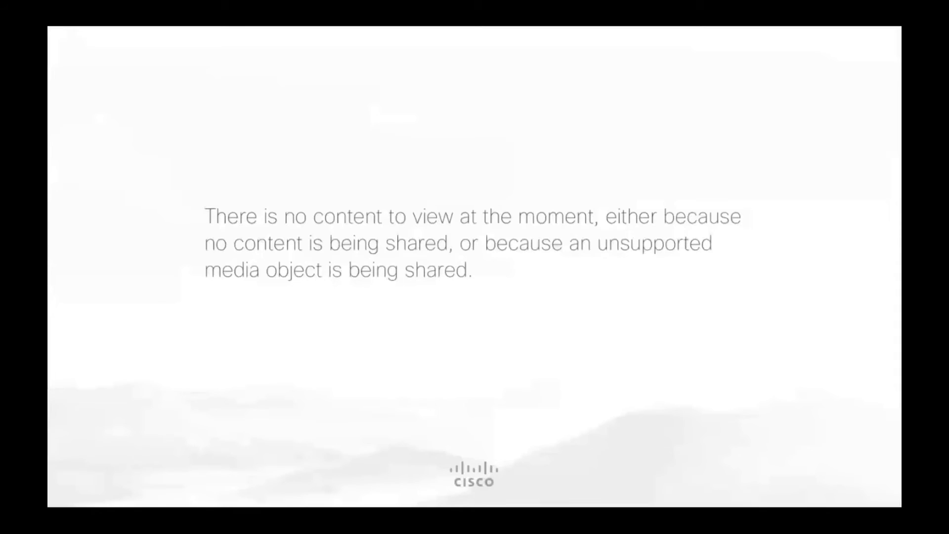
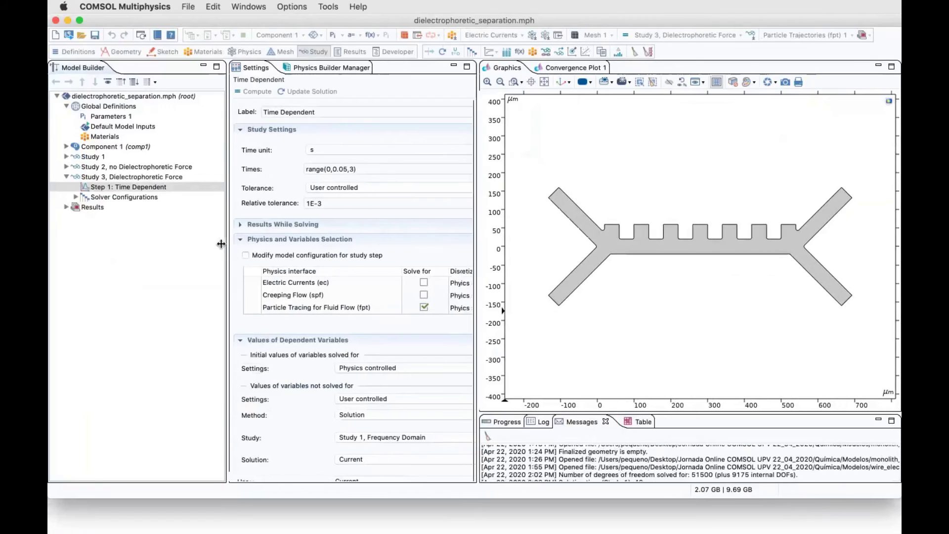
# - Expand Component 1 of the dielectrophoretic separation model and review the Particle Tracing for Fluid Flow interface with its nodes
pyautogui.click(736, 510)
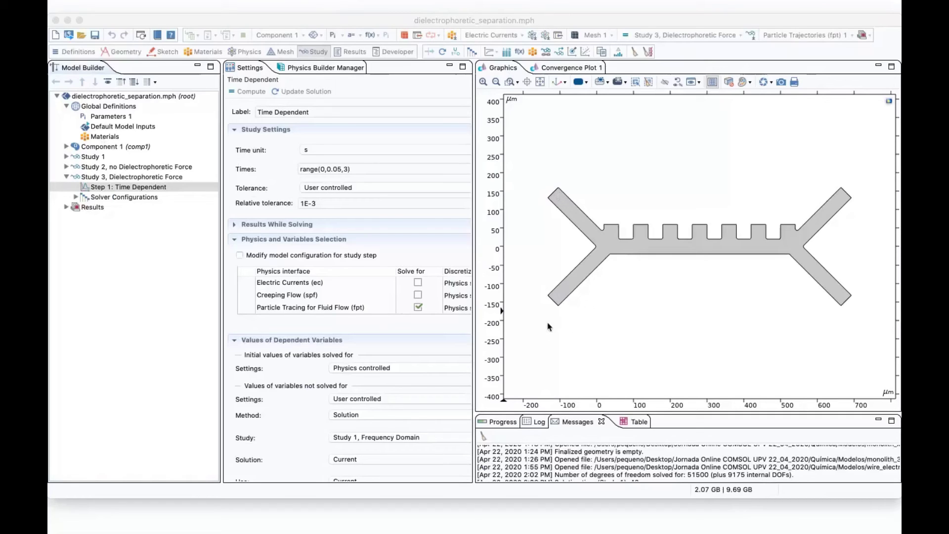
pyautogui.click(67, 147)
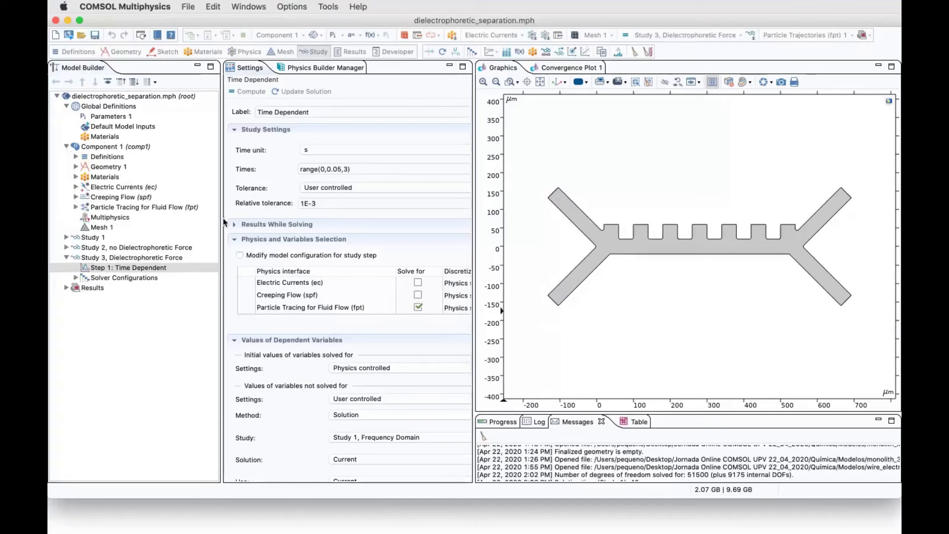
pyautogui.click(108, 208)
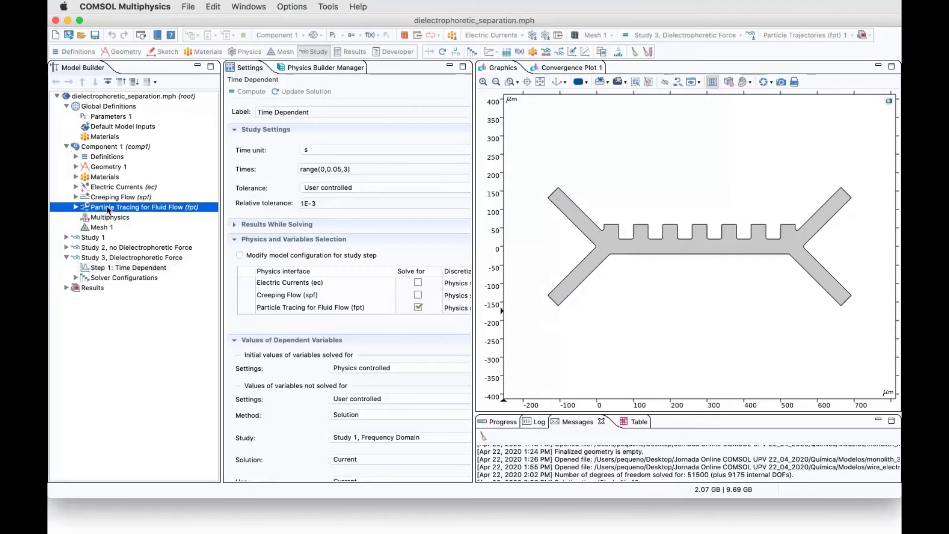
pyautogui.click(75, 207)
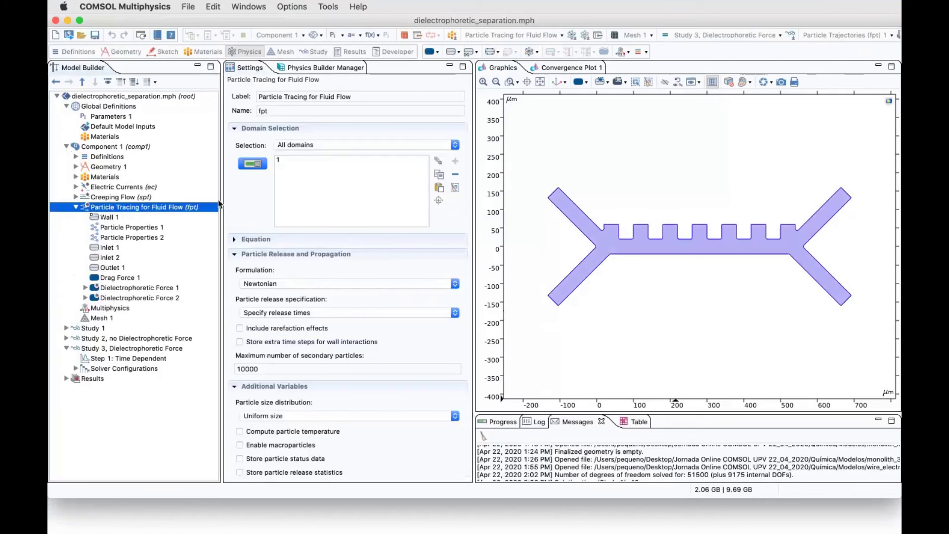
pyautogui.moveTo(228, 199); pyautogui.dragTo(241, 199)
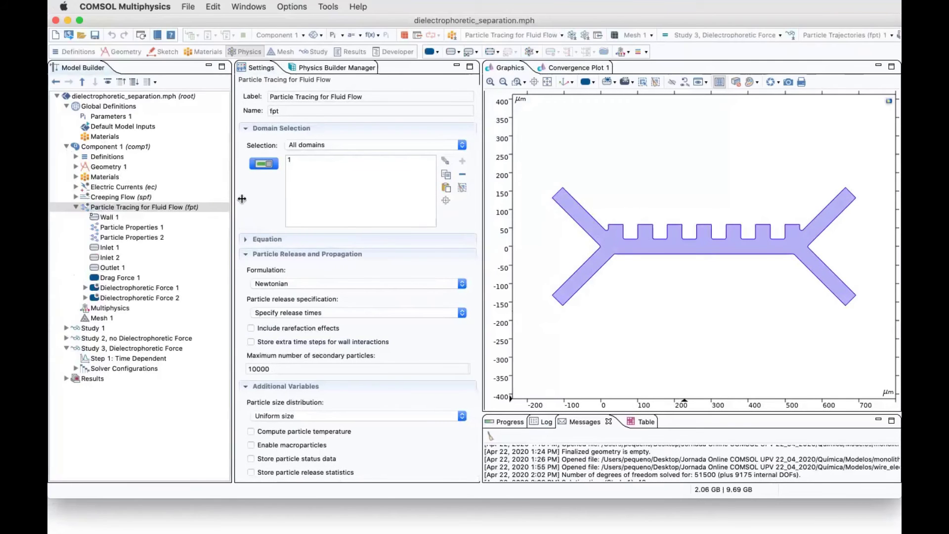
# - Expand the Creeping Flow interface and show its governing equations
pyautogui.click(76, 197)
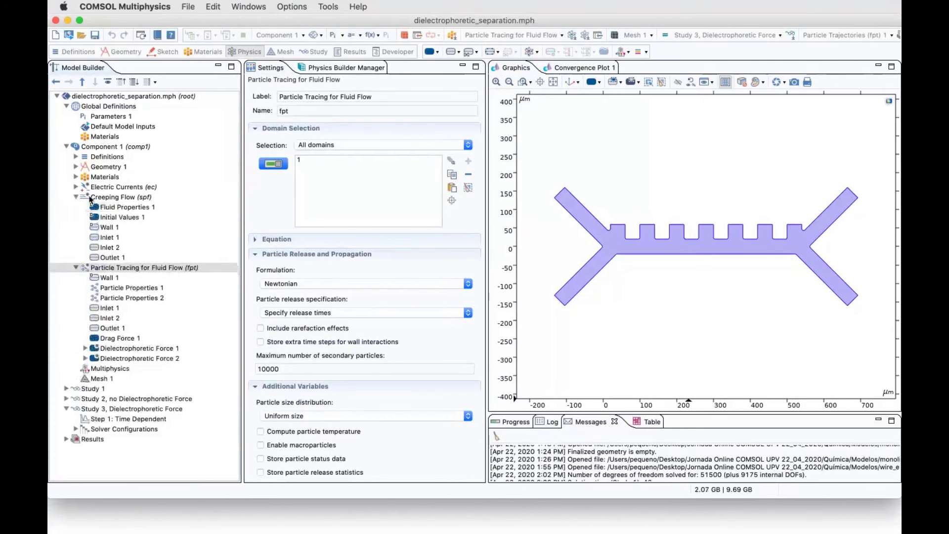
pyautogui.click(92, 198)
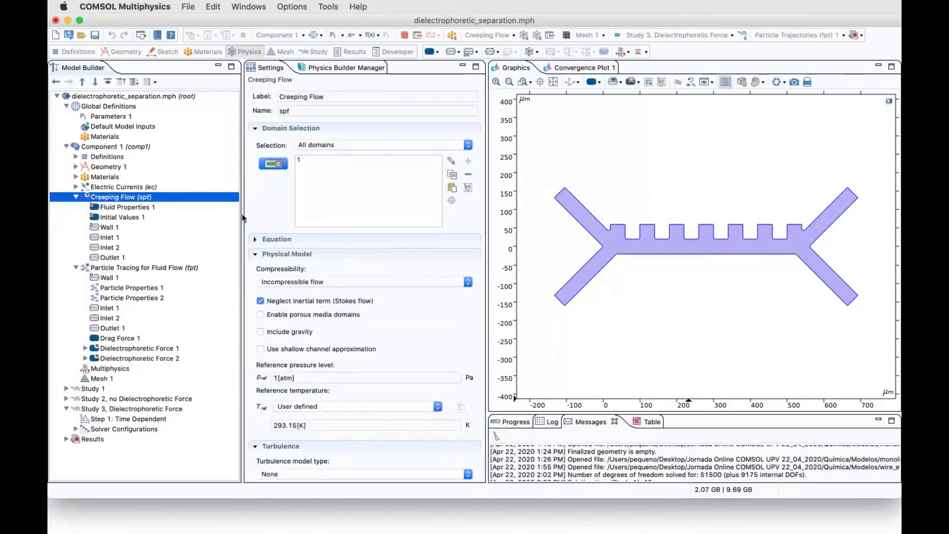
pyautogui.click(284, 240)
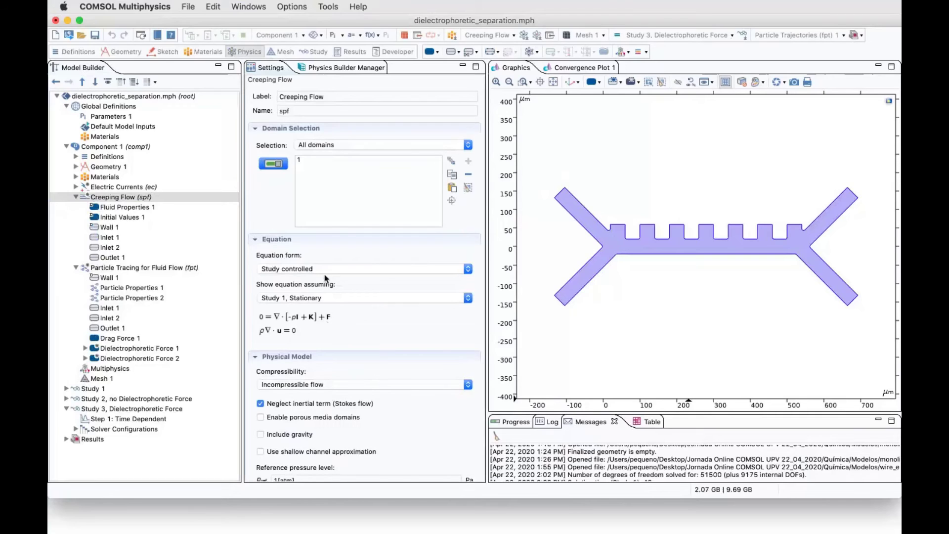
# - Expand the Electric Currents interface and inspect the boundaries and voltages of Electric Potential 1 and Electric Potential 2
pyautogui.click(77, 187)
pyautogui.click(102, 188)
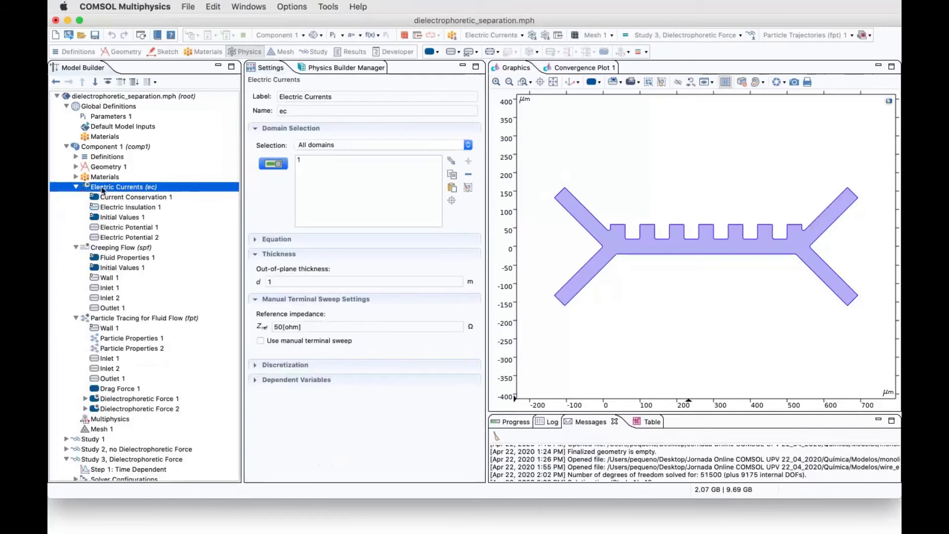
pyautogui.click(111, 227)
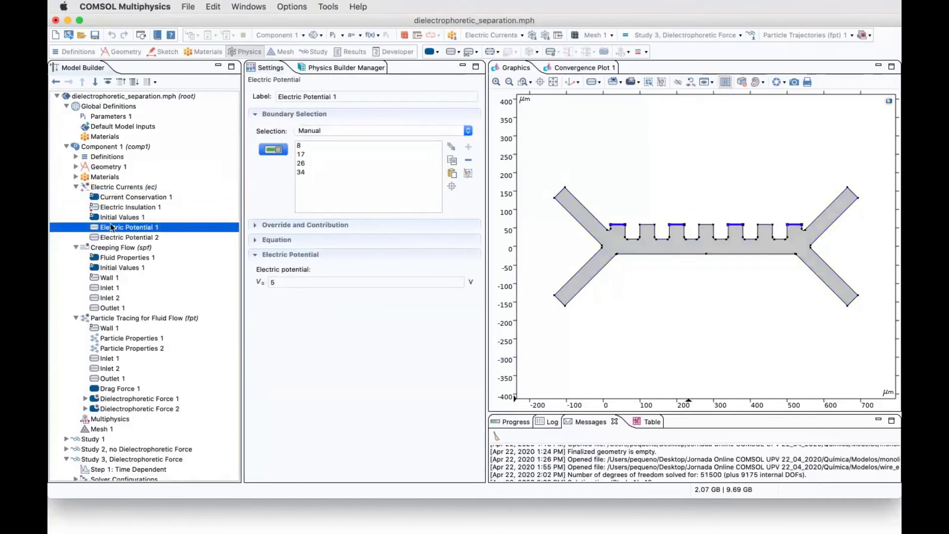
pyautogui.click(136, 237)
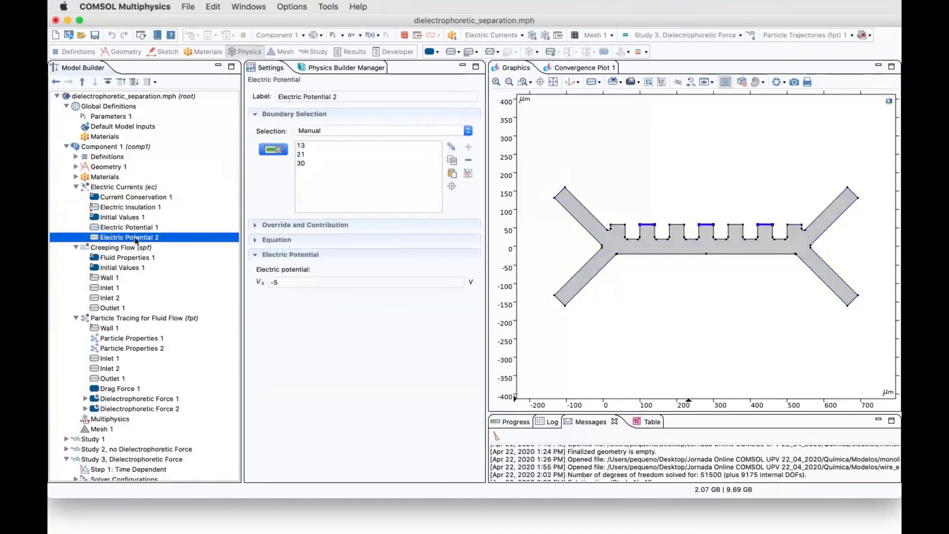
pyautogui.click(136, 228)
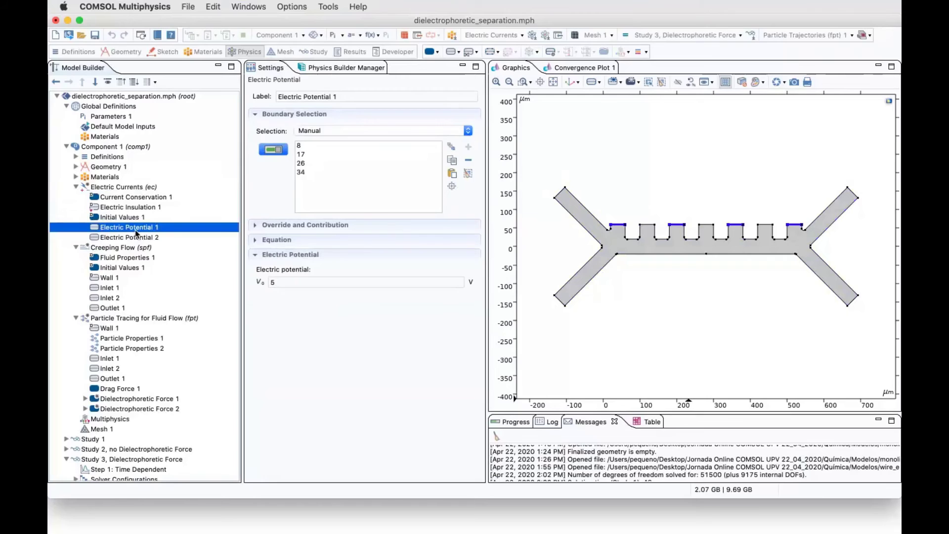
# - Expand Study 1, Study 2 and the Results node, and examine which physics the Stationary step of Study 1 solves
pyautogui.click(66, 439)
pyautogui.scroll(-3, 148, 424)
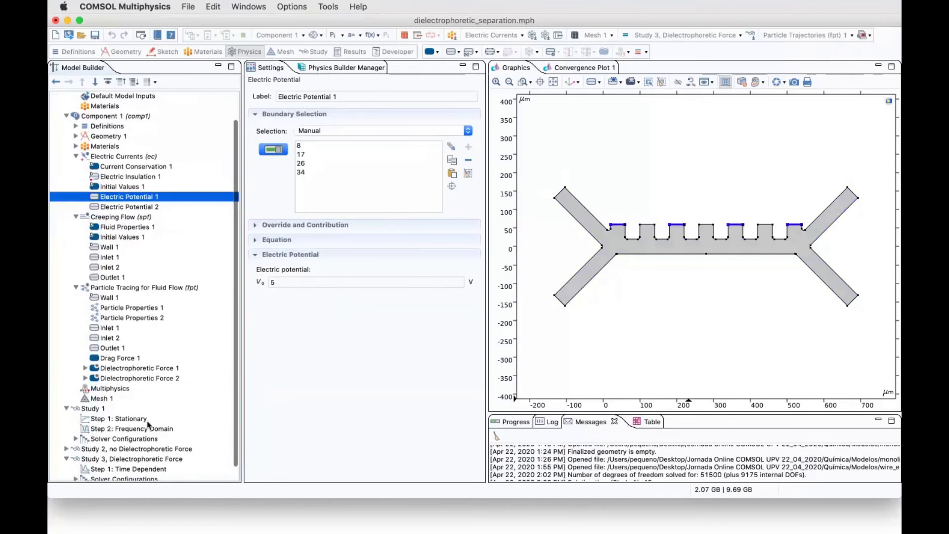
pyautogui.scroll(-2, 148, 424)
pyautogui.click(66, 434)
pyautogui.scroll(-2, 74, 435)
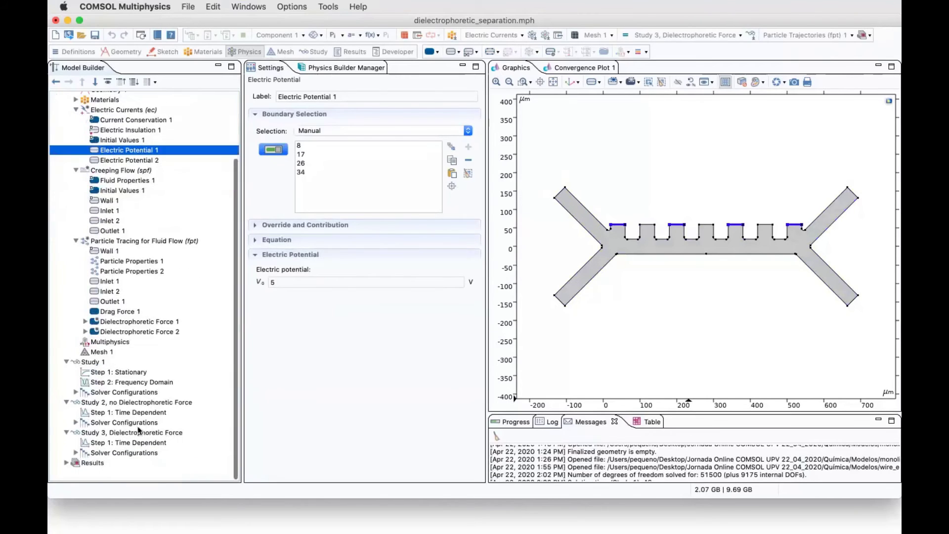
pyautogui.click(66, 475)
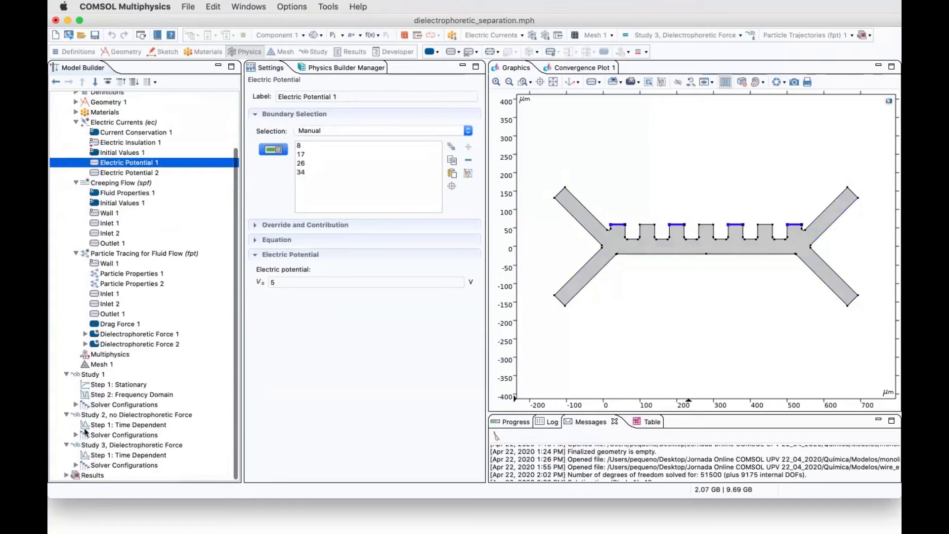
pyautogui.scroll(-1, 139, 369)
pyautogui.scroll(-5, 139, 370)
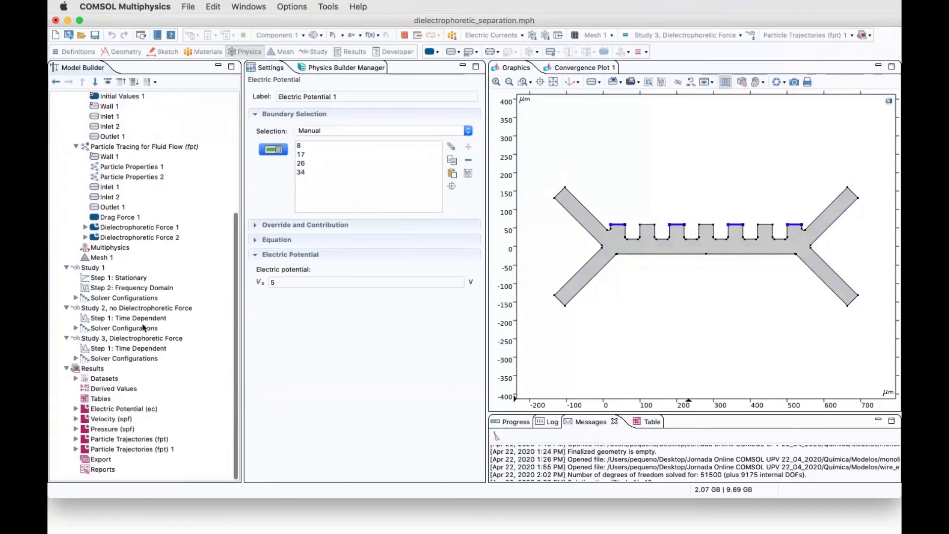
pyautogui.click(129, 284)
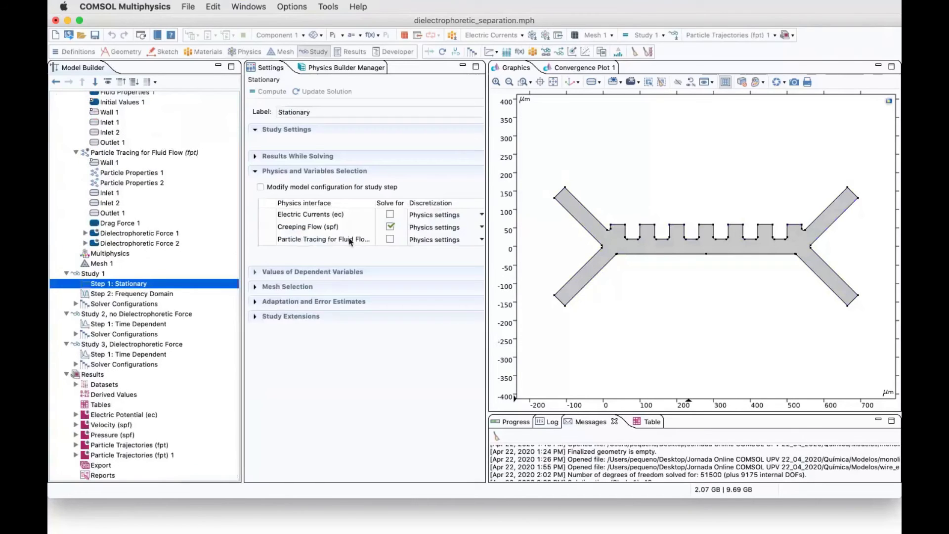
# - Examine the Frequency Domain step of Study 1 and the Time Dependent step of Study 2, including which physics each solves
pyautogui.click(147, 295)
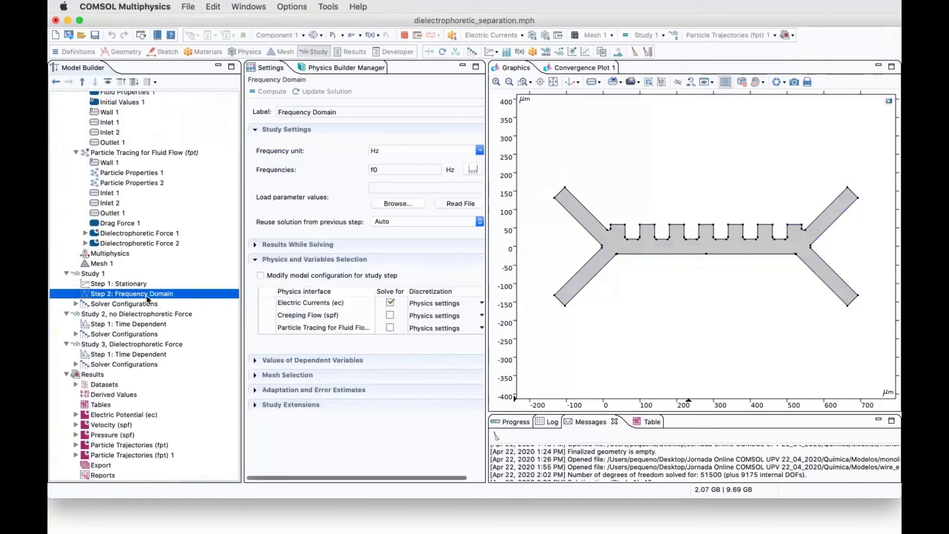
pyautogui.click(131, 325)
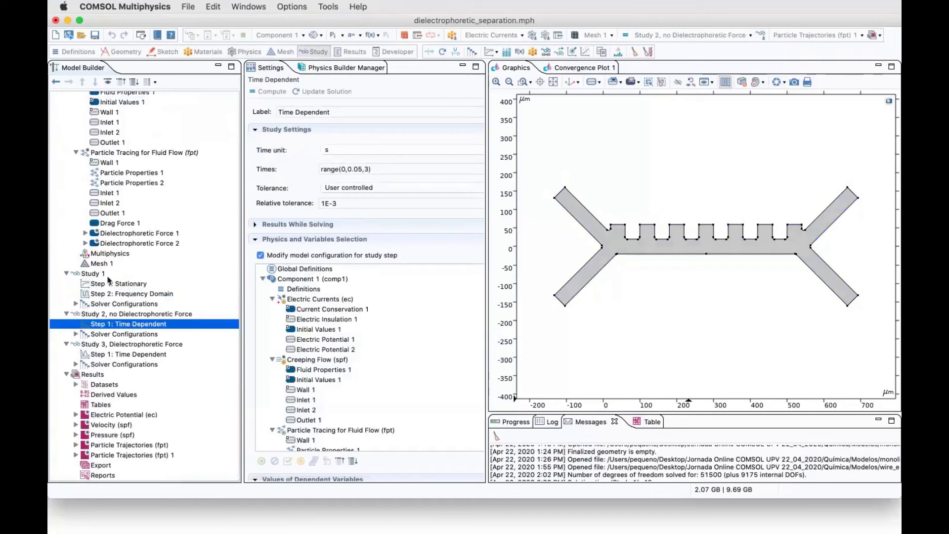
# - Expand Geometry 1, build the geometry up to Rectangle 1, and view the stage with Rectangle 2
pyautogui.scroll(6, 120, 297)
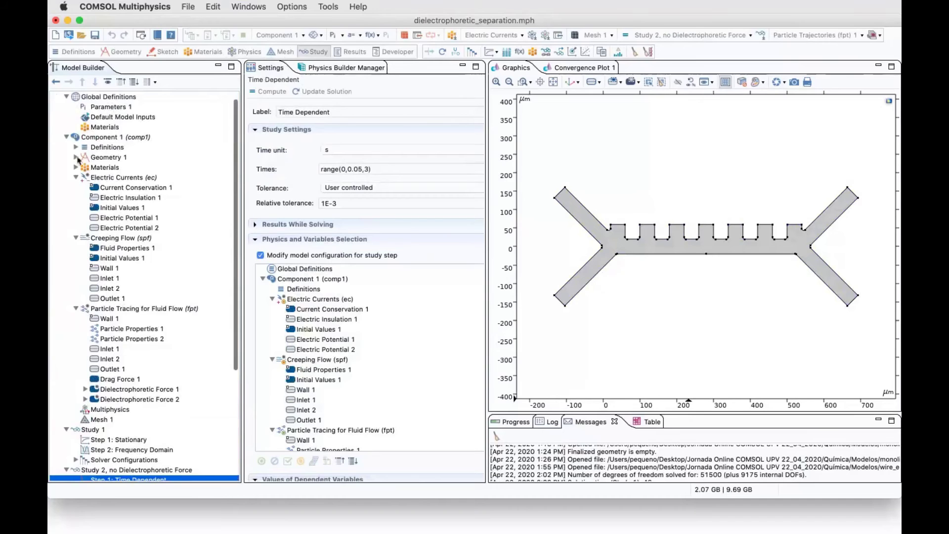
pyautogui.click(76, 158)
pyautogui.click(119, 167)
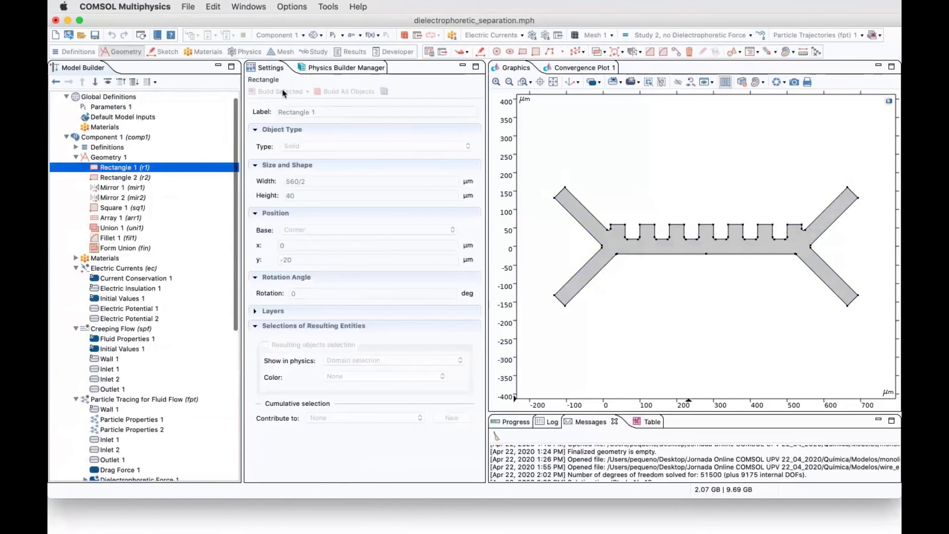
pyautogui.click(285, 92)
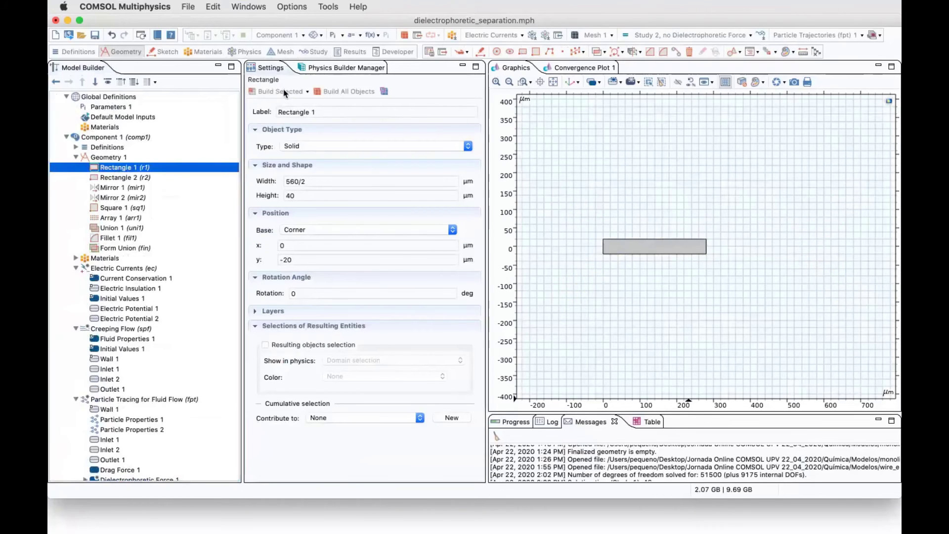
pyautogui.click(114, 177)
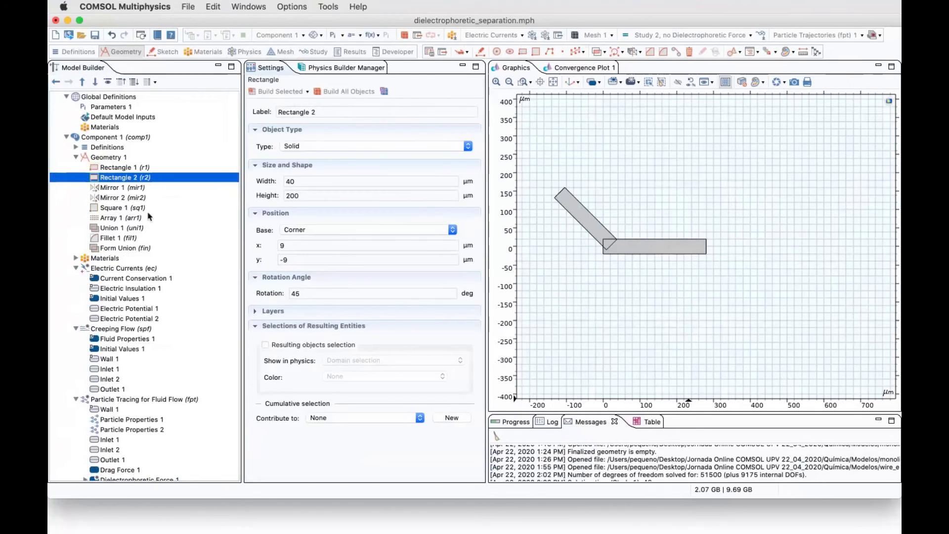
# - Build the geometry stage by stage through Mirror 1 and Mirror 2 to show how the channel arms are reflected
pyautogui.click(113, 188)
pyautogui.click(286, 93)
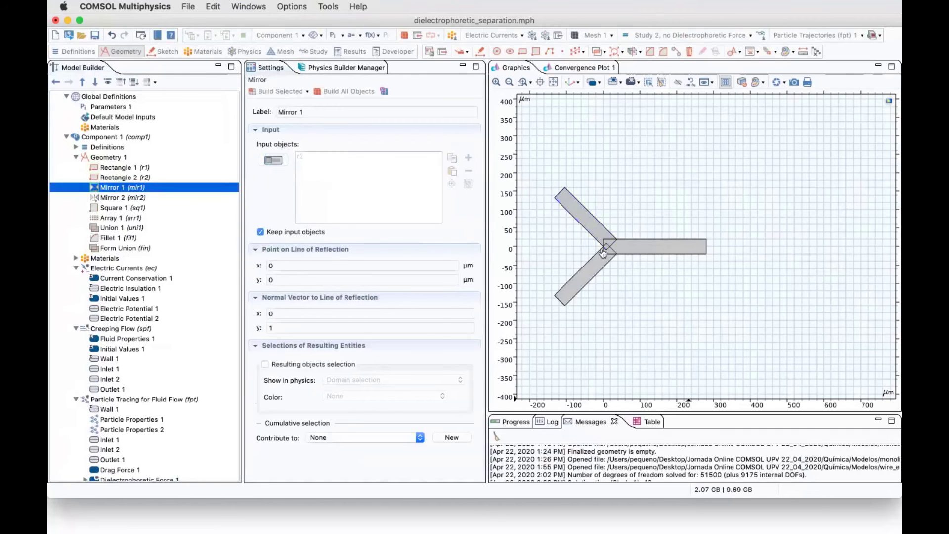
pyautogui.click(121, 198)
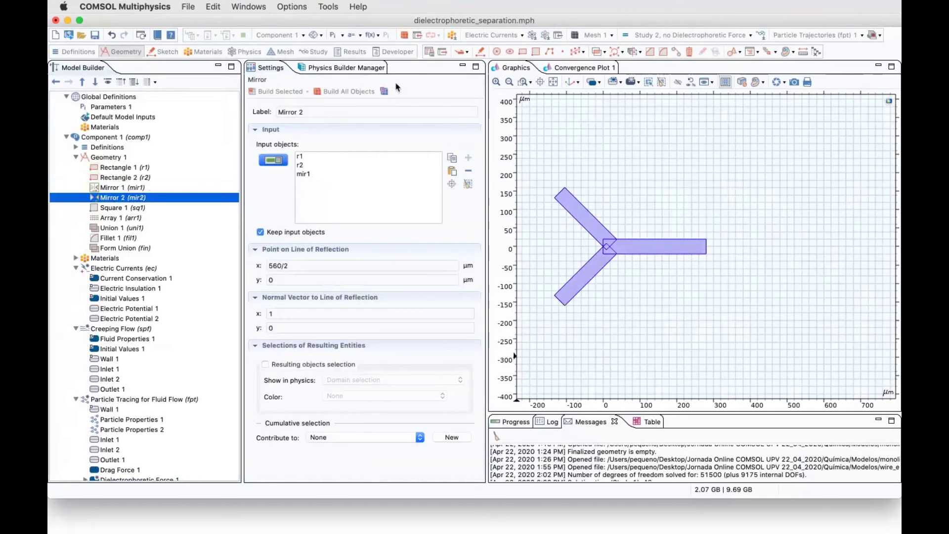
pyautogui.click(285, 91)
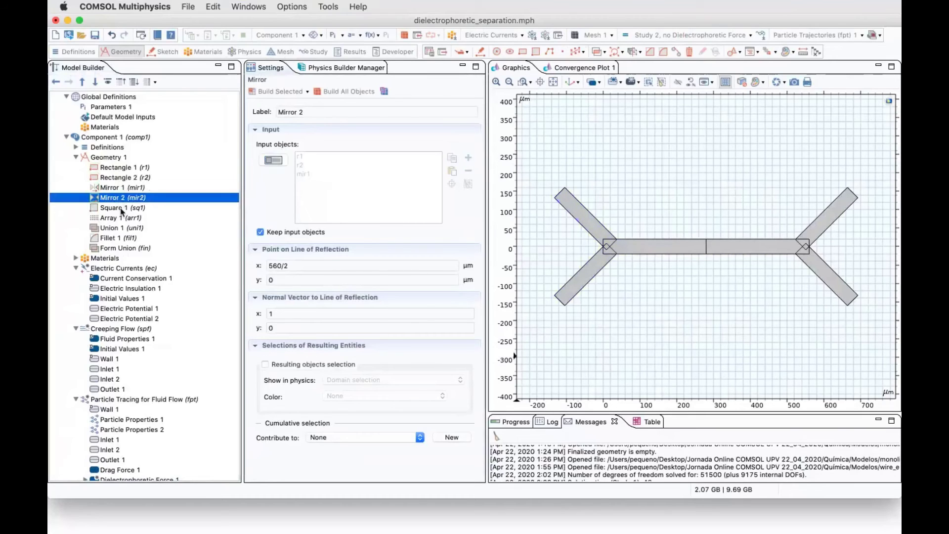
# - View the Square 1 stage and build the geometry up to Array 1 to show the row of squares along the channel
pyautogui.click(121, 209)
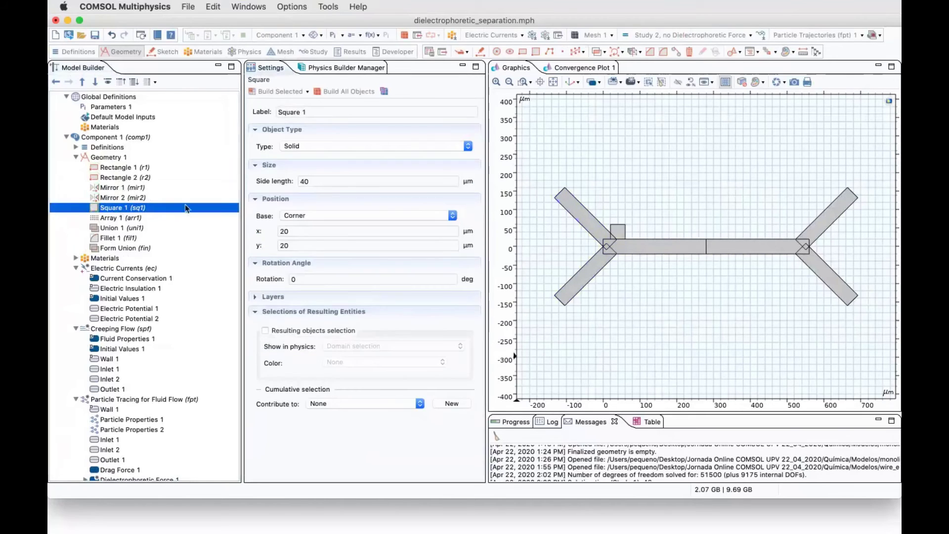
pyautogui.click(118, 218)
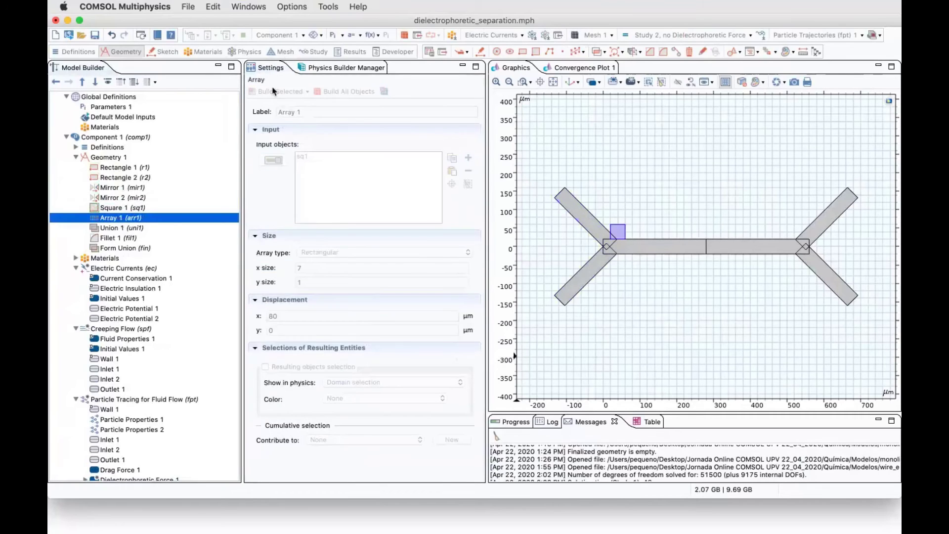
pyautogui.click(274, 91)
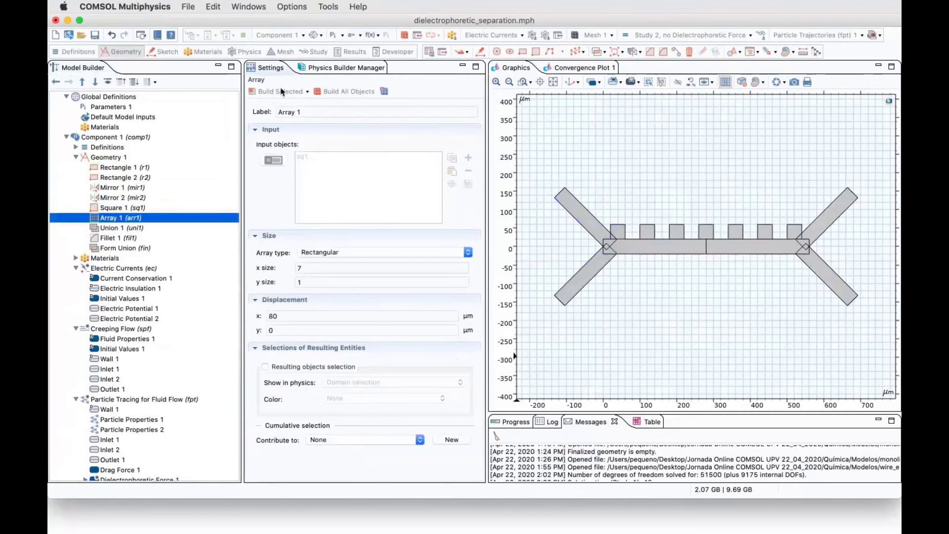
# - Build all geometry objects and build the sequence up to Union 1 to show the merged channel outline
pyautogui.click(351, 93)
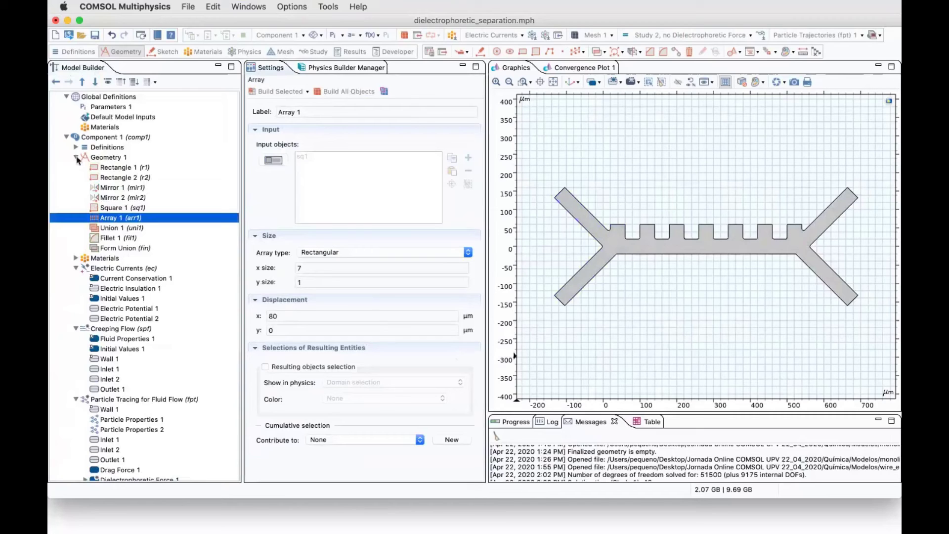
pyautogui.click(106, 238)
pyautogui.click(111, 228)
pyautogui.click(284, 92)
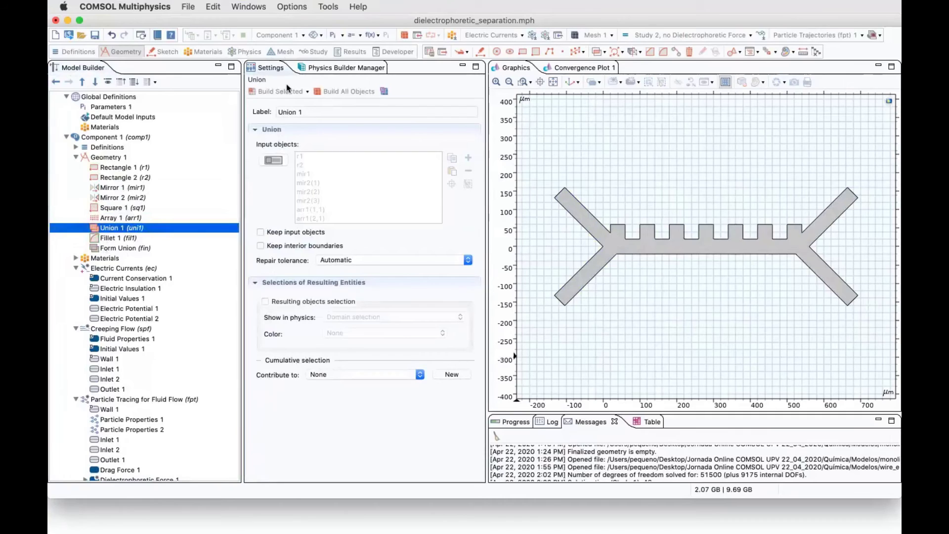
# - Build the geometry up to Fillet 1 and inspect the rounded channel corners up close
pyautogui.click(115, 239)
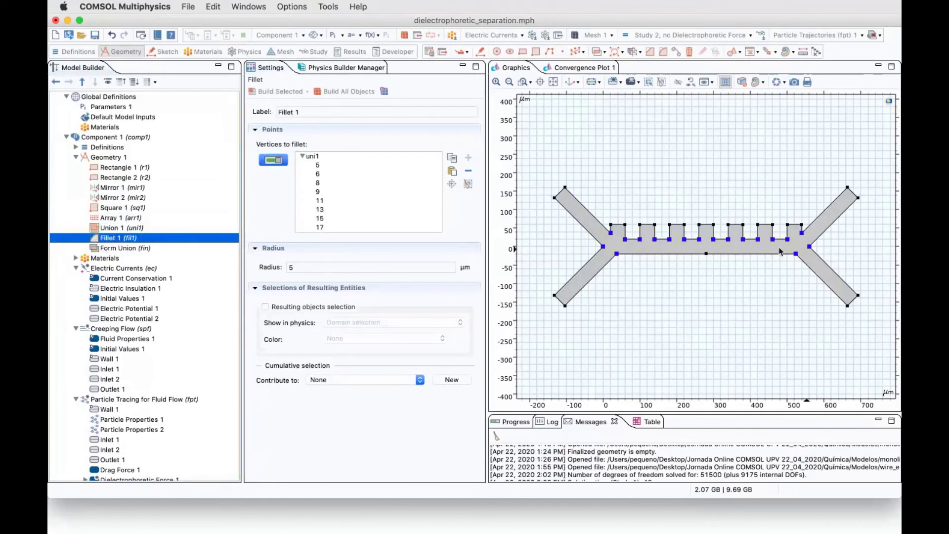
pyautogui.click(260, 91)
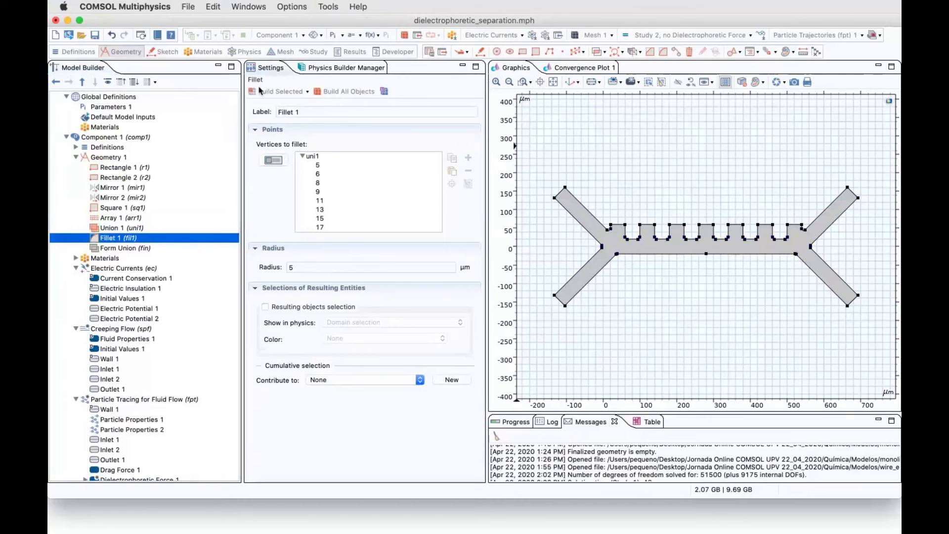
pyautogui.click(496, 82)
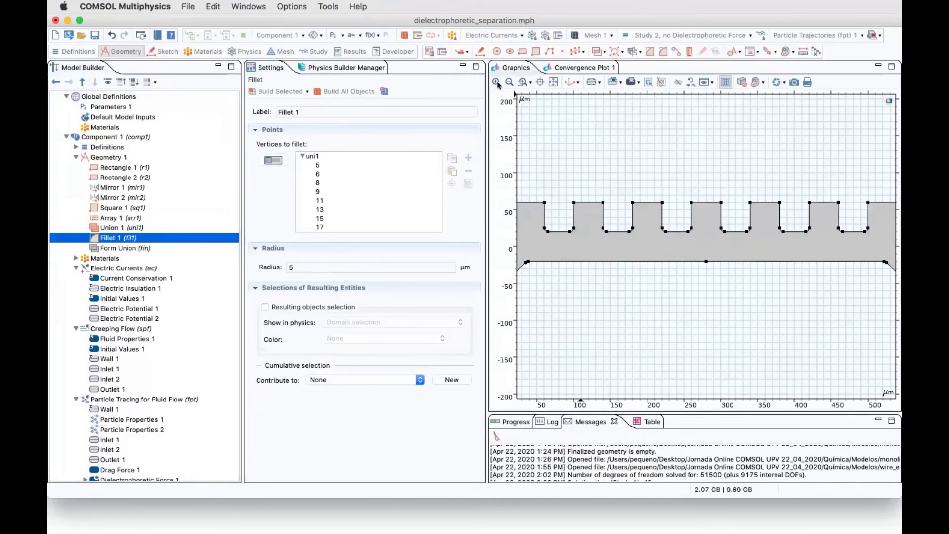
pyautogui.scroll(5, 563, 177)
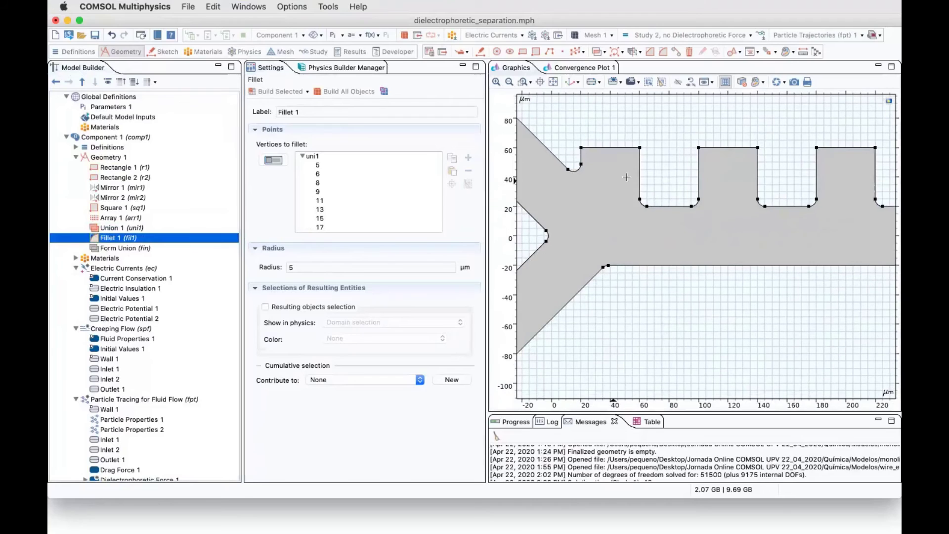
pyautogui.click(553, 82)
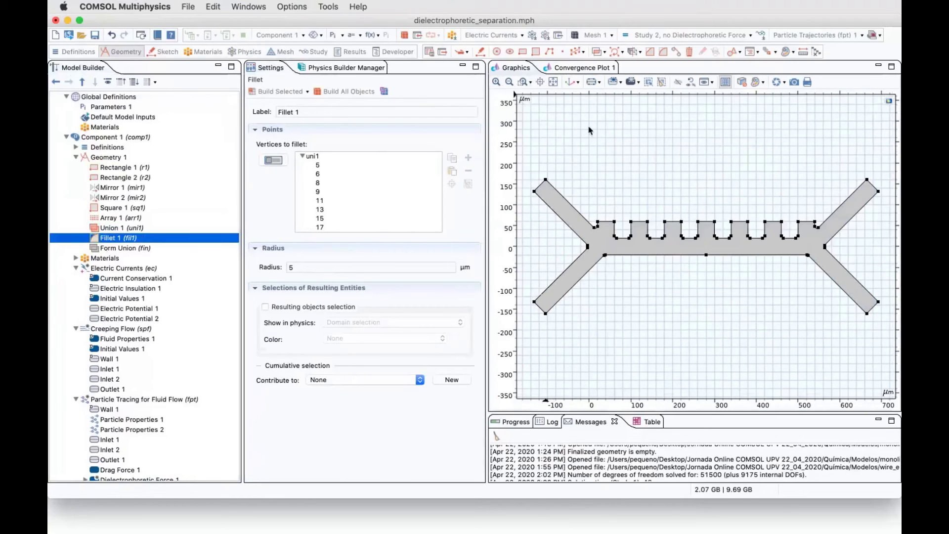
# - Collapse Geometry 1 and check the contents of the Definitions node
pyautogui.click(76, 158)
pyautogui.click(75, 148)
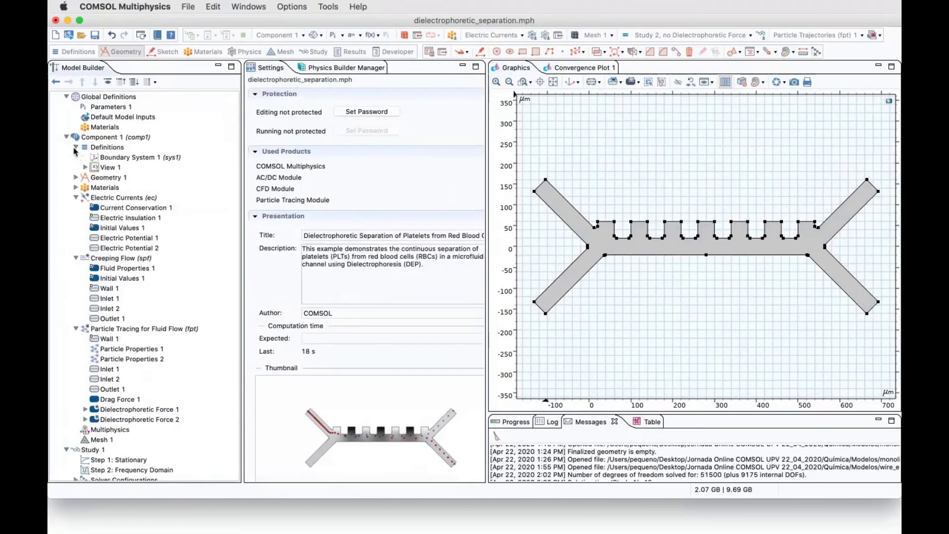
pyautogui.click(76, 147)
# - Show the Parameters 1 table with a wider settings area and review its full list of parameters
pyautogui.click(109, 107)
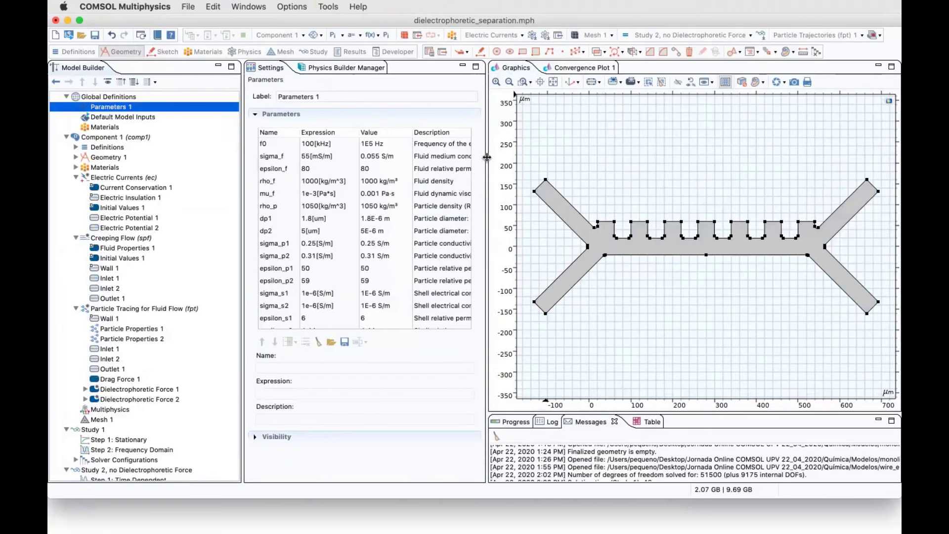
pyautogui.moveTo(486, 157); pyautogui.dragTo(588, 157)
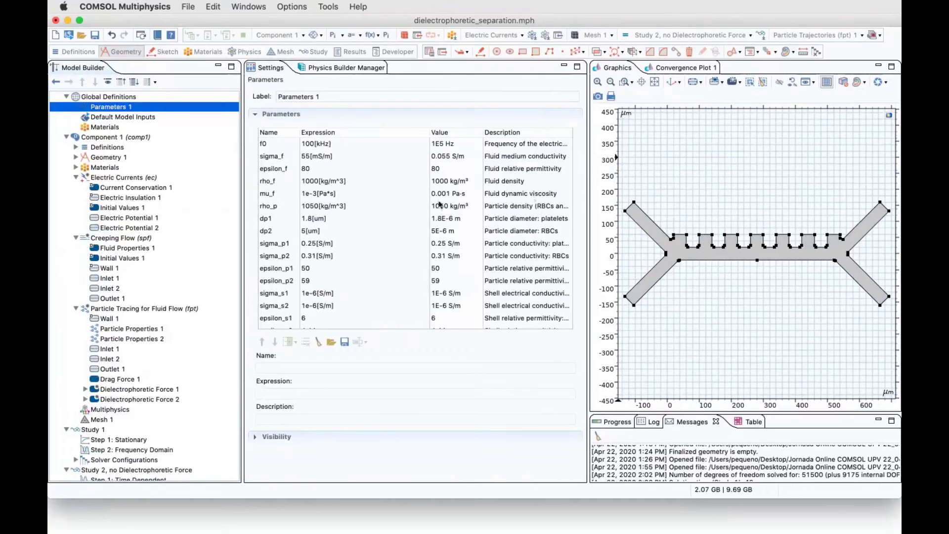
pyautogui.scroll(-1, 471, 207)
pyautogui.scroll(-3, 472, 207)
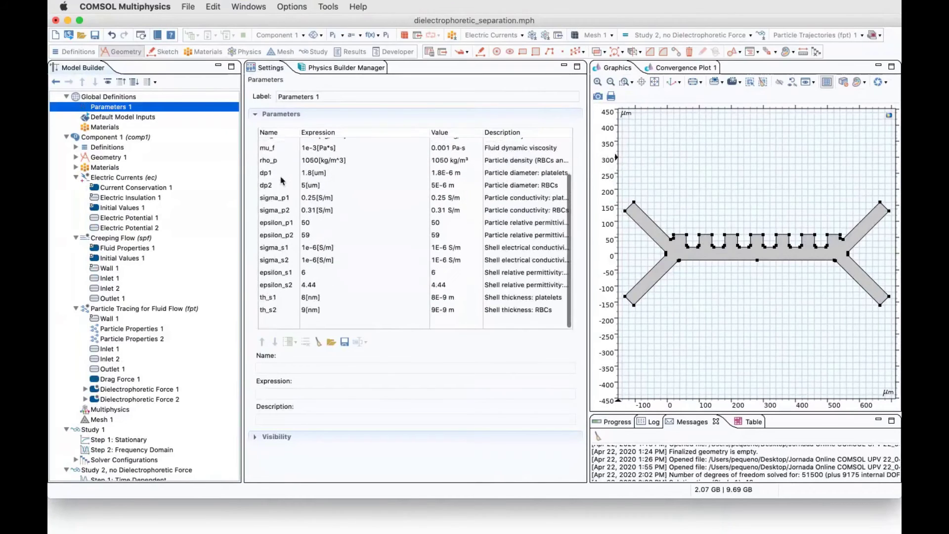
pyautogui.scroll(5, 272, 191)
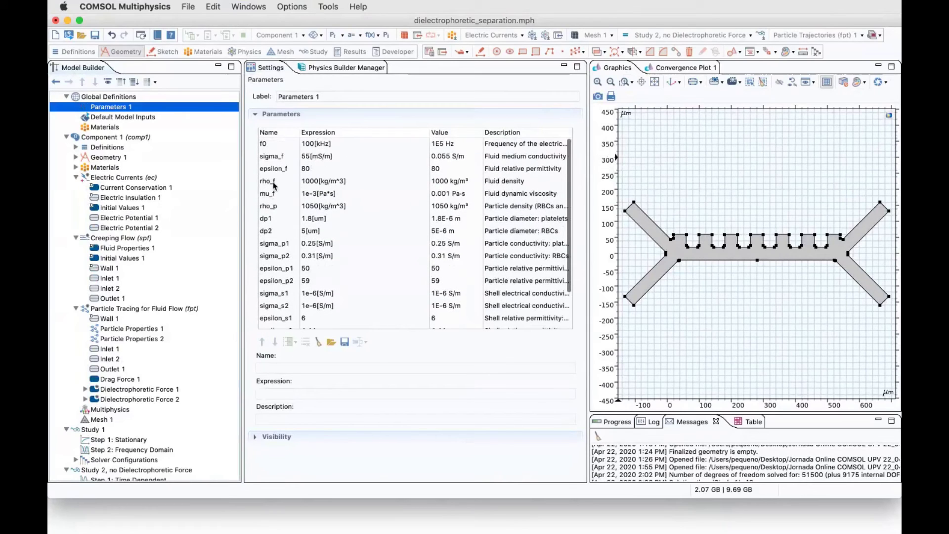
# - Inspect the particle diameter parameters dp1 for platelets and dp2 for RBCs
pyautogui.click(273, 220)
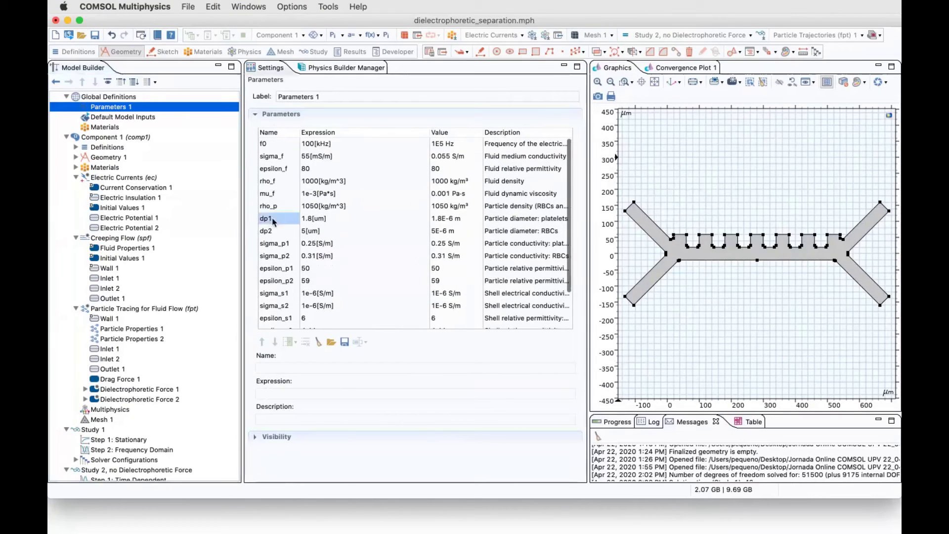
pyautogui.click(323, 221)
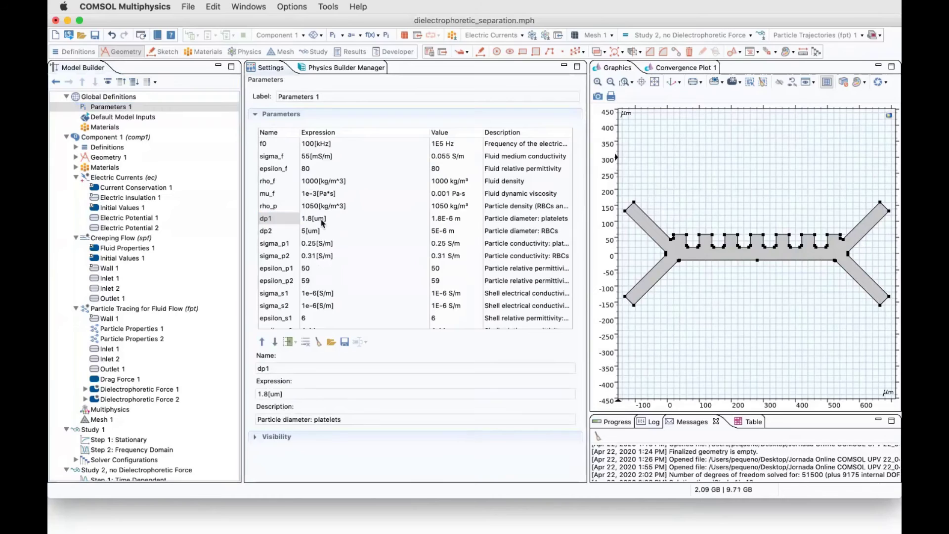
pyautogui.click(285, 232)
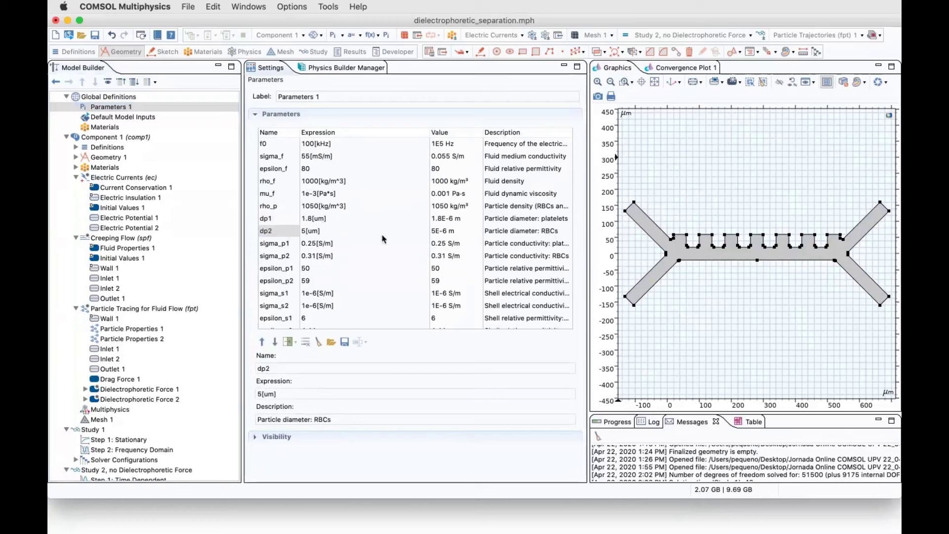
pyautogui.click(310, 232)
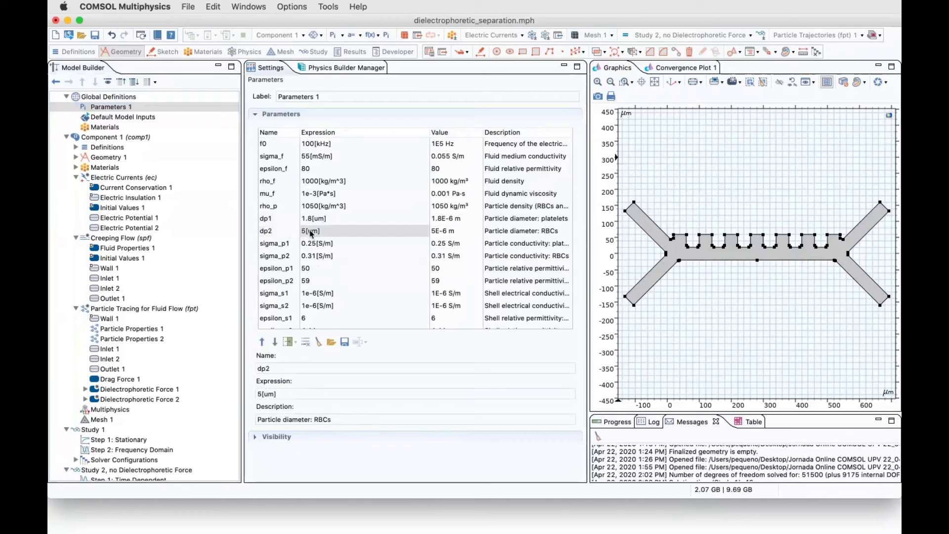
pyautogui.click(311, 232)
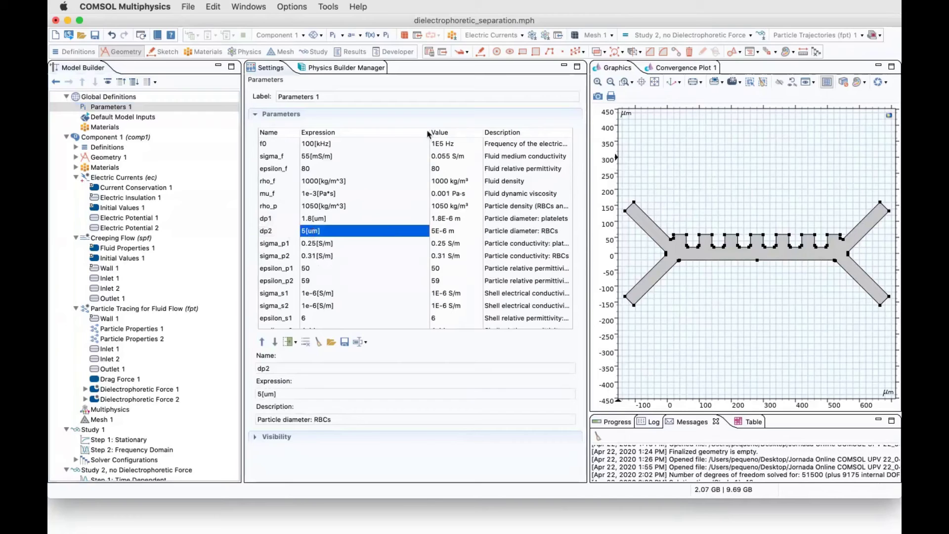
# - Resize the parameter columns to show full descriptions, and inspect the particle conductivity and relative permittivity of platelets and RBCs
pyautogui.moveTo(414, 133); pyautogui.dragTo(381, 133)
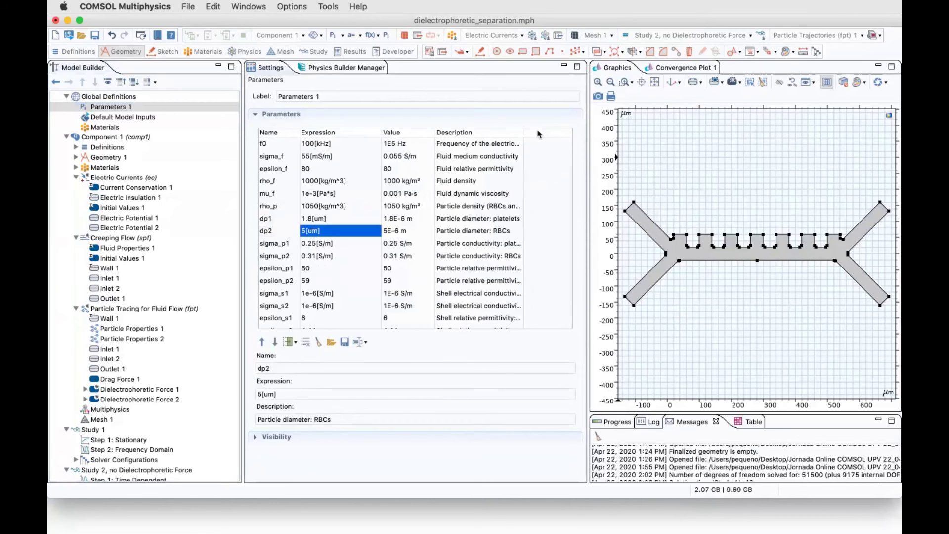
pyautogui.moveTo(525, 131); pyautogui.dragTo(563, 133)
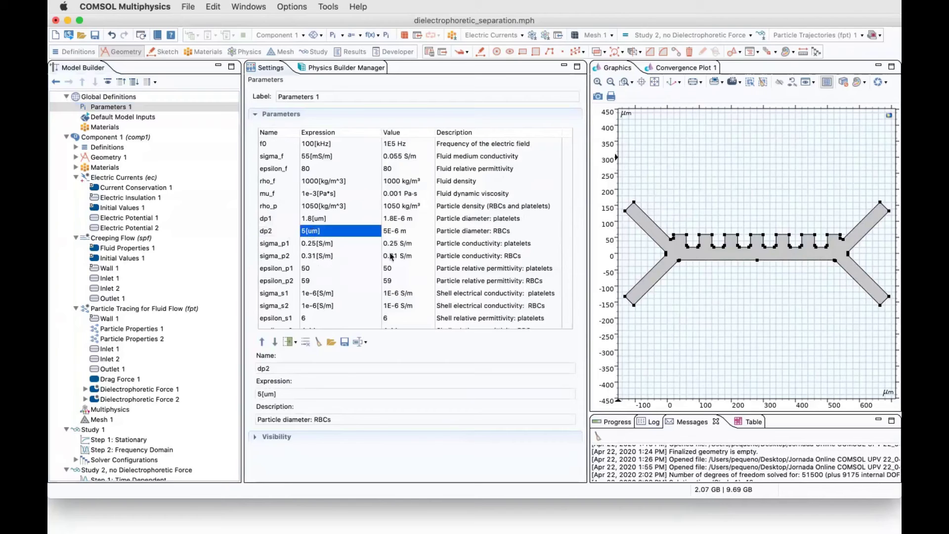
pyautogui.click(277, 244)
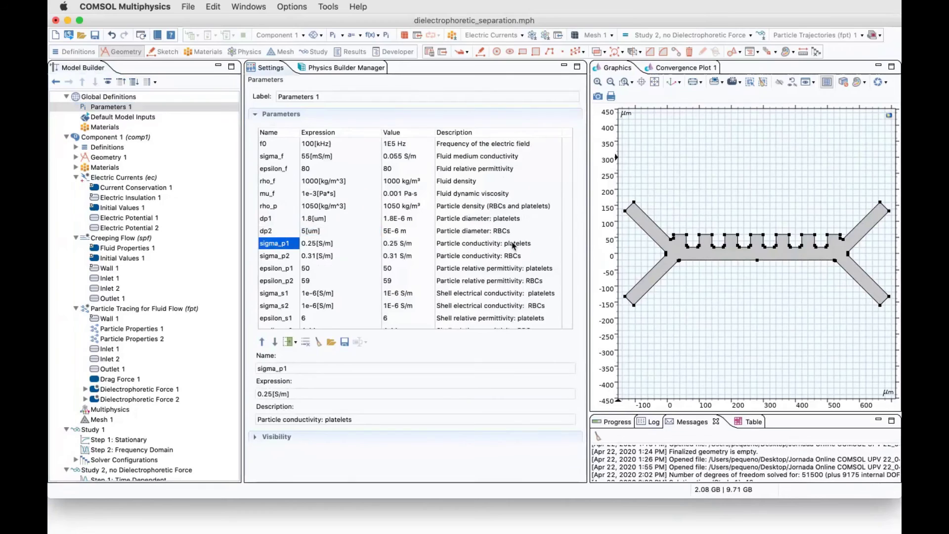
pyautogui.click(284, 257)
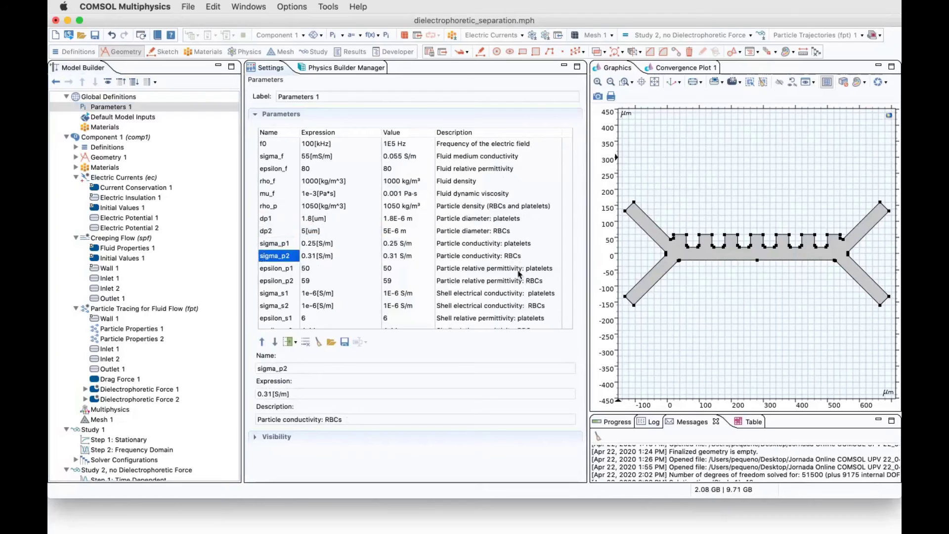
pyautogui.click(278, 272)
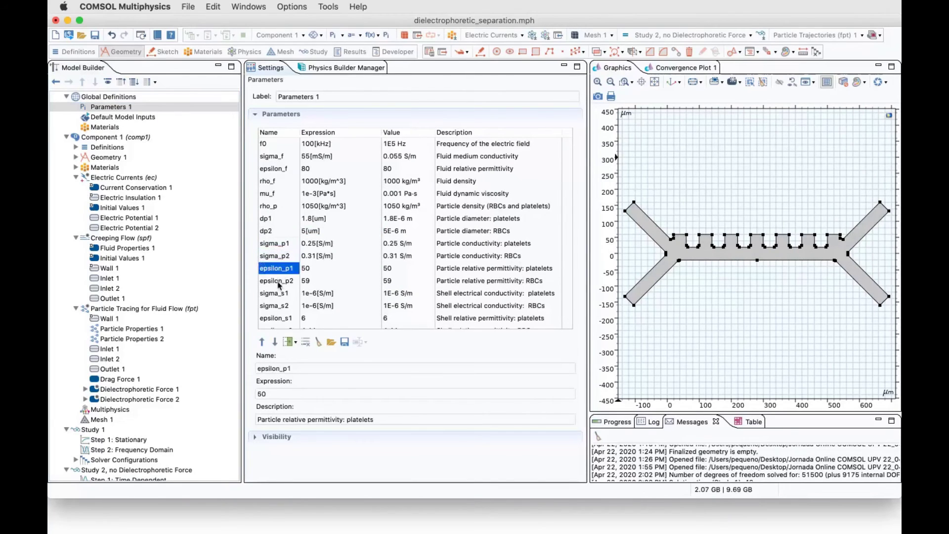
pyautogui.click(279, 282)
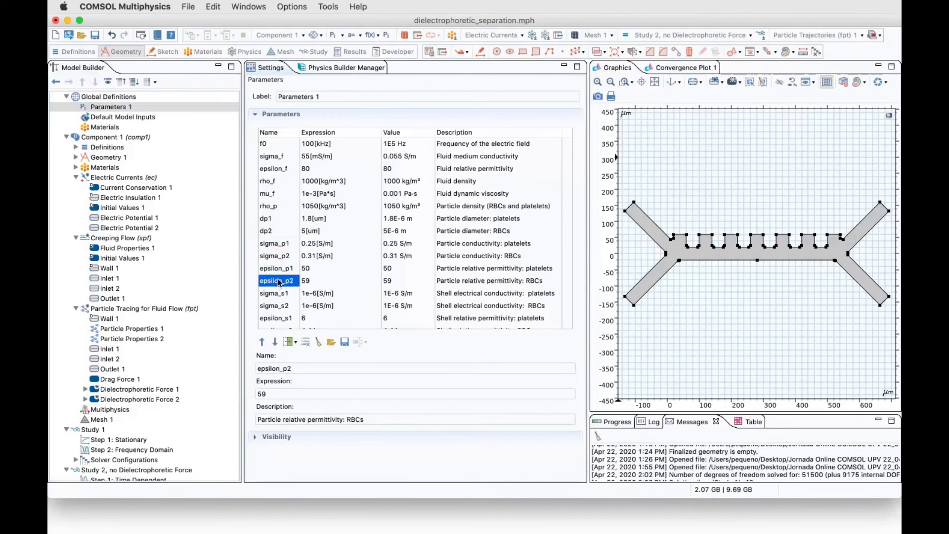
# - Inspect the shell electrical conductivity, relative permittivity and thickness parameters of platelets and RBCs in the Parameters 1 table
pyautogui.click(273, 295)
pyautogui.click(273, 306)
pyautogui.scroll(-1, 301, 282)
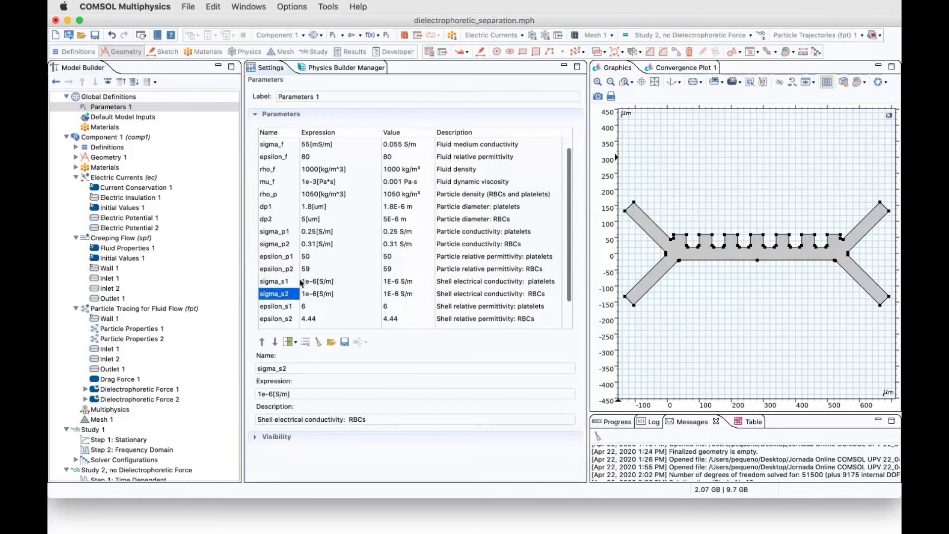
pyautogui.scroll(-1, 301, 283)
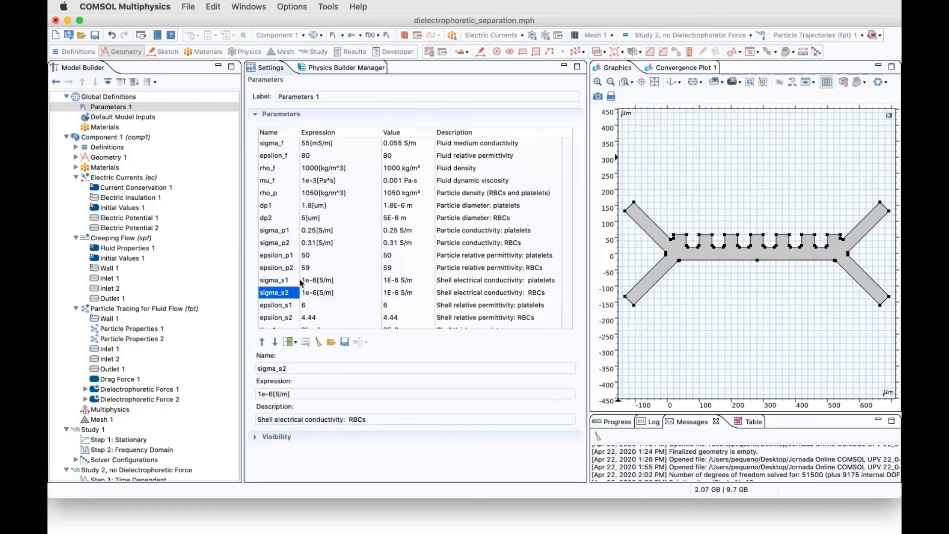
pyautogui.scroll(-3, 395, 277)
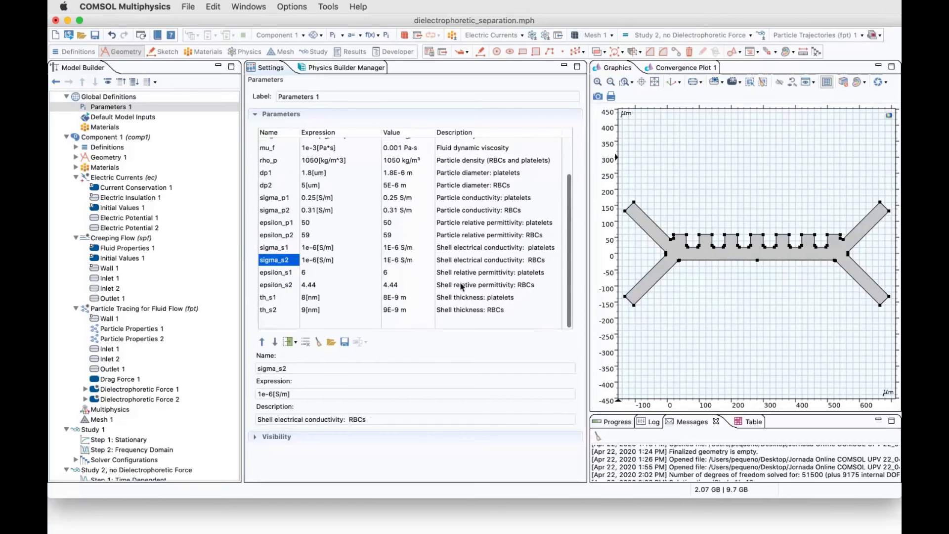
# - Expand Dielectrophoretic Force 1 under Particle Tracing for Fluid Flow and display the equation behind it
pyautogui.click(89, 393)
pyautogui.click(85, 389)
pyautogui.scroll(-6, 132, 368)
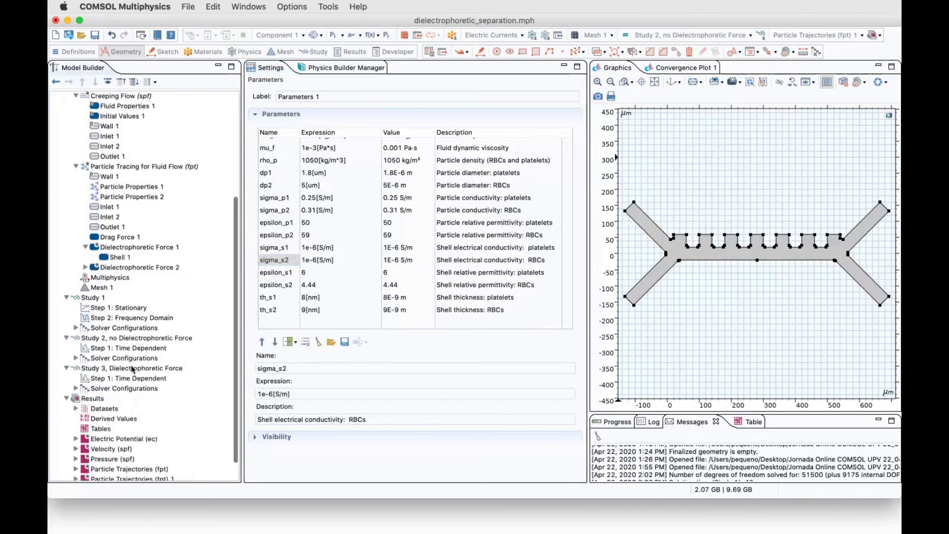
pyautogui.scroll(2, 126, 306)
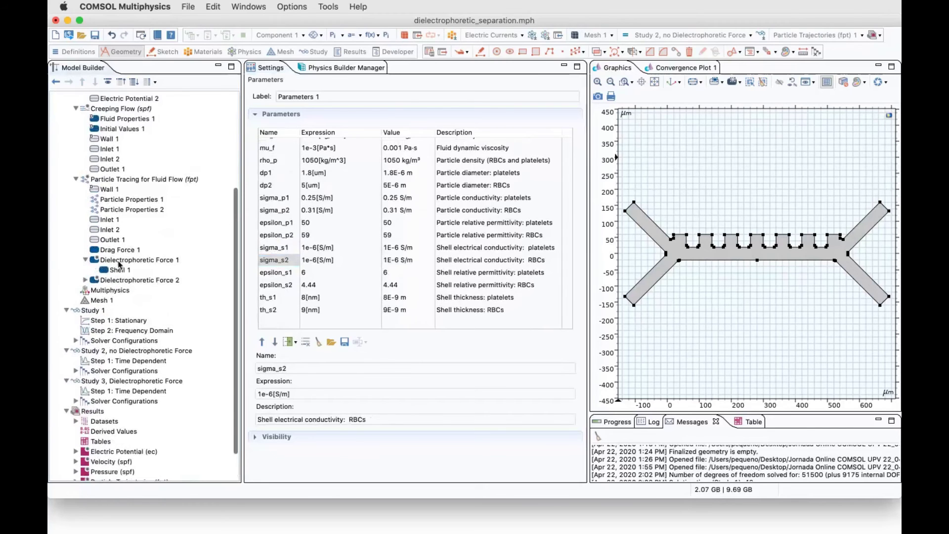
pyautogui.click(119, 260)
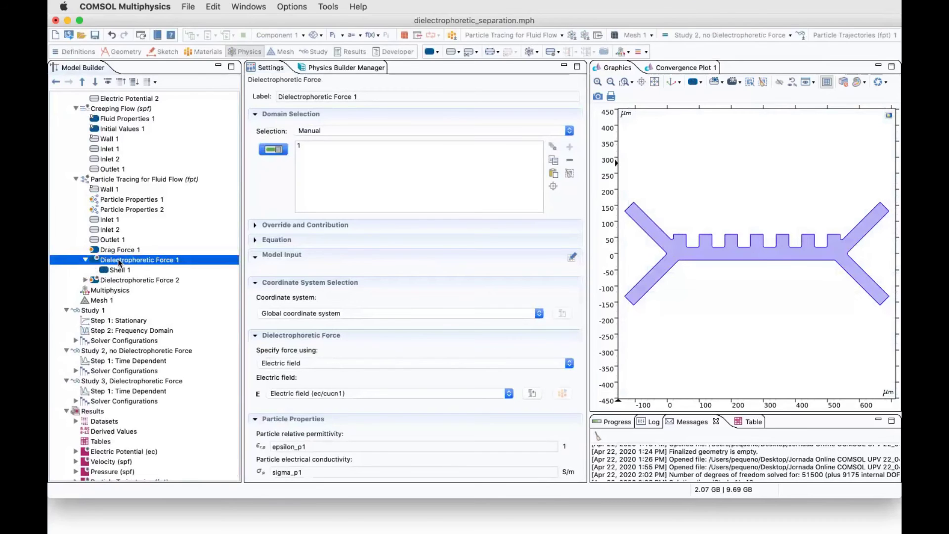
pyautogui.click(277, 241)
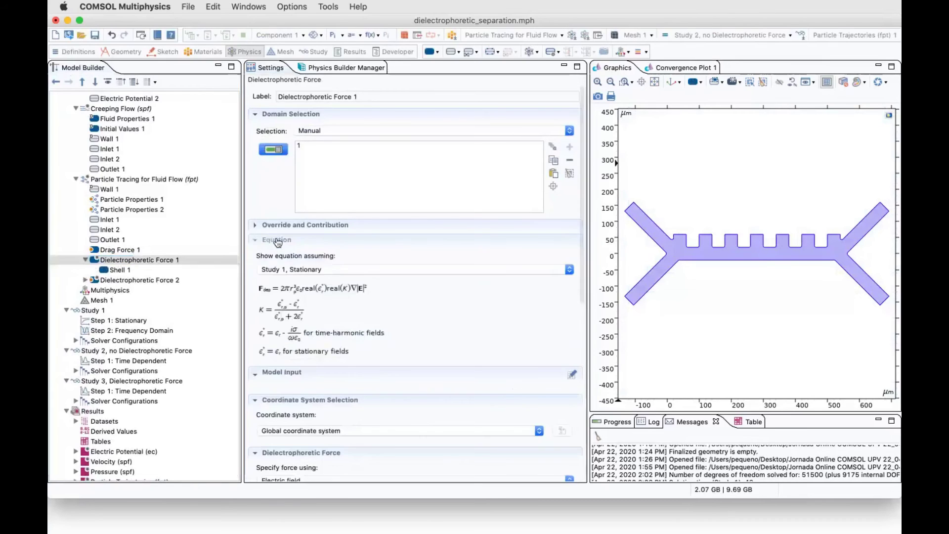
# - Review the thickness, relative permittivity and electrical conductivity settings of Shell 1 under Dielectrophoretic Force 1
pyautogui.click(117, 270)
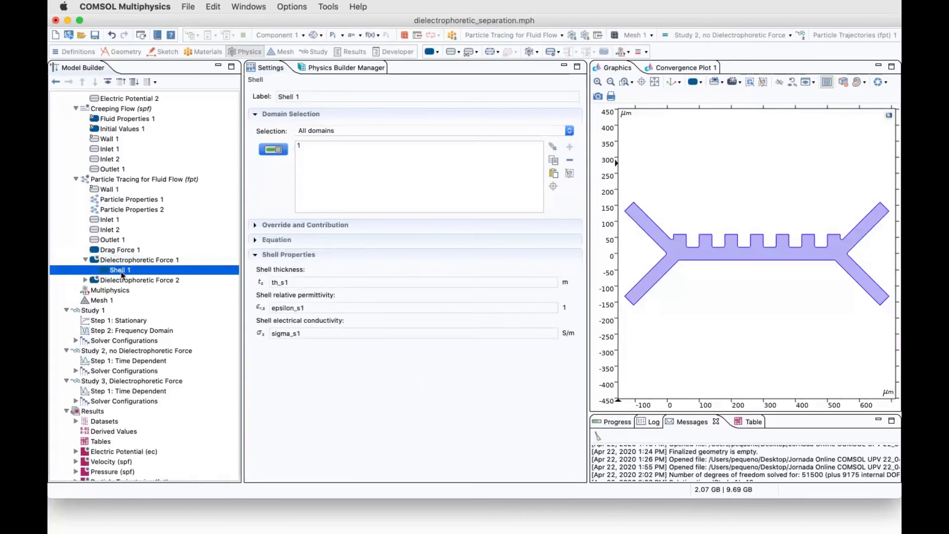
pyautogui.click(304, 282)
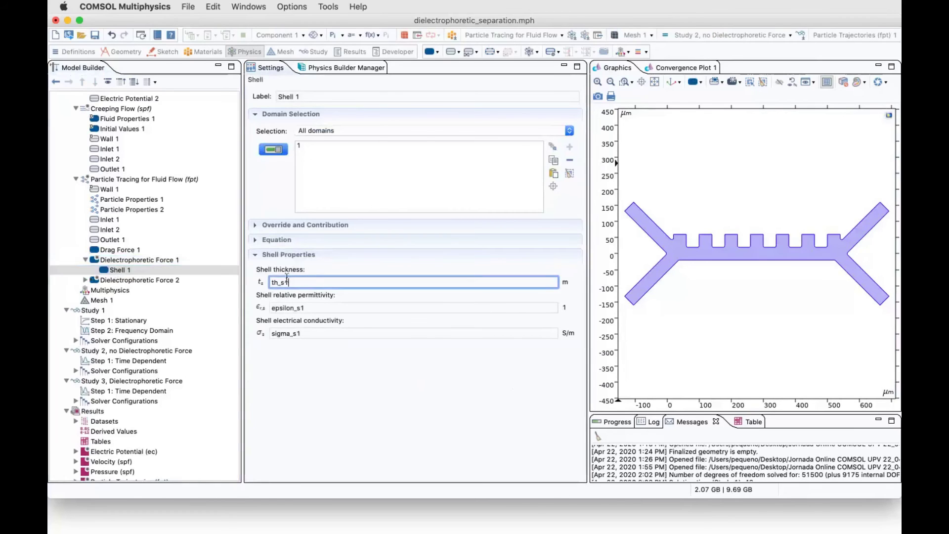
pyautogui.click(312, 307)
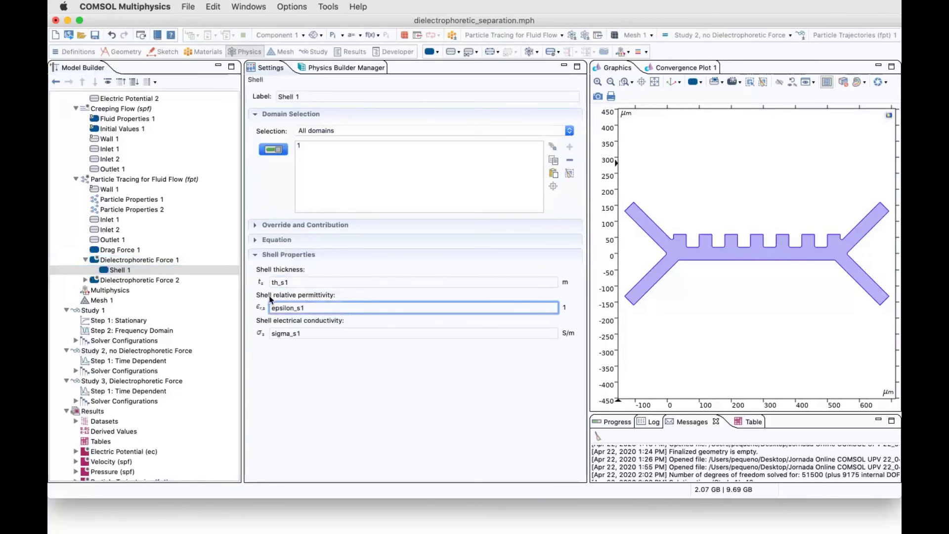
pyautogui.click(315, 333)
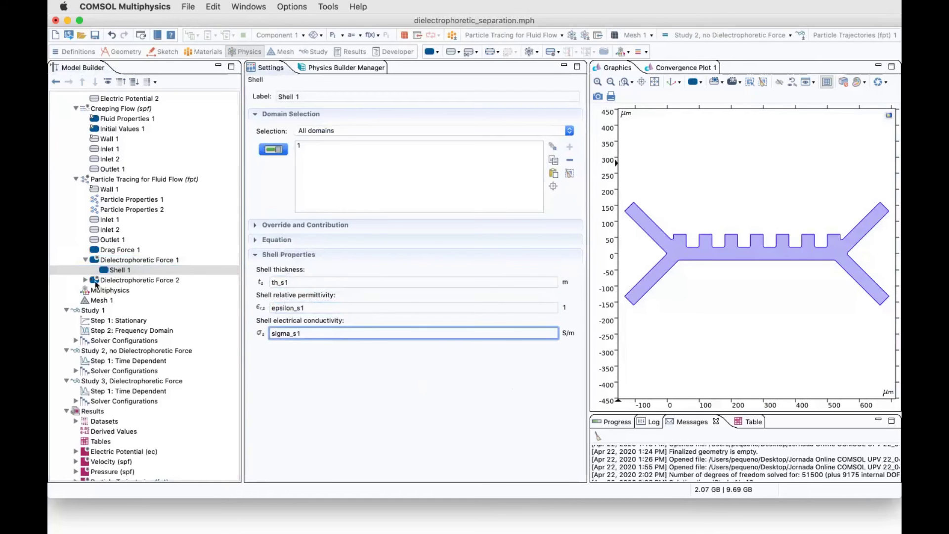
# - Expand Dielectrophoretic Force 2 and review its Shell 1 properties and the force's own particle settings
pyautogui.doubleClick(114, 279)
pyautogui.click(120, 290)
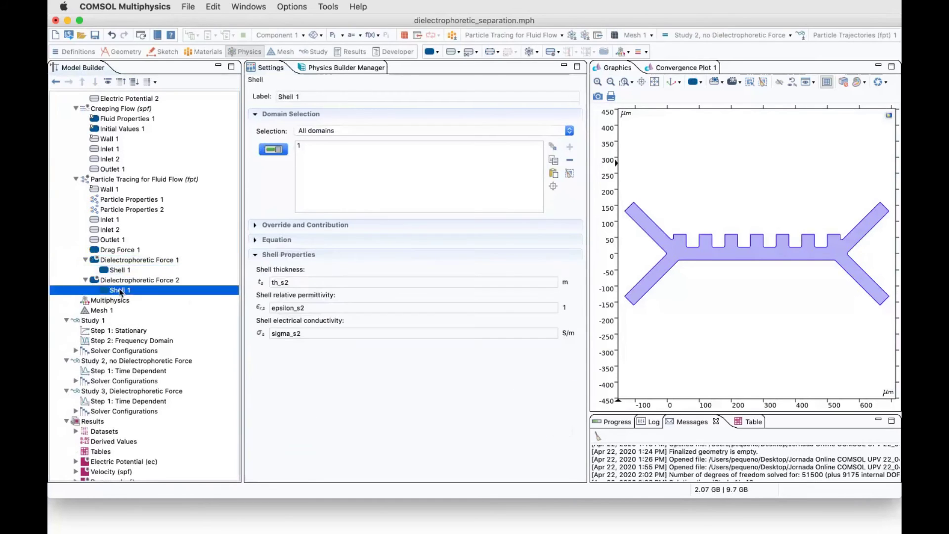
pyautogui.click(121, 279)
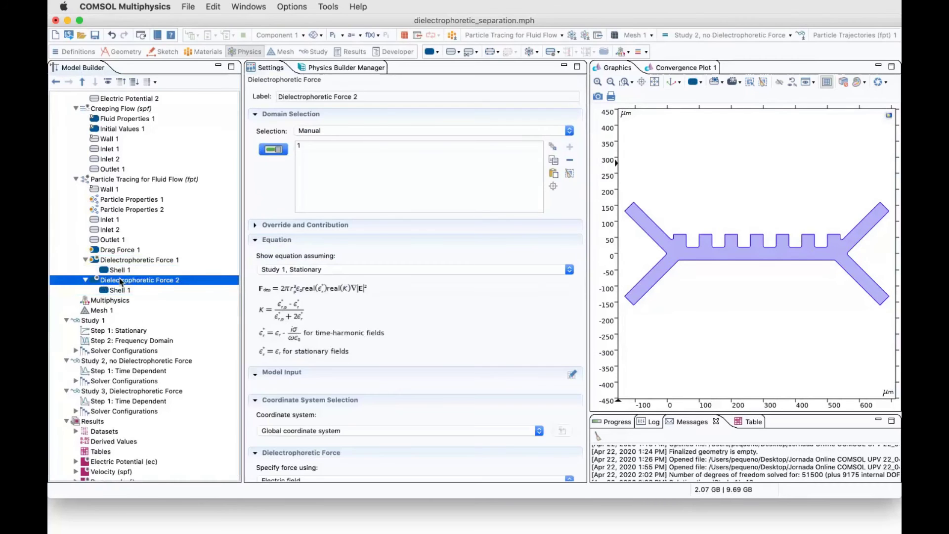
pyautogui.scroll(-10, 348, 323)
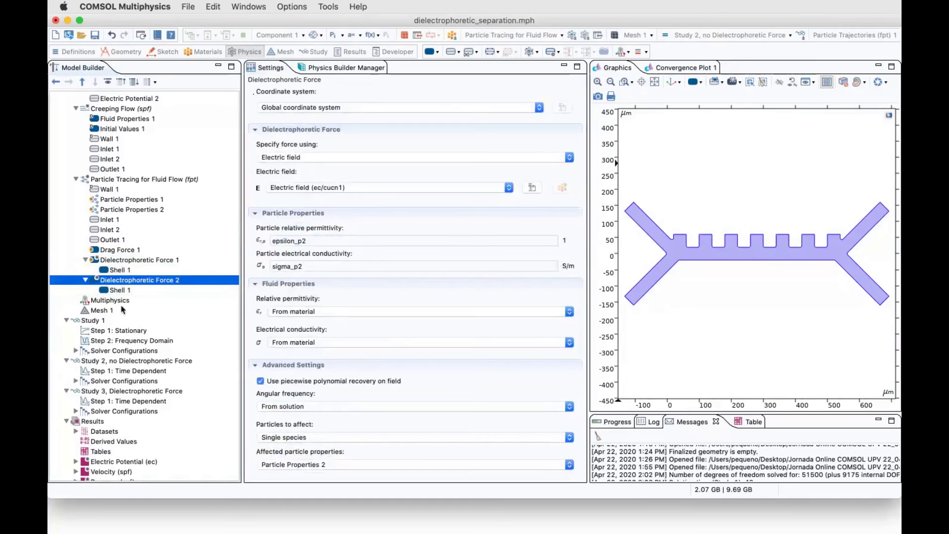
# - Compare which particle properties Dielectrophoretic Force 1 and Dielectrophoretic Force 2 affect, checking the available options without changing them
pyautogui.click(136, 261)
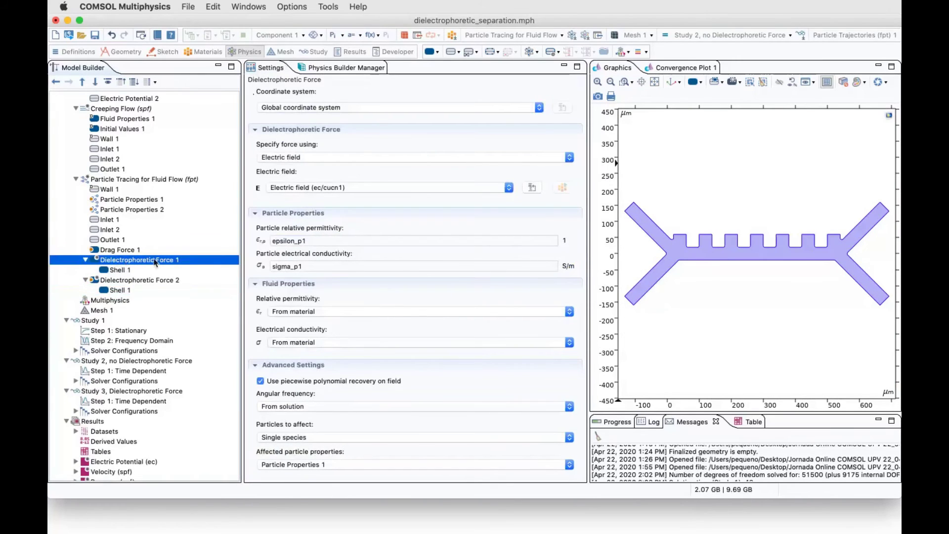
pyautogui.click(281, 465)
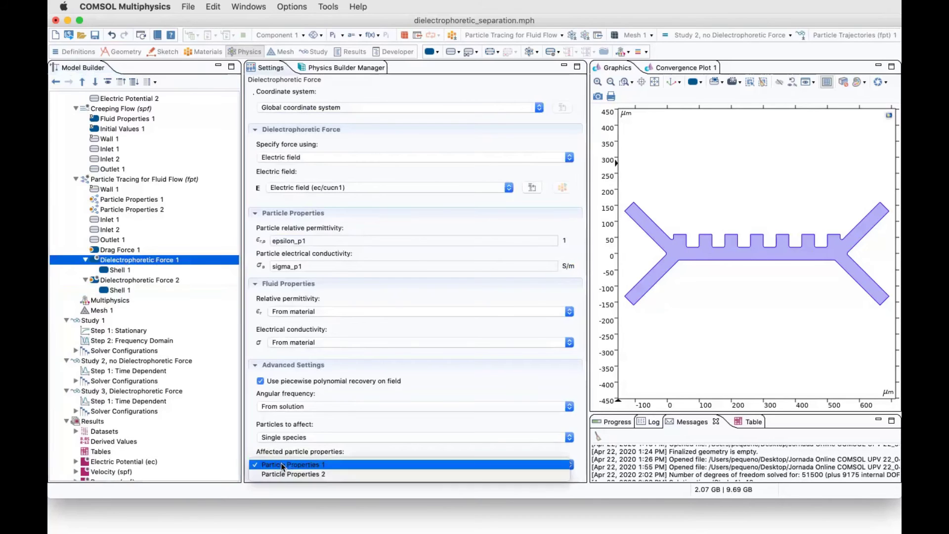
pyautogui.click(341, 465)
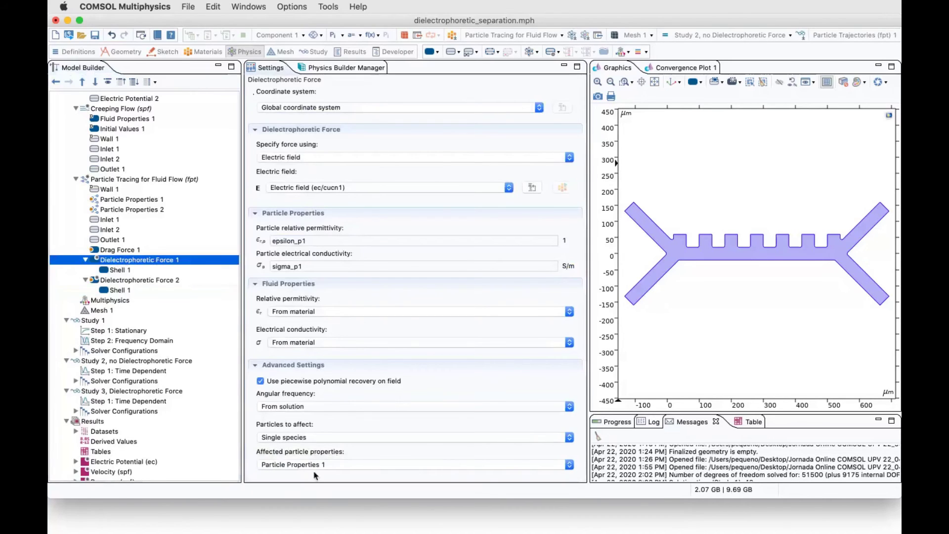
pyautogui.click(132, 282)
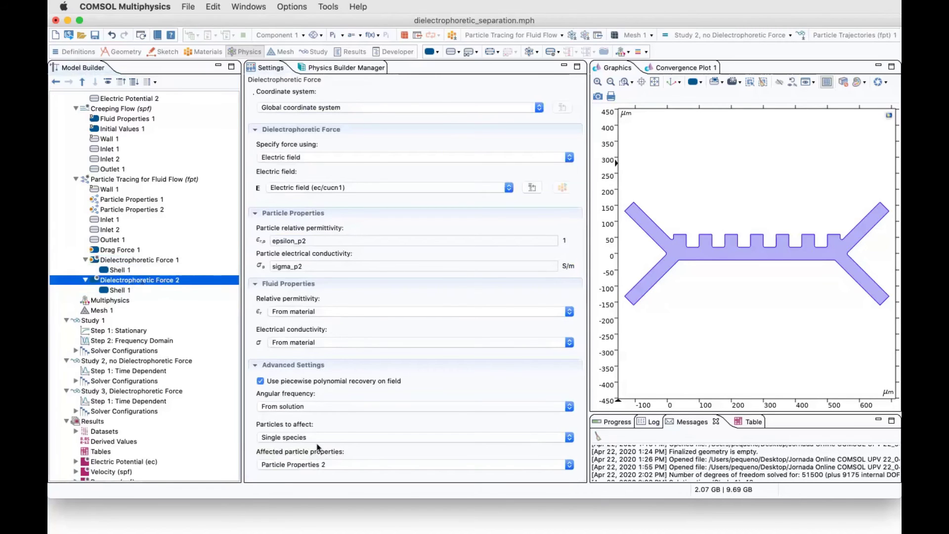
pyautogui.click(315, 465)
pyautogui.click(312, 467)
# - Check the particle diameters in Particle Properties 1 and Particle Properties 2 against the platelet and RBC definitions in Parameters 1
pyautogui.click(131, 200)
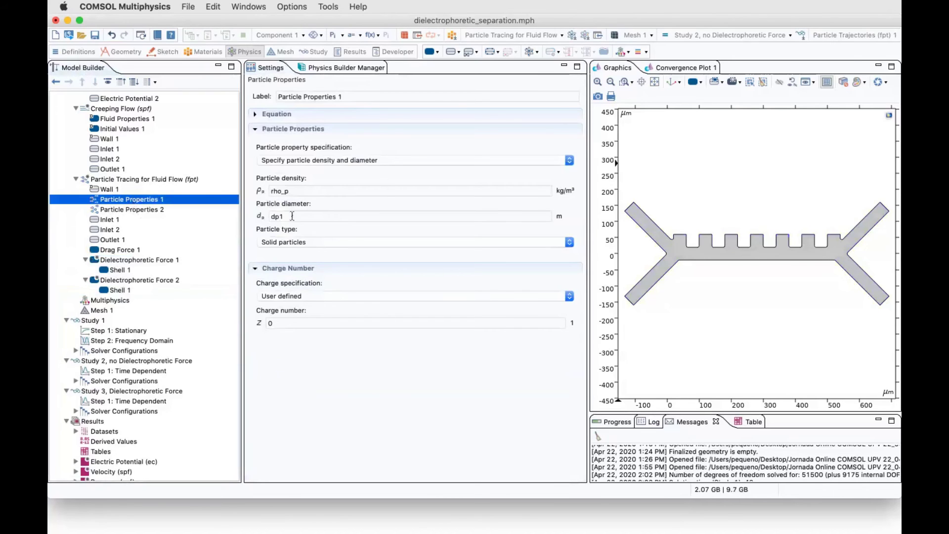
pyautogui.scroll(3, 164, 191)
pyautogui.scroll(5, 164, 191)
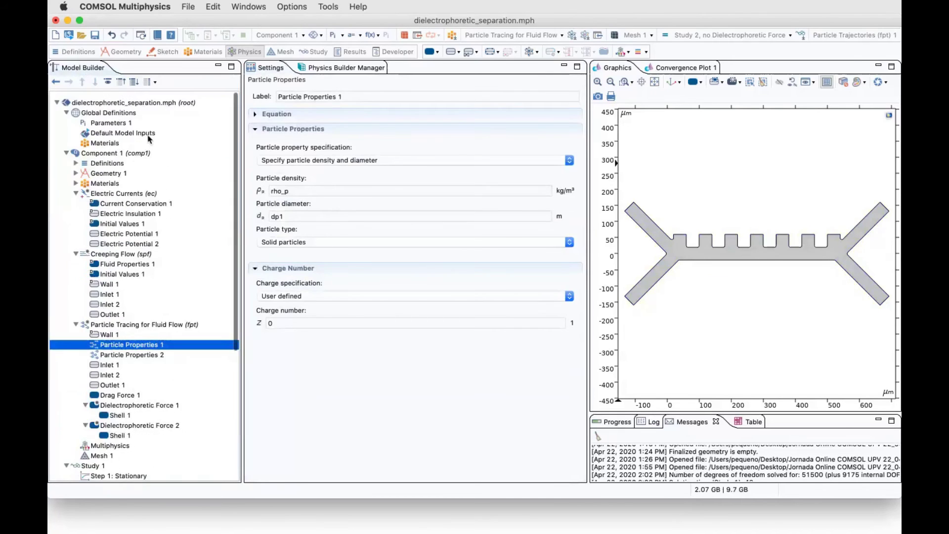
pyautogui.click(111, 122)
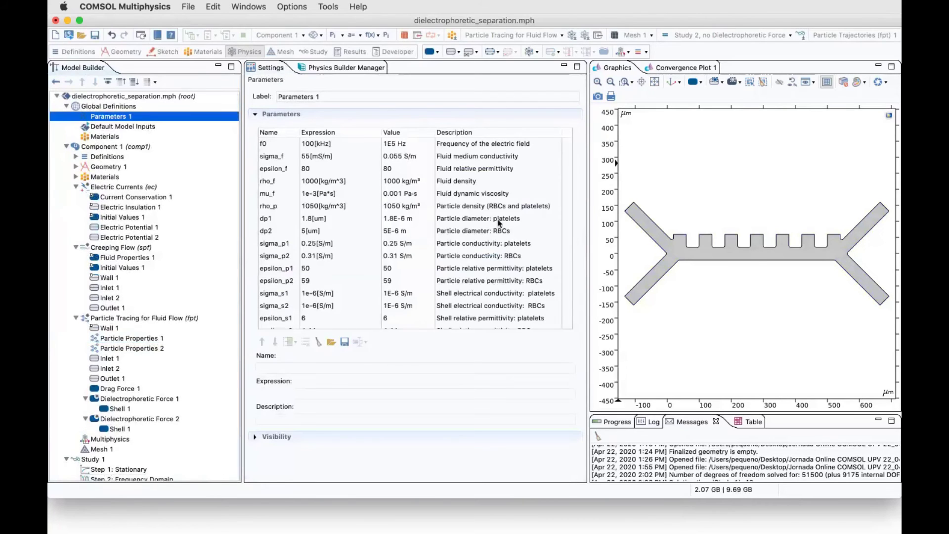
pyautogui.click(116, 328)
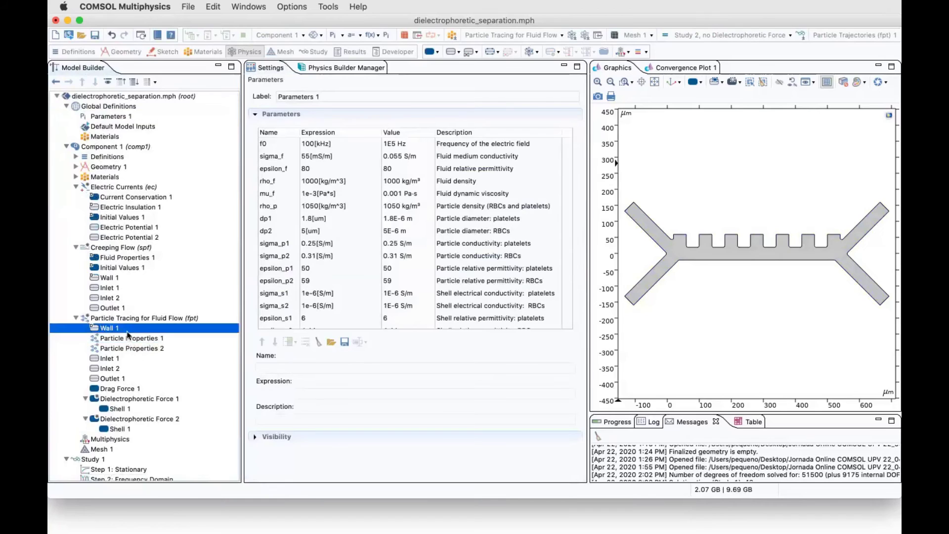
pyautogui.click(128, 338)
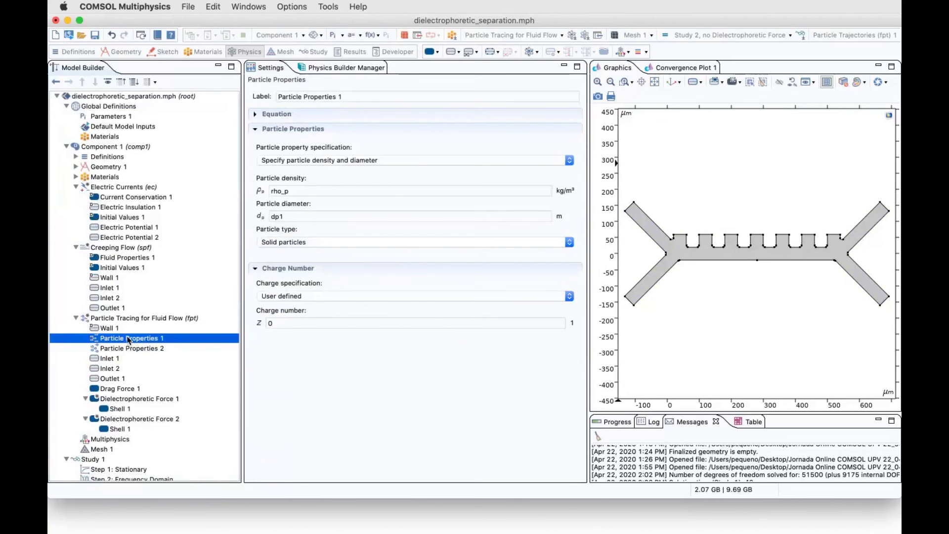
pyautogui.click(129, 348)
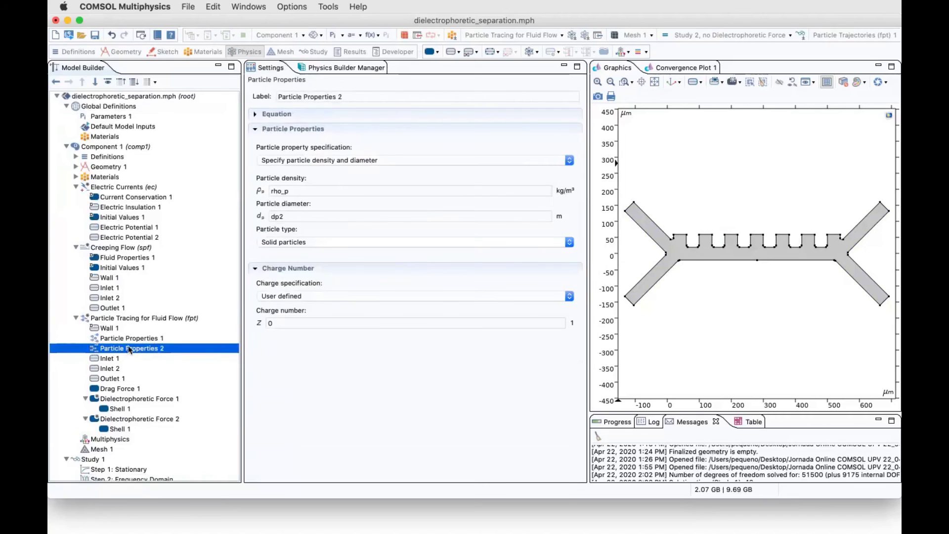
# - Review the particle tracing Inlet 1 boundary, release times and initial velocity with a larger graphics area, and expand its released particle properties
pyautogui.scroll(-5, 131, 350)
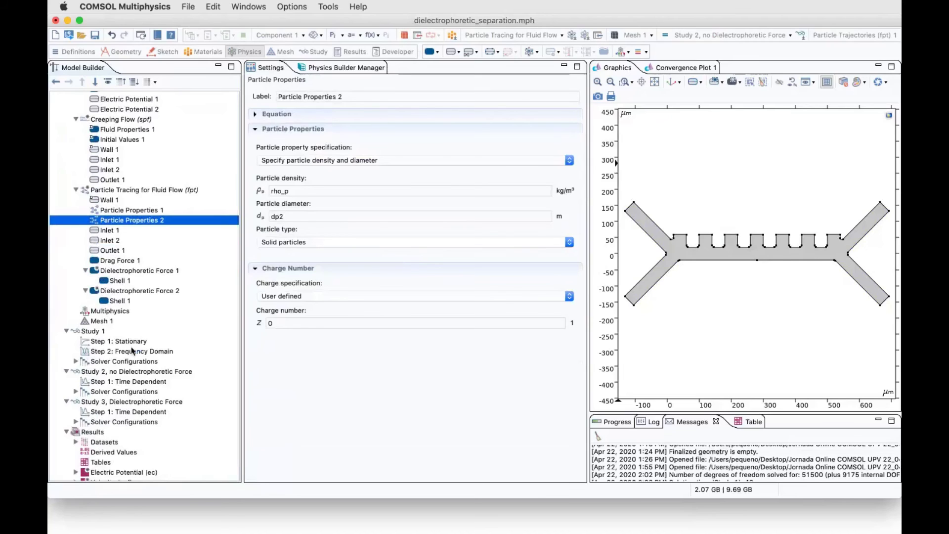
pyautogui.click(109, 231)
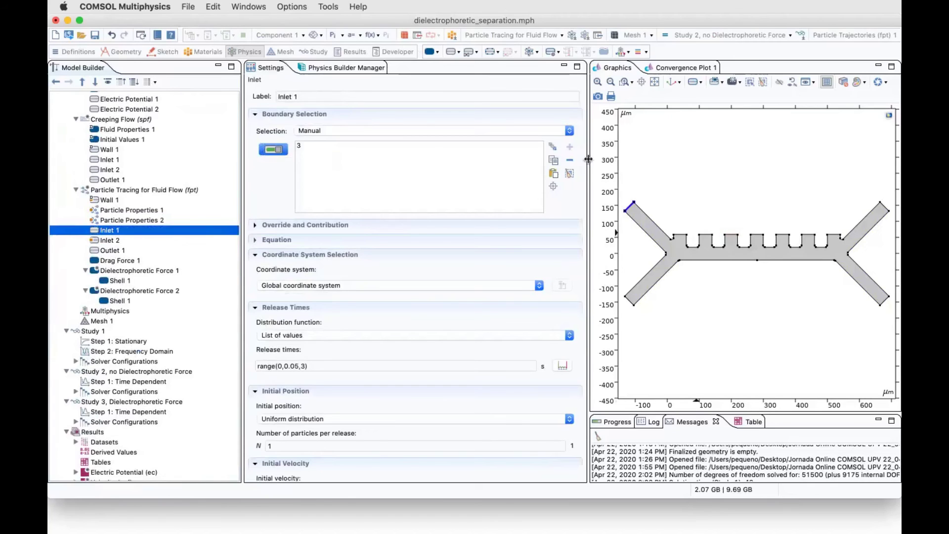
pyautogui.moveTo(551, 165); pyautogui.dragTo(451, 176)
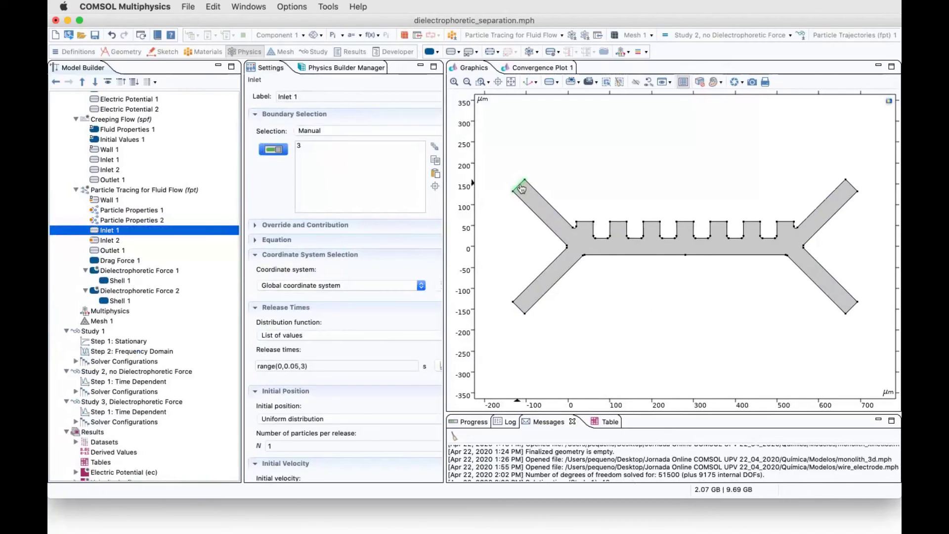
pyautogui.scroll(-5, 432, 262)
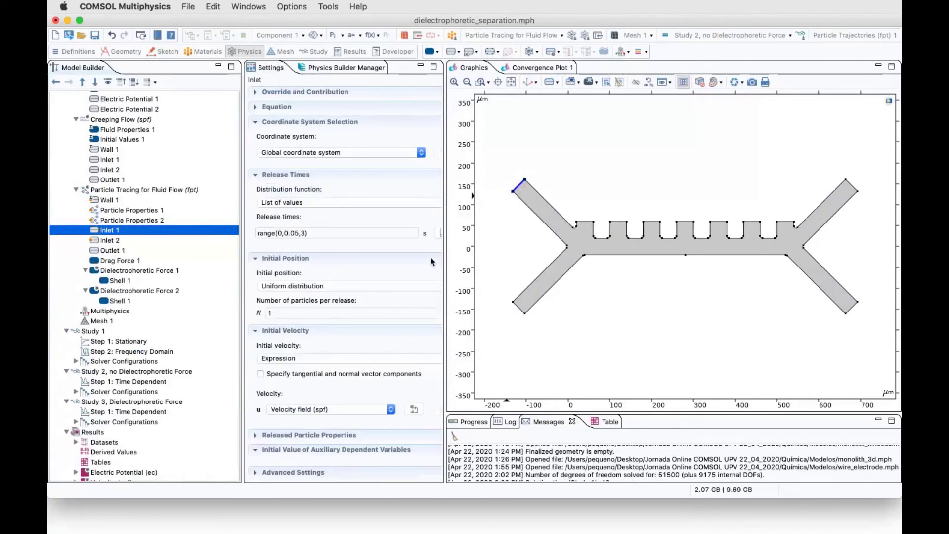
pyautogui.moveTo(466, 257); pyautogui.dragTo(476, 254)
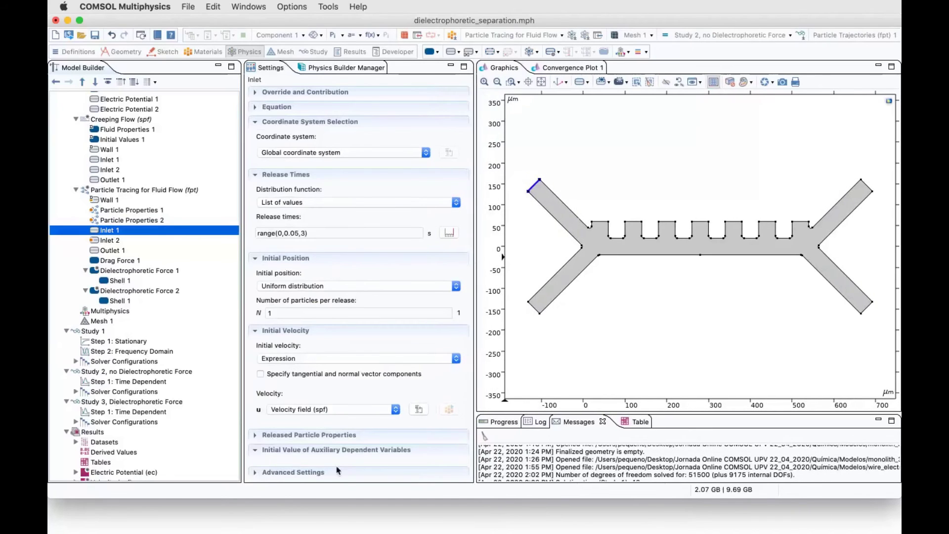
pyautogui.click(328, 434)
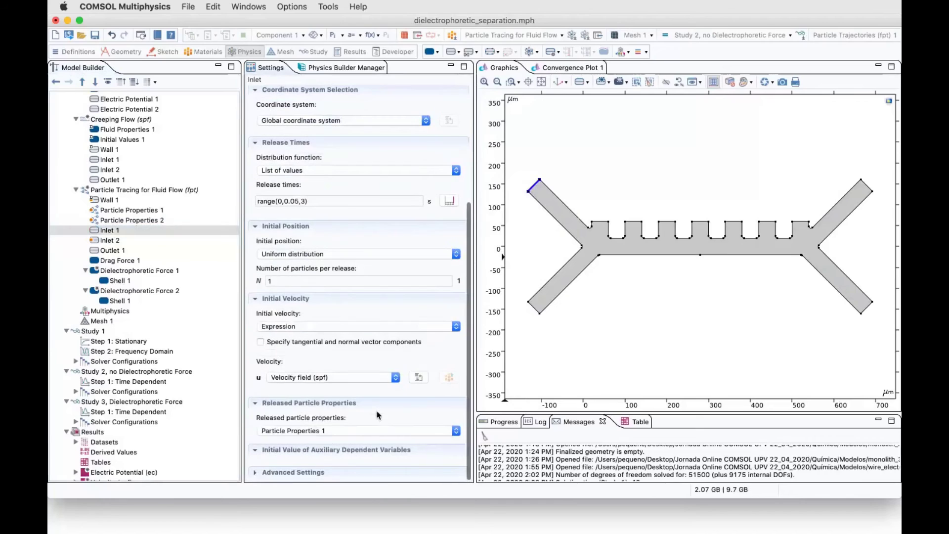
# - Check the particle tracing Outlet 1 and inlets, and view Inlet 1's released particle properties options, keeping Particle Properties 1
pyautogui.click(109, 250)
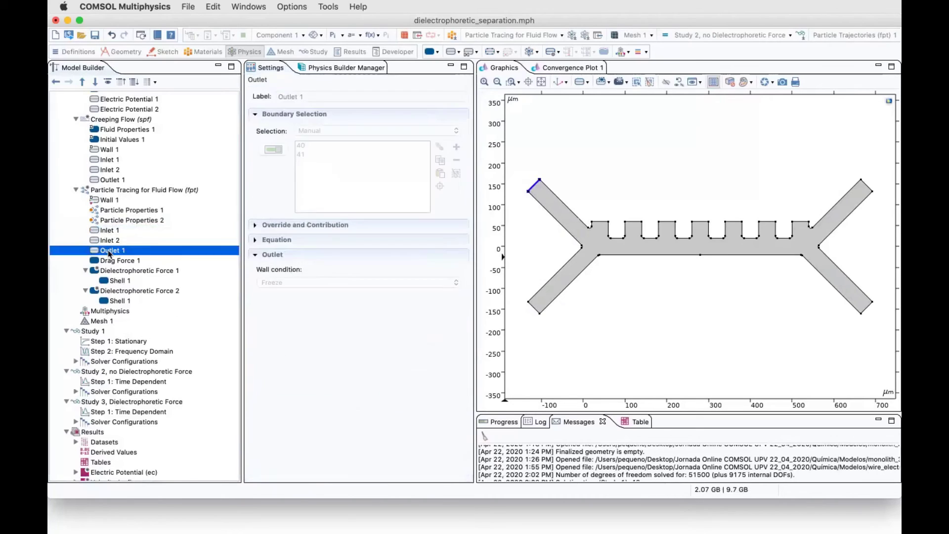
pyautogui.click(108, 231)
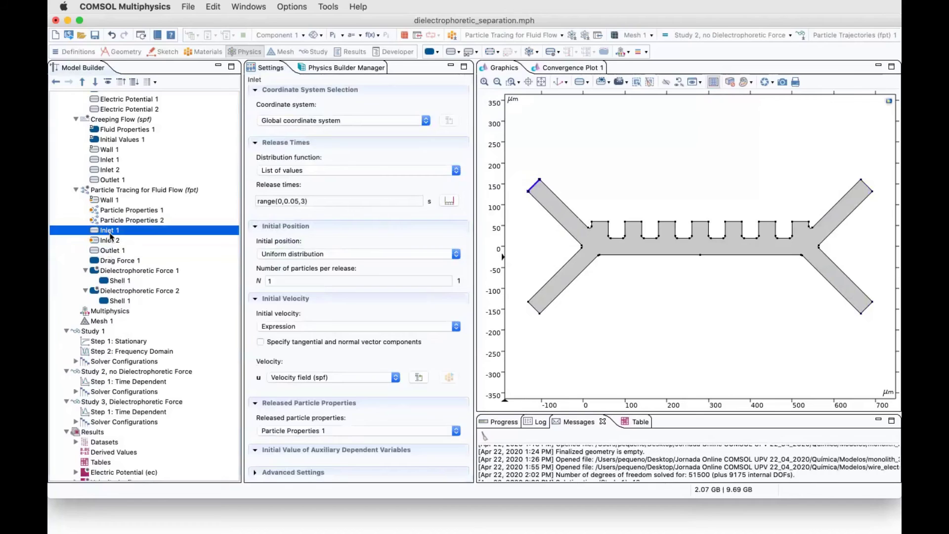
pyautogui.click(107, 241)
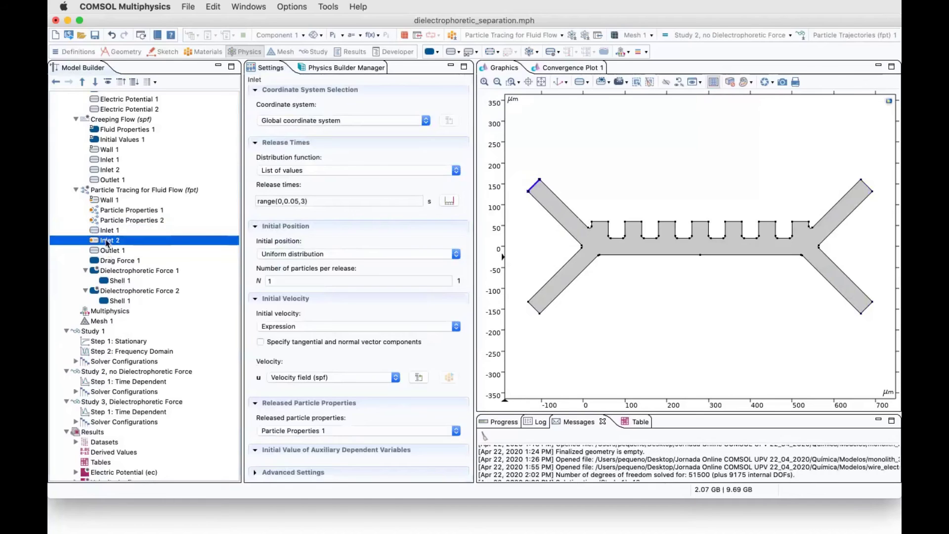
pyautogui.click(107, 232)
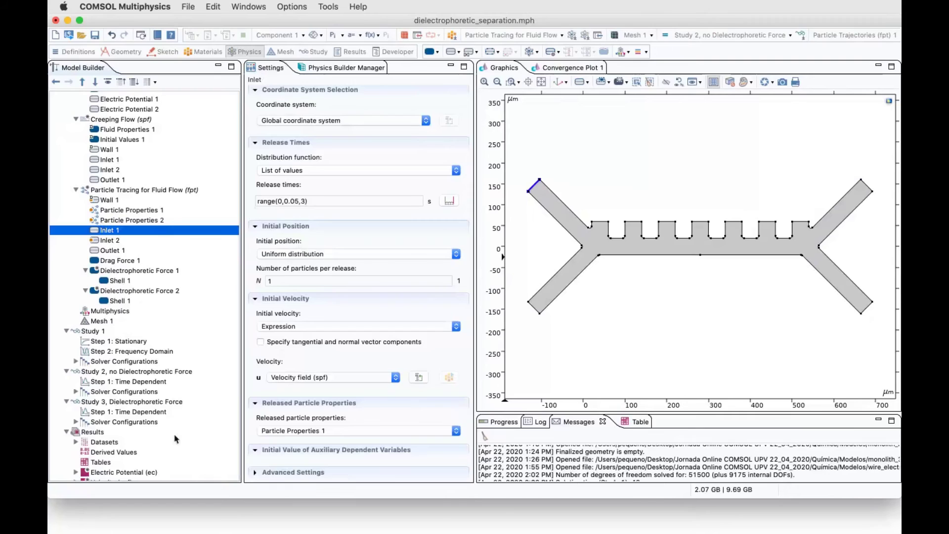
pyautogui.click(343, 430)
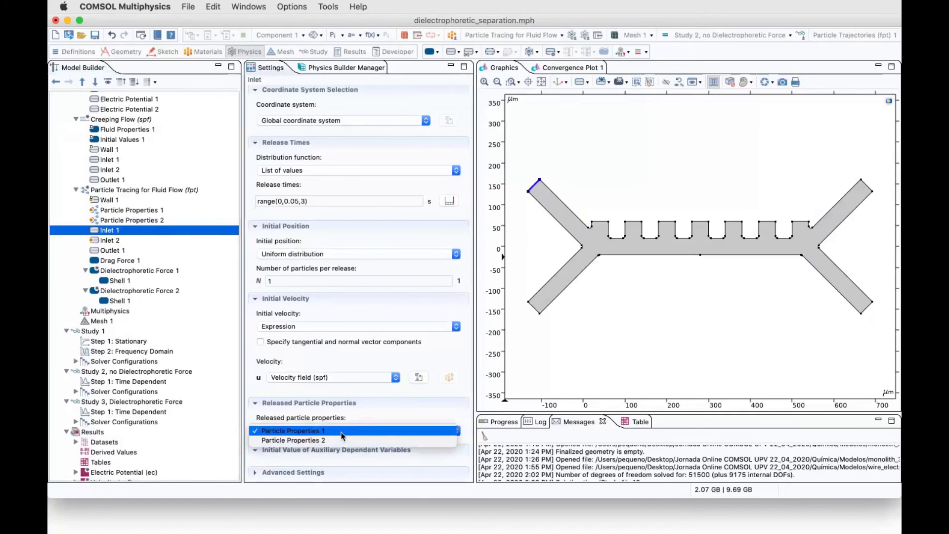
pyautogui.click(317, 433)
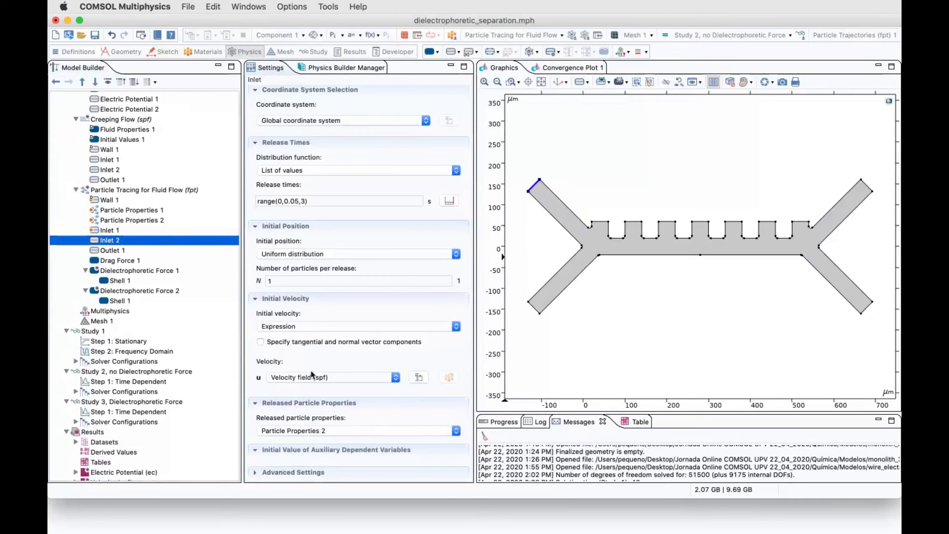
# - Compare the particle tracing Inlet 1 and Inlet 2 boundary selections, release times and released particle properties
pyautogui.scroll(5, 304, 365)
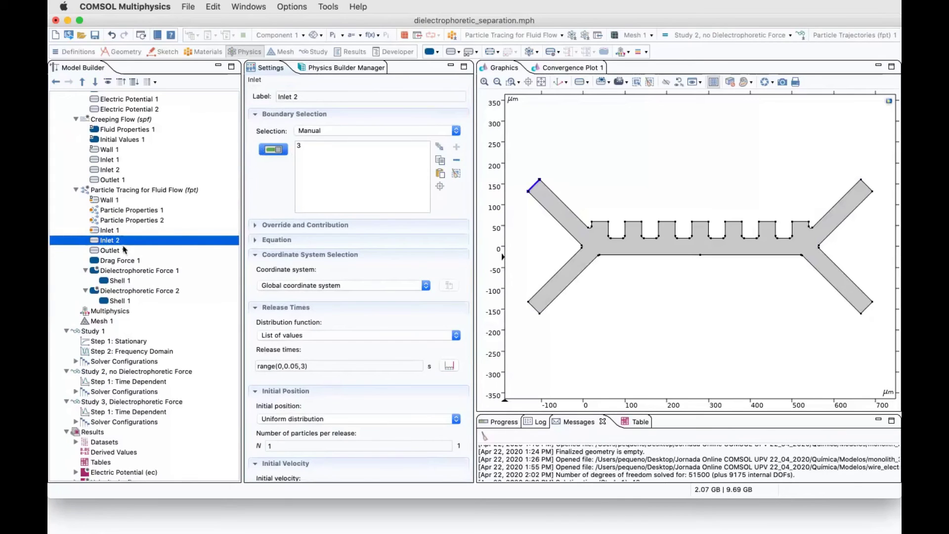
pyautogui.press('Up')
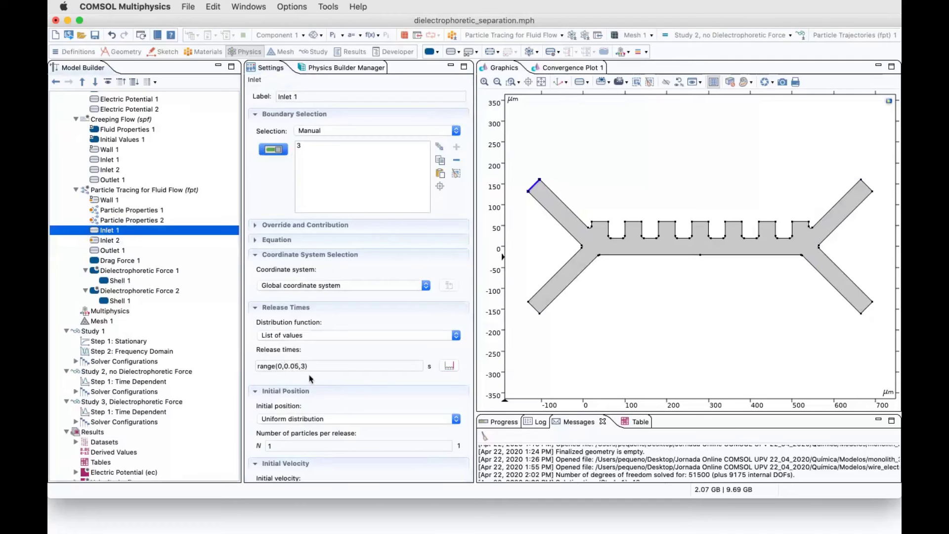
pyautogui.scroll(-5, 311, 379)
pyautogui.click(148, 241)
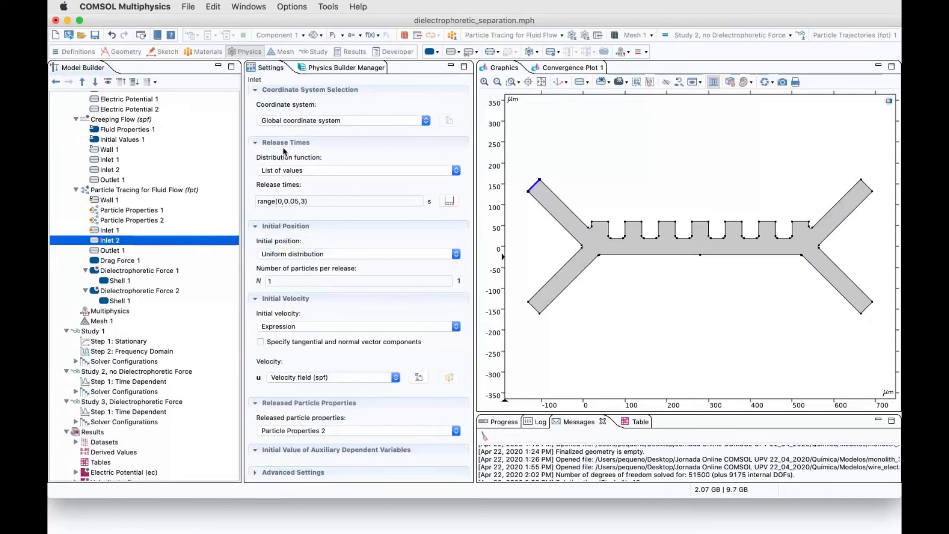
pyautogui.scroll(1, 309, 163)
pyautogui.scroll(5, 307, 164)
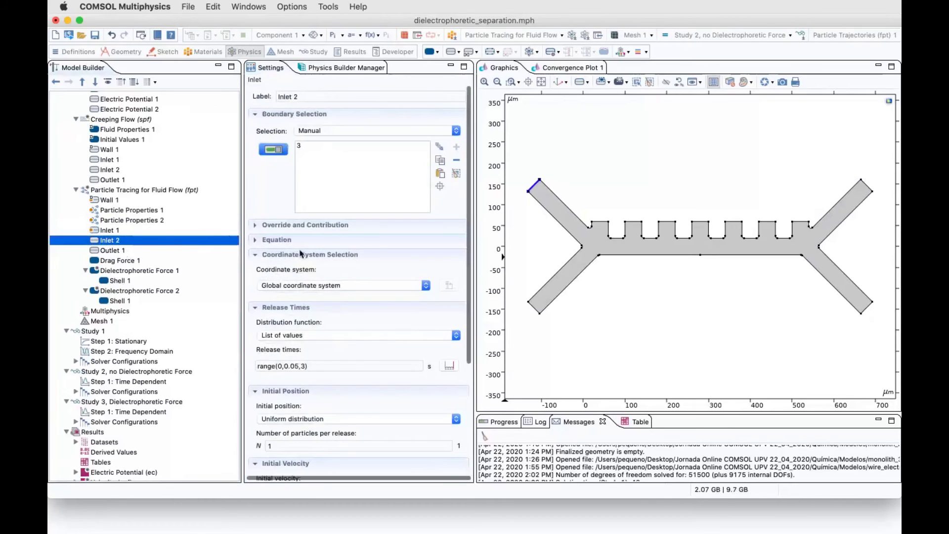
# - Review Inlet 2's release time distribution options, keeping List of values, and check its release times, initial position and velocity settings
pyautogui.click(328, 337)
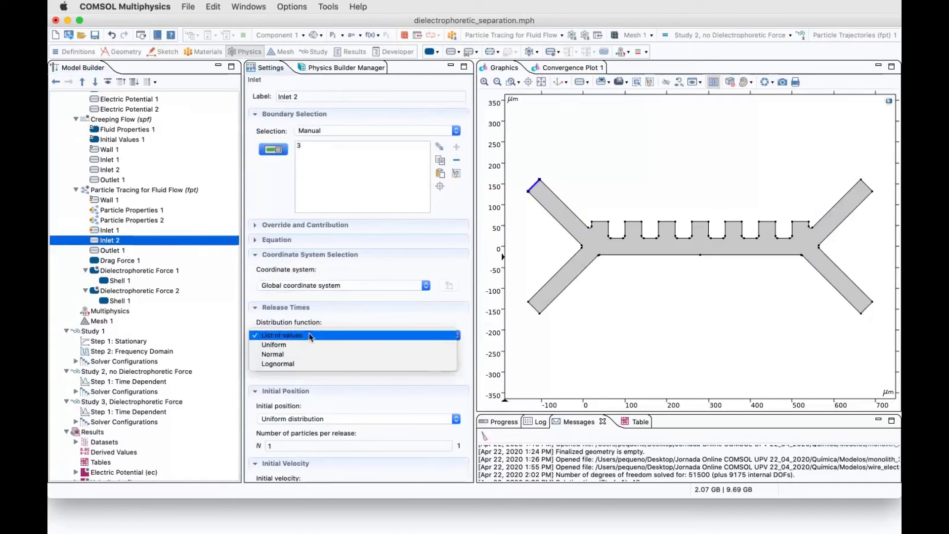
pyautogui.click(311, 336)
pyautogui.click(348, 365)
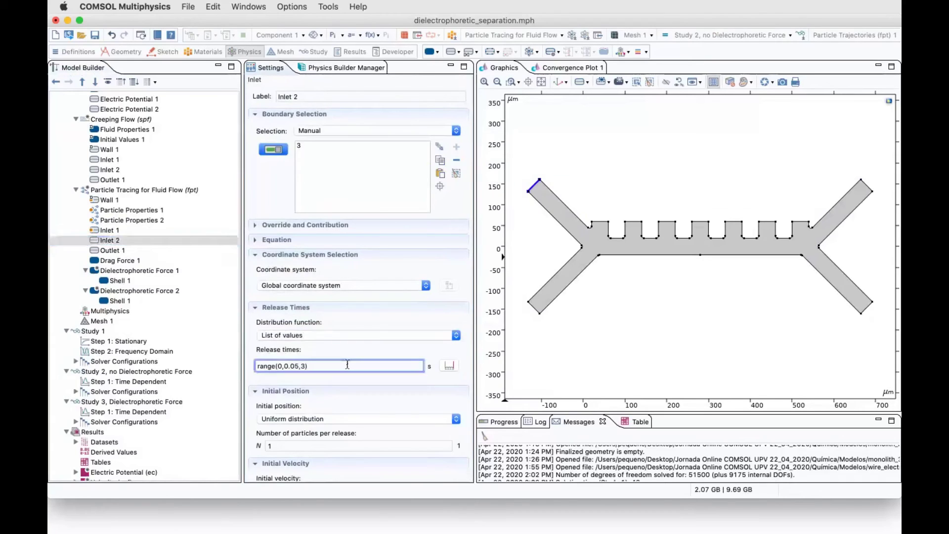
pyautogui.scroll(-10, 347, 365)
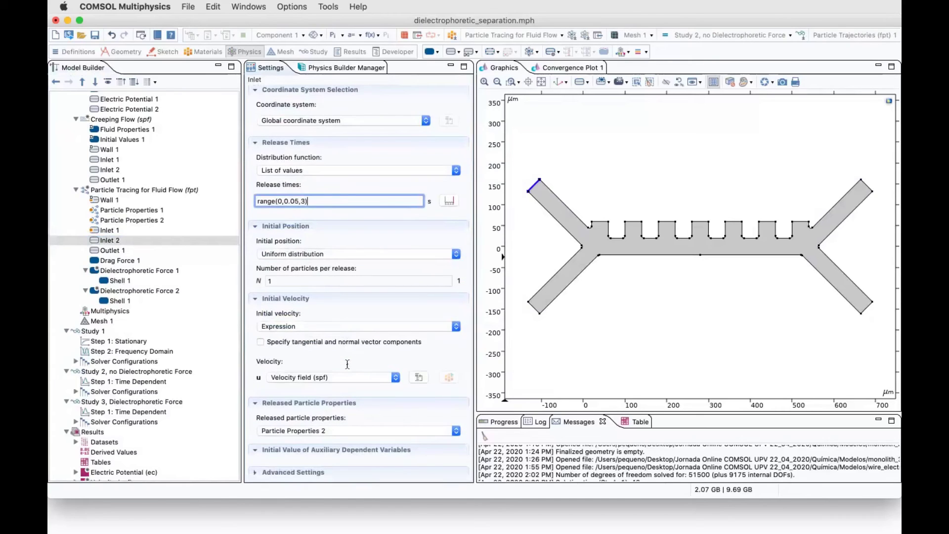
# - Review the particle tracing Outlet 1 wall condition and the Drag Force 1 drag law, velocity field and affected particles
pyautogui.click(106, 251)
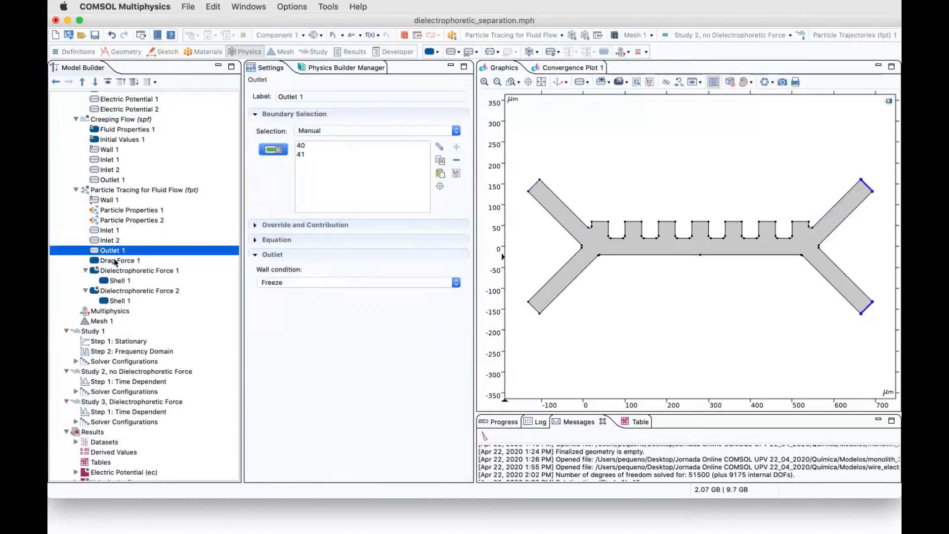
pyautogui.click(118, 262)
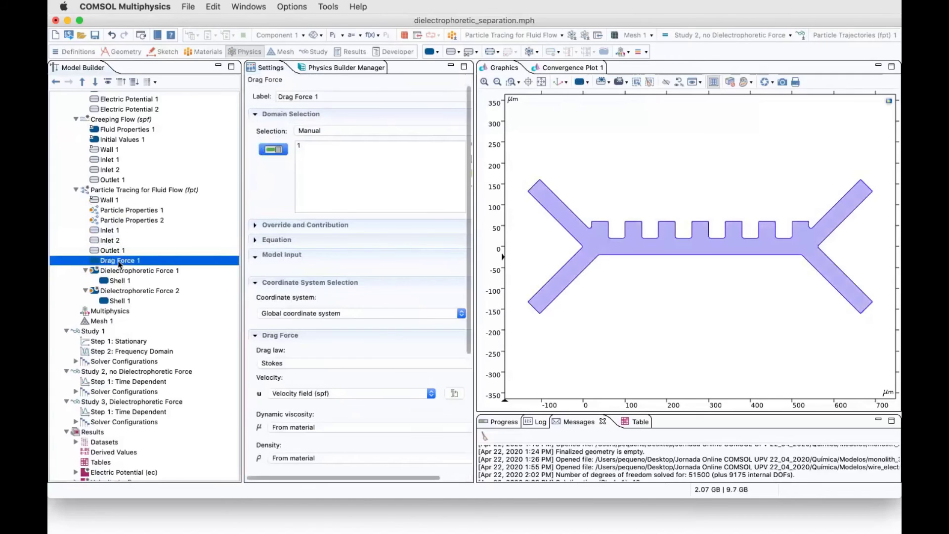
pyautogui.scroll(-5, 419, 303)
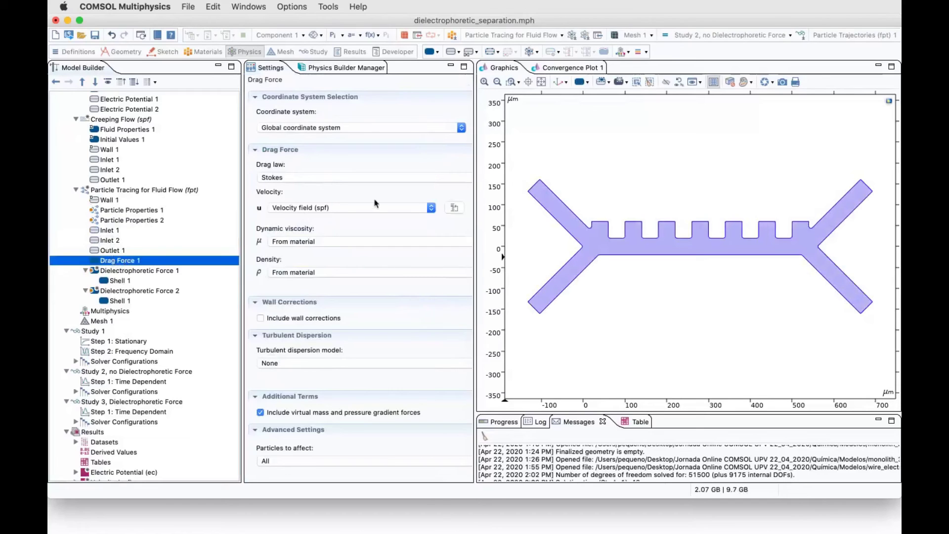
# - Review the Creeping Flow interface and its Inlet 1, Inlet 2, Wall 1 and Outlet 1 boundary conditions
pyautogui.scroll(5, 107, 149)
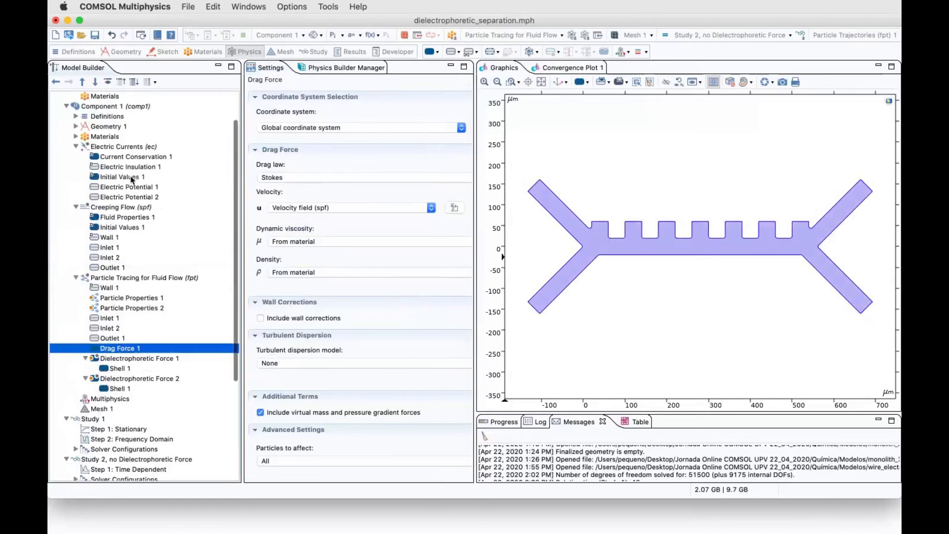
pyautogui.click(108, 207)
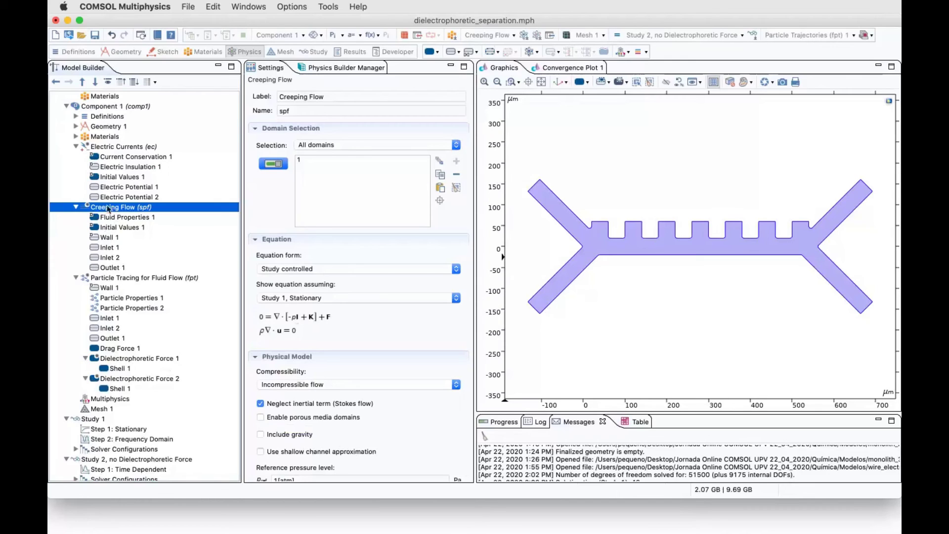
pyautogui.click(108, 247)
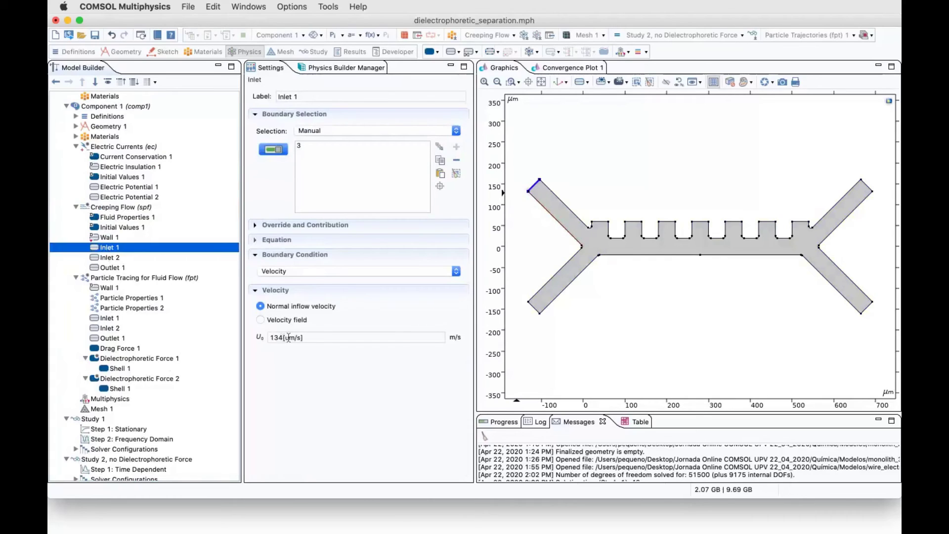
pyautogui.click(147, 257)
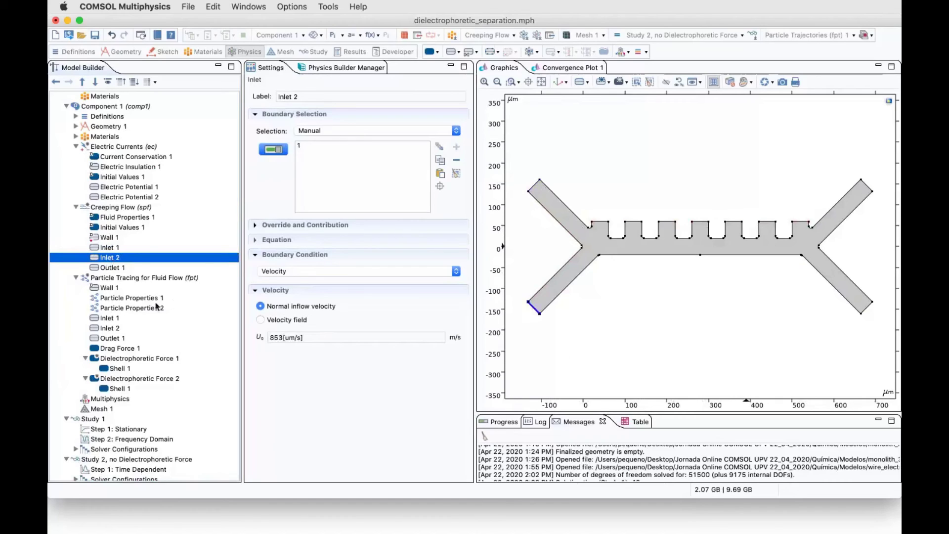
pyautogui.click(108, 239)
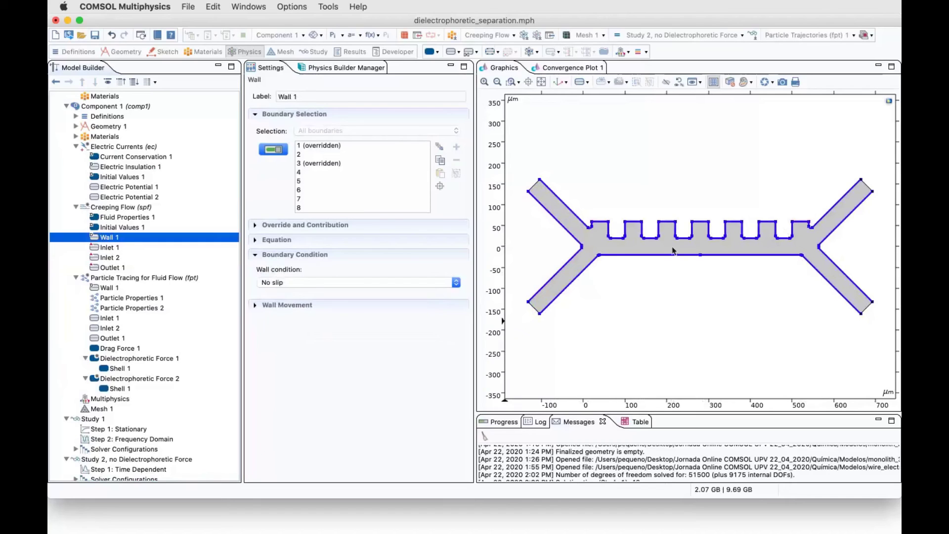
pyautogui.click(107, 268)
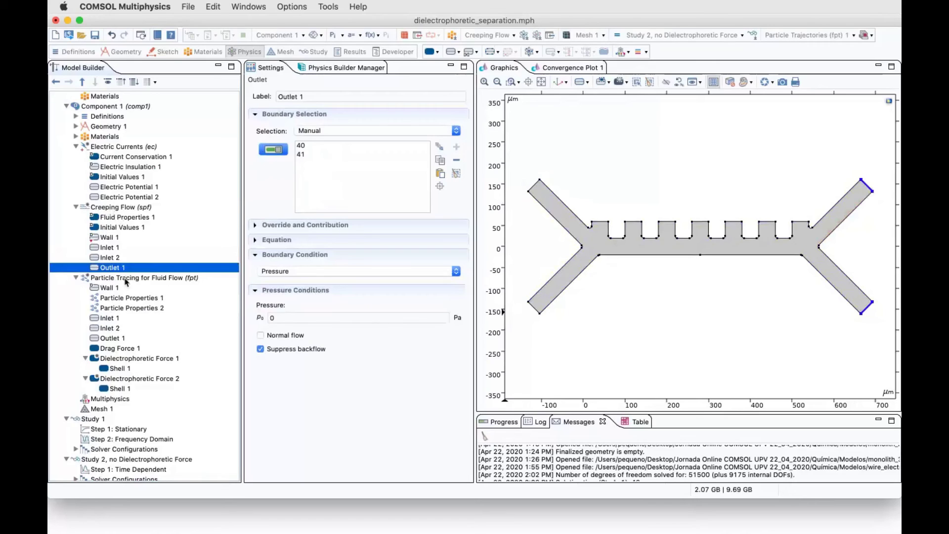
# - Expand the Drag Force 1 equations in a wider settings area to read them in full, and recheck the particle tracing Outlet 1
pyautogui.click(105, 349)
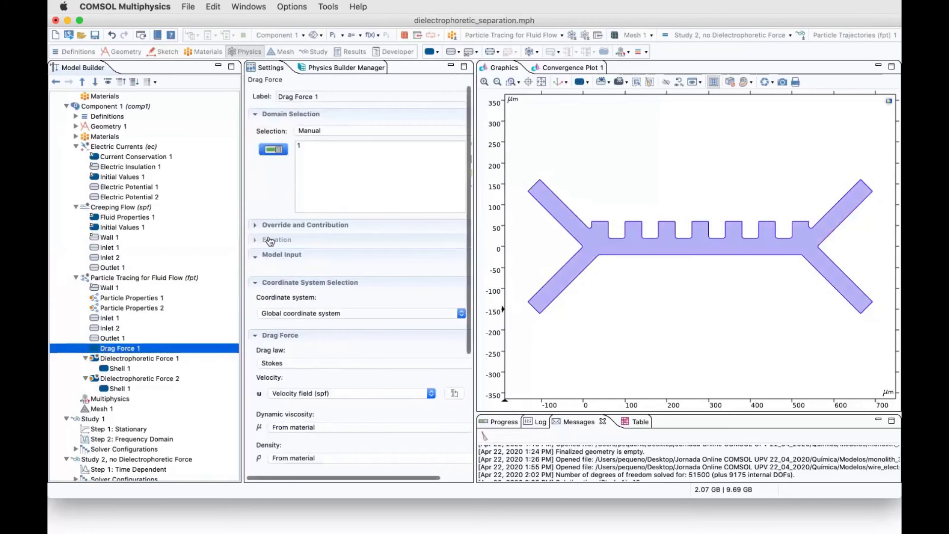
pyautogui.click(270, 241)
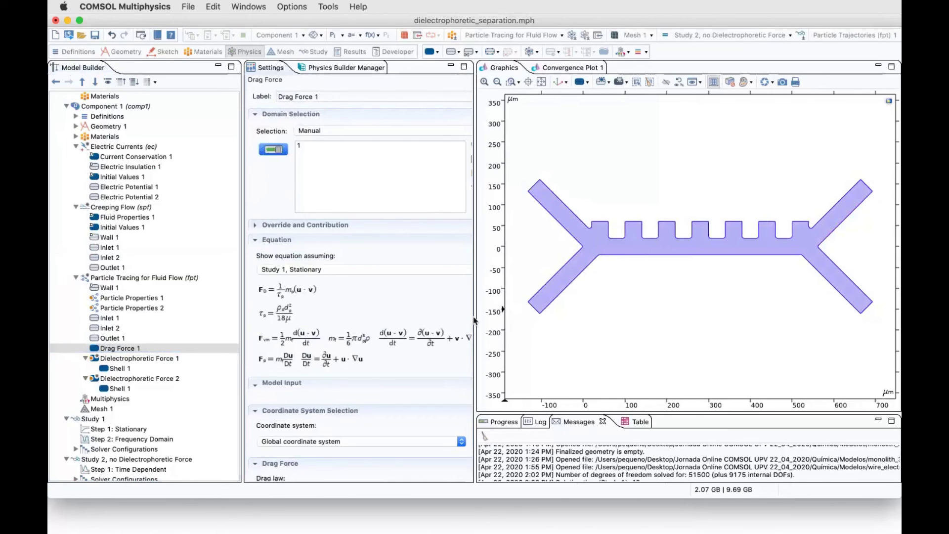
pyautogui.moveTo(475, 314); pyautogui.dragTo(540, 315)
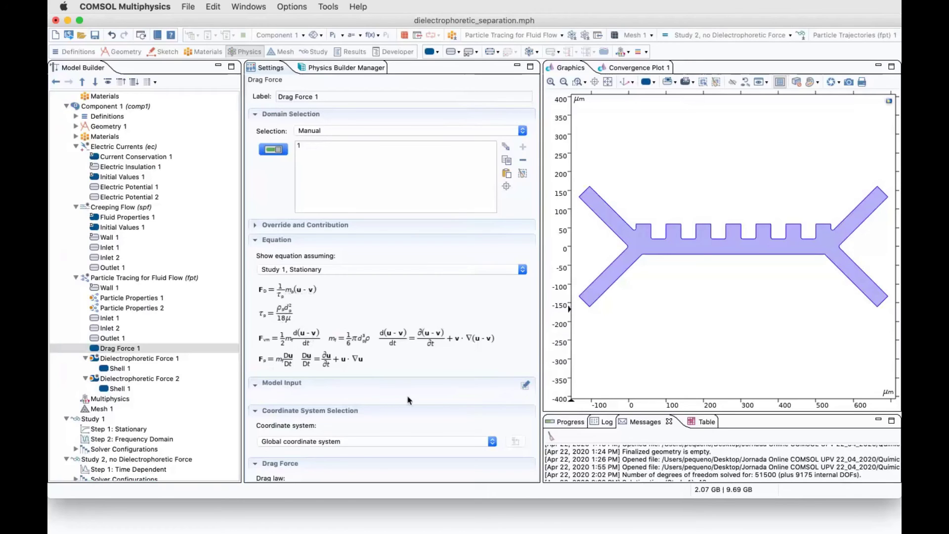
pyautogui.click(112, 339)
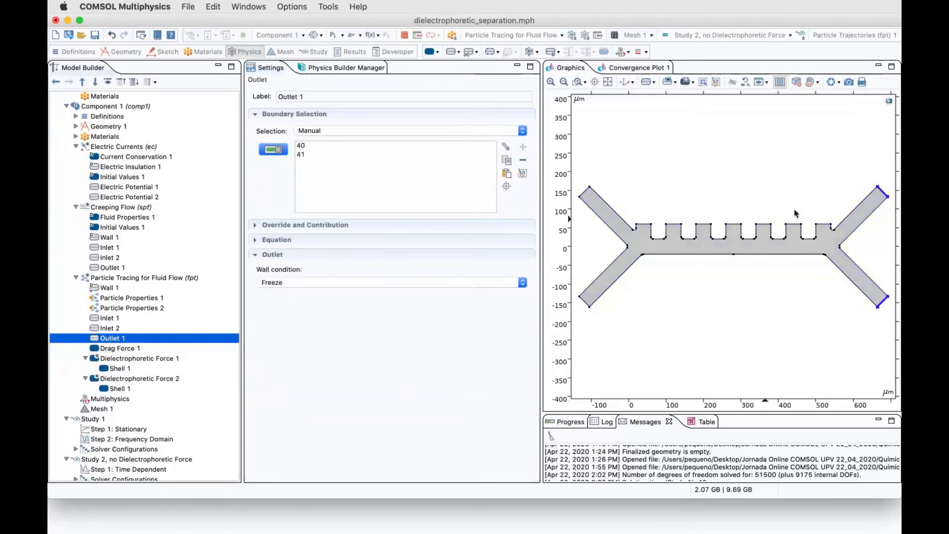
# - Review the Electric Currents interface and the boundaries and voltages of Electric Potential 1 and Electric Potential 2
pyautogui.click(97, 147)
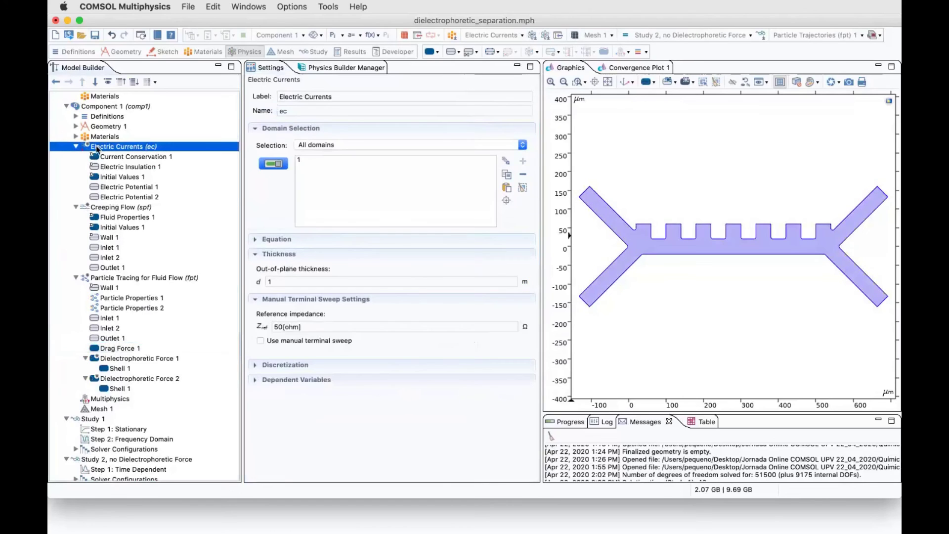
pyautogui.click(118, 187)
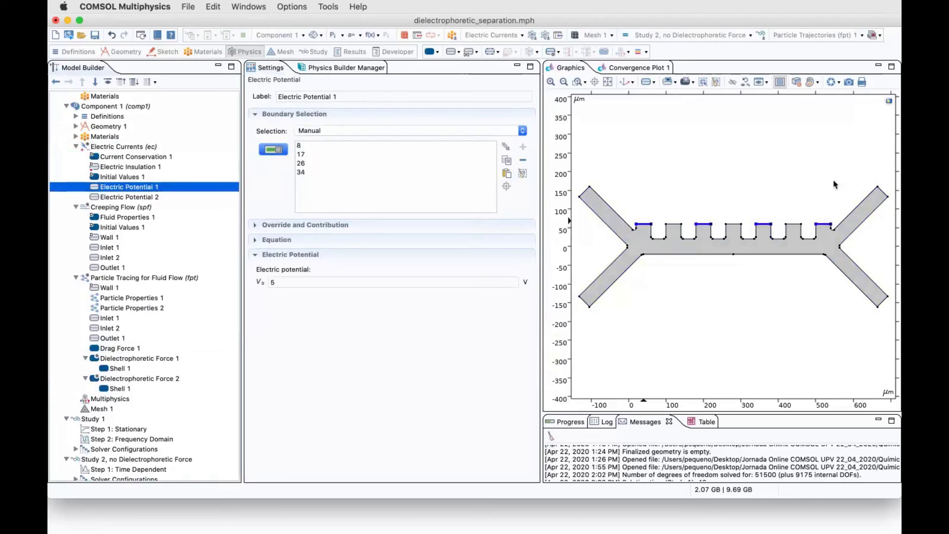
pyautogui.doubleClick(344, 280)
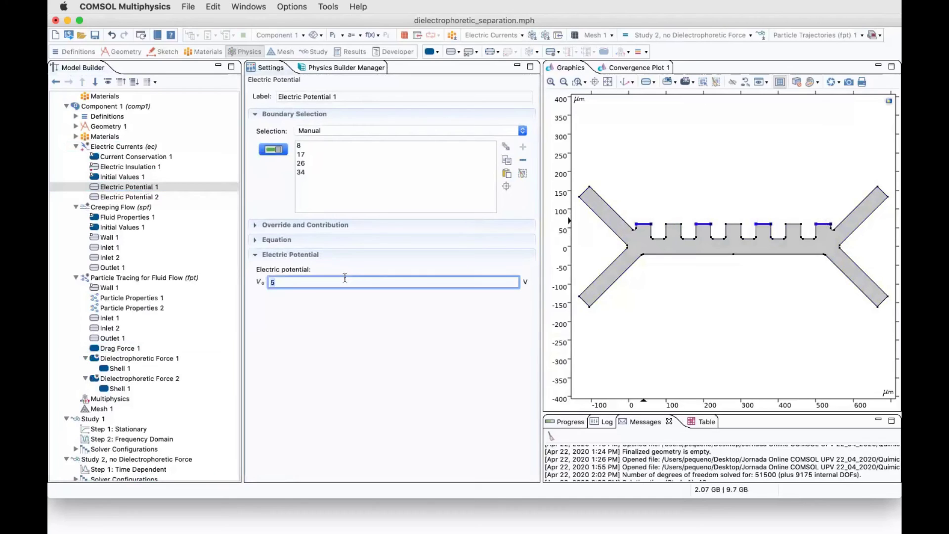
pyautogui.click(108, 198)
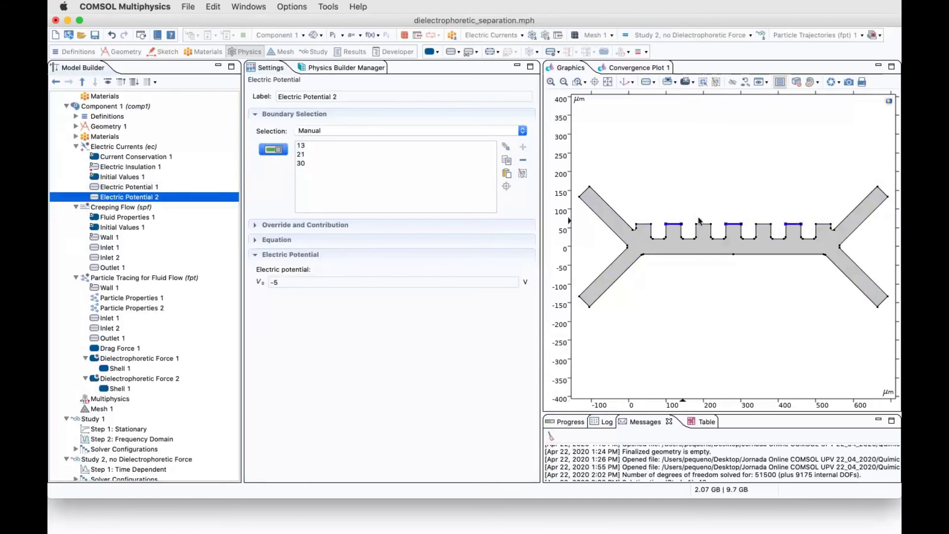
pyautogui.click(323, 279)
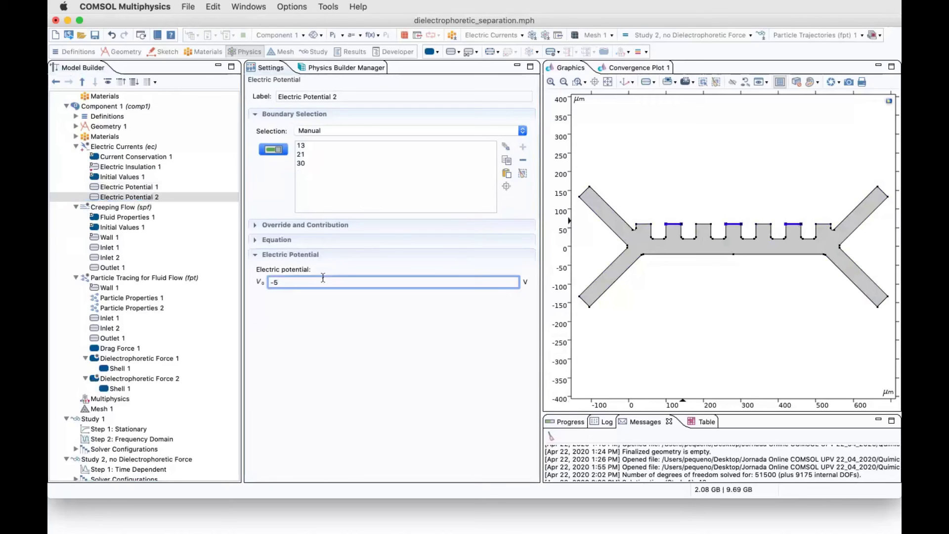
# - Look over the studies and results in the model tree, and view the Electric Currents and Particle Tracing for Fluid Flow interface settings
pyautogui.scroll(-6, 141, 329)
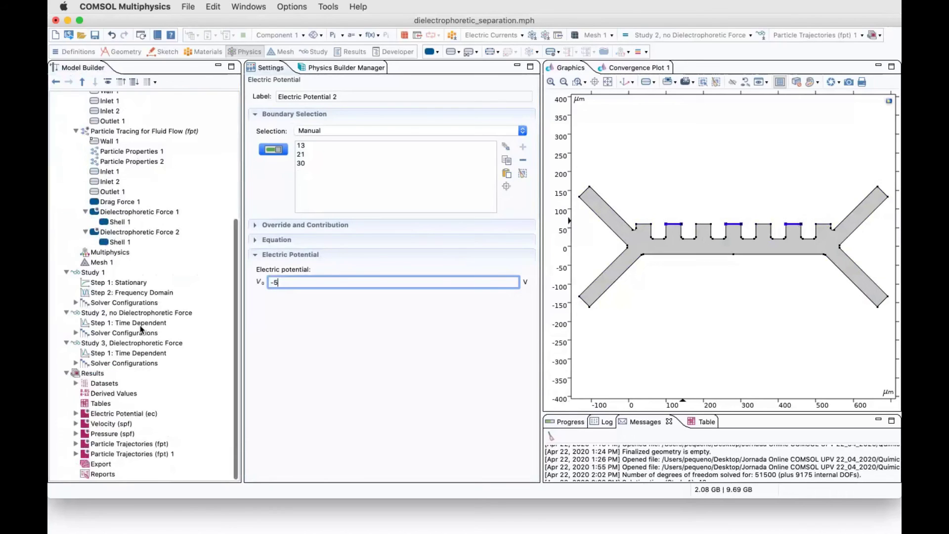
pyautogui.scroll(5, 141, 329)
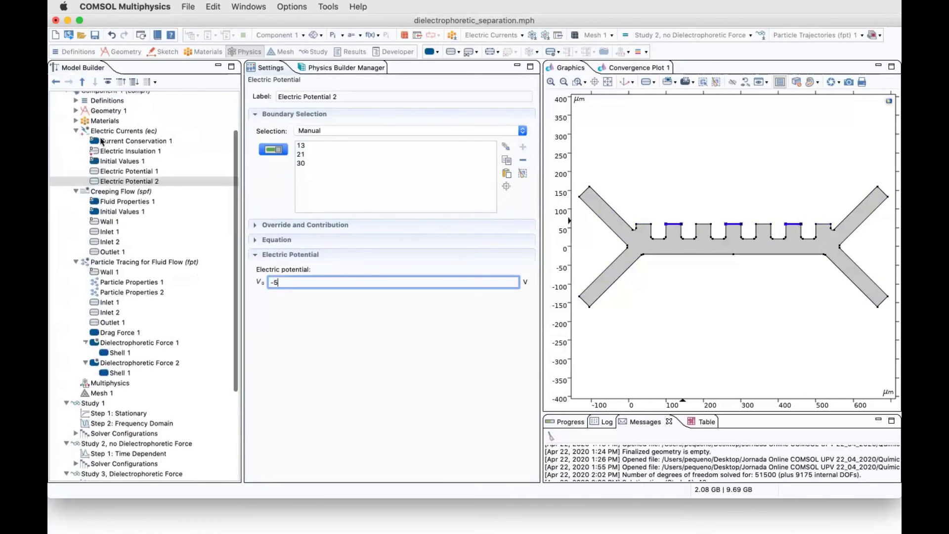
pyautogui.click(105, 132)
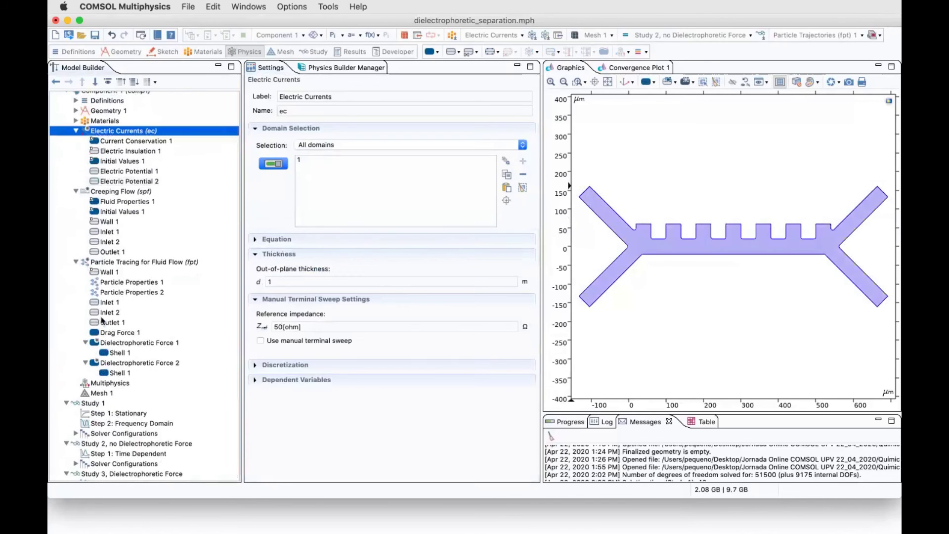
pyautogui.click(105, 262)
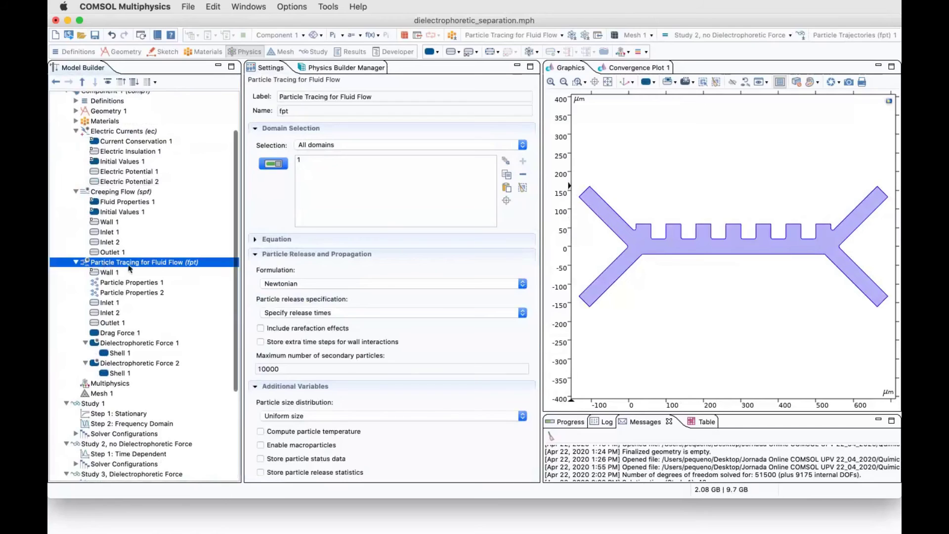
# - In Dielectrophoretic Force 1, try the User defined electric field source, then restore Electric field (ec/cucn1)
pyautogui.click(124, 343)
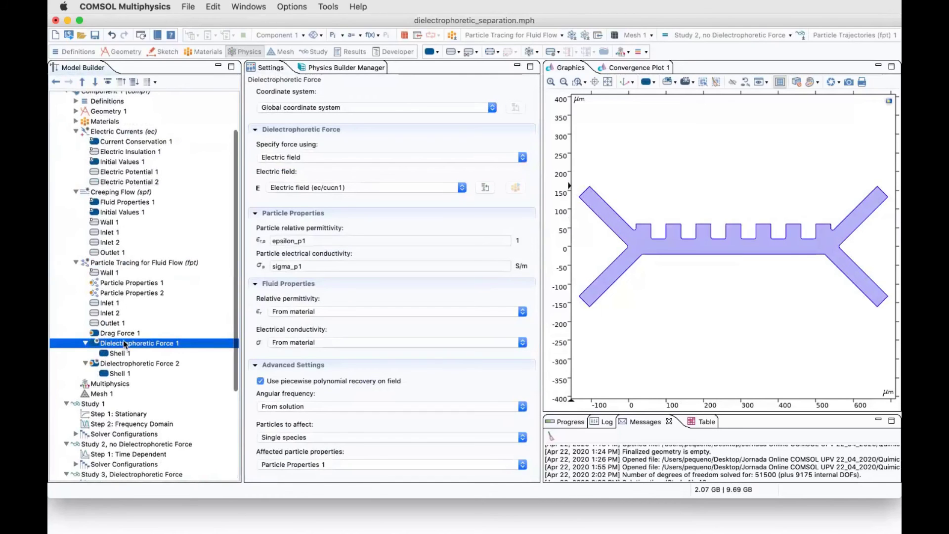
pyautogui.click(321, 191)
pyautogui.click(394, 190)
pyautogui.click(394, 190)
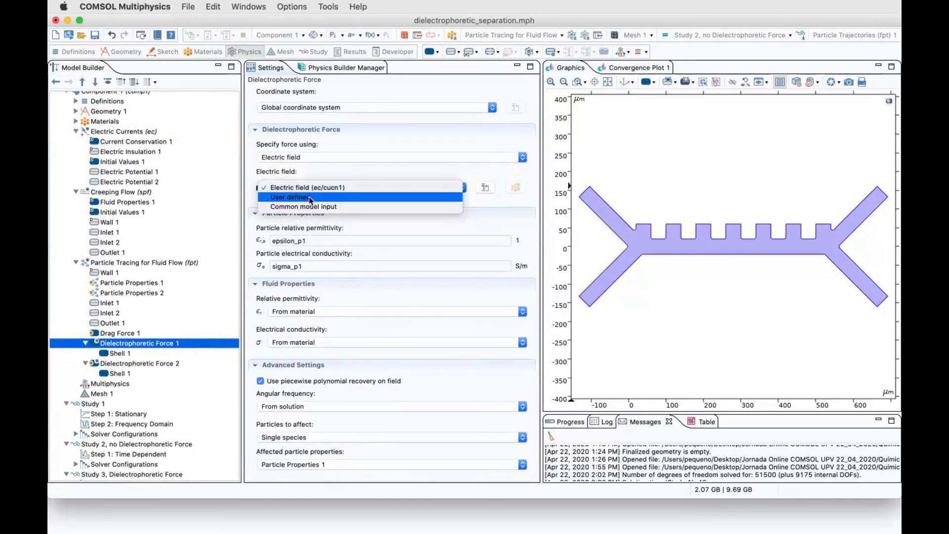
pyautogui.click(297, 197)
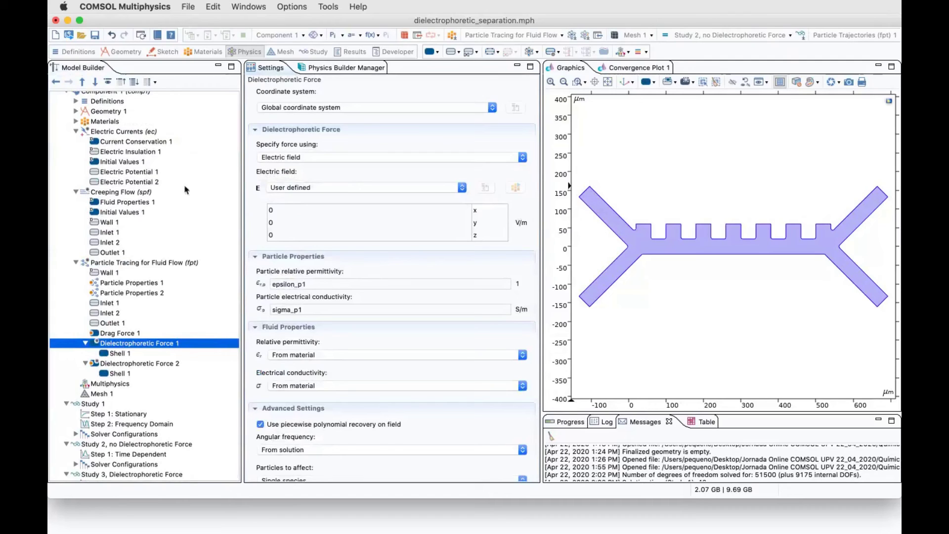
pyautogui.click(370, 190)
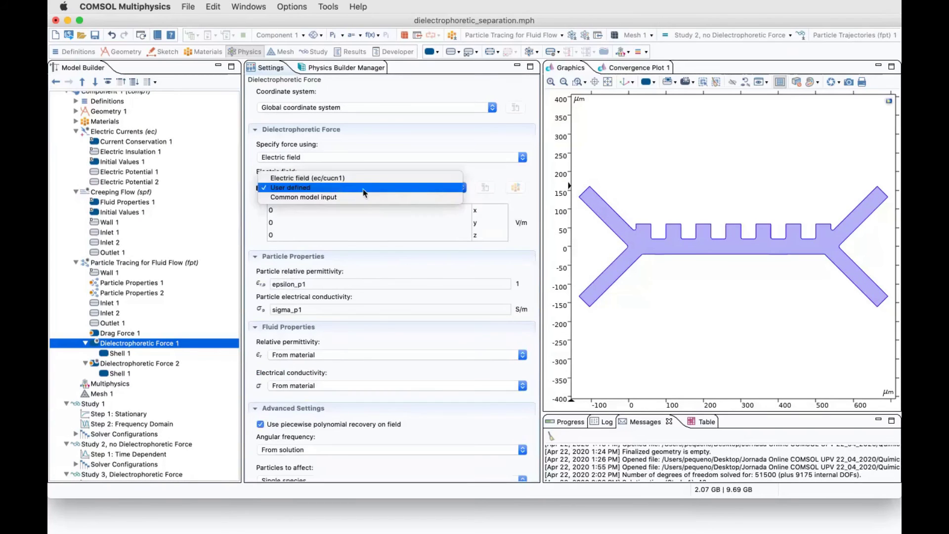
pyautogui.click(364, 179)
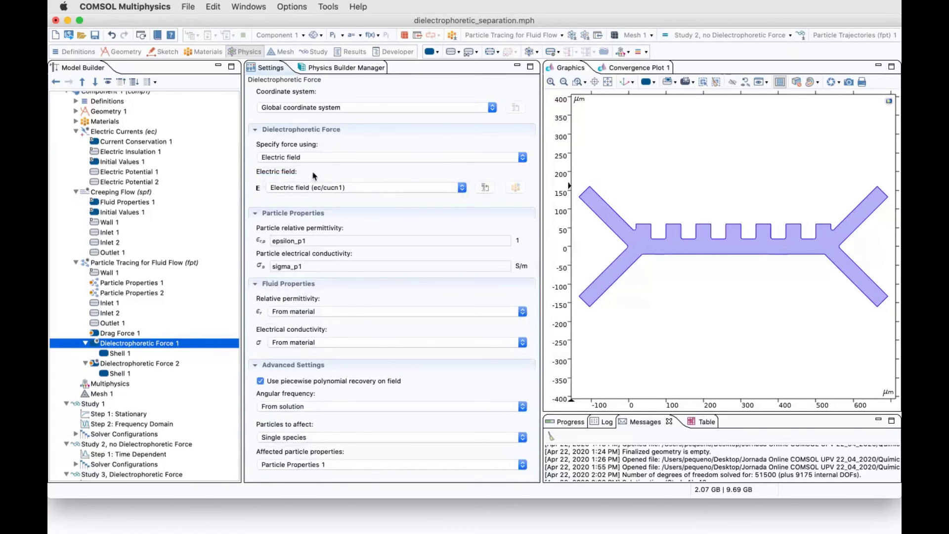
# - Review the particle relative permittivity and electrical conductivity of Dielectrophoretic Force 1 together with its force equations
pyautogui.click(316, 239)
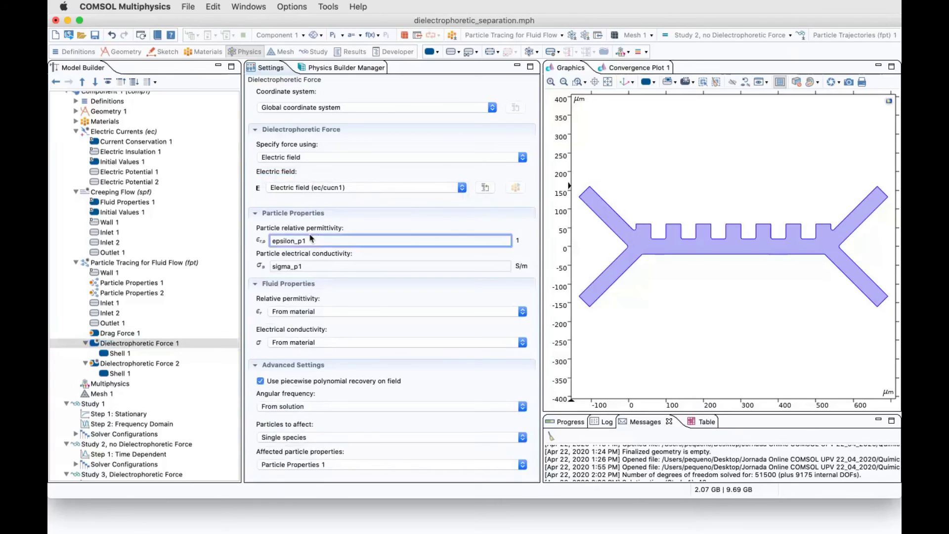
pyautogui.click(319, 267)
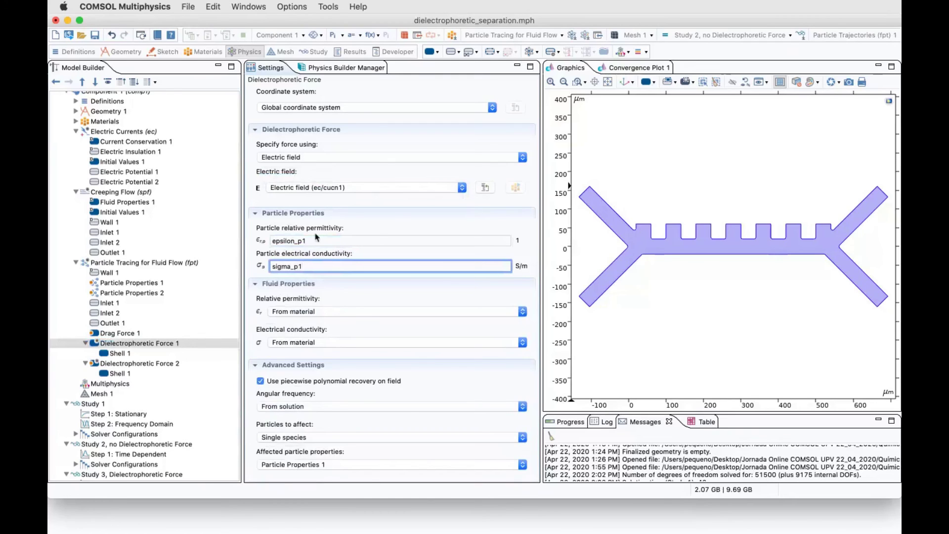
pyautogui.scroll(10, 317, 238)
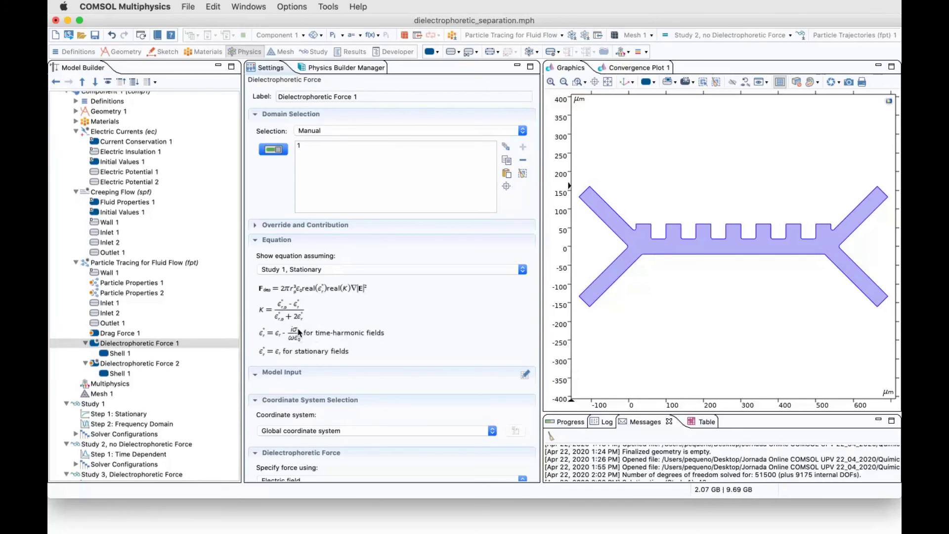
pyautogui.scroll(-6, 312, 338)
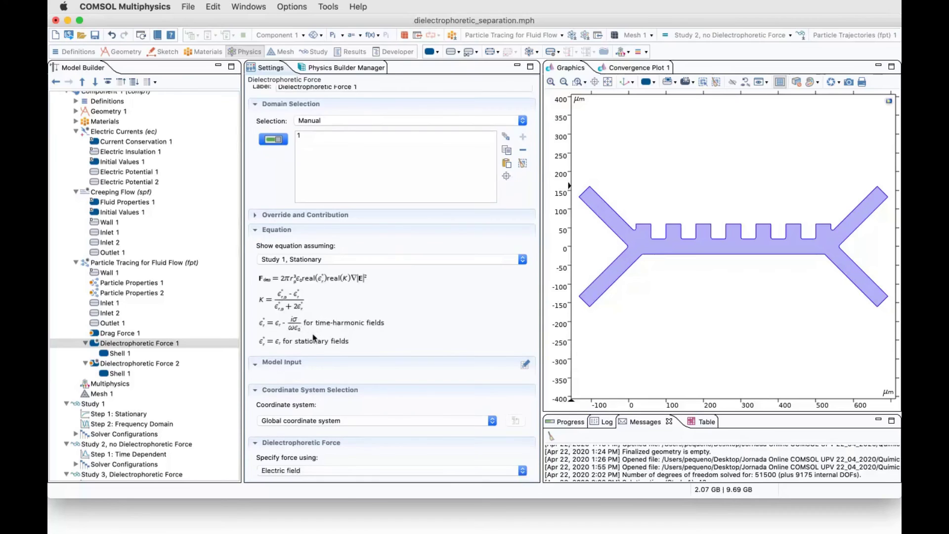
pyautogui.scroll(-7, 311, 338)
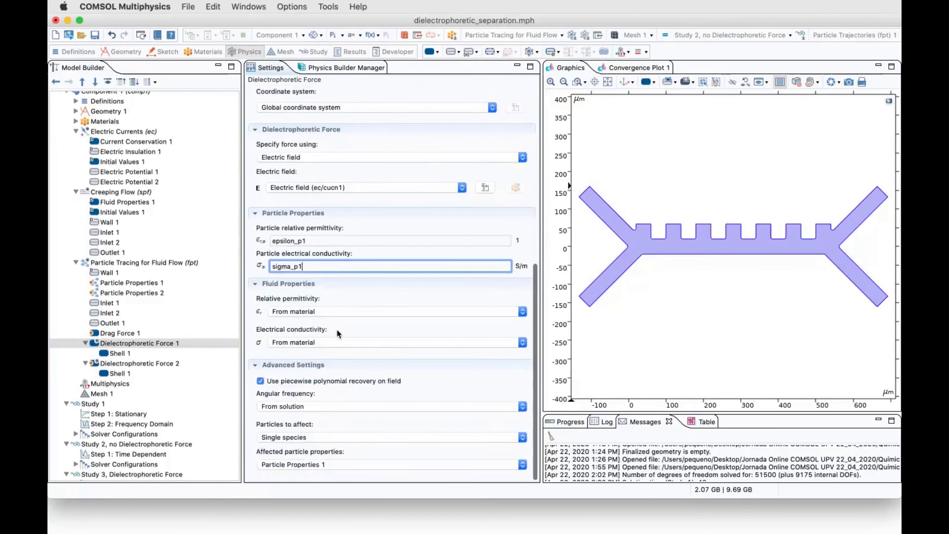
# - Compare the shell thickness, permittivity and conductivity in the Shell 1 nodes of Dielectrophoretic Force 1 and Dielectrophoretic Force 2
pyautogui.rightClick(156, 347)
pyautogui.click(122, 355)
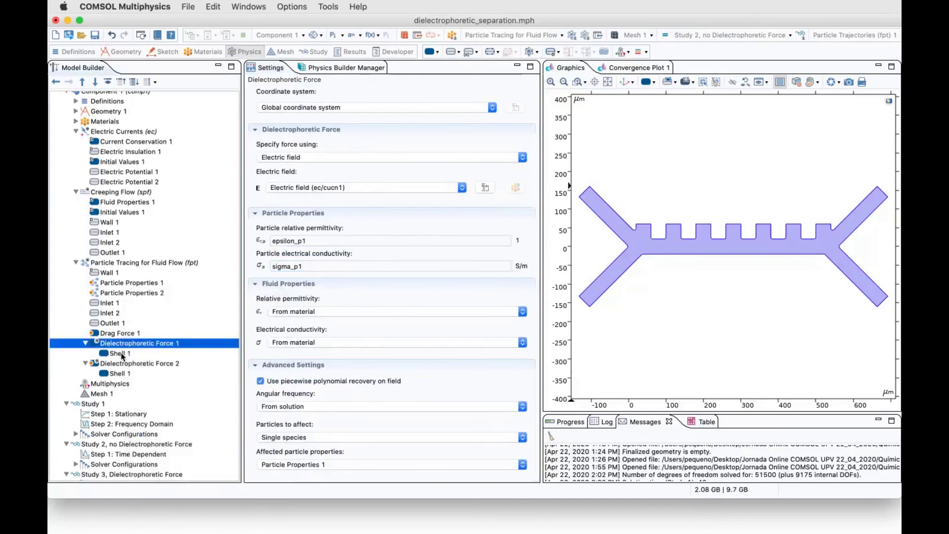
pyautogui.click(122, 353)
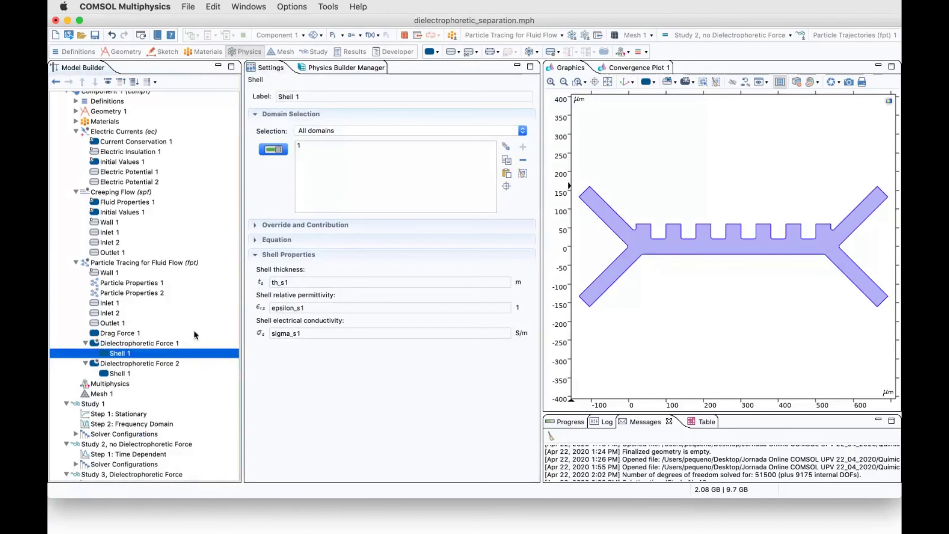
pyautogui.click(129, 364)
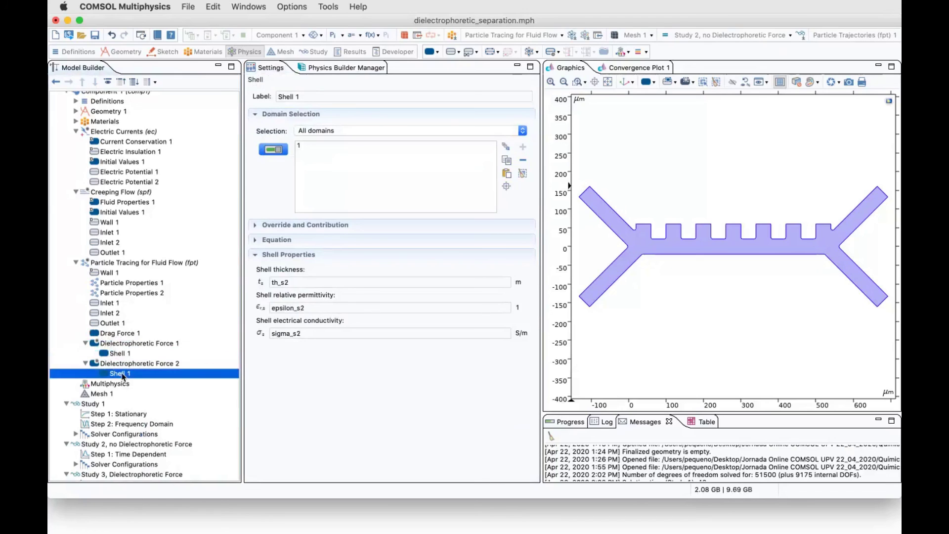
pyautogui.click(124, 354)
# - Examine Mesh 1 in a wider graphics area, close up along the toothed channel and over the whole geometry
pyautogui.scroll(5, 80, 192)
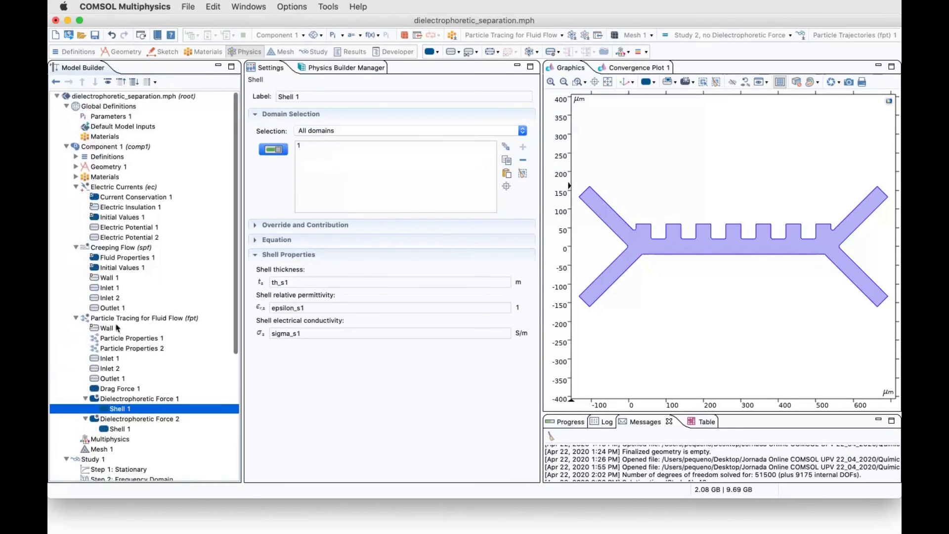
pyautogui.scroll(-5, 162, 303)
pyautogui.scroll(-5, 162, 303)
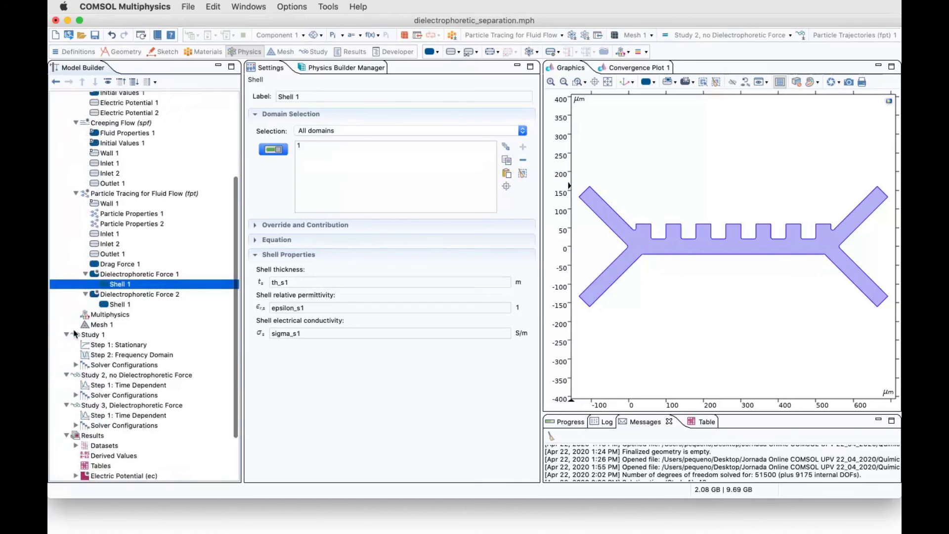
pyautogui.click(86, 273)
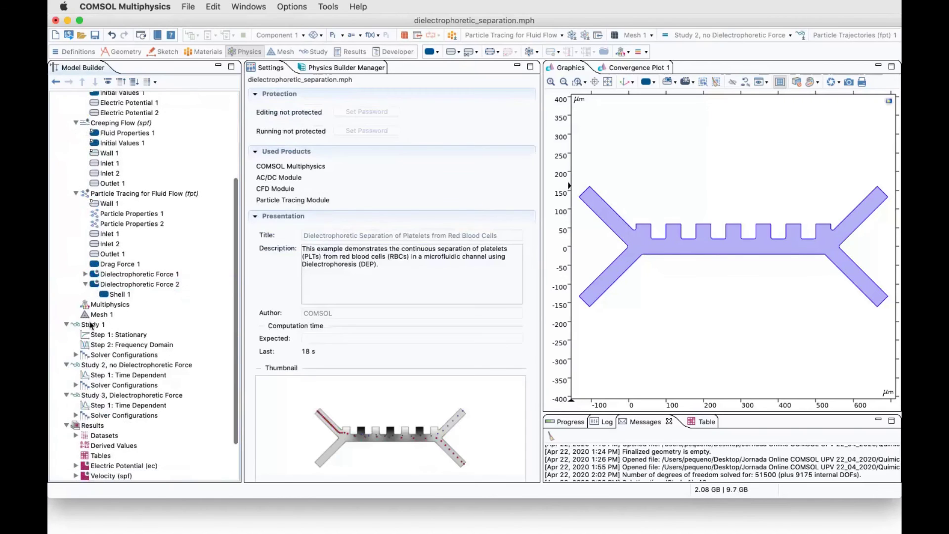
pyautogui.click(93, 315)
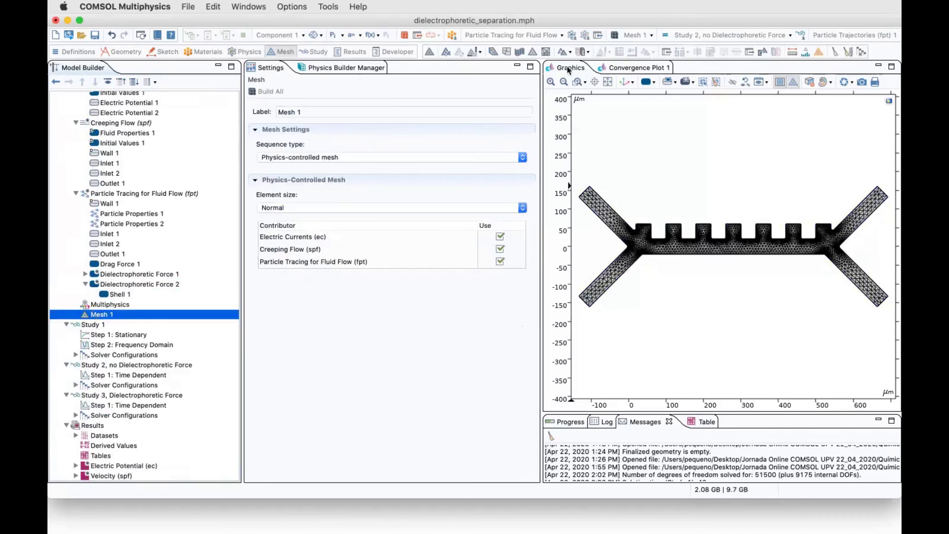
pyautogui.moveTo(546, 96); pyautogui.dragTo(437, 85)
pyautogui.click(428, 82)
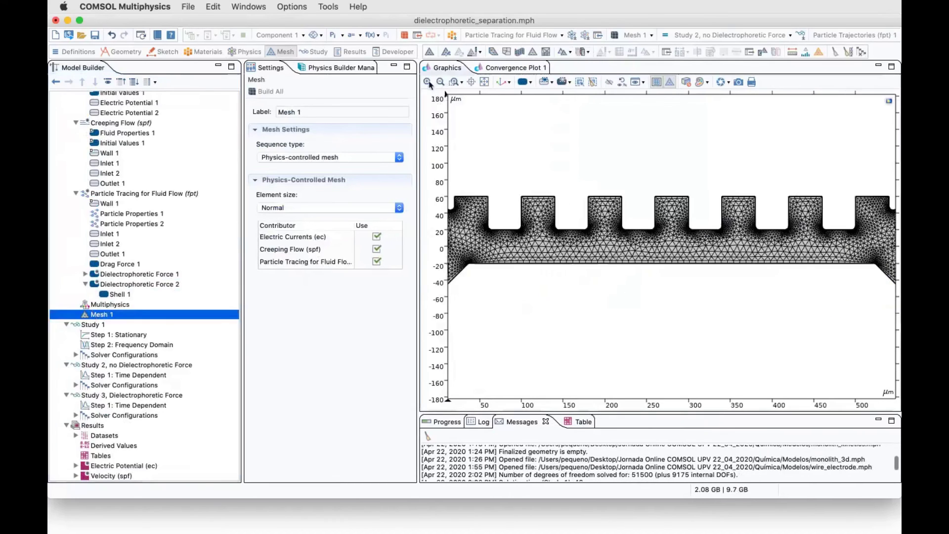
pyautogui.click(428, 82)
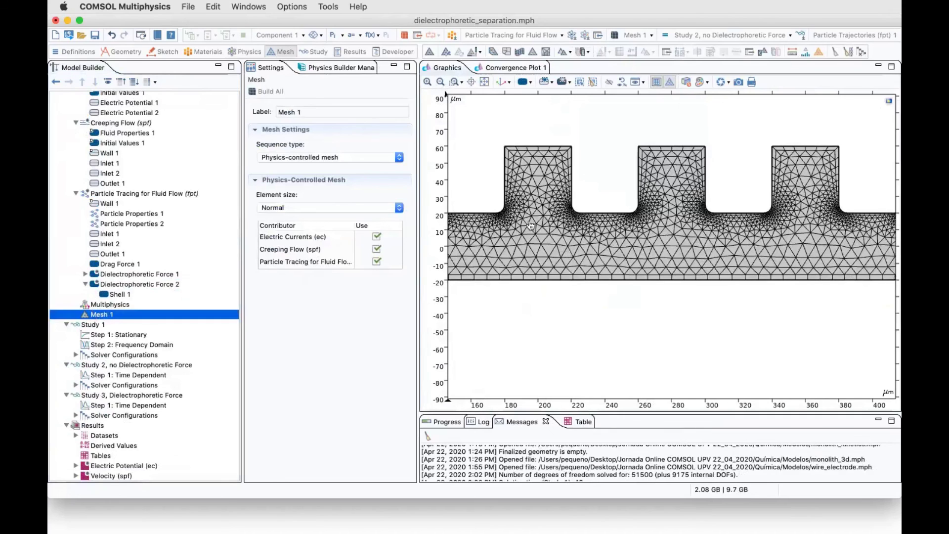
pyautogui.moveTo(532, 226); pyautogui.dragTo(888, 235, button='right')
pyautogui.click(486, 82)
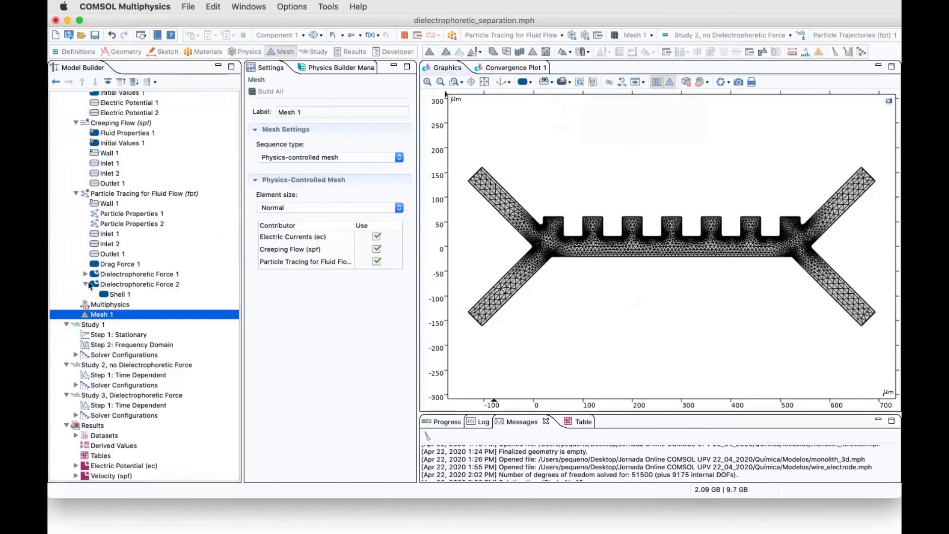
# - Collapse the Particle Tracing for Fluid Flow, Creeping Flow and Electric Currents branches of the model tree
pyautogui.click(76, 196)
pyautogui.click(76, 123)
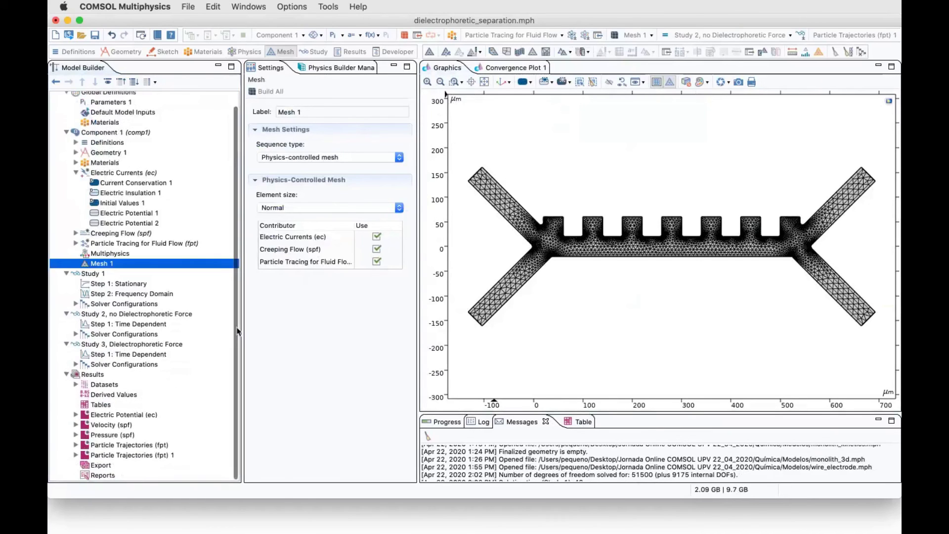
pyautogui.click(76, 172)
# - Review which physics interfaces the Stationary and Frequency Domain steps of Study 1 solve for, in a wider settings area
pyautogui.click(97, 238)
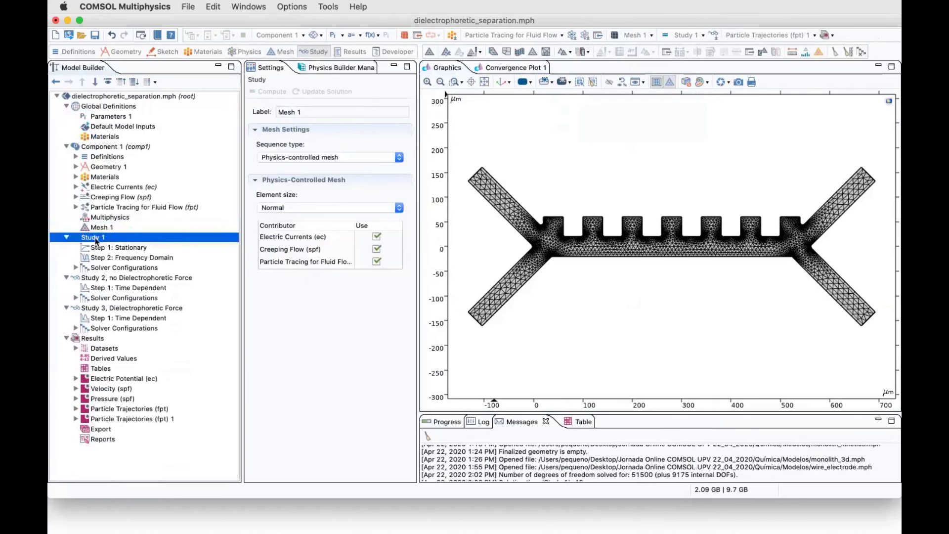
pyautogui.click(99, 249)
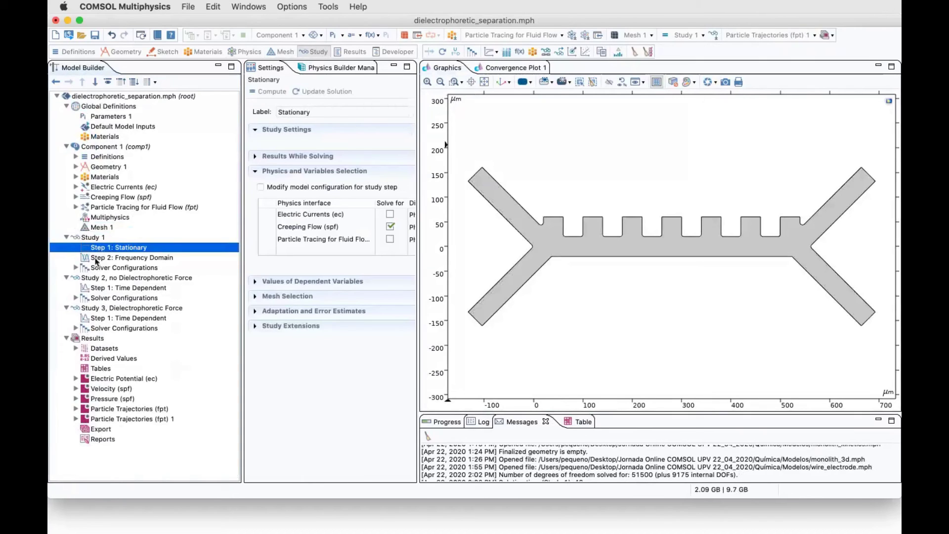
pyautogui.click(93, 238)
pyautogui.click(92, 251)
pyautogui.click(119, 259)
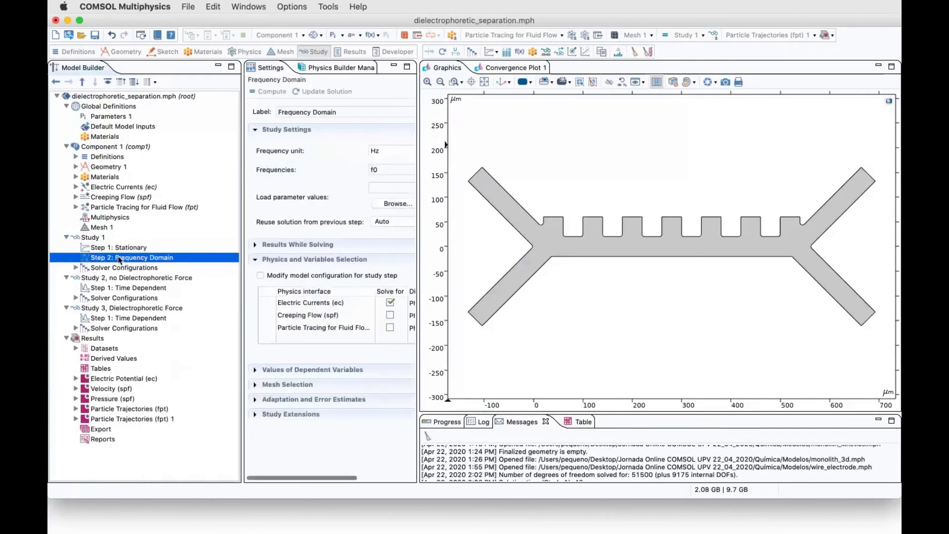
pyautogui.moveTo(418, 251); pyautogui.dragTo(539, 253)
pyautogui.click(127, 247)
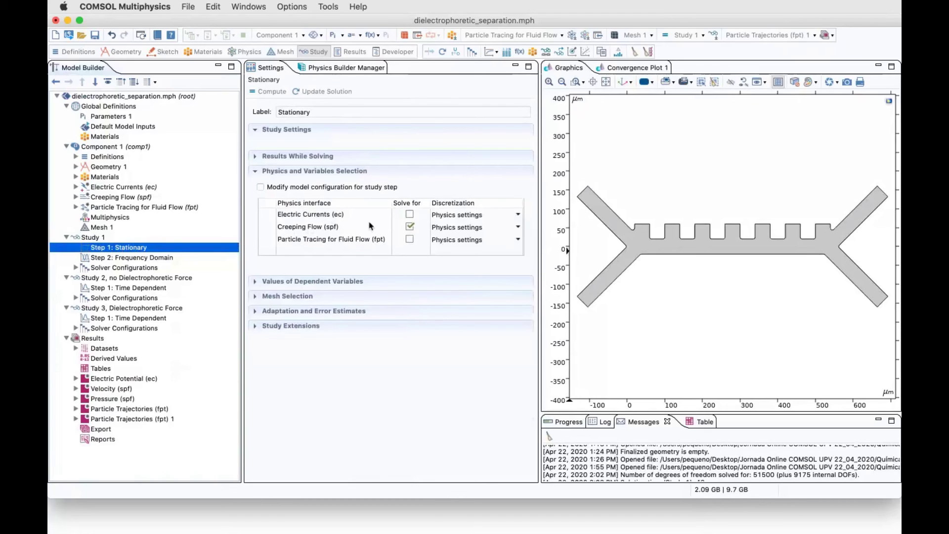
pyautogui.click(105, 259)
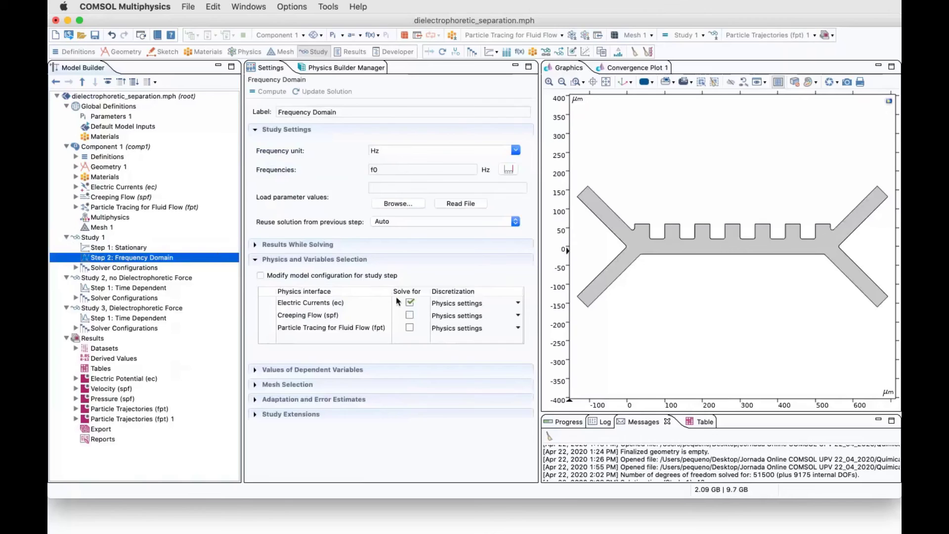
# - Look up the study frequency f0 in Parameters 1 and reread the Dielectrophoretic Force 1 equations for time-harmonic fields
pyautogui.click(389, 167)
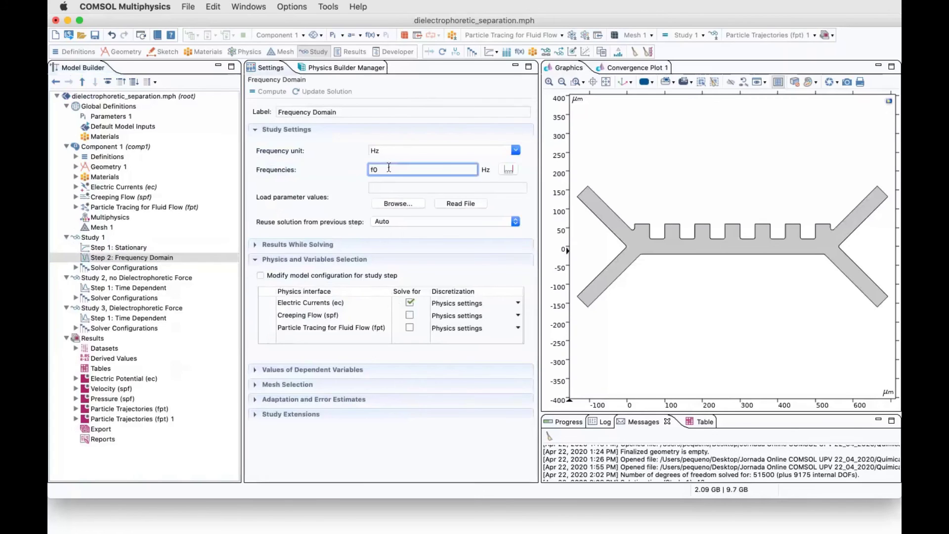
pyautogui.click(112, 116)
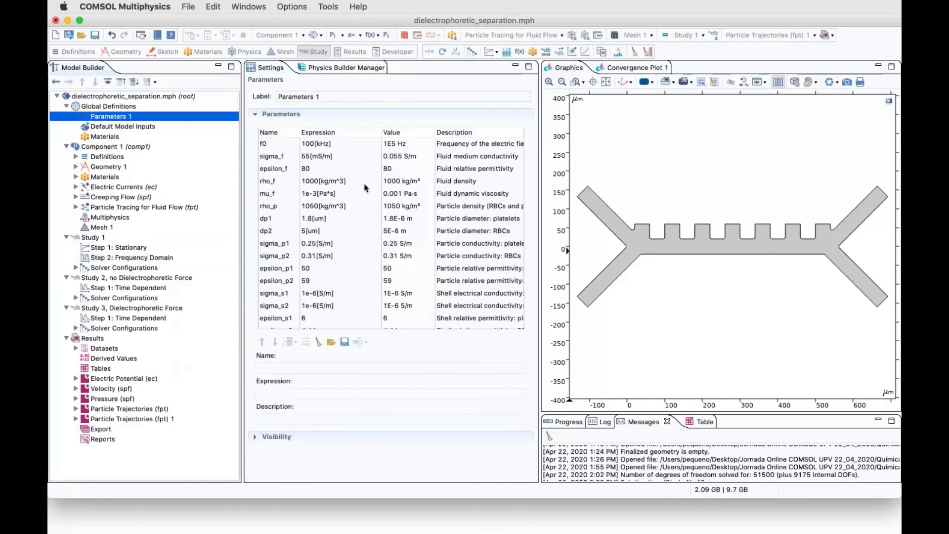
pyautogui.click(76, 207)
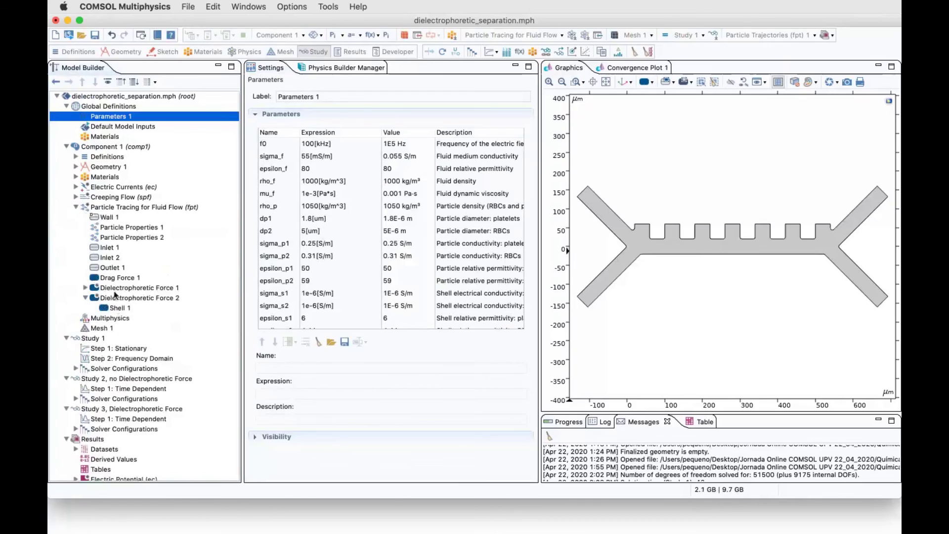
pyautogui.click(115, 291)
pyautogui.scroll(10, 365, 318)
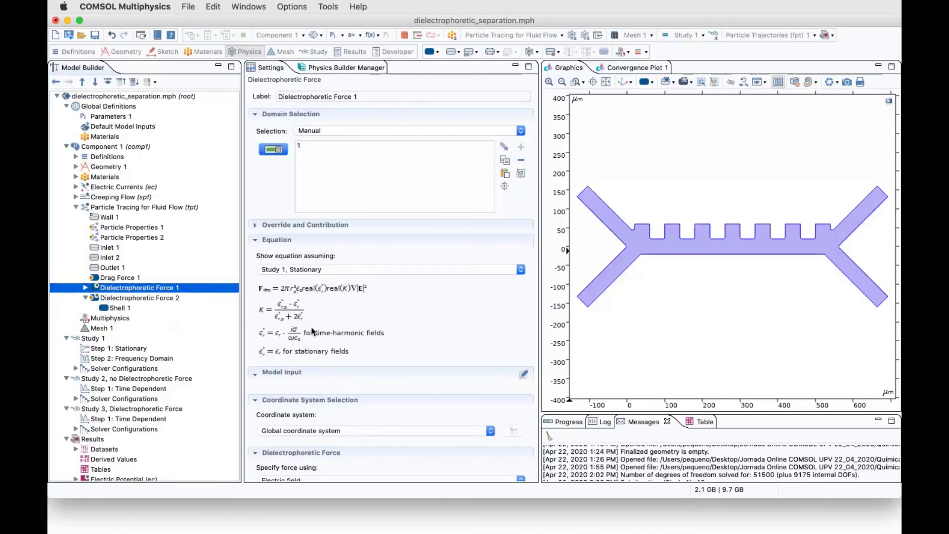
# - Revisit the Stationary and Frequency Domain steps of Study 1 and view the Time Dependent step of Study 2
pyautogui.scroll(-3, 174, 310)
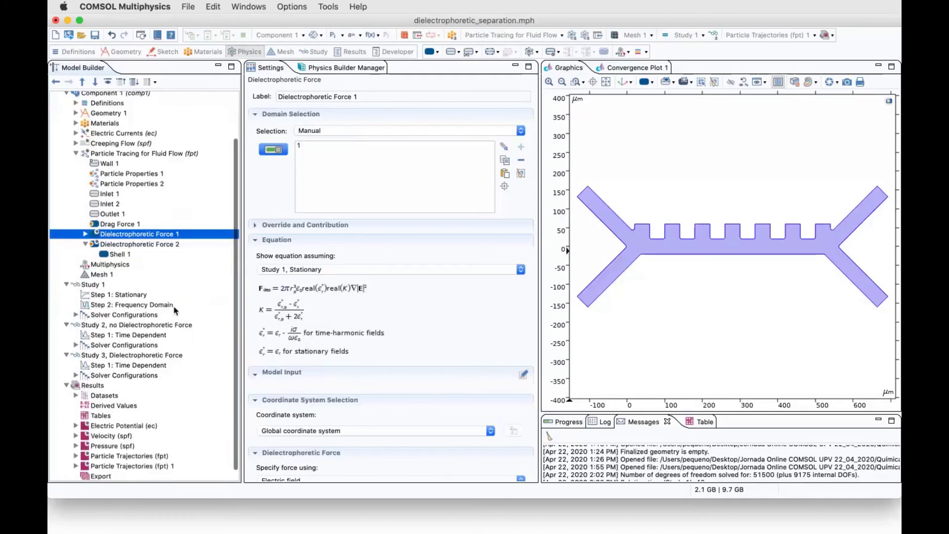
pyautogui.scroll(-1, 174, 310)
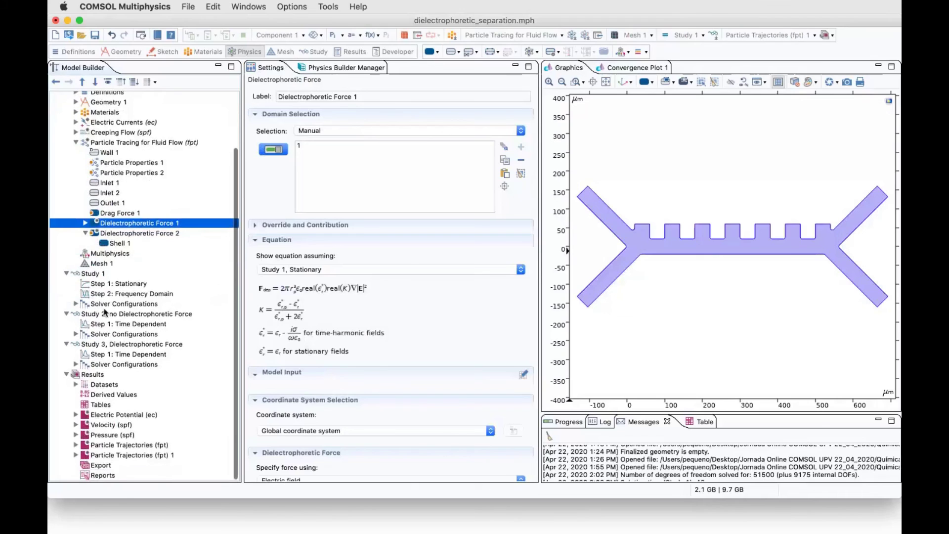
pyautogui.click(89, 274)
pyautogui.click(91, 284)
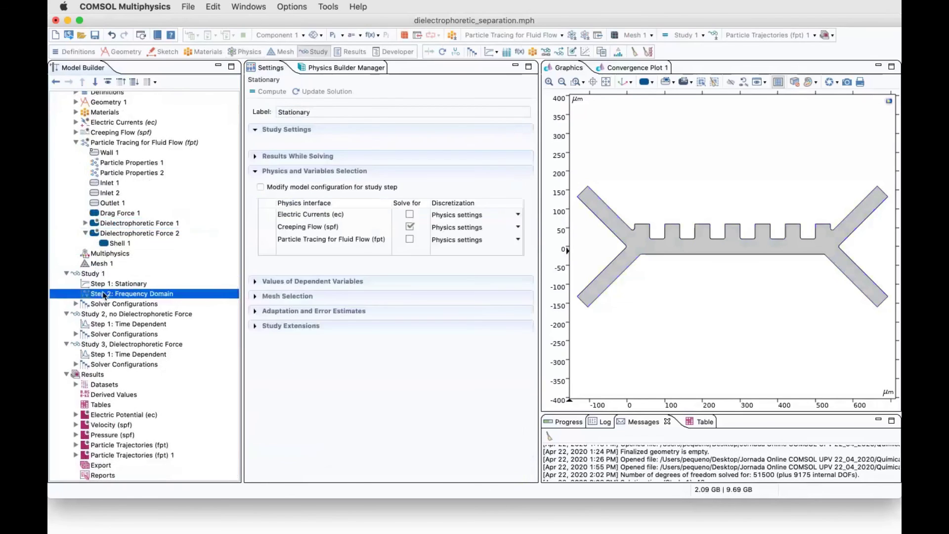
pyautogui.click(103, 293)
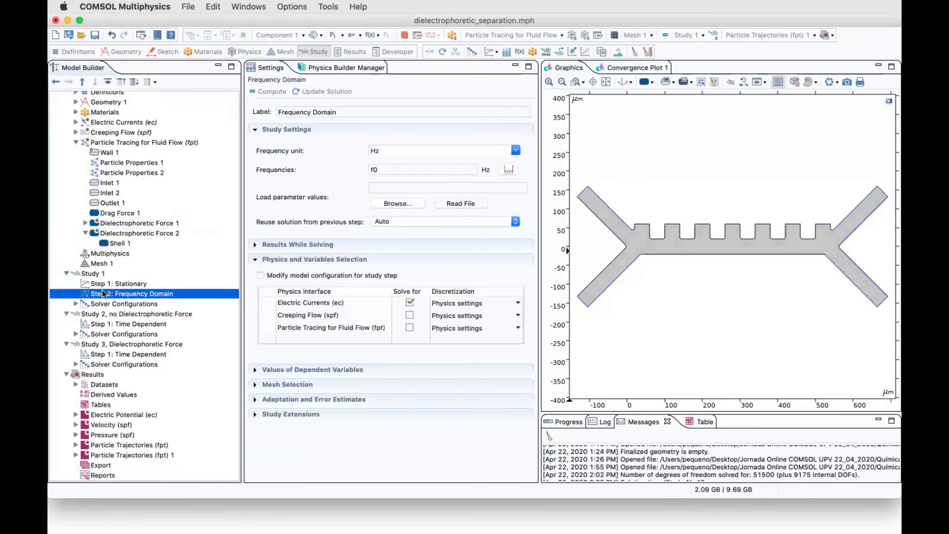
pyautogui.click(104, 324)
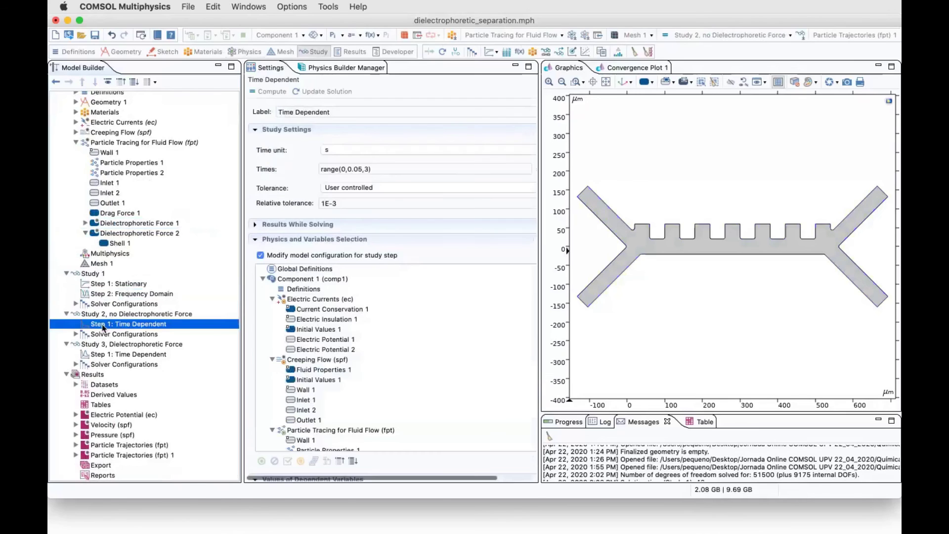
# - Check which particle forces are disabled in Study 2's Time Dependent step and review the Time Dependent settings of Study 3
pyautogui.scroll(-5, 366, 359)
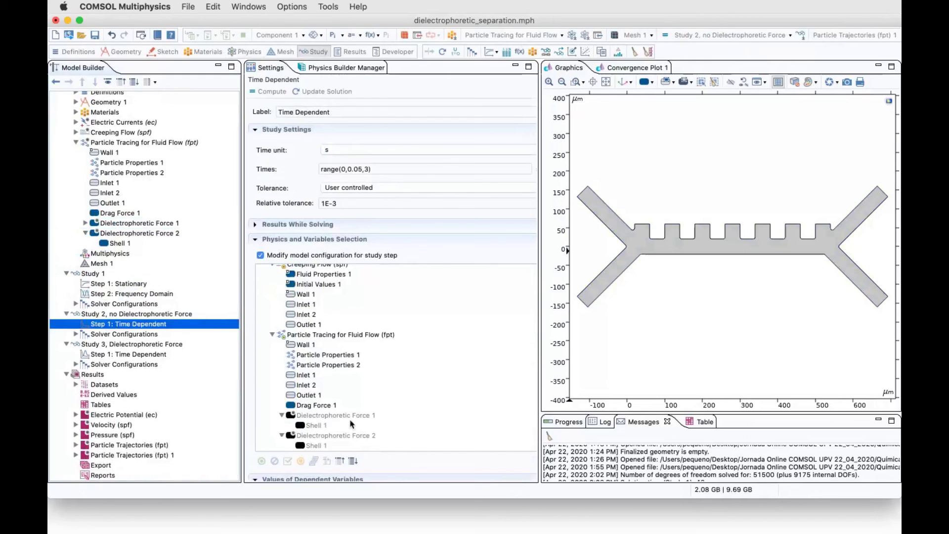
pyautogui.click(121, 345)
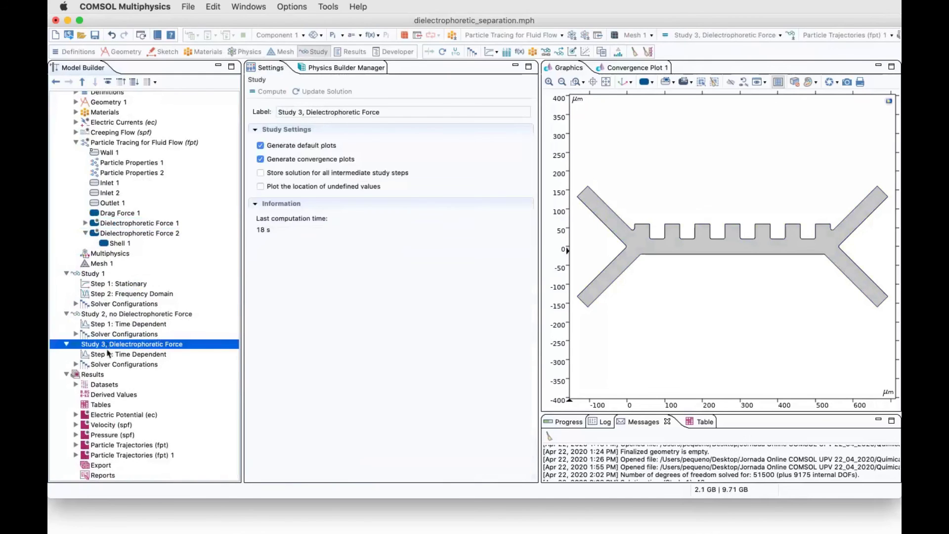
pyautogui.click(108, 354)
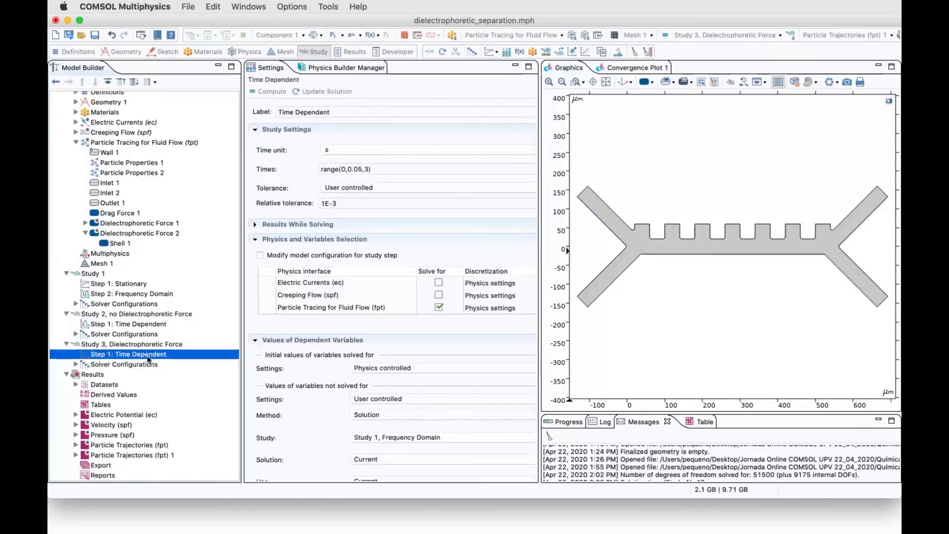
pyautogui.hscroll(5, 326, 169)
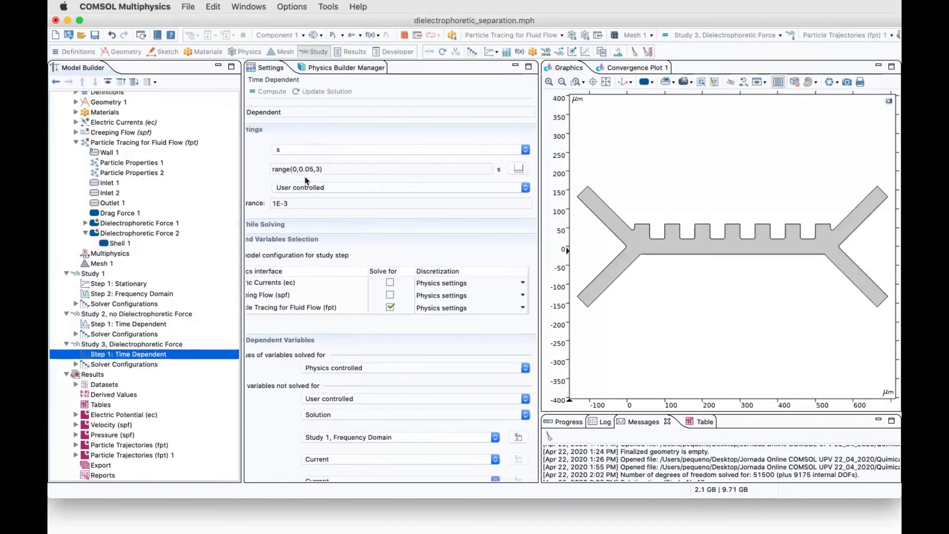
pyautogui.hscroll(-5, 327, 169)
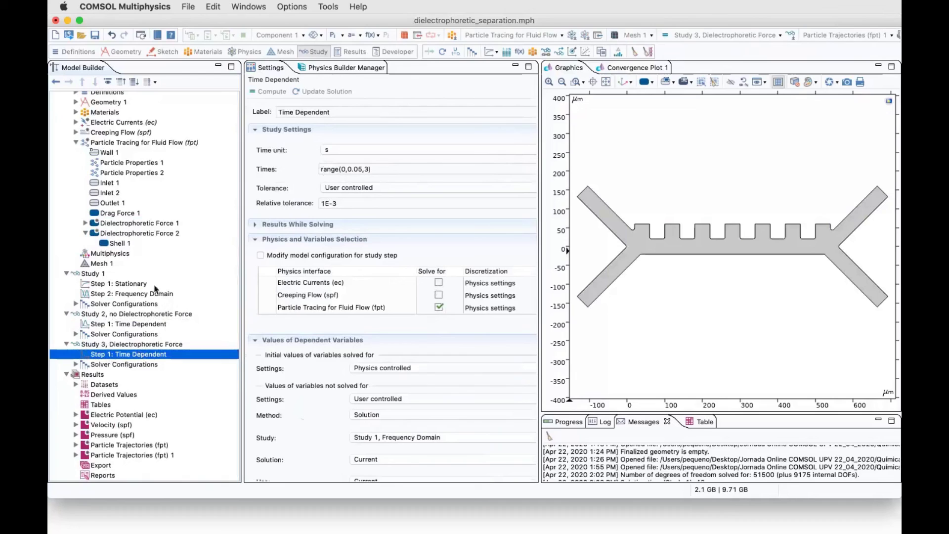
# - Show the Electric Potential (ec) plot in a wider graphics area and add a player animation of it
pyautogui.click(113, 418)
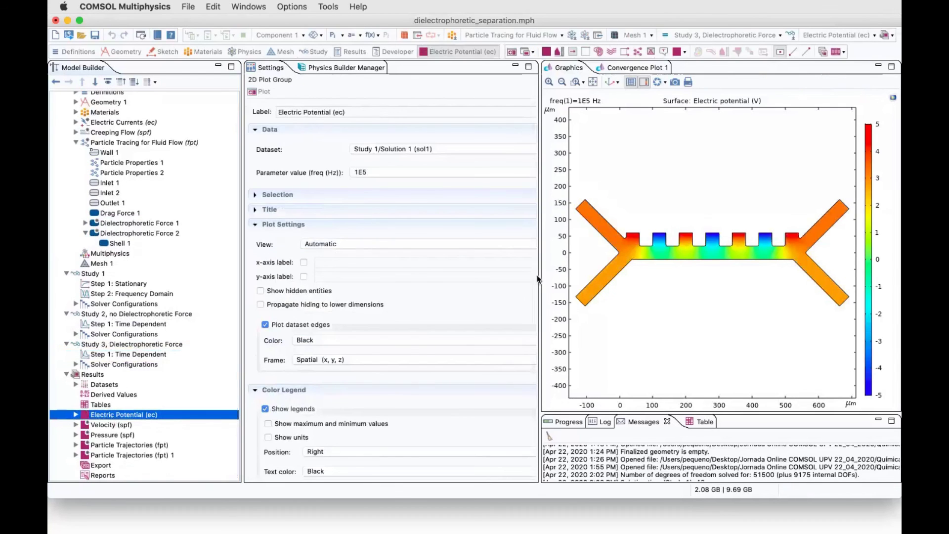
pyautogui.moveTo(486, 275); pyautogui.dragTo(473, 275)
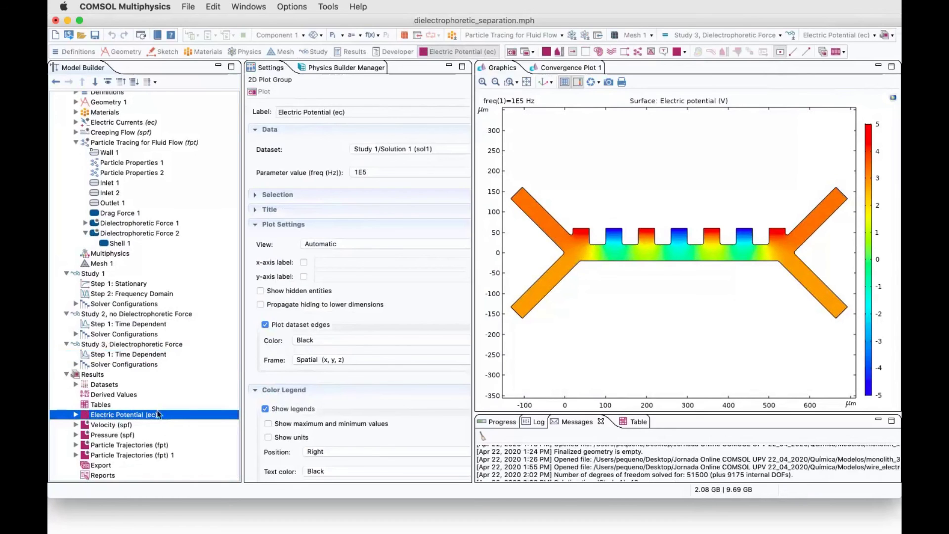
pyautogui.scroll(-1, 91, 457)
pyautogui.click(95, 466)
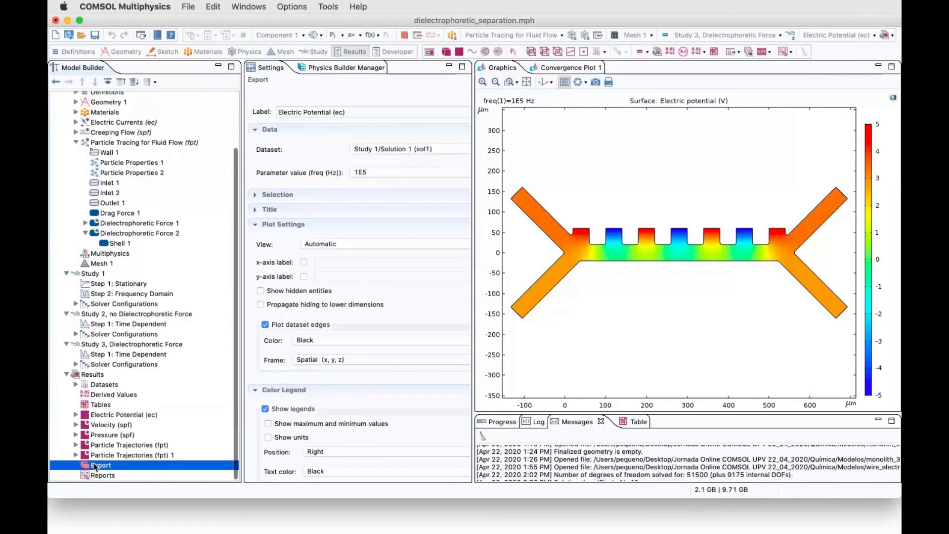
pyautogui.rightClick(95, 465)
pyautogui.moveTo(227, 377)
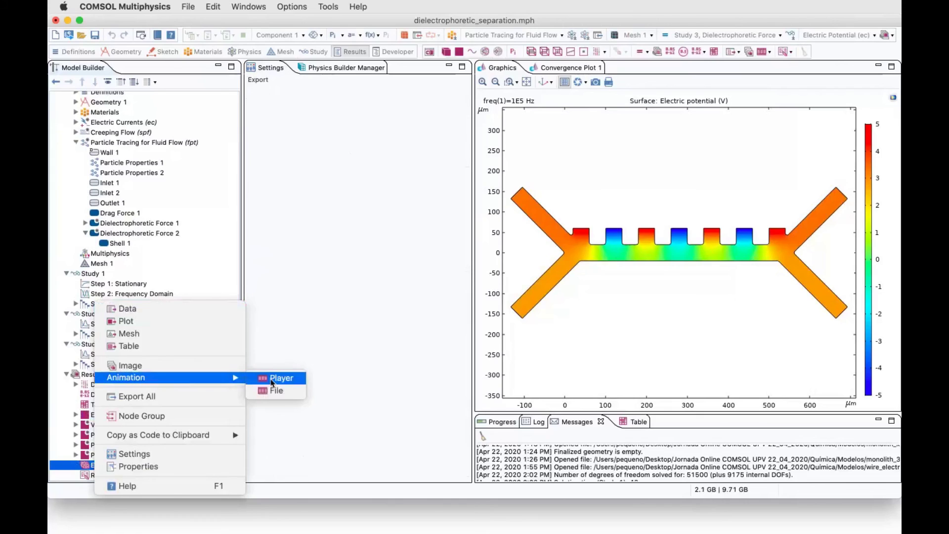
pyautogui.click(273, 381)
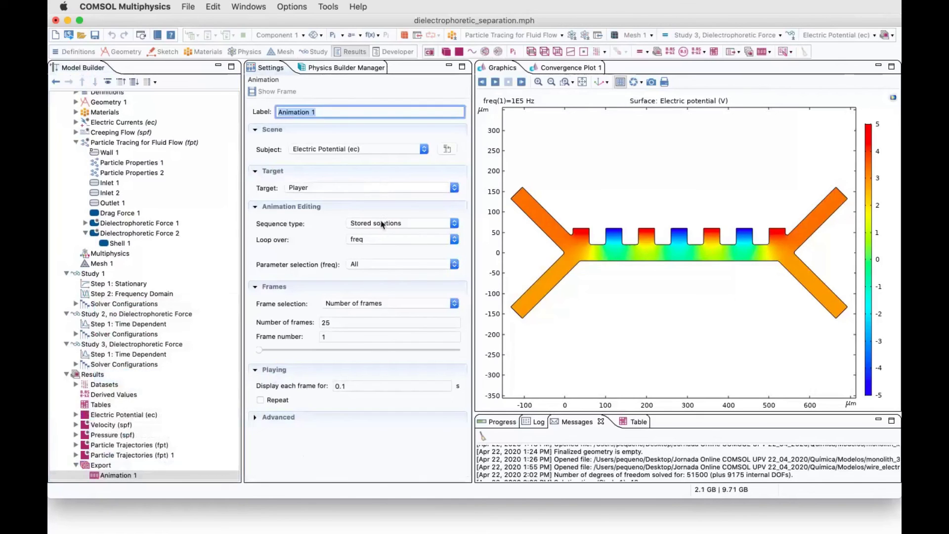
# - Set the animation's sequence type to Dynamic data extension, enable Repeat, and play the electric potential animation
pyautogui.click(381, 224)
pyautogui.click(379, 219)
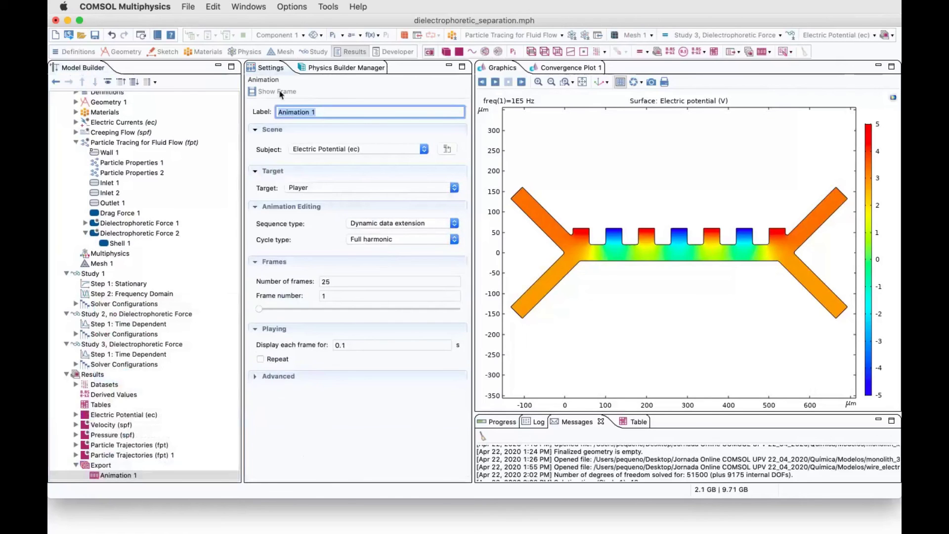
pyautogui.click(495, 82)
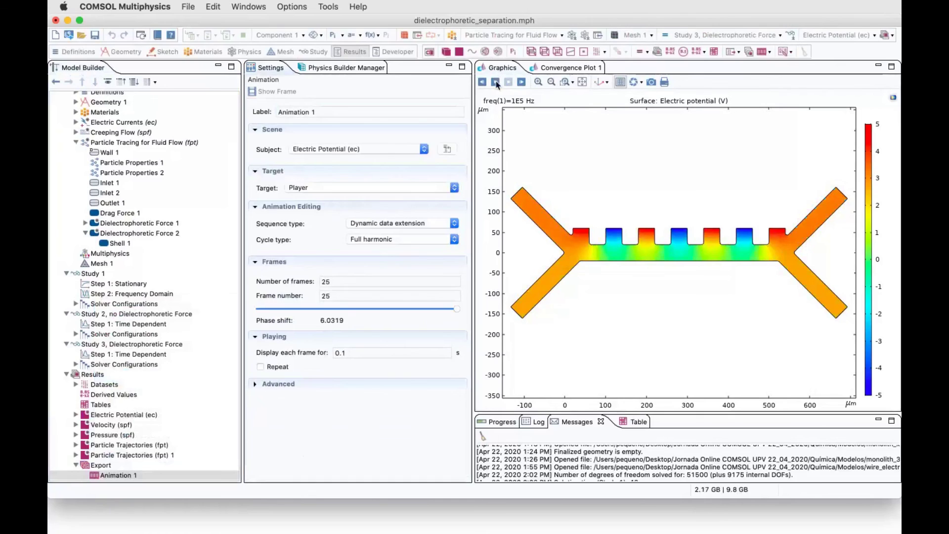
pyautogui.click(260, 366)
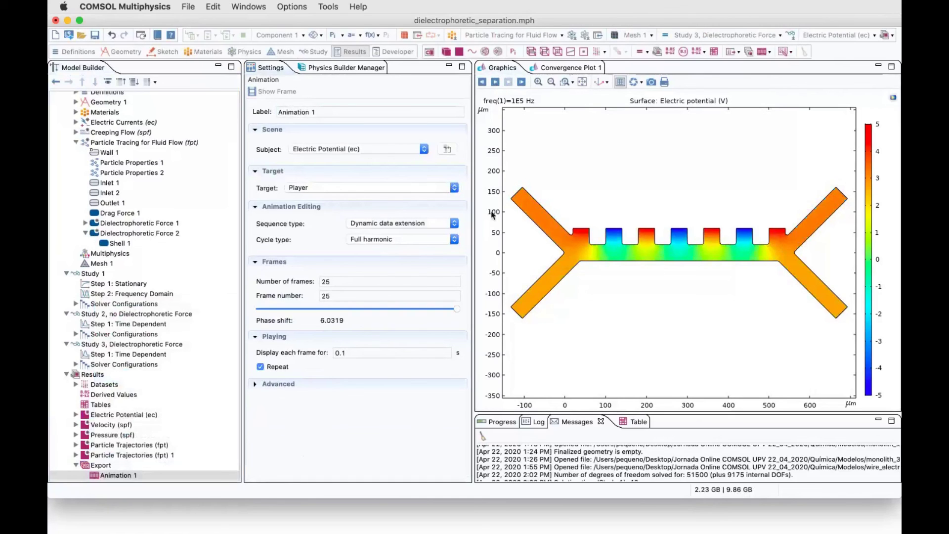
pyautogui.click(496, 82)
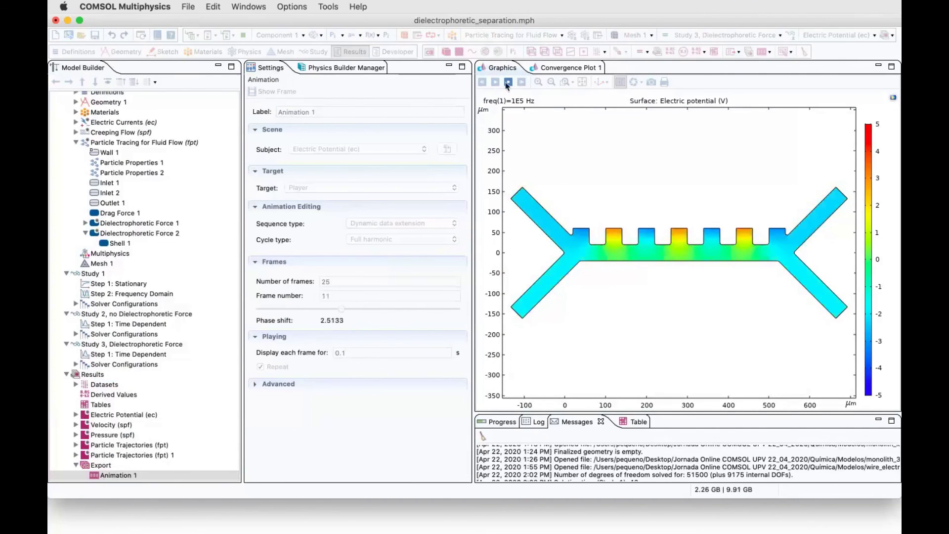
pyautogui.click(509, 83)
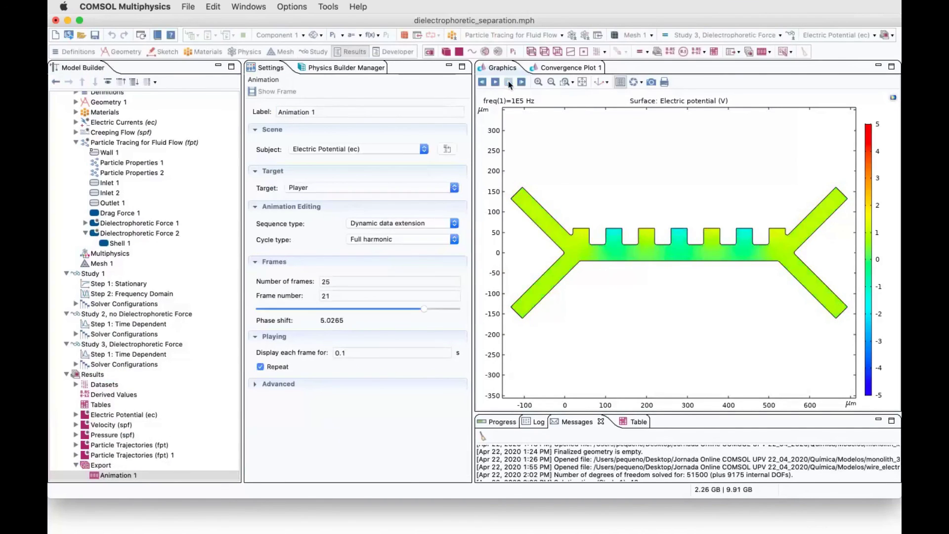
# - Return to the Electric Potential plot, then examine the velocity magnitude along the channel and the pressure contours
pyautogui.click(104, 419)
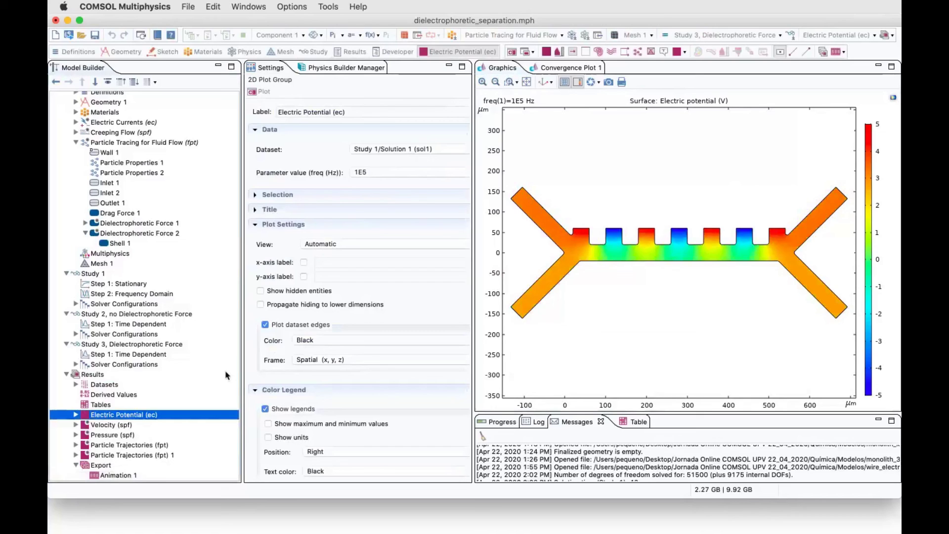
pyautogui.click(105, 425)
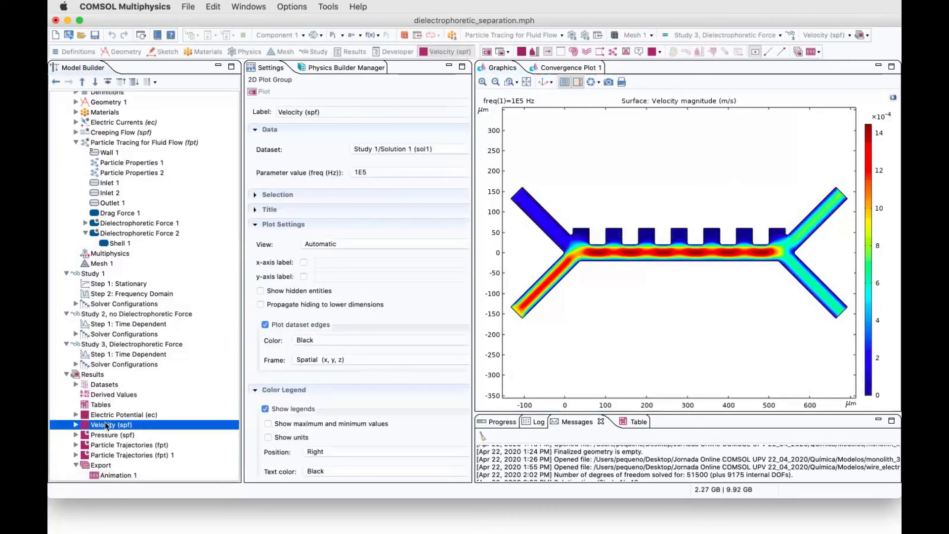
pyautogui.click(484, 81)
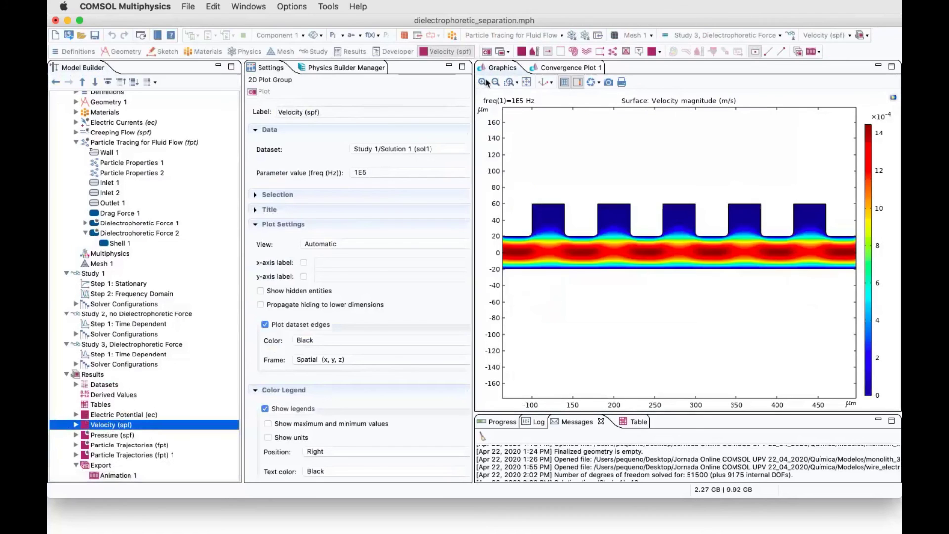
pyautogui.moveTo(630, 282); pyautogui.dragTo(599, 283)
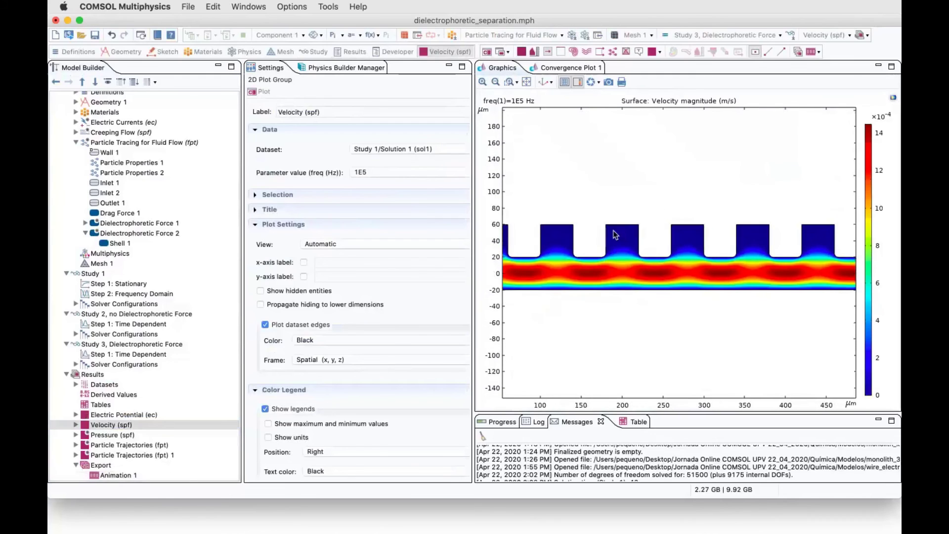
pyautogui.moveTo(670, 334); pyautogui.dragTo(702, 254)
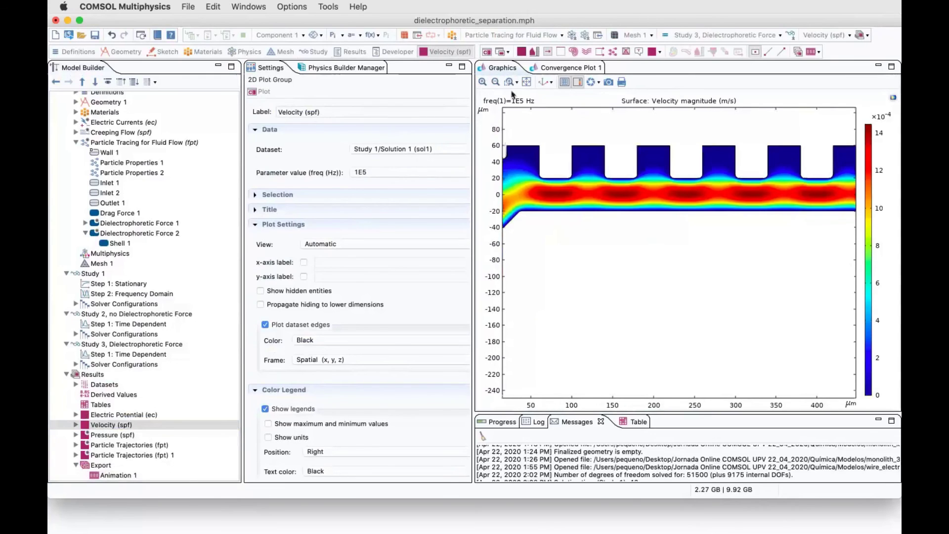
pyautogui.click(483, 83)
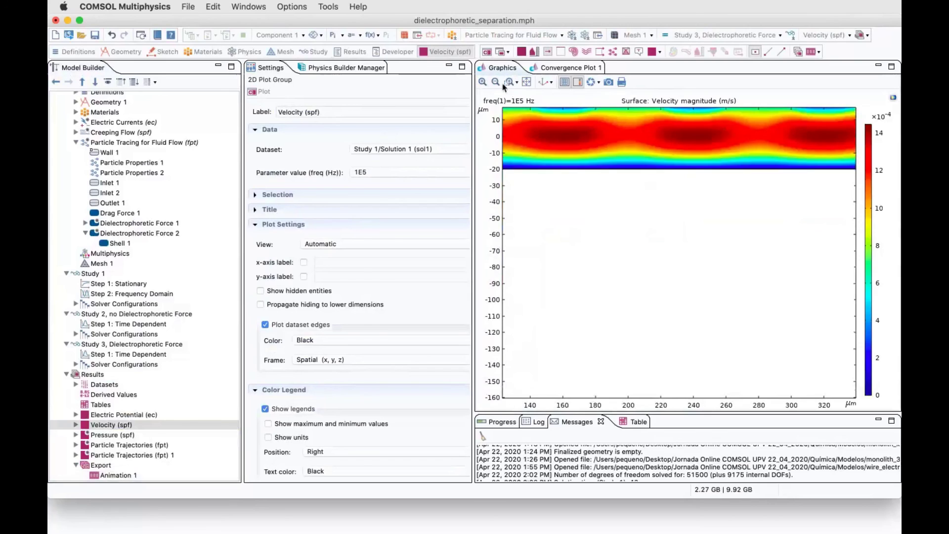
pyautogui.click(526, 82)
pyautogui.moveTo(671, 251); pyautogui.dragTo(634, 246)
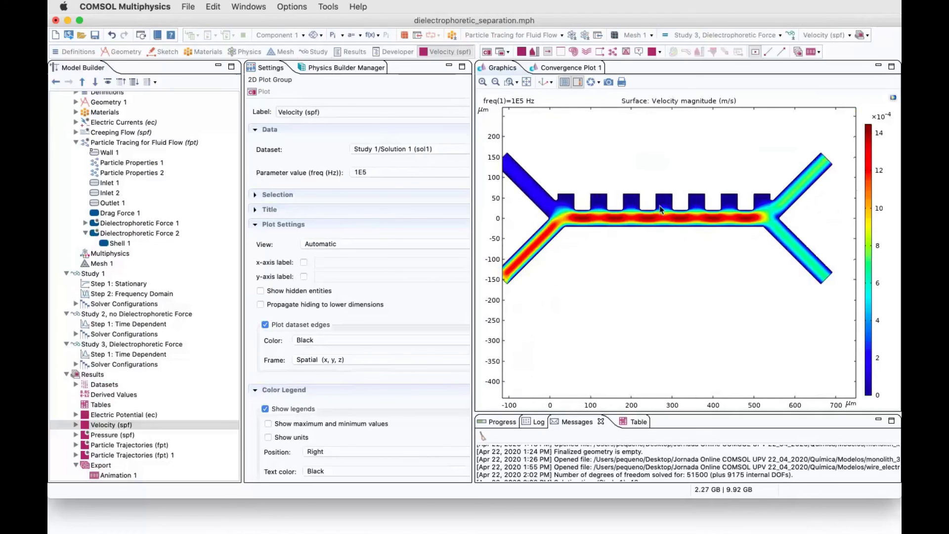
pyautogui.click(526, 82)
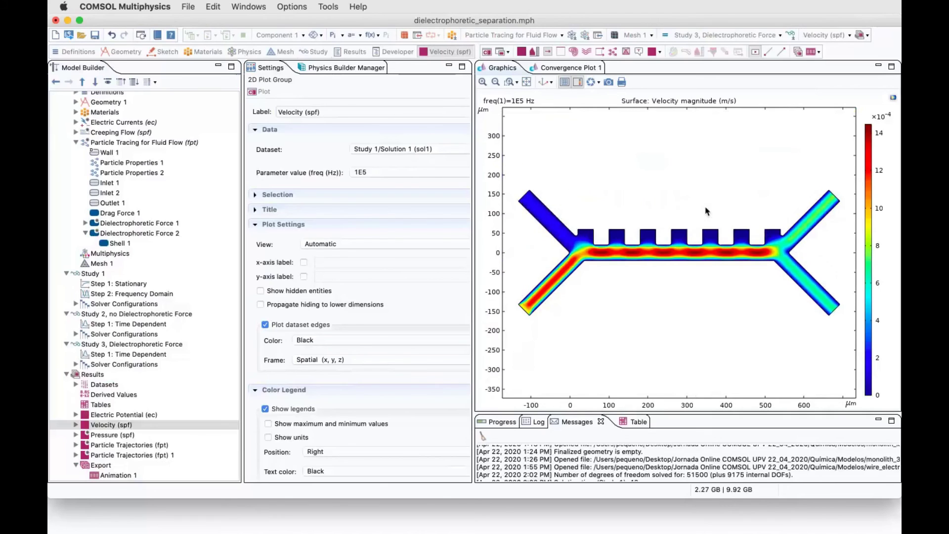
pyautogui.scroll(-1, 227, 356)
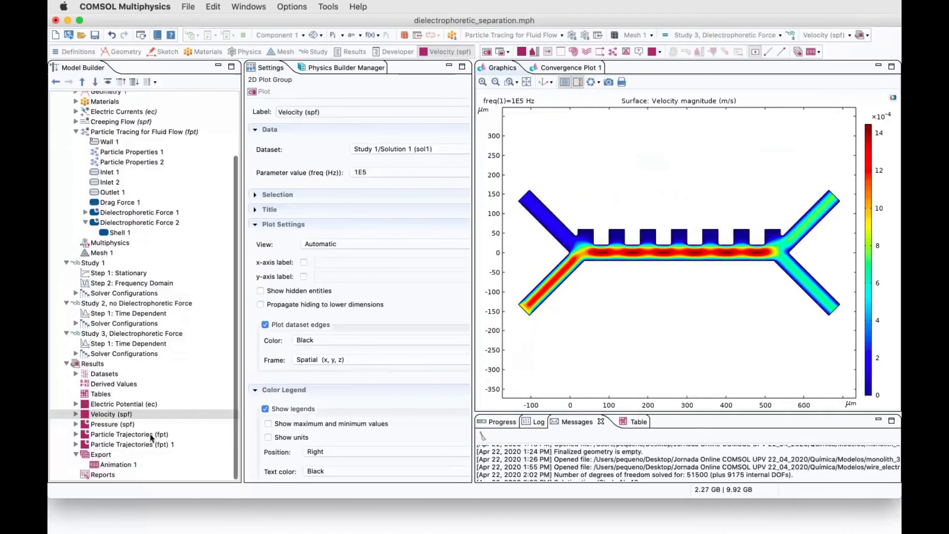
pyautogui.click(112, 426)
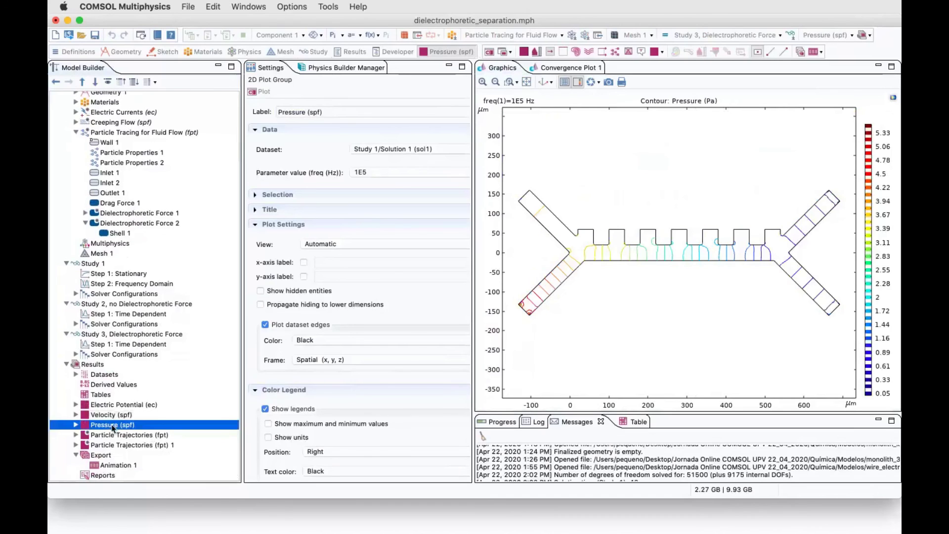
# - Examine the particle positions in the Particle Trajectories (fpt) plot, following them from the inlet along the electrodes to the outlet
pyautogui.click(111, 437)
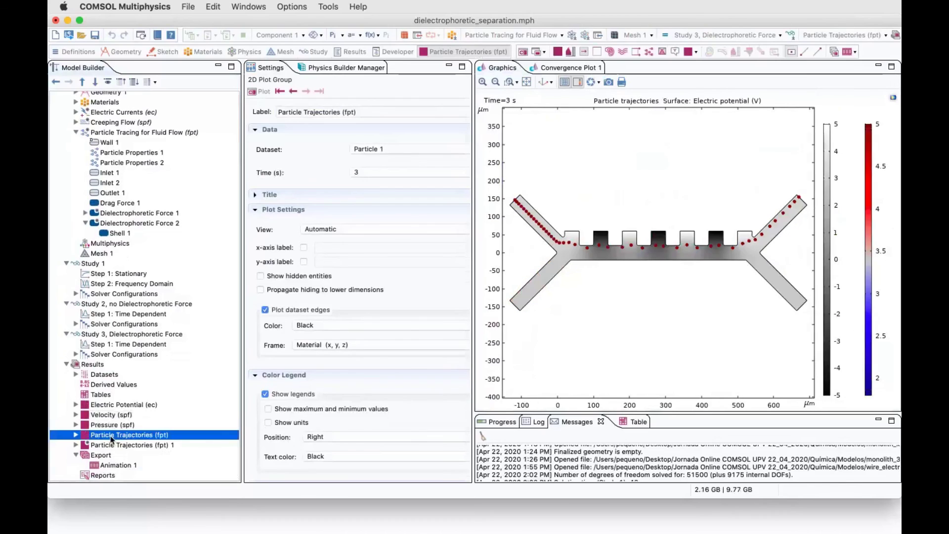
pyautogui.click(483, 83)
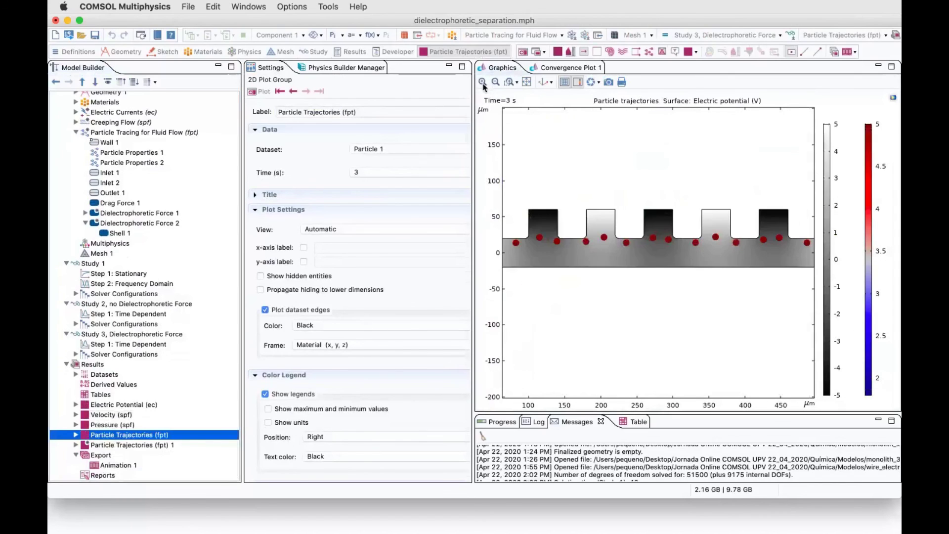
pyautogui.click(526, 82)
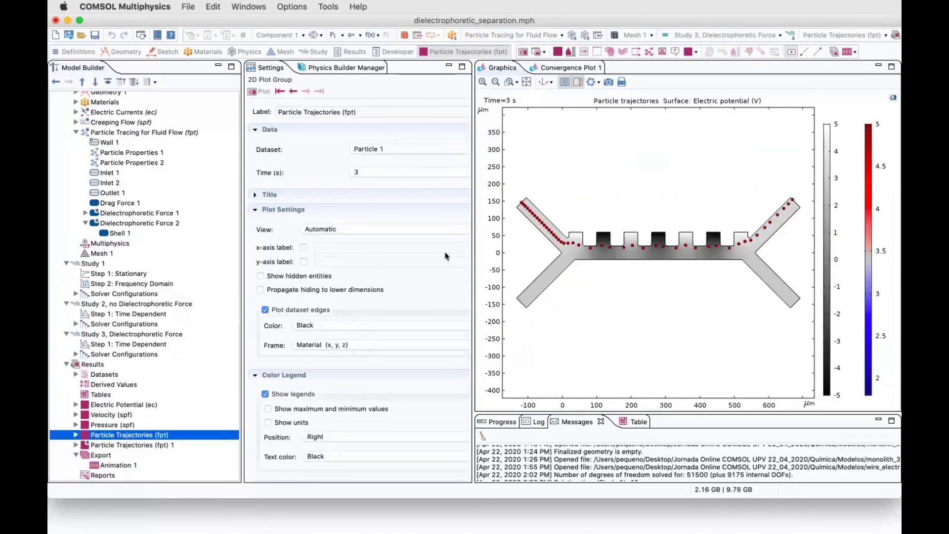
pyautogui.click(482, 82)
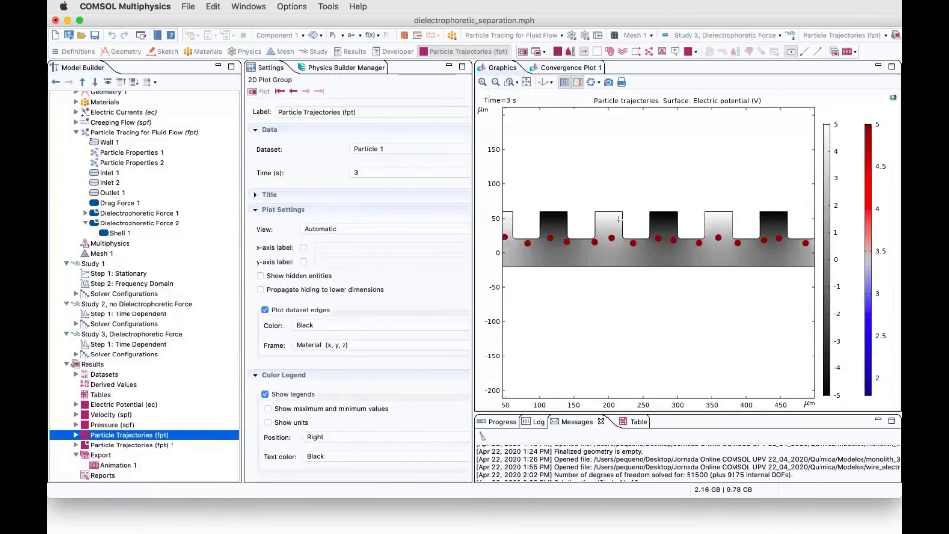
pyautogui.moveTo(617, 217); pyautogui.dragTo(664, 206, button='right')
pyautogui.moveTo(709, 266); pyautogui.dragTo(621, 255, button='right')
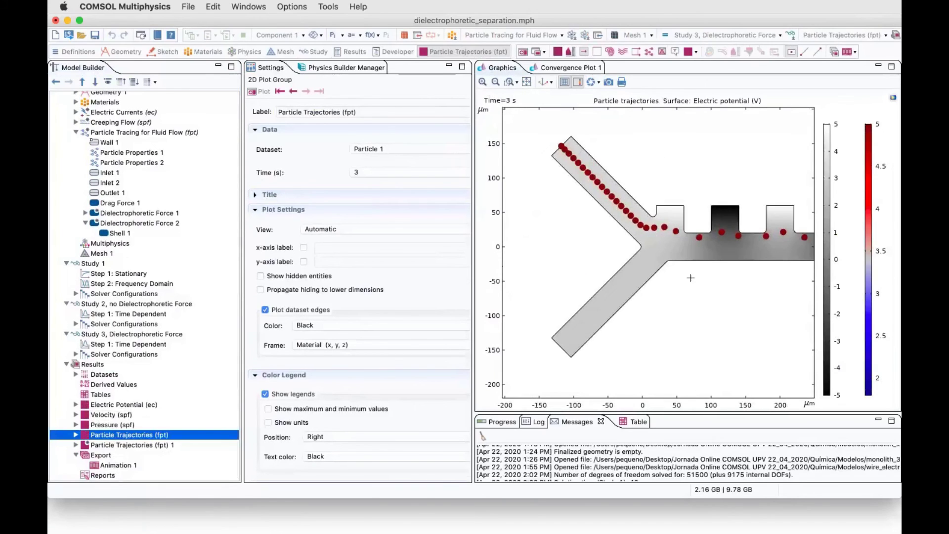
pyautogui.moveTo(738, 275); pyautogui.dragTo(691, 260, button='right')
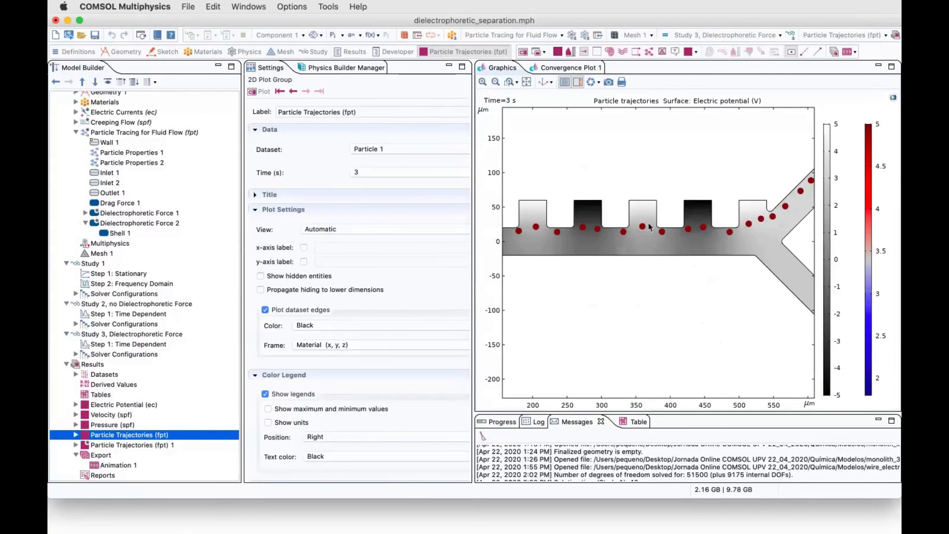
pyautogui.moveTo(551, 289); pyautogui.dragTo(677, 297, button='right')
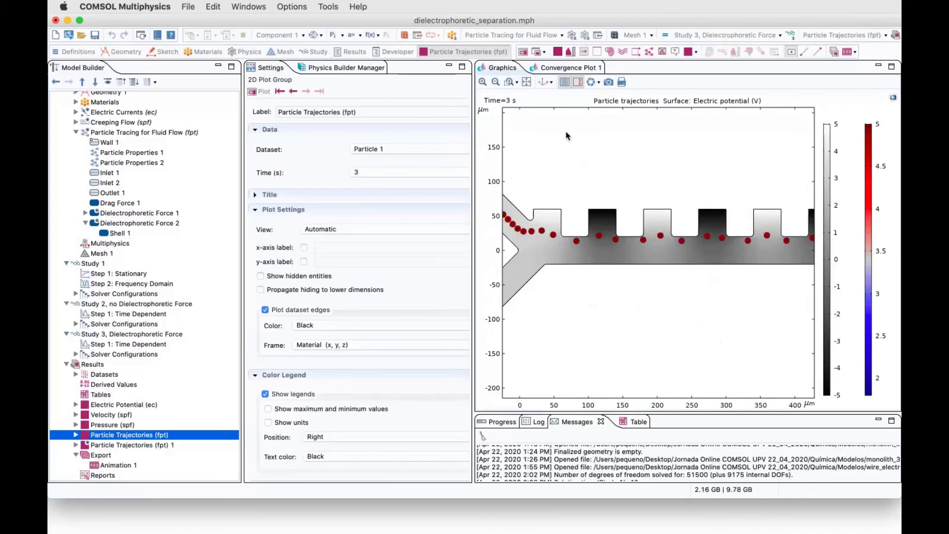
pyautogui.click(496, 81)
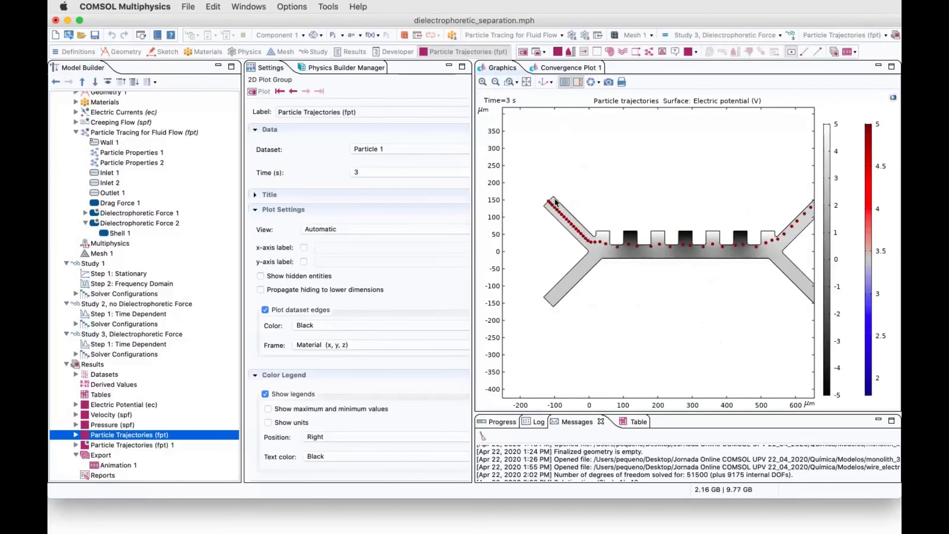
pyautogui.moveTo(556, 202); pyautogui.dragTo(528, 197, button='right')
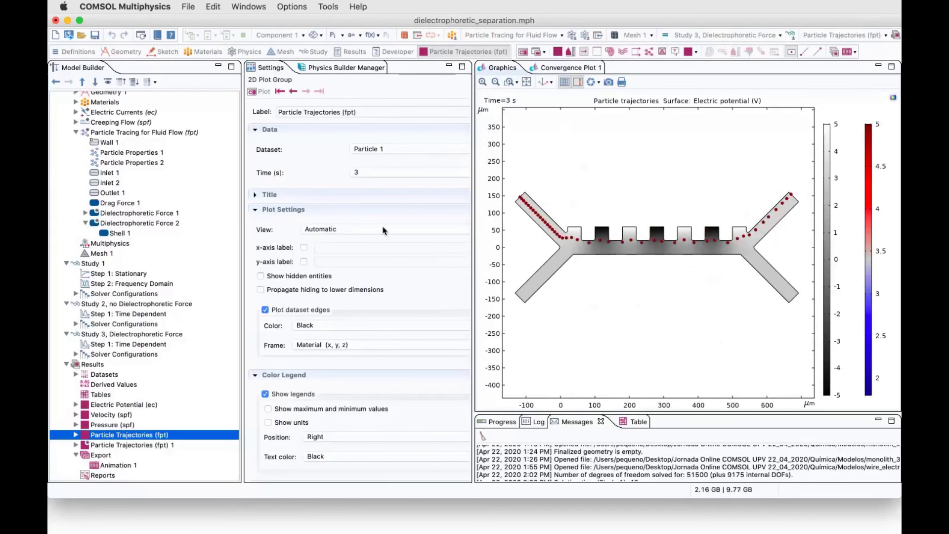
pyautogui.moveTo(241, 221); pyautogui.dragTo(221, 221)
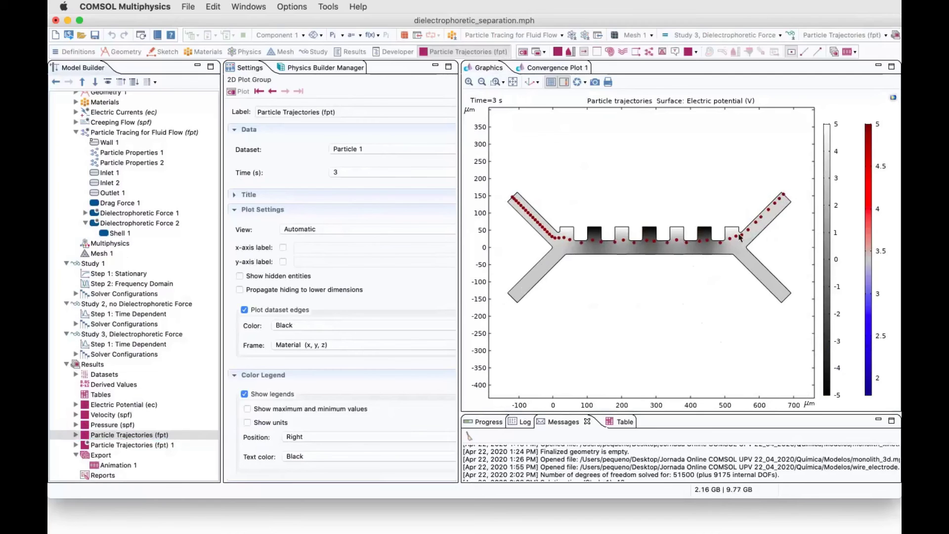
# - Examine the particle separation in the Particle Trajectories (fpt) 1 plot along the electrodes and at both outlets, then collapse the Particle Tracing node
pyautogui.click(105, 445)
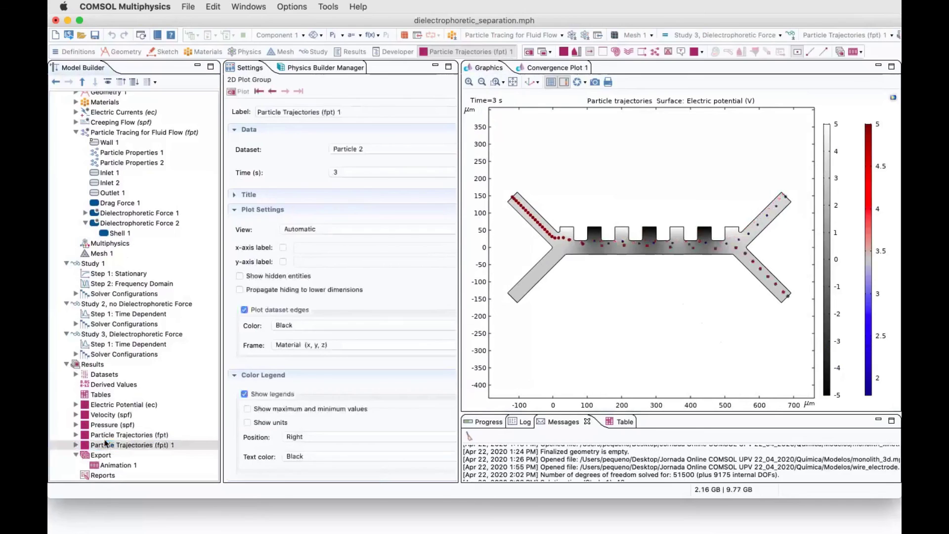
pyautogui.click(469, 83)
pyautogui.moveTo(571, 223); pyautogui.dragTo(637, 189)
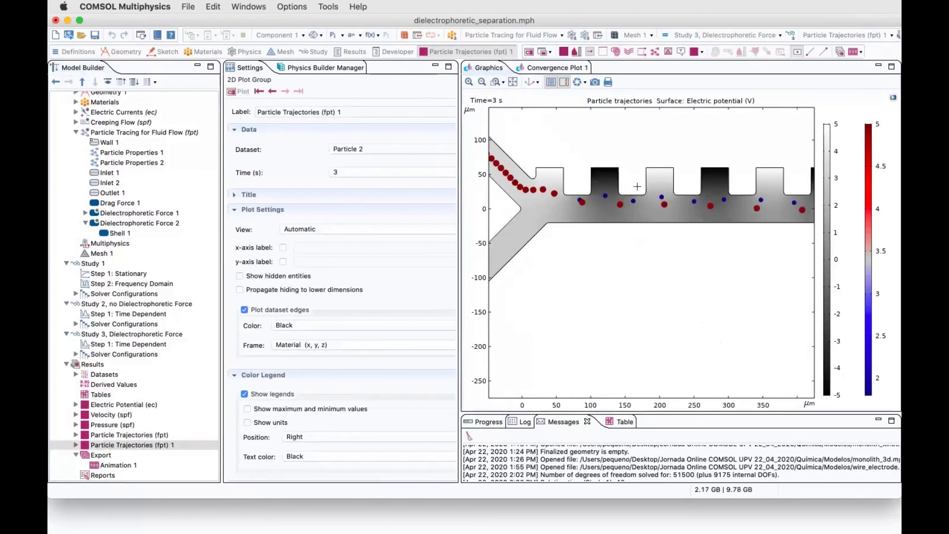
pyautogui.moveTo(767, 160); pyautogui.dragTo(676, 225)
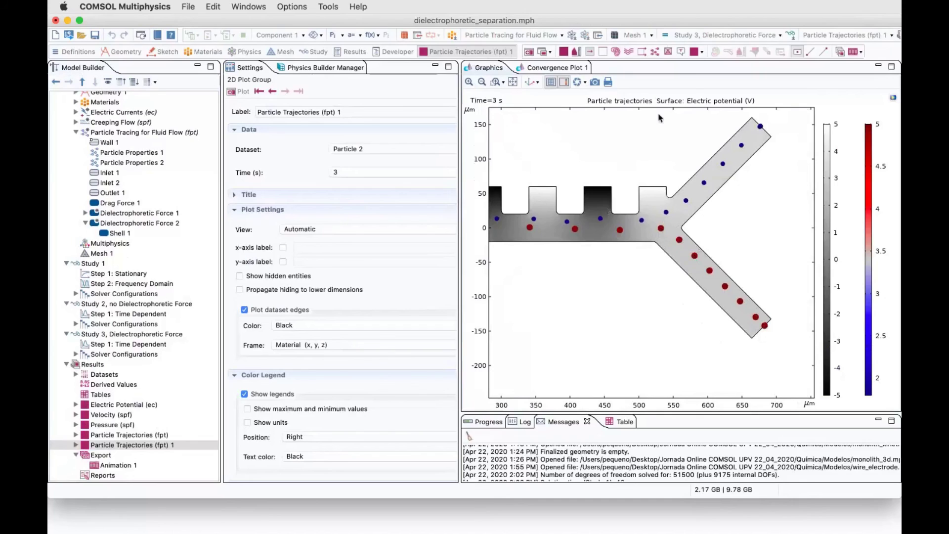
pyautogui.click(514, 83)
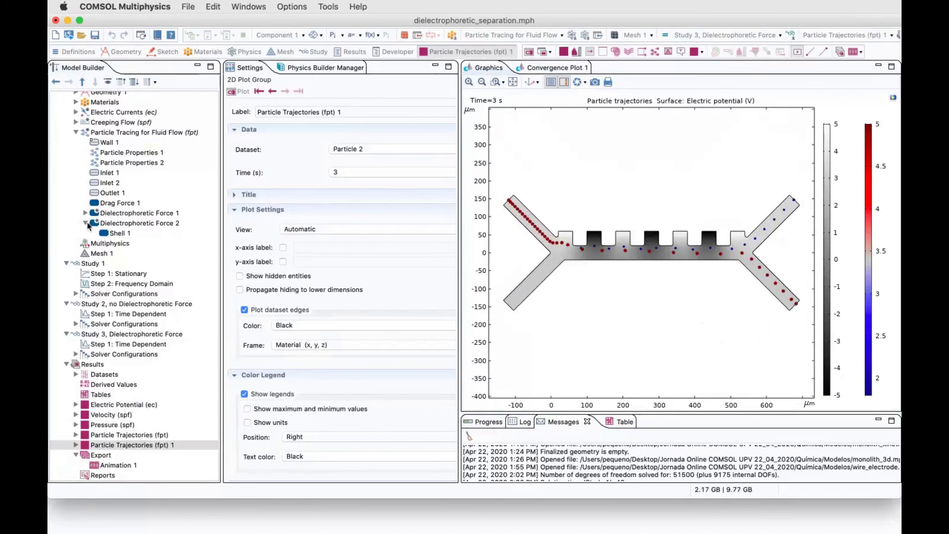
pyautogui.click(76, 132)
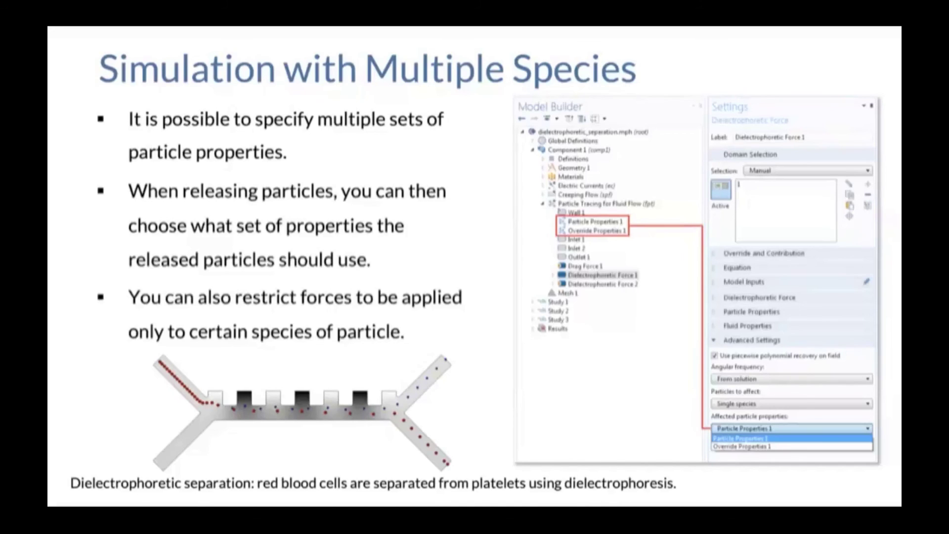
pyautogui.press('Right')
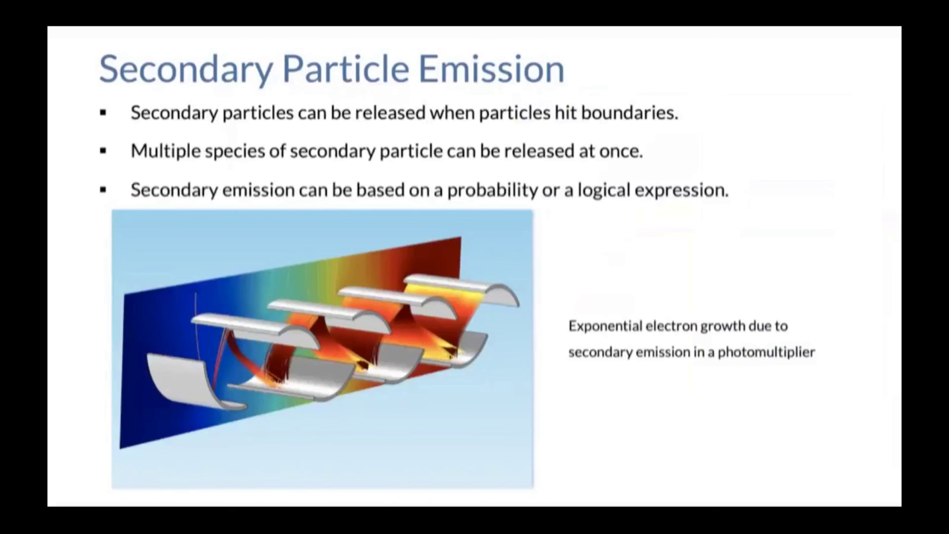
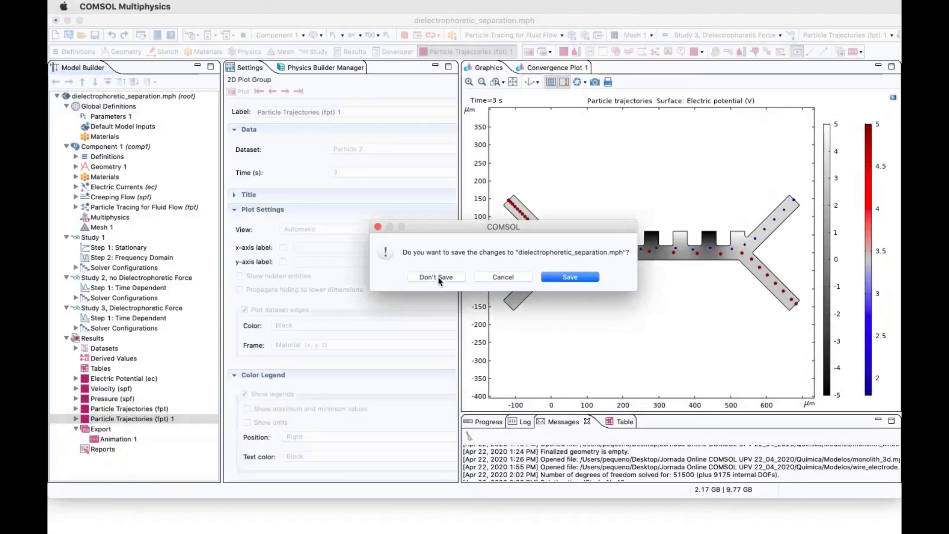
# - Discard the changes to dielectrophoretic_separation.mph, open electron_beam_divergence_relativistic.mph with a wider model tree, and show its global parameters
pyautogui.click(434, 281)
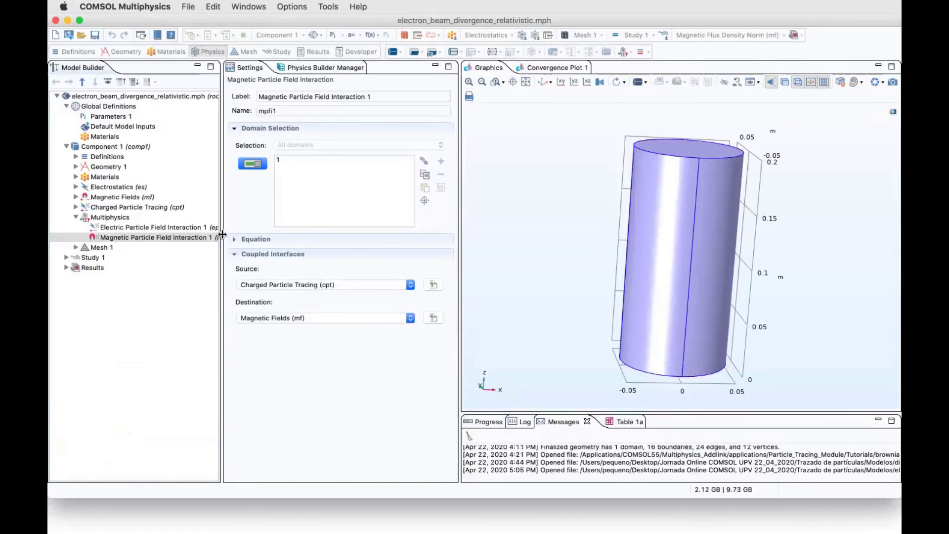
pyautogui.moveTo(222, 238); pyautogui.dragTo(256, 235)
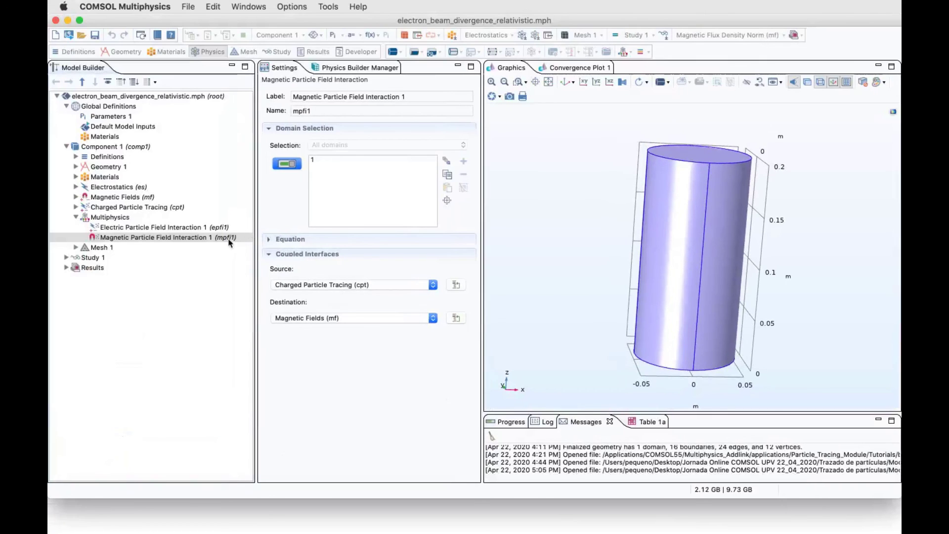
pyautogui.click(92, 117)
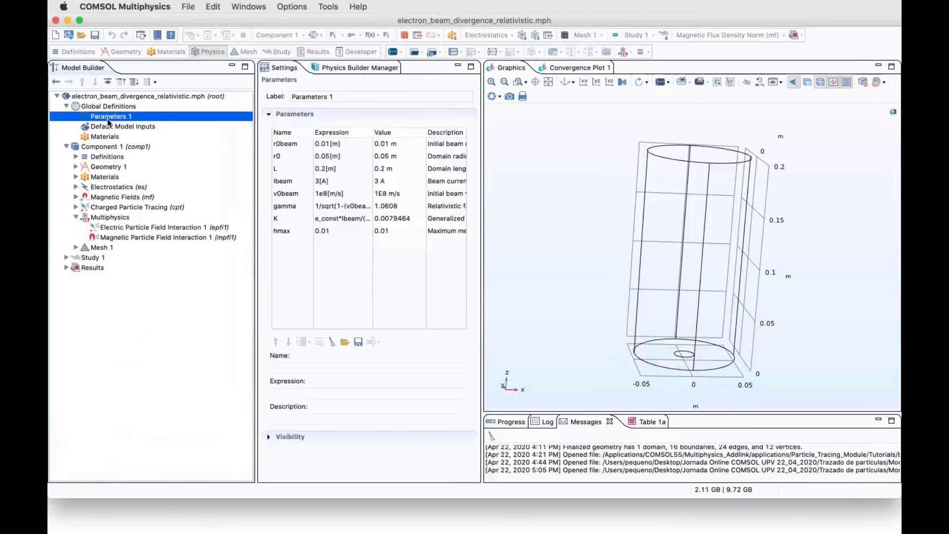
# - Expand the Electrostatics, Charged Particle Tracing and Results branches, and examine the Electric Potential (es) plot of the cylinder
pyautogui.click(76, 188)
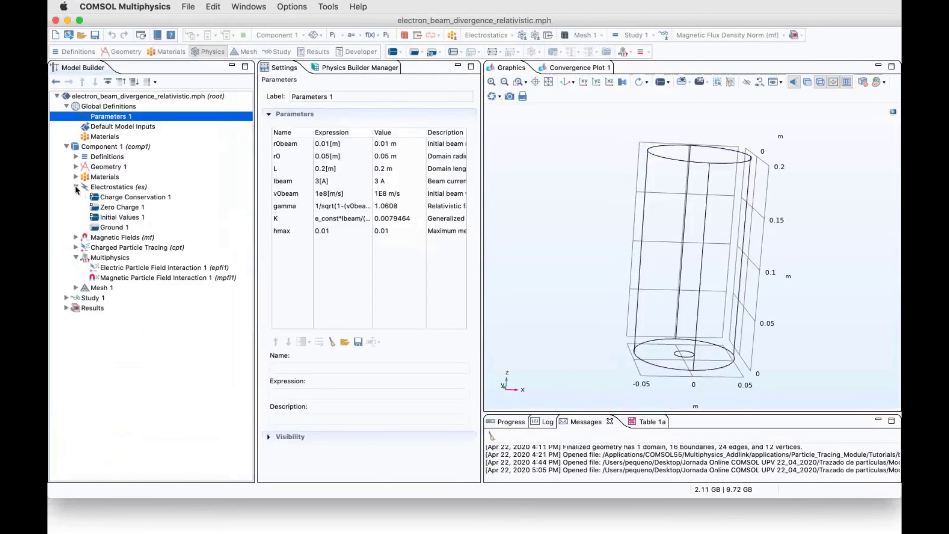
pyautogui.click(75, 247)
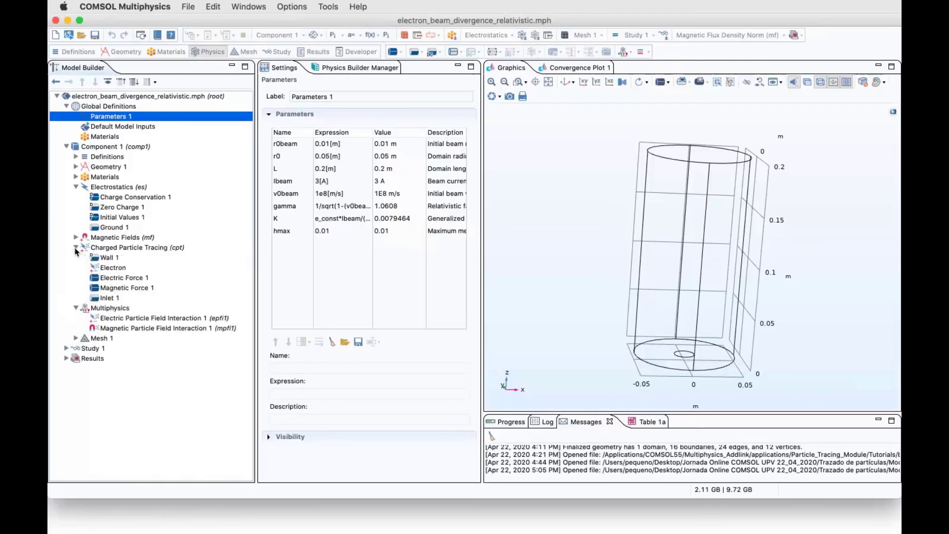
pyautogui.click(67, 358)
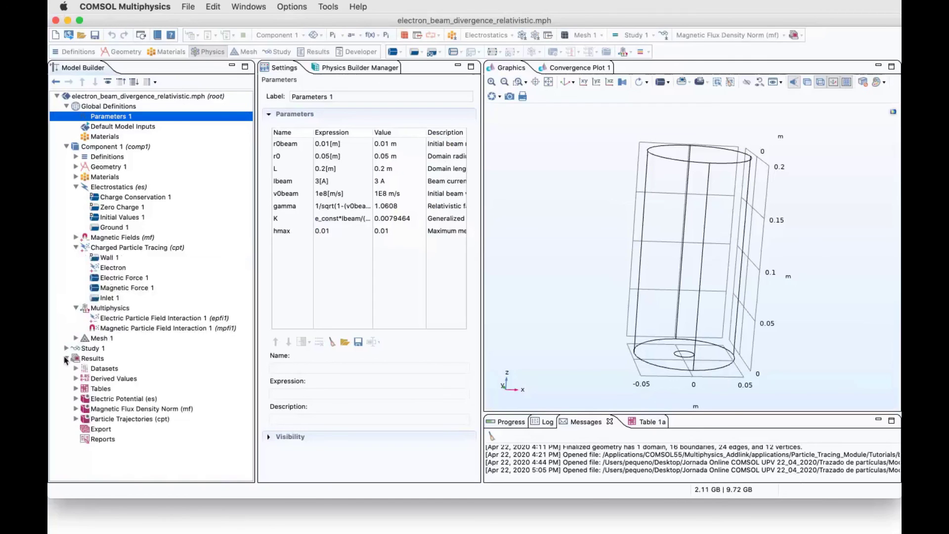
pyautogui.click(115, 400)
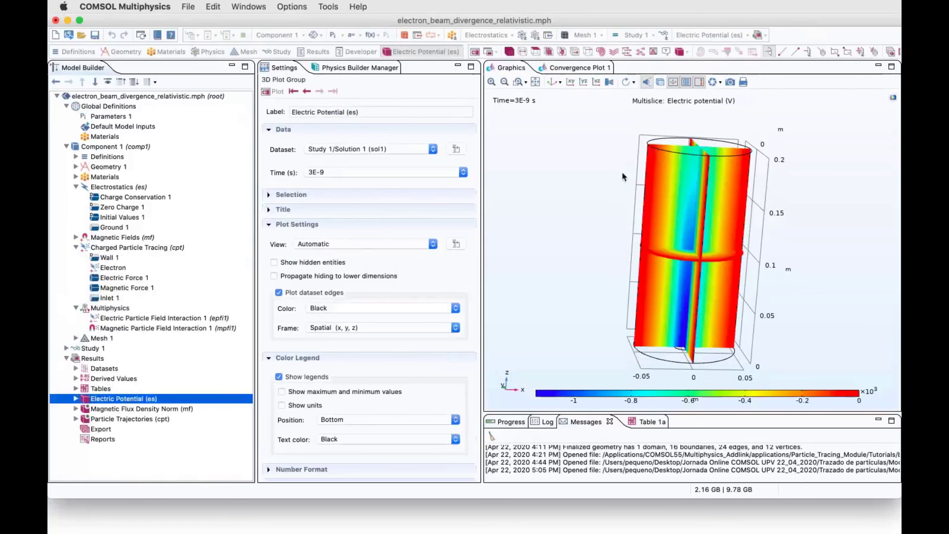
pyautogui.moveTo(623, 176); pyautogui.dragTo(555, 251)
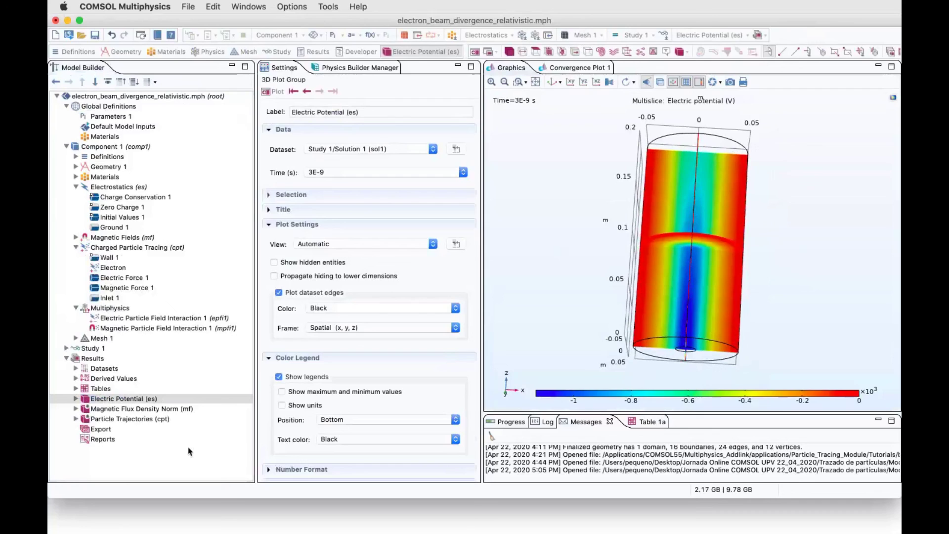
# - Examine the Magnetic Flux Density Norm (mf) and Particle Trajectories (cpt) plots, ending on the magnetic flux density slices
pyautogui.click(105, 409)
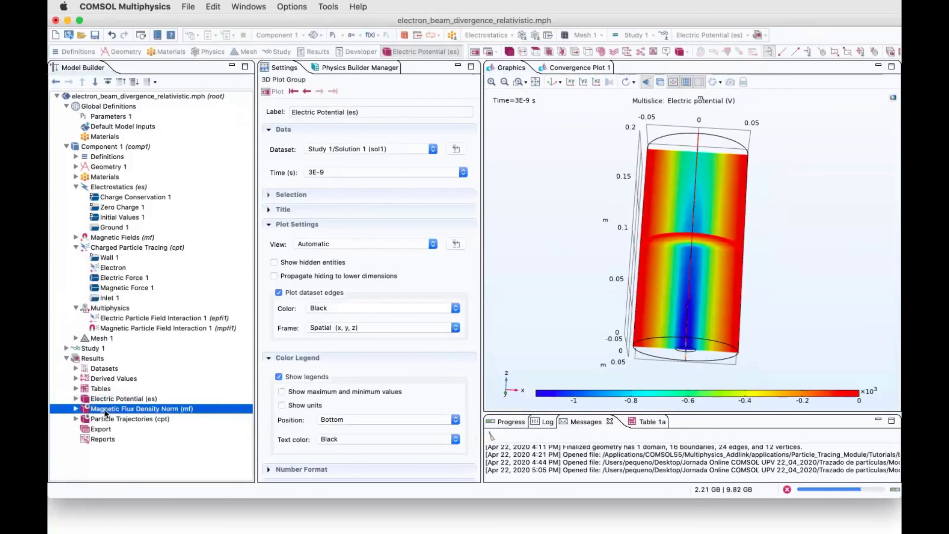
pyautogui.click(109, 419)
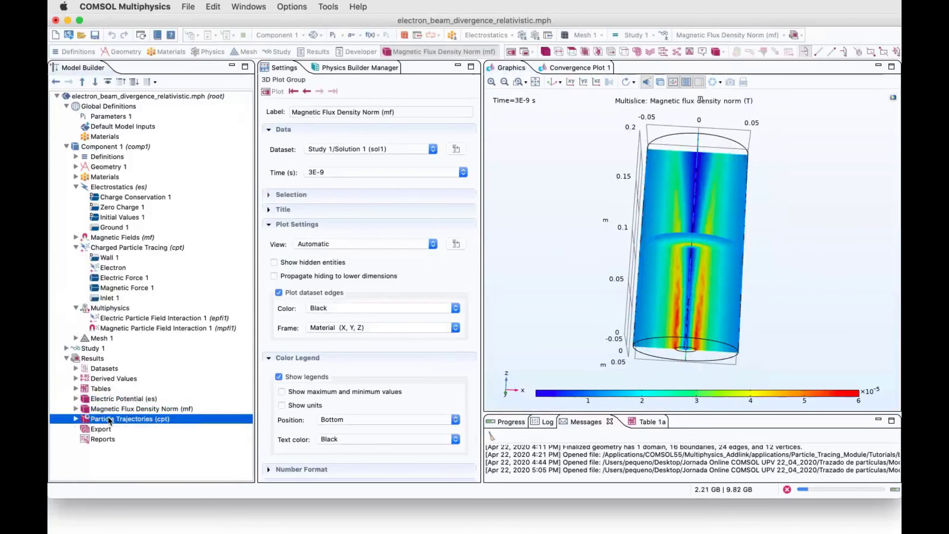
pyautogui.moveTo(761, 277); pyautogui.dragTo(736, 341)
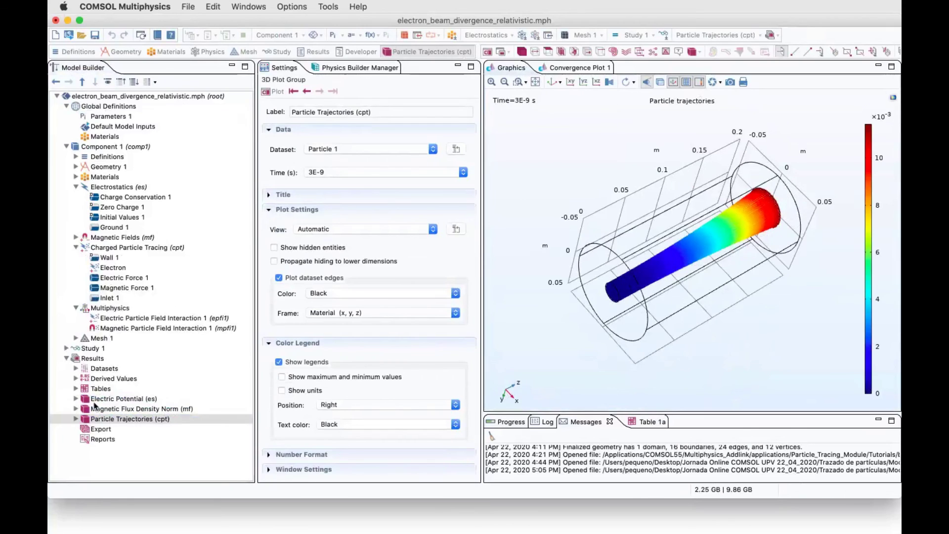
pyautogui.click(109, 408)
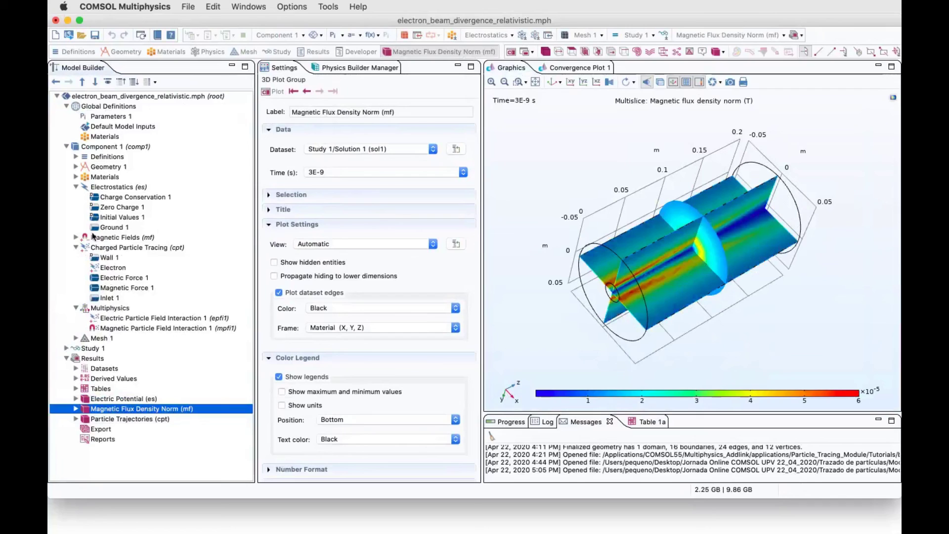
# - Review the Charged Particle Tracing (cpt) release and propagation settings, and check the particle species options while keeping Electron
pyautogui.click(141, 248)
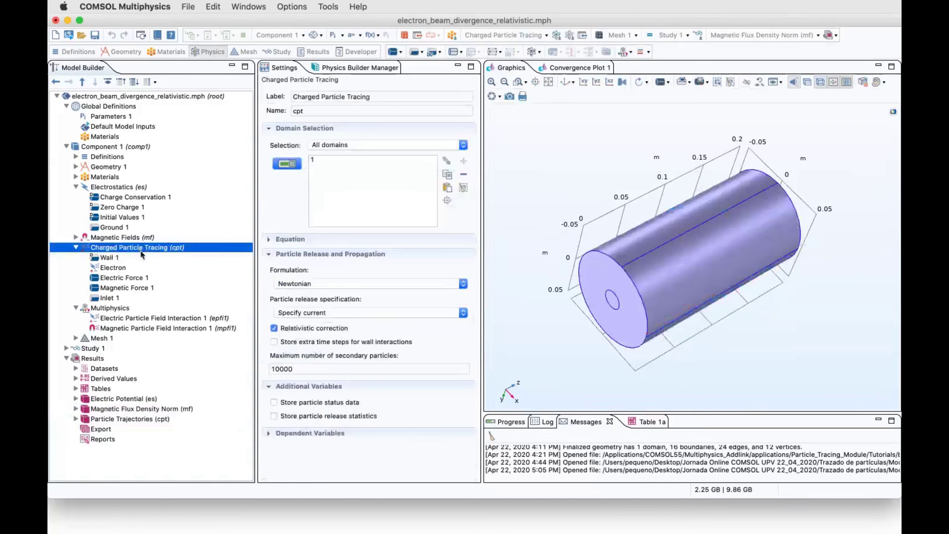
pyautogui.click(113, 268)
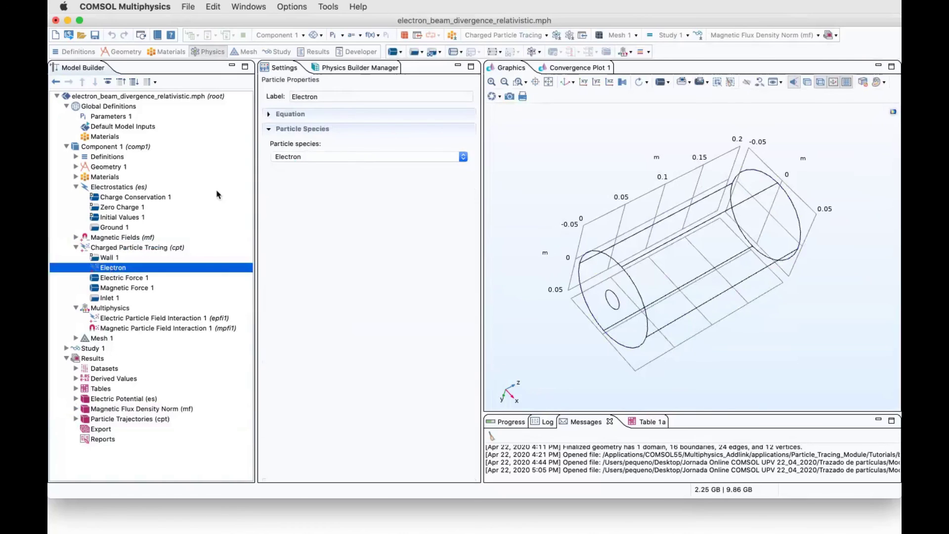
pyautogui.click(388, 157)
pyautogui.click(322, 157)
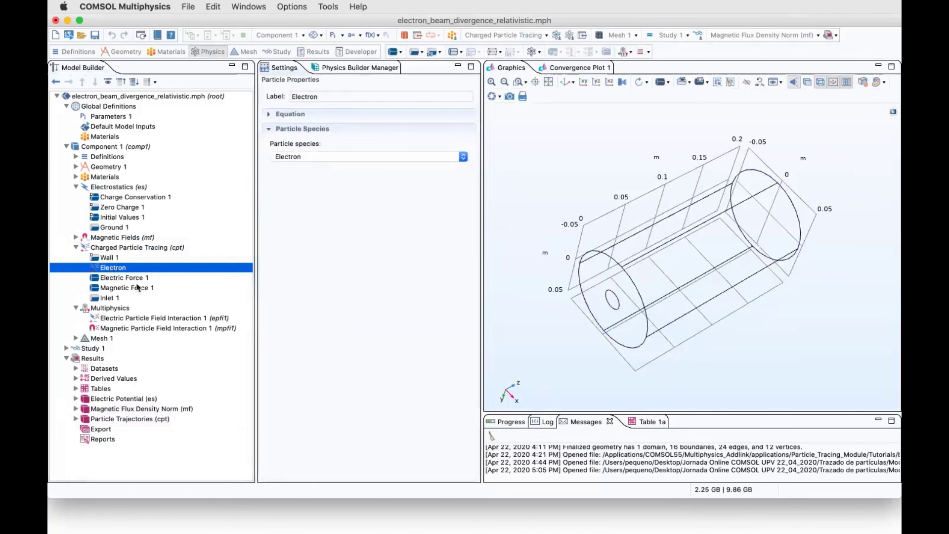
# - Review the field sources of Electric Force 1 and Magnetic Force 1, including the magnetic force equation, and inspect the Magnetic Fields (mf) interface
pyautogui.click(128, 278)
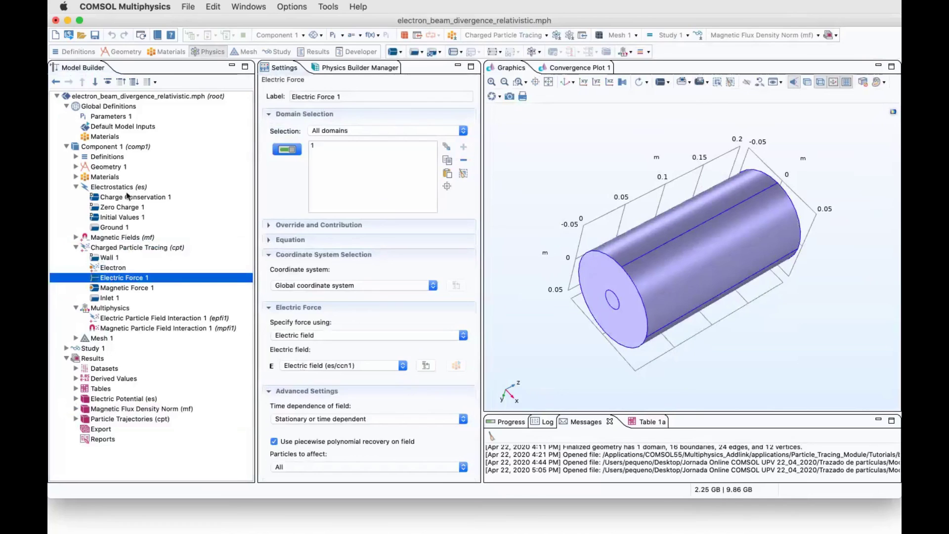
pyautogui.click(138, 289)
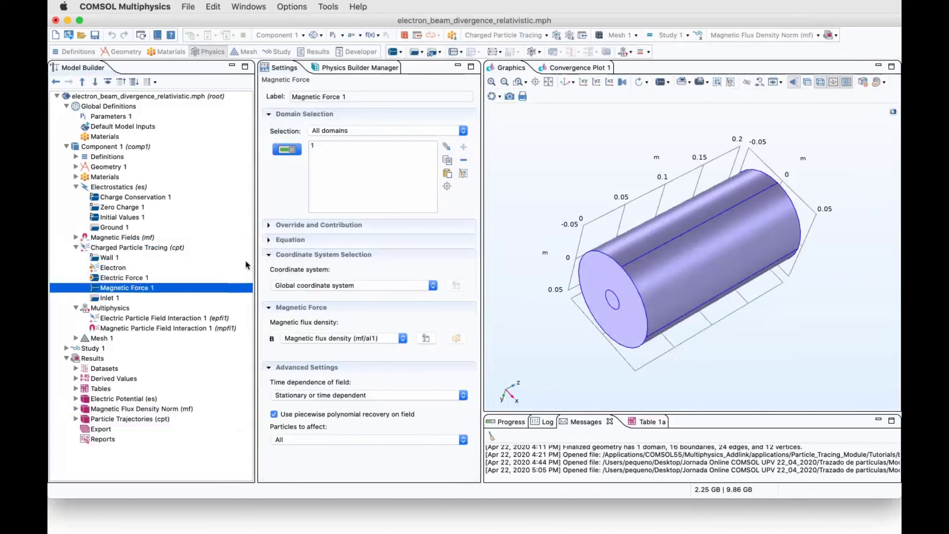
pyautogui.click(286, 240)
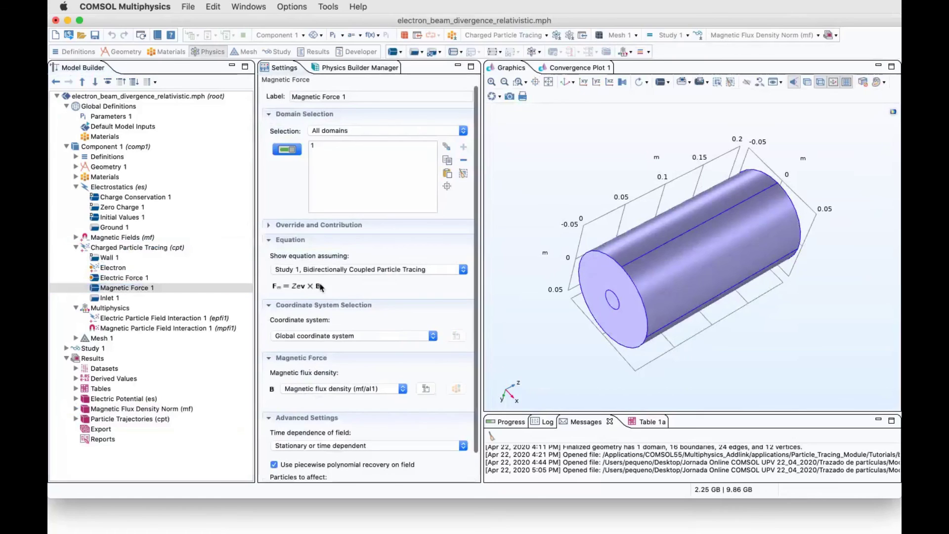
pyautogui.click(292, 241)
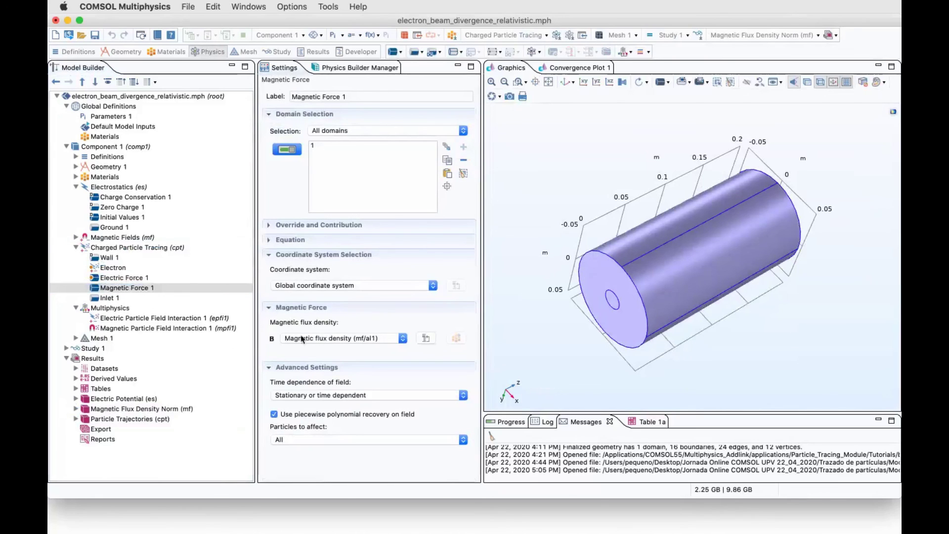
pyautogui.click(76, 238)
pyautogui.click(115, 238)
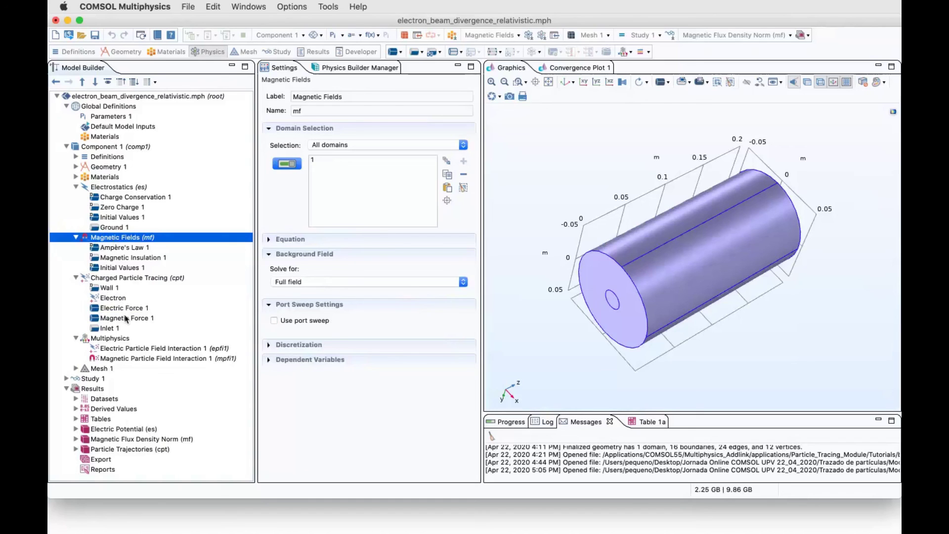
# - Inspect Inlet 1's boundary, release current, initial position and initial velocity settings, and look up their values in the global parameters
pyautogui.click(109, 328)
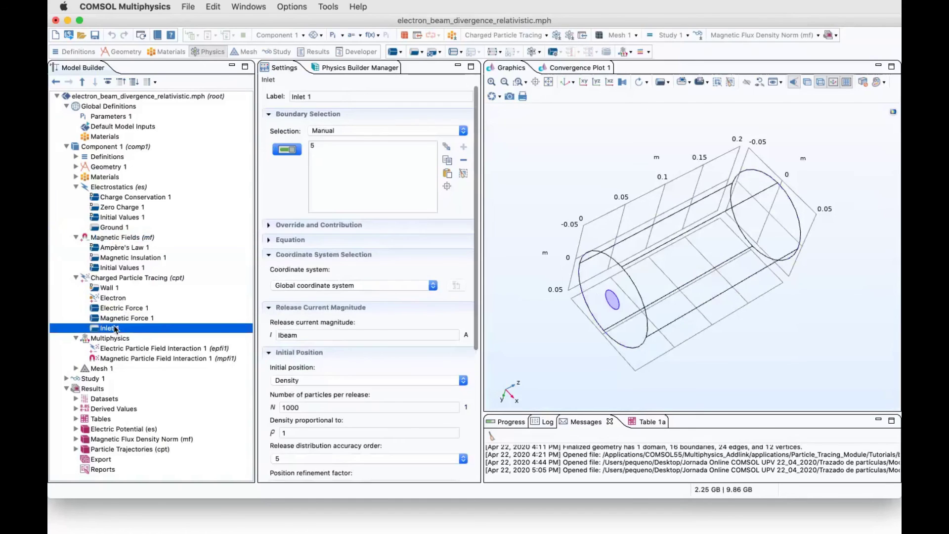
pyautogui.moveTo(570, 348); pyautogui.dragTo(557, 303)
pyautogui.scroll(-3, 383, 385)
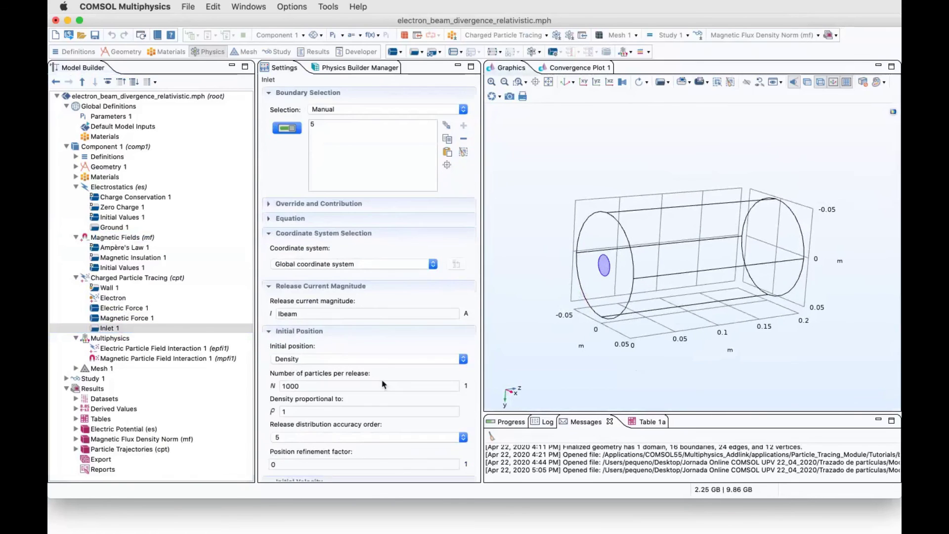
pyautogui.scroll(-5, 383, 384)
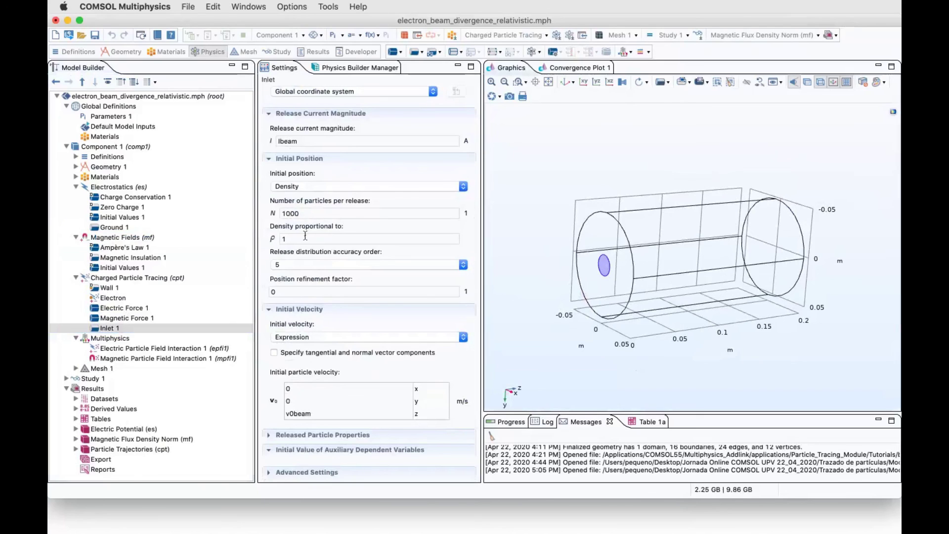
pyautogui.scroll(5, 337, 296)
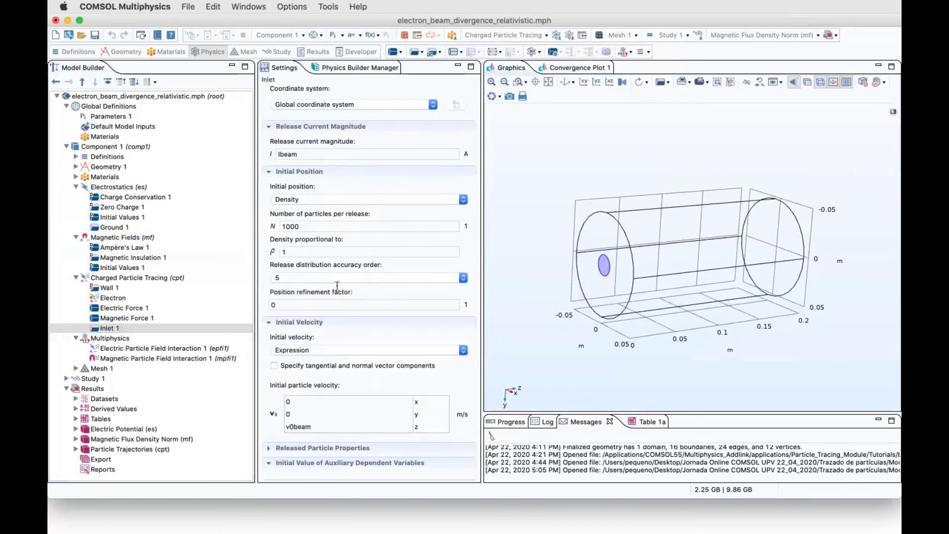
pyautogui.scroll(-5, 336, 346)
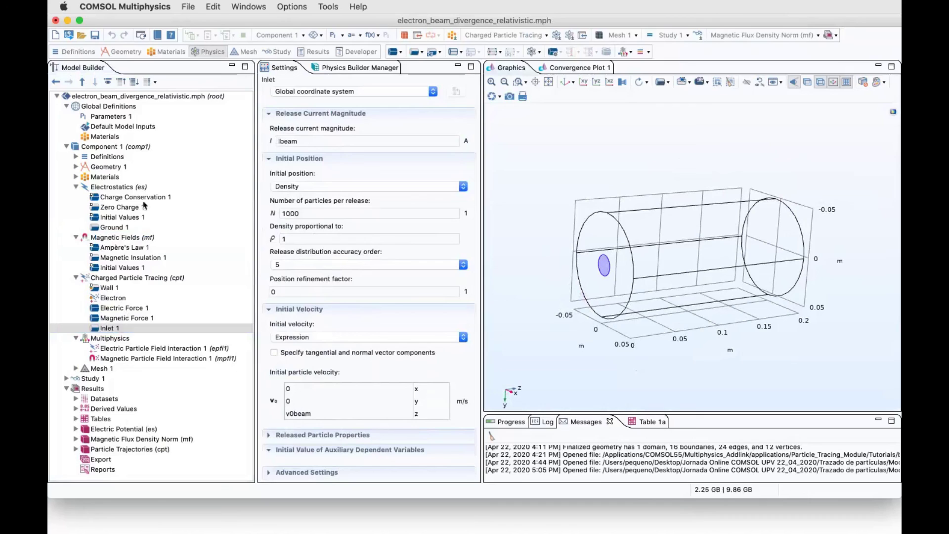
pyautogui.click(85, 116)
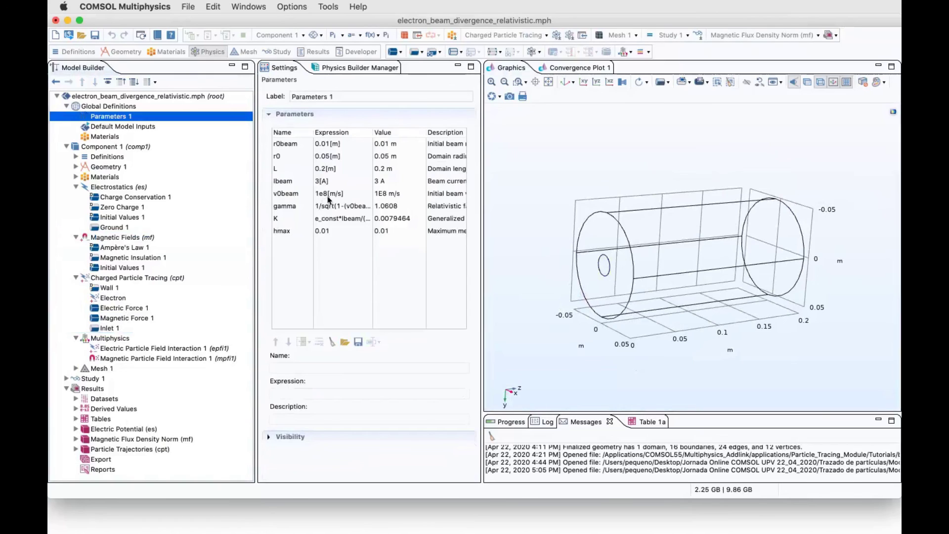
# - Review the Charged Particle Tracing (cpt) features, covering the Wall 1 condition, the Electron species, Magnetic Force 1 and Electric Force 1
pyautogui.click(133, 278)
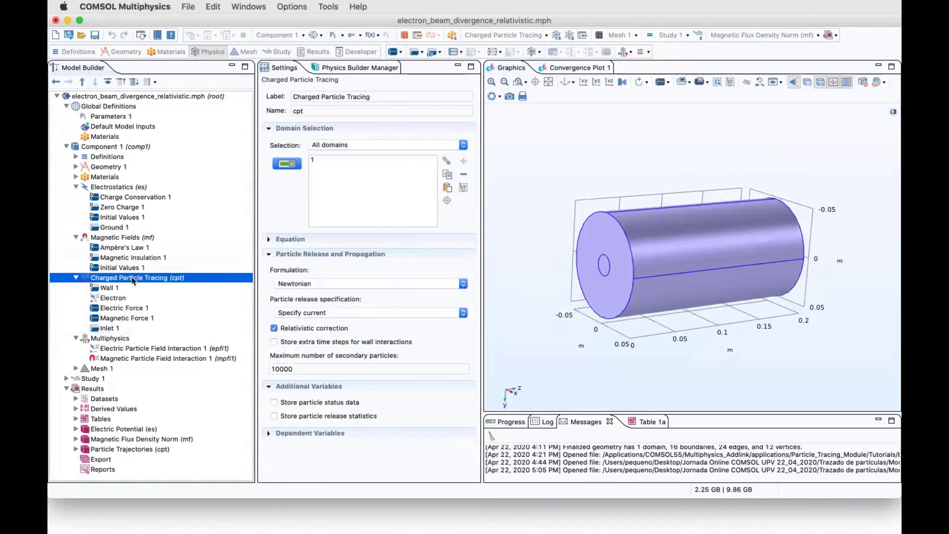
pyautogui.click(105, 288)
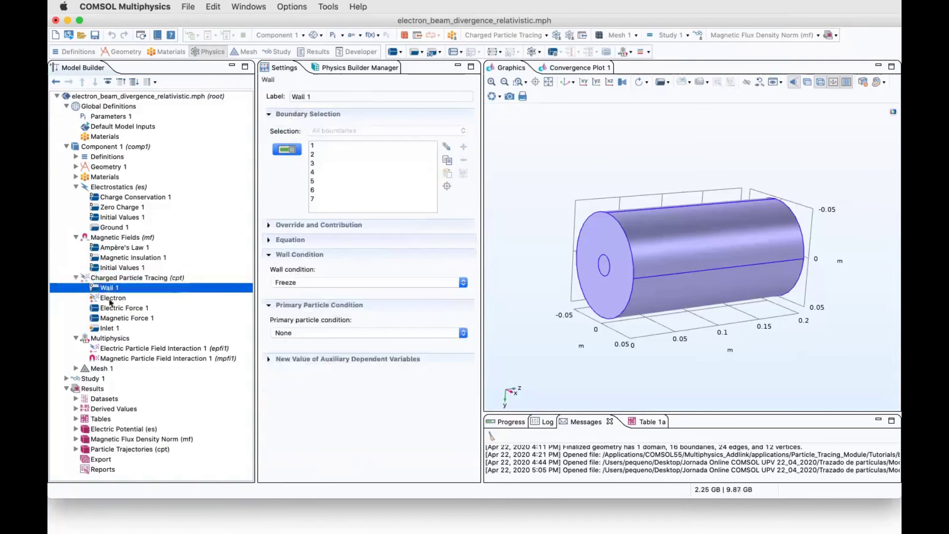
pyautogui.click(111, 298)
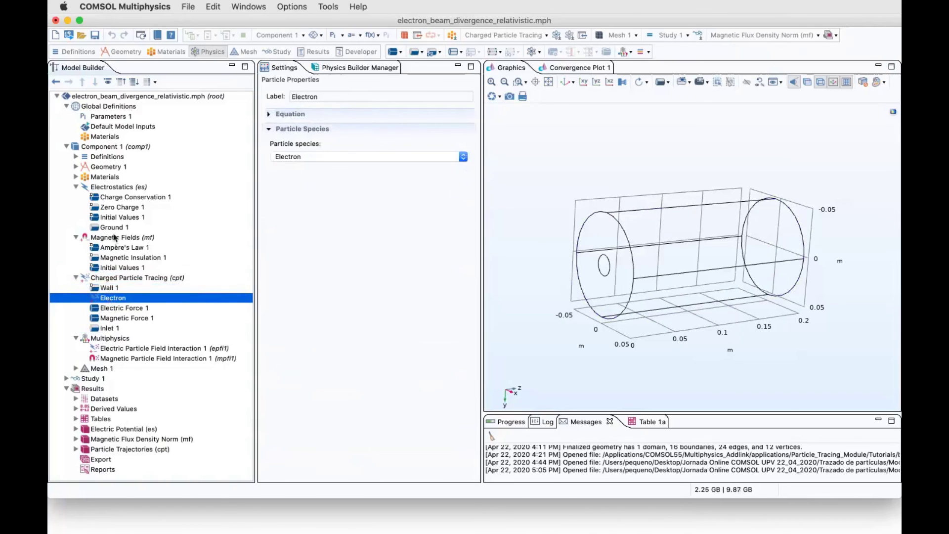
pyautogui.click(111, 308)
pyautogui.click(111, 318)
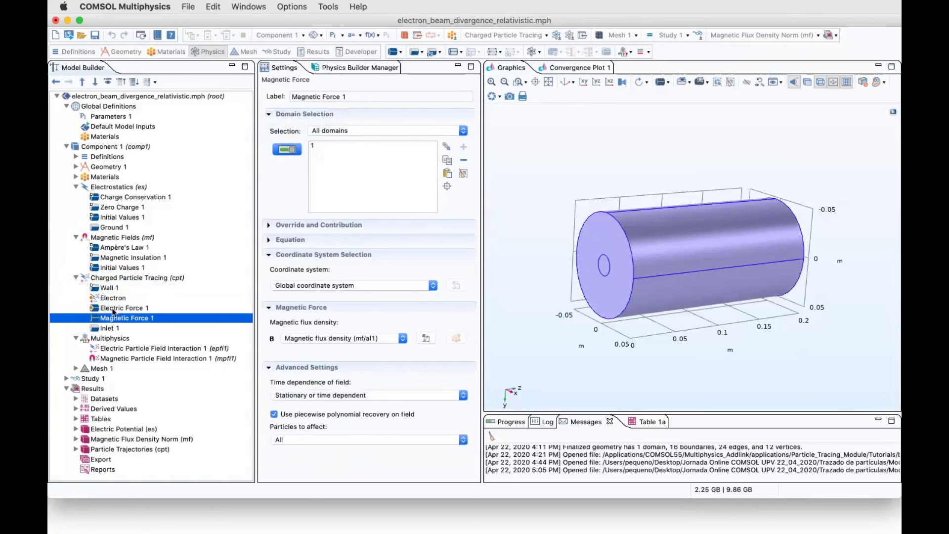
pyautogui.click(114, 308)
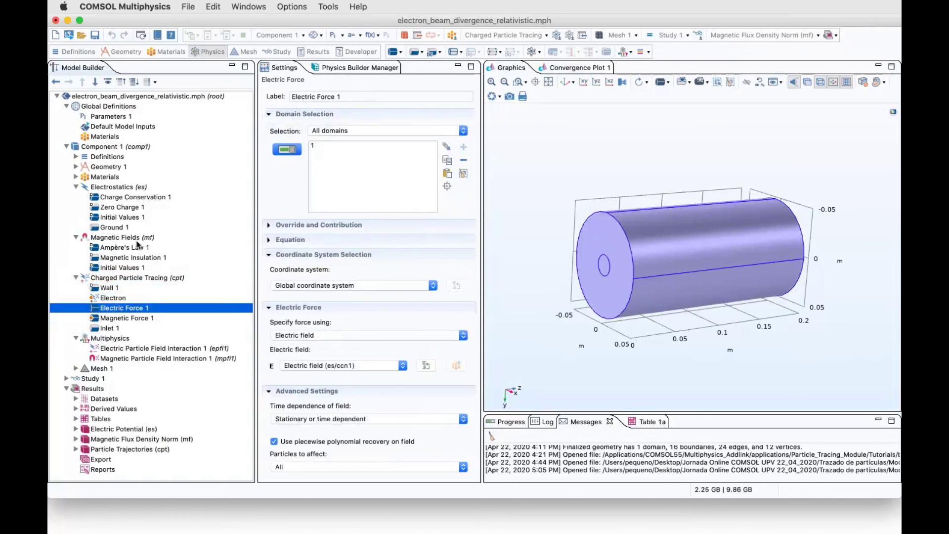
# - Review the Electrostatics (es) interface and its Charge Conservation 1 settings, and inspect the boundaries assigned to Ground 1 on the cylinder
pyautogui.click(110, 188)
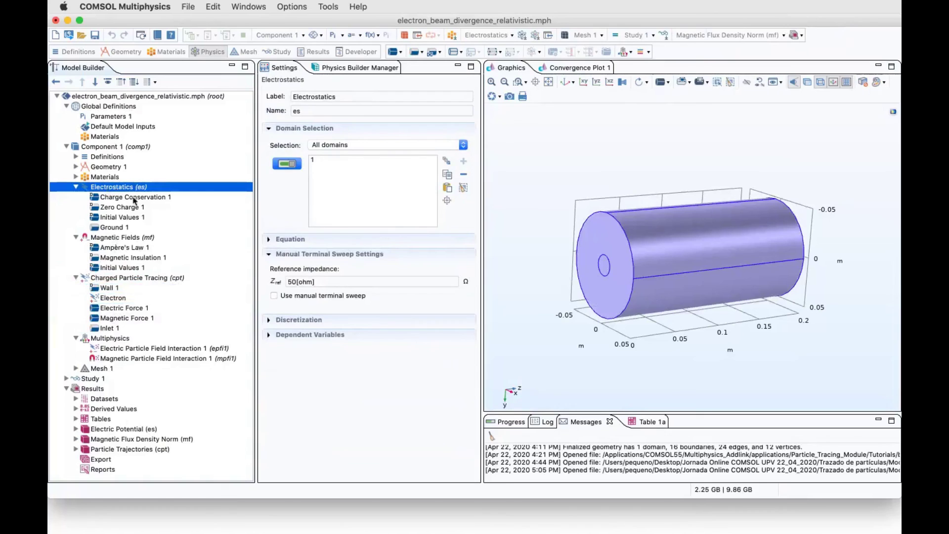
pyautogui.click(135, 199)
pyautogui.click(121, 217)
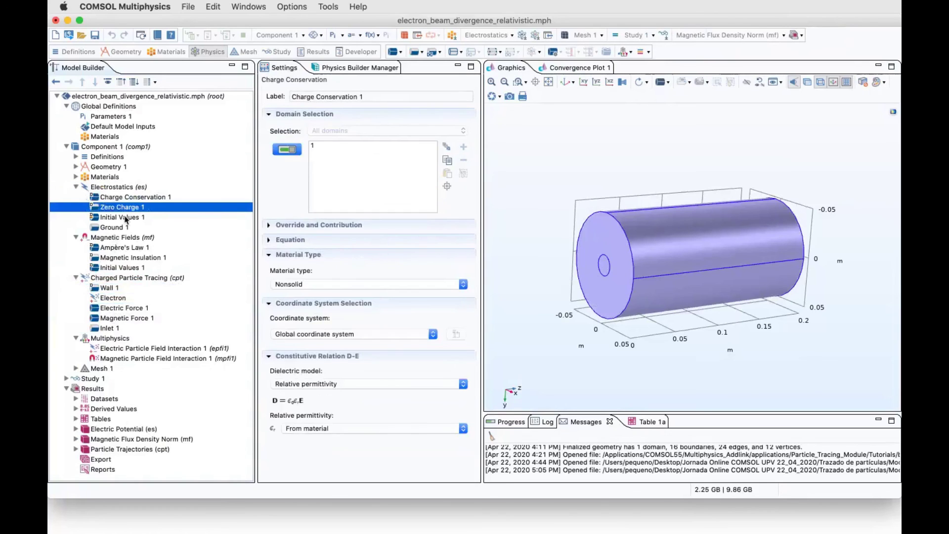
pyautogui.click(114, 228)
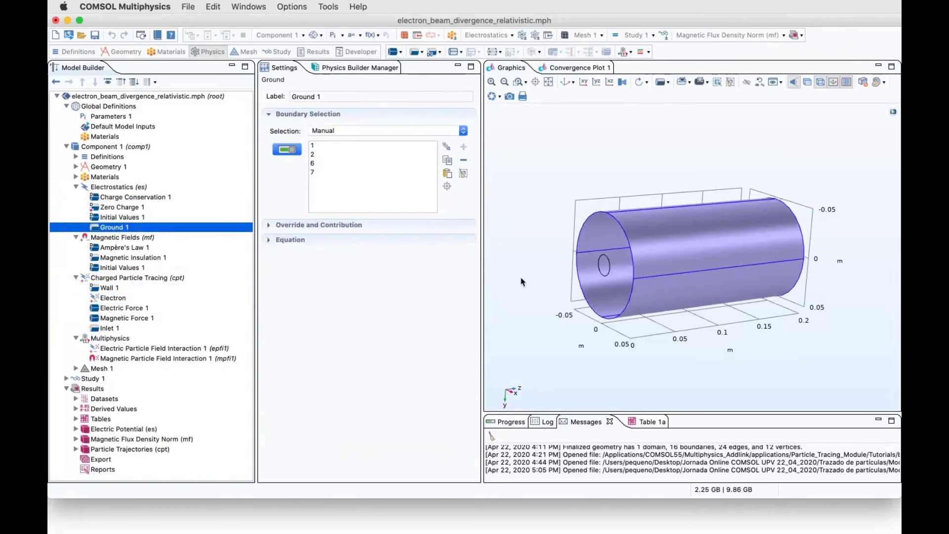
pyautogui.moveTo(521, 282); pyautogui.dragTo(501, 278)
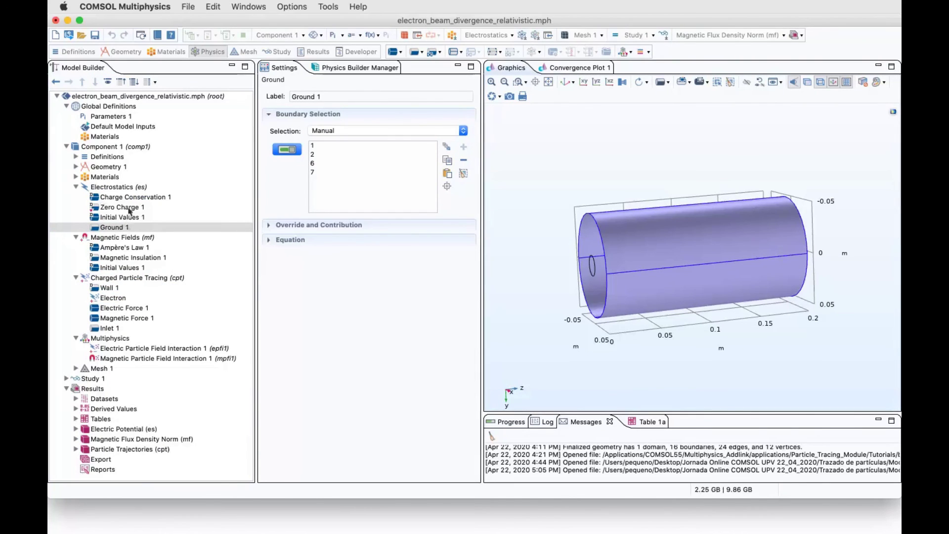
# - Review the Magnetic Fields (mf) equations, Ampère's Law 1, the Magnetic Insulation 1 boundaries and the initial magnetic vector potential
pyautogui.click(111, 238)
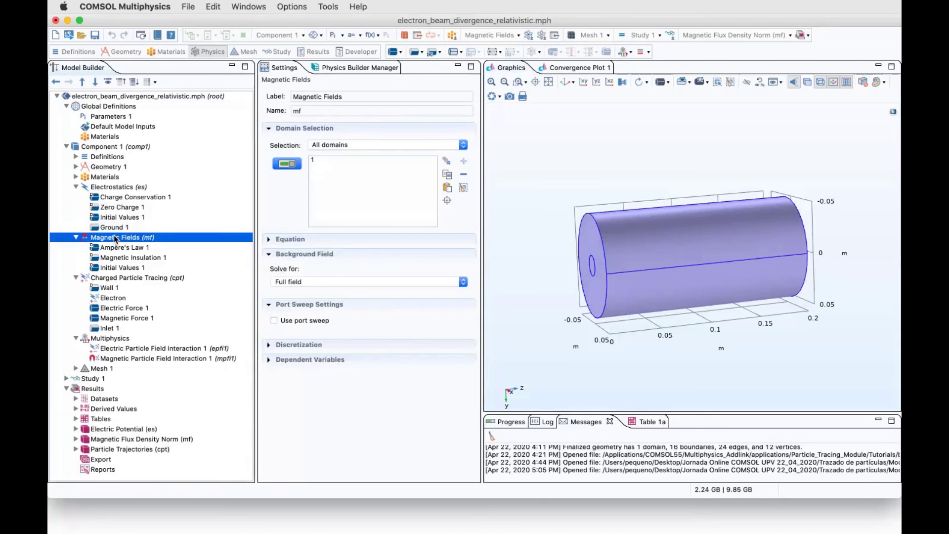
pyautogui.click(226, 249)
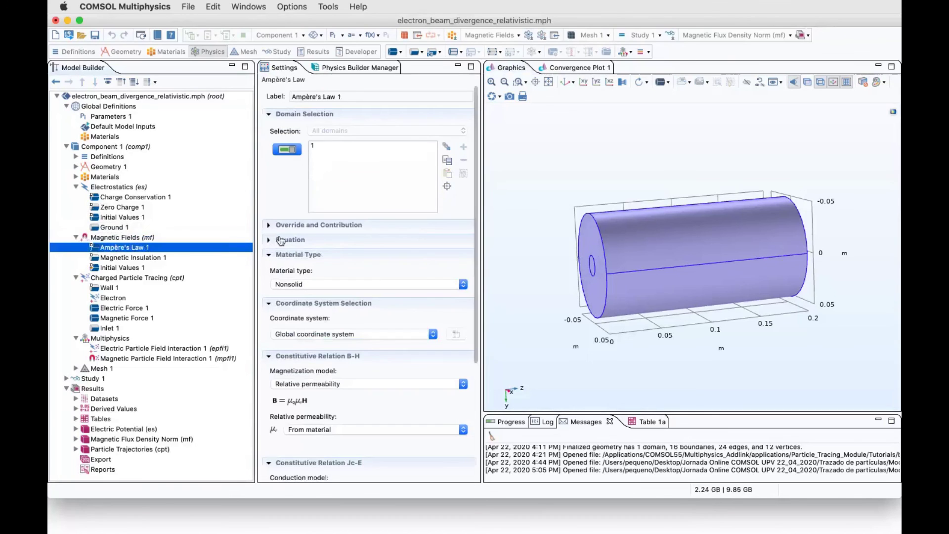
pyautogui.press('Up')
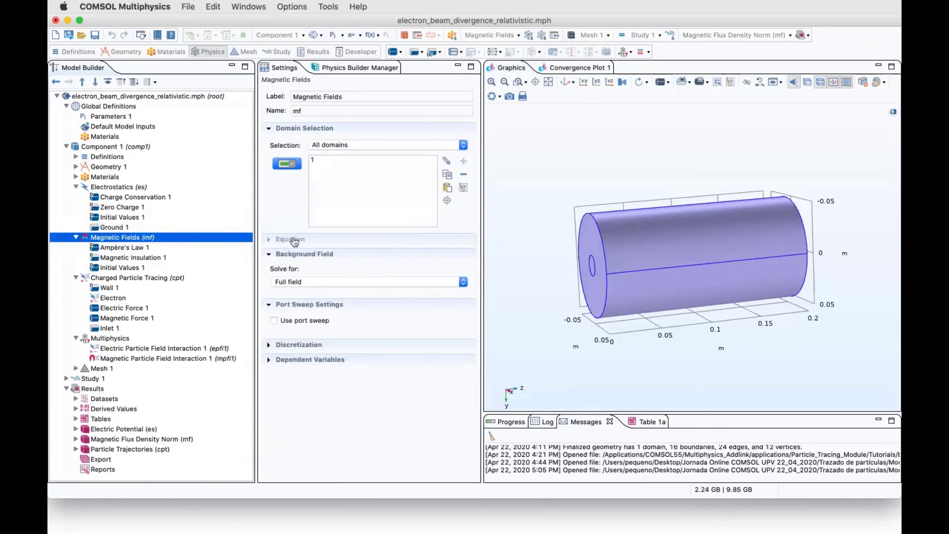
pyautogui.click(292, 239)
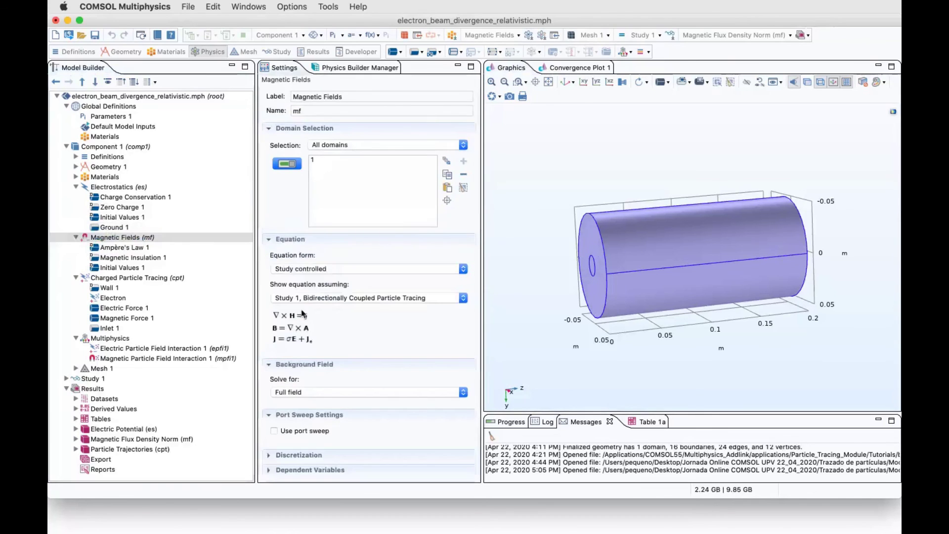
pyautogui.click(113, 248)
pyautogui.press('Down')
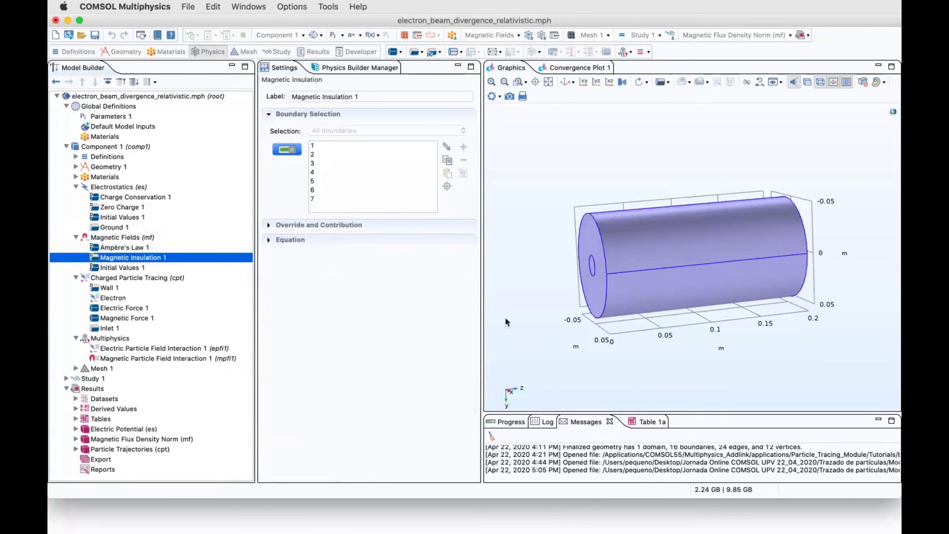
pyautogui.moveTo(505, 322); pyautogui.dragTo(497, 276)
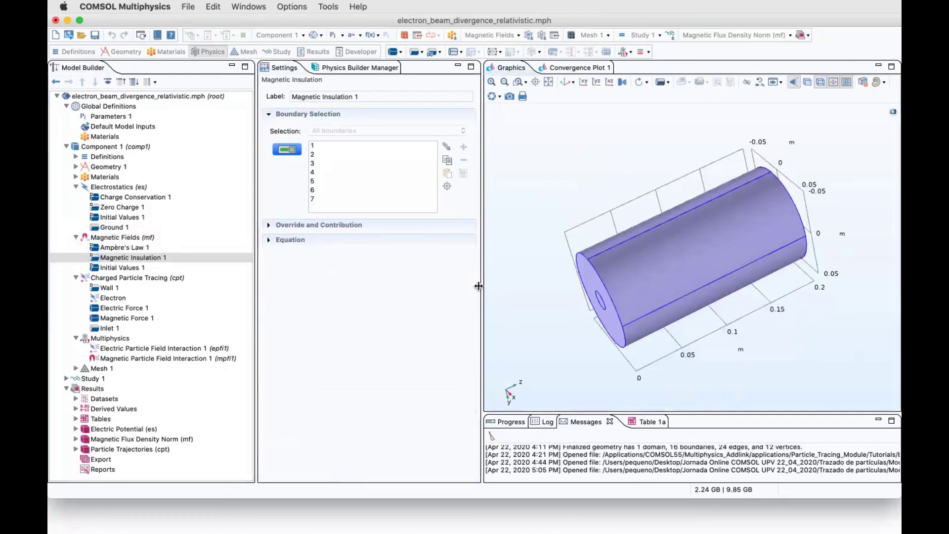
pyautogui.click(124, 267)
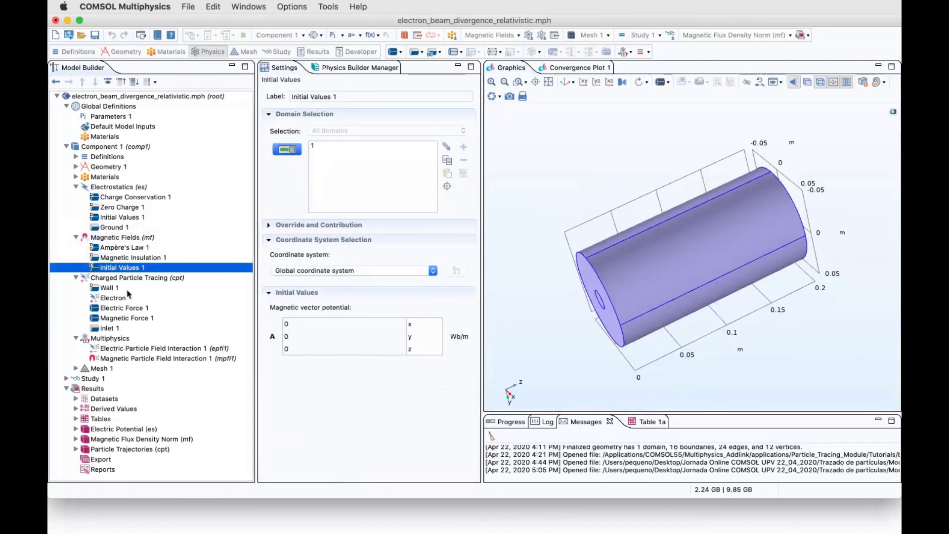
# - Show the equation of the Electric Particle Field Interaction 1 coupling and check its source and destination interfaces
pyautogui.click(89, 341)
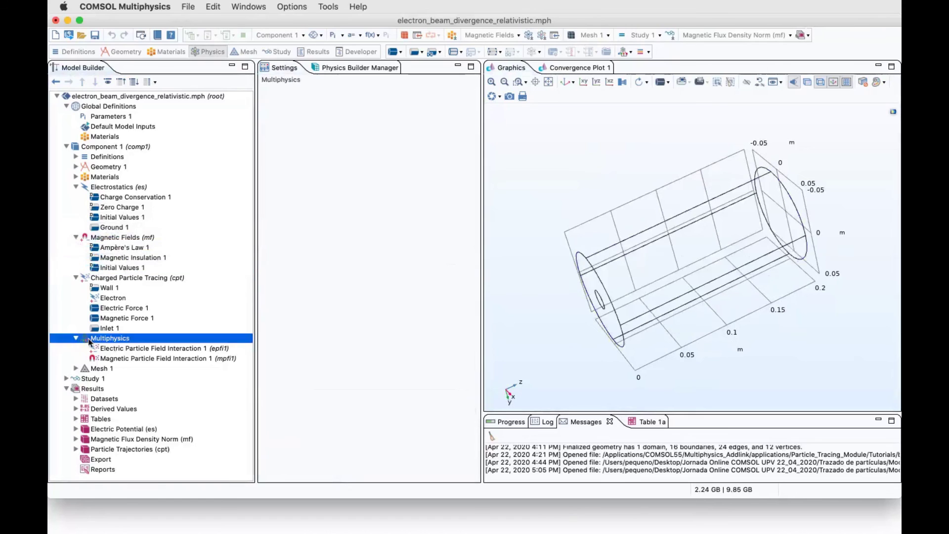
pyautogui.click(120, 348)
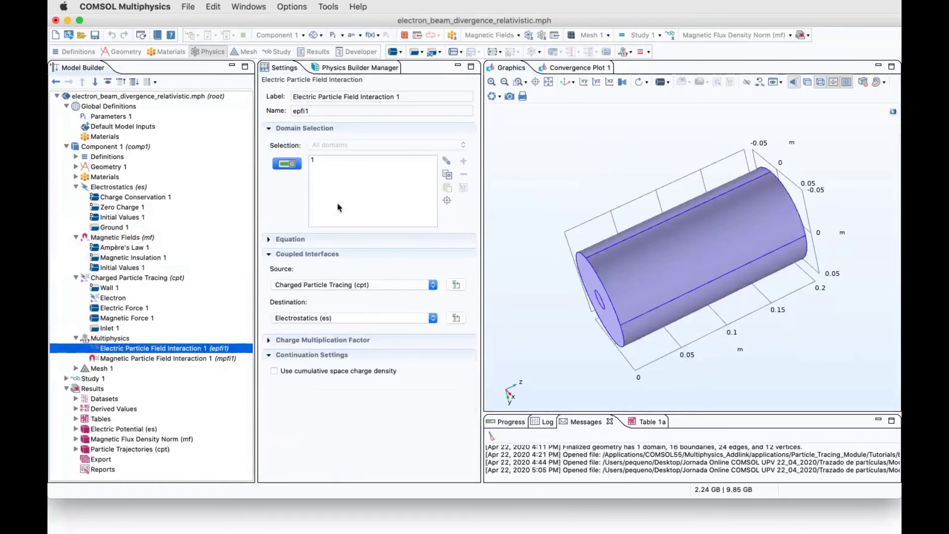
pyautogui.click(284, 240)
pyautogui.click(284, 240)
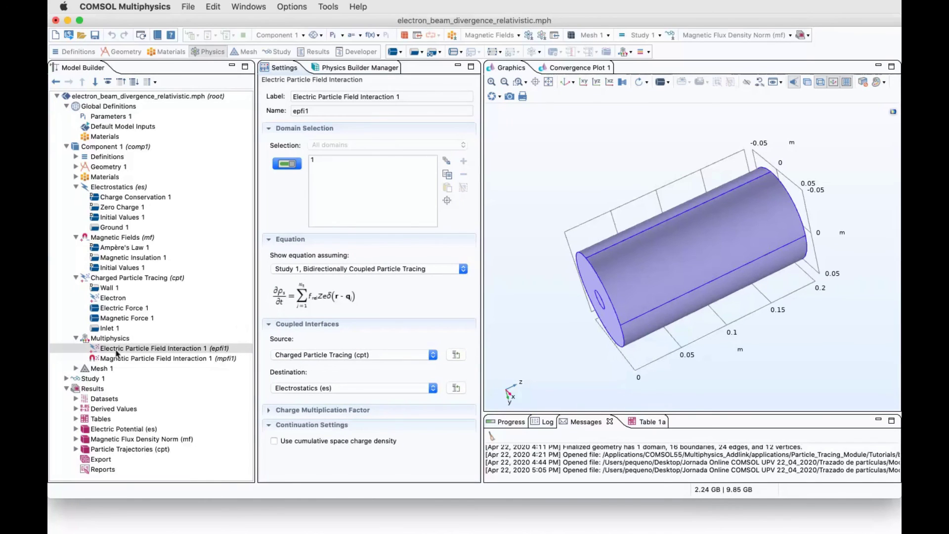
# - Show the equation of the Magnetic Particle Field Interaction 1 coupling and relate it to the Magnetic Fields (mf) equations
pyautogui.click(148, 348)
pyautogui.click(130, 359)
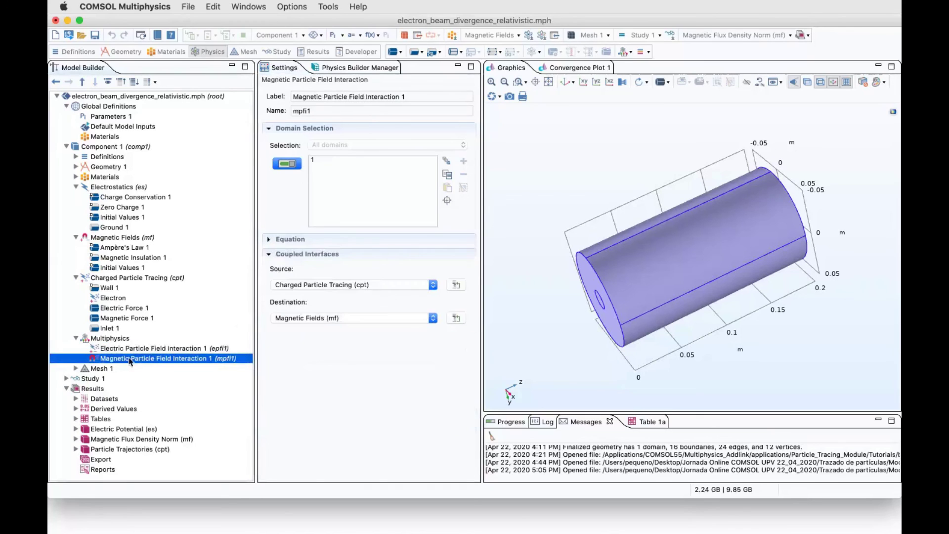
pyautogui.click(285, 239)
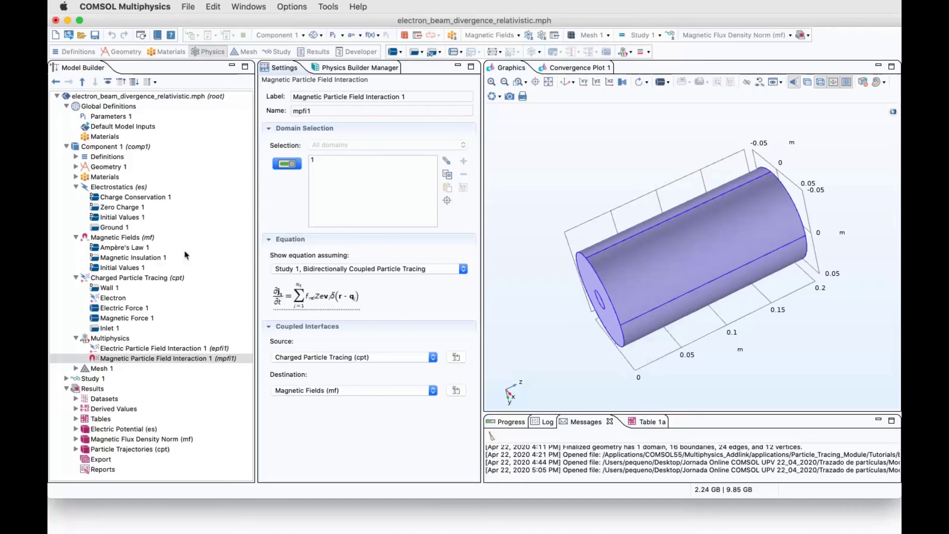
pyautogui.click(119, 238)
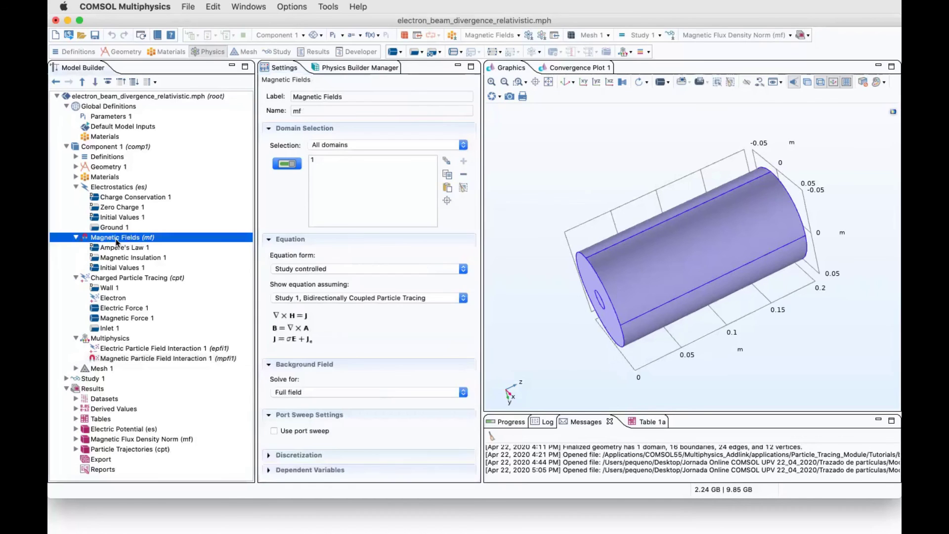
# - Examine the Electric Potential (es) multislice plot from another viewing angle
pyautogui.click(124, 429)
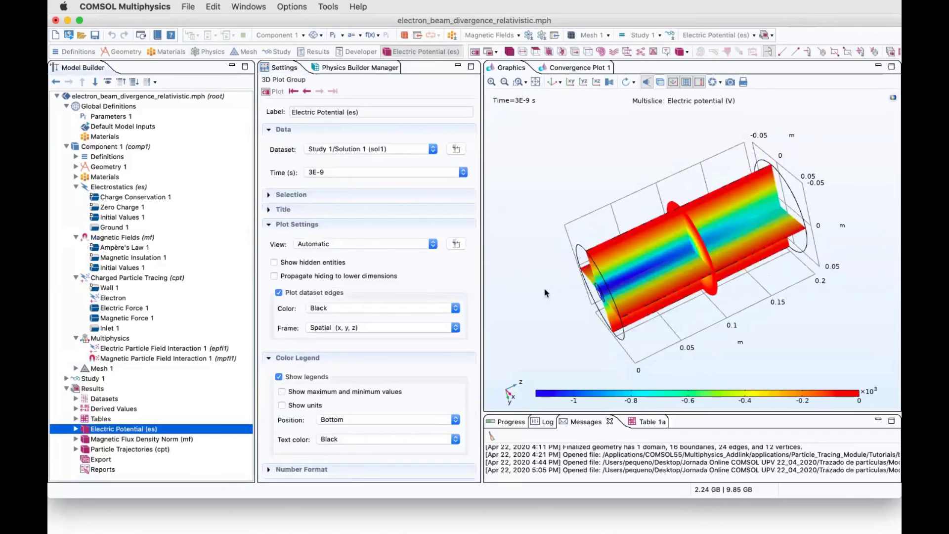
pyautogui.moveTo(545, 293); pyautogui.dragTo(558, 302)
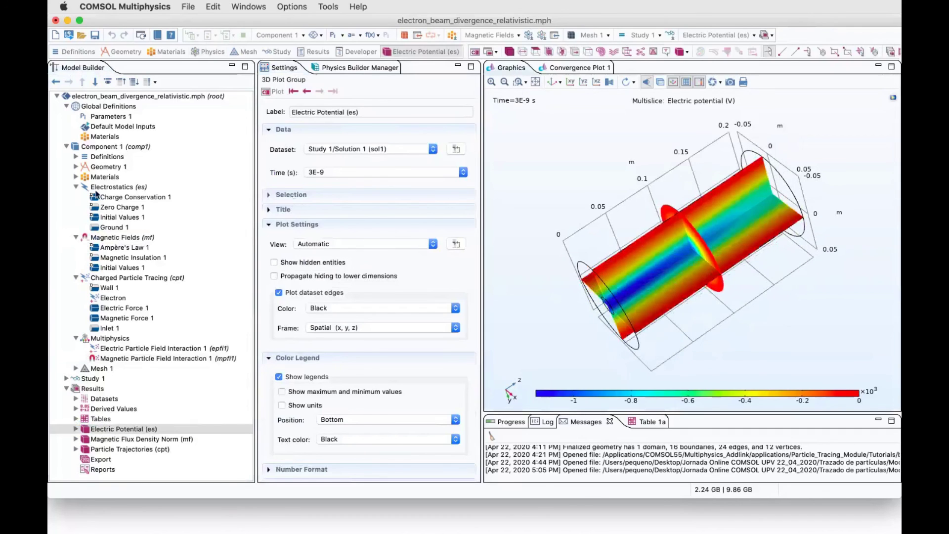